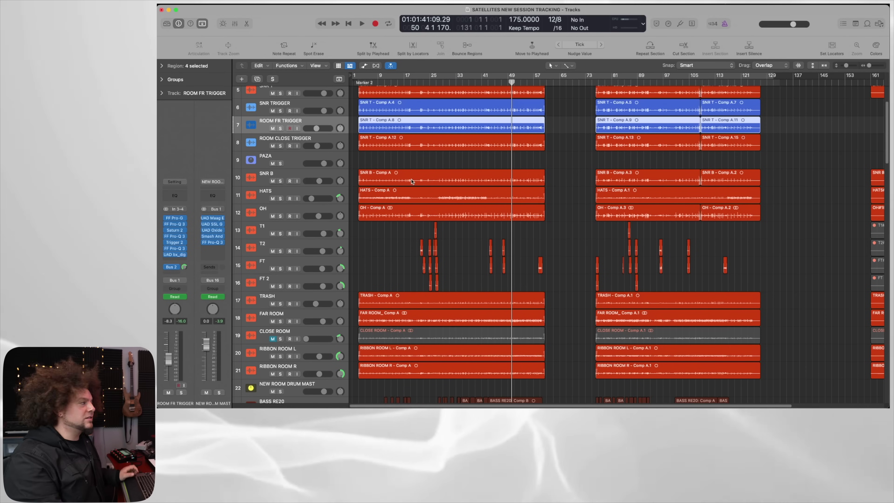
Examine the full arrangement from the drum tracks down to the vocal tracks, including a closer look at the drum regions.
{"action": "left_click", "coordinate": [502, 229], "text": "ctrl+alt"}
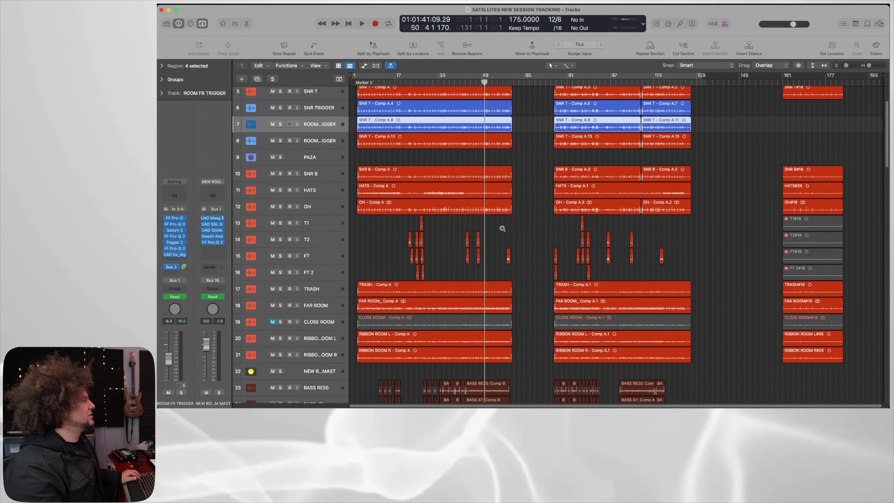
{"action": "scroll", "coordinate": [502, 228], "scroll_direction": "down", "scroll_amount": 10}
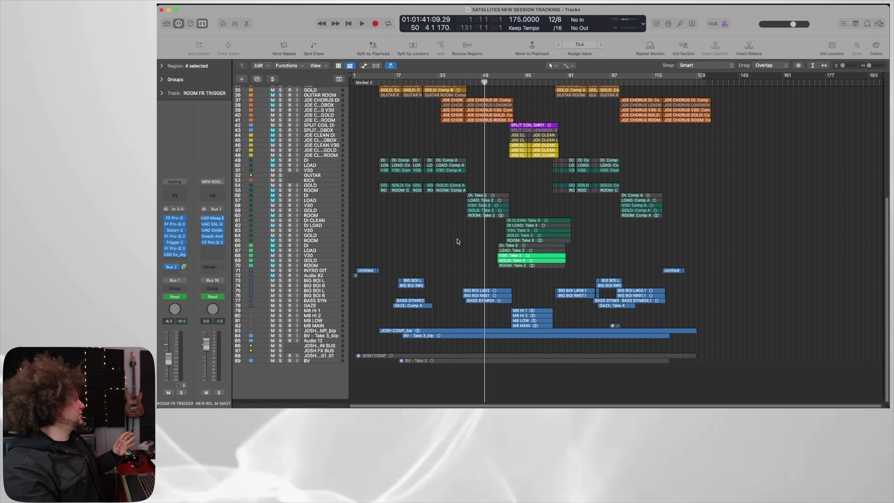
{"action": "scroll", "coordinate": [457, 241], "scroll_direction": "up", "scroll_amount": 10}
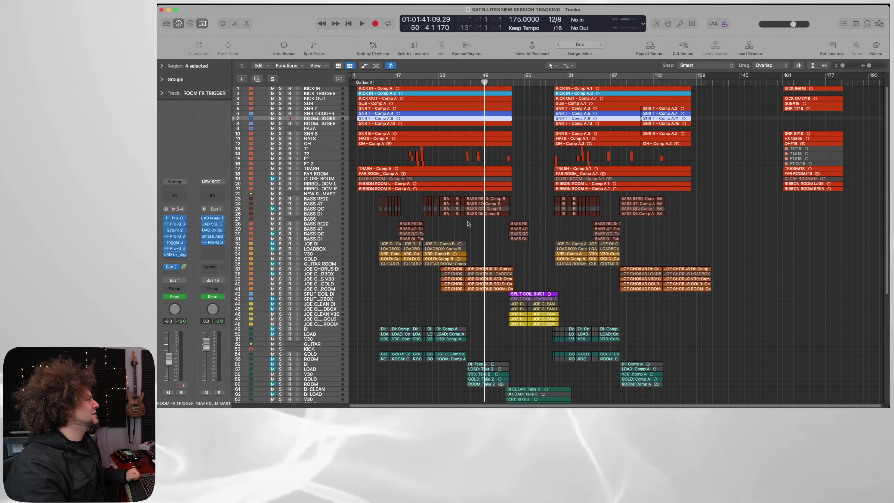
{"action": "scroll", "coordinate": [494, 291], "scroll_direction": "down", "scroll_amount": 3}
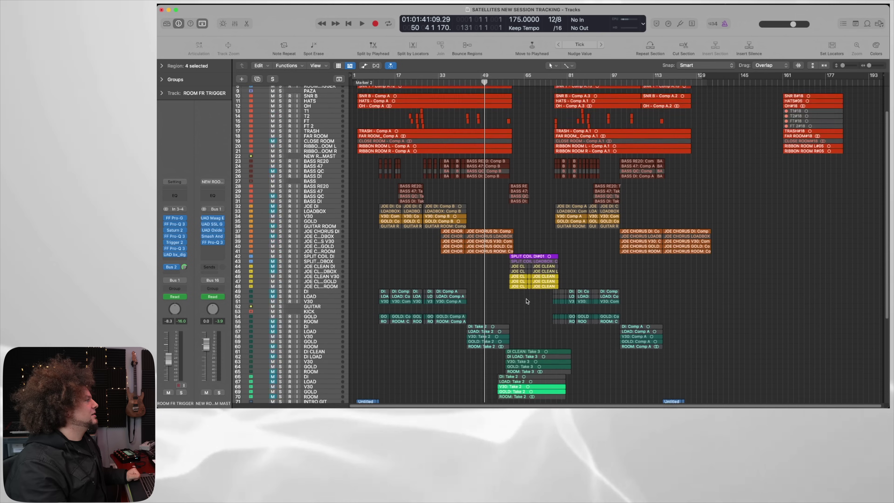
{"action": "scroll", "coordinate": [527, 352], "scroll_direction": "down", "scroll_amount": 5}
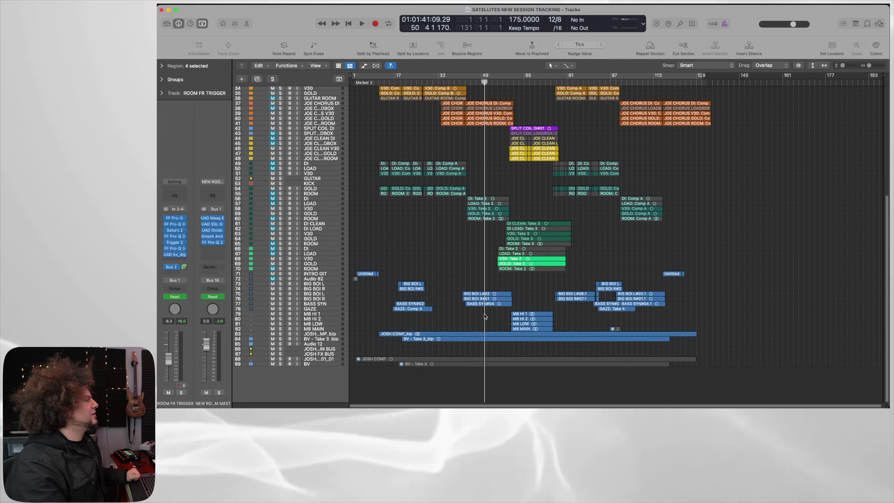
{"action": "scroll", "coordinate": [482, 300], "scroll_direction": "up", "scroll_amount": 10}
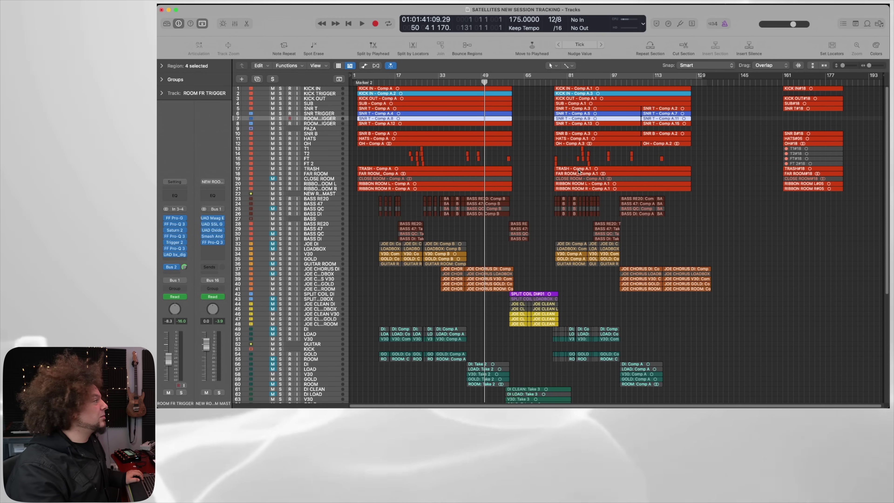
{"action": "scroll", "coordinate": [579, 171], "scroll_direction": "up", "scroll_amount": 5}
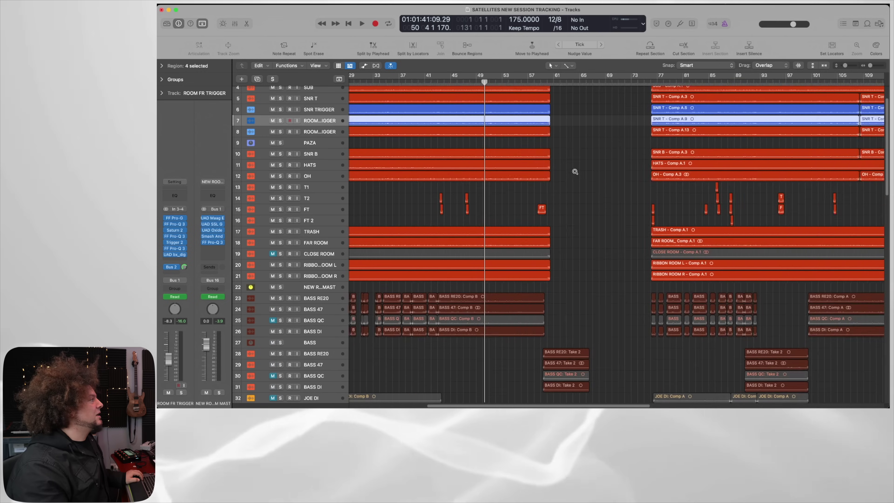
{"action": "scroll", "coordinate": [575, 172], "scroll_direction": "up", "scroll_amount": 6}
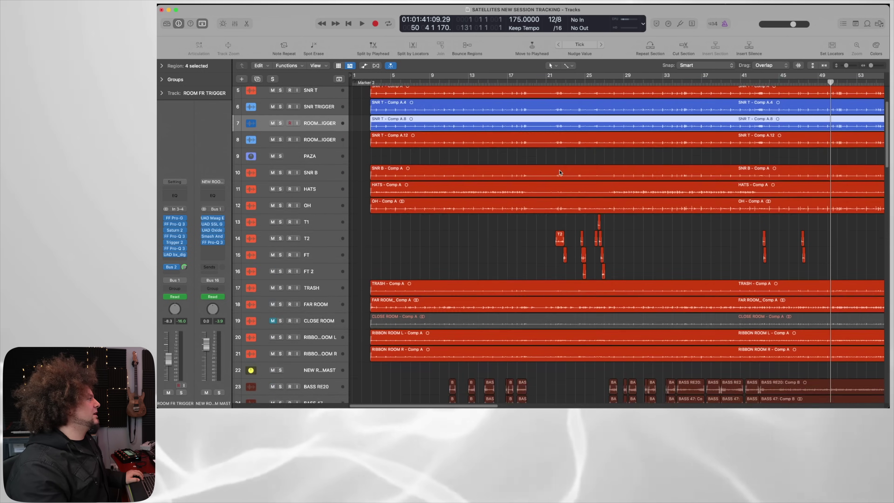
{"action": "scroll", "coordinate": [559, 173], "scroll_direction": "up", "scroll_amount": 3}
{"action": "scroll", "coordinate": [549, 159], "scroll_direction": "right", "scroll_amount": 8}
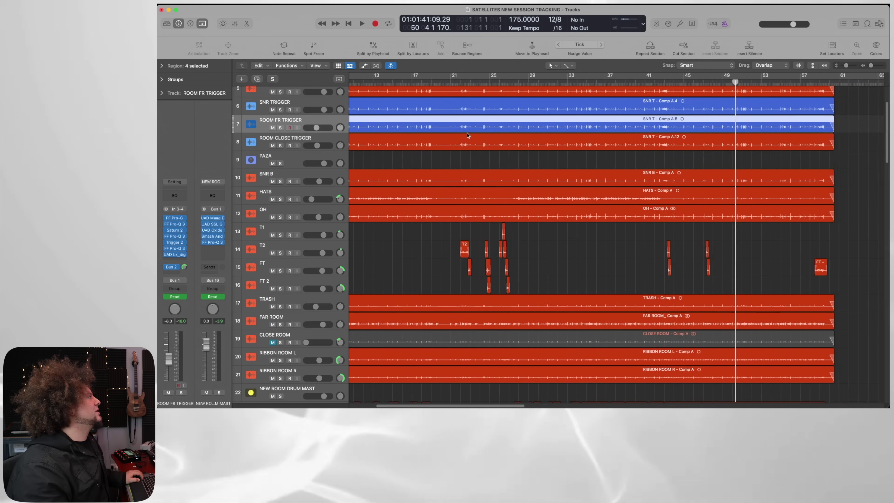
Play the song from around bar 11 to hear the mix, stop playback, and fit the whole arrangement in view.
{"action": "scroll", "coordinate": [467, 135], "scroll_direction": "left", "scroll_amount": 8}
{"action": "double_click", "coordinate": [436, 84]}
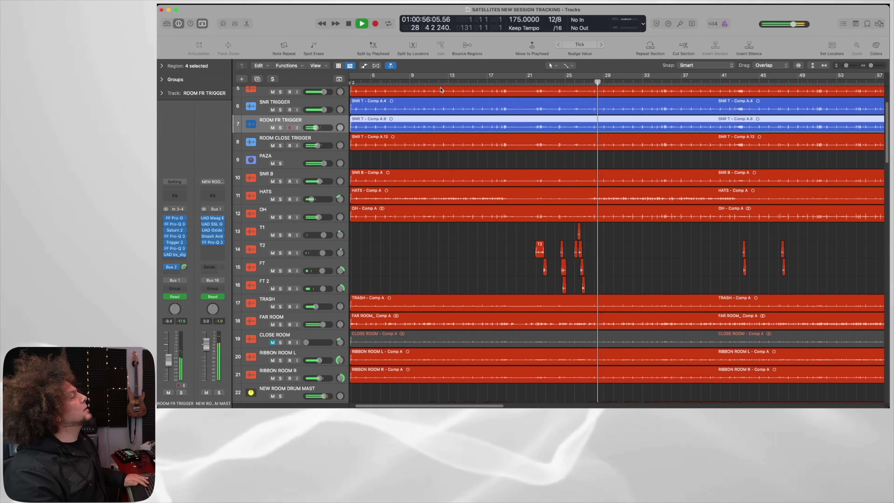
{"action": "key", "text": "space"}
{"action": "key", "text": "z"}
{"action": "scroll", "coordinate": [439, 174], "scroll_direction": "up", "scroll_amount": 5}
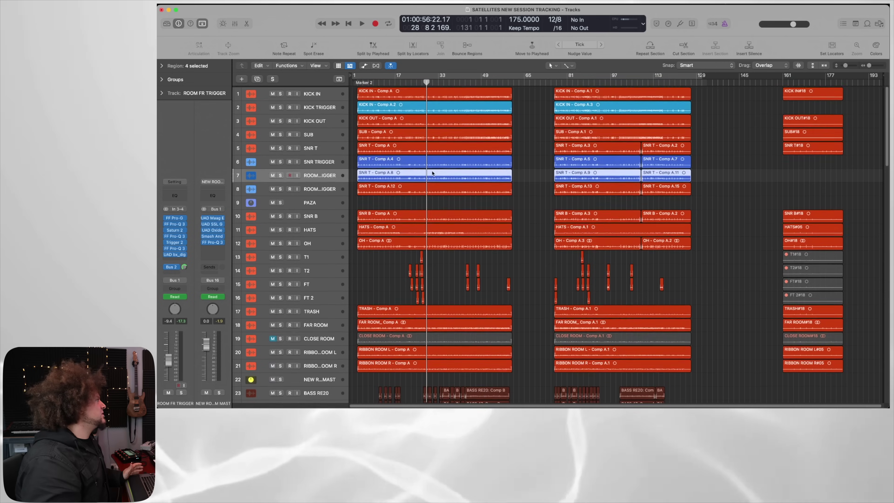
Show the mixer, look across its channel strips, and enlarge the mixer area.
{"action": "key", "text": "x"}
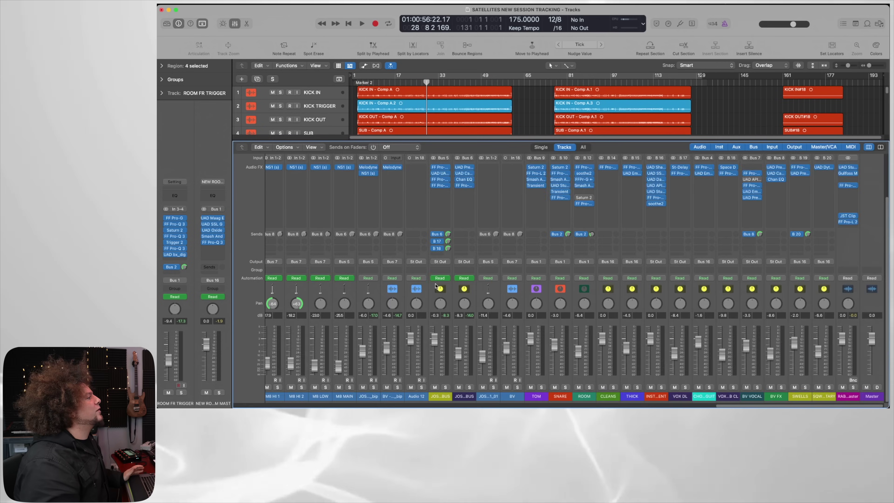
{"action": "scroll", "coordinate": [436, 286], "scroll_direction": "left", "scroll_amount": 15}
{"action": "scroll", "coordinate": [436, 286], "scroll_direction": "up", "scroll_amount": 3}
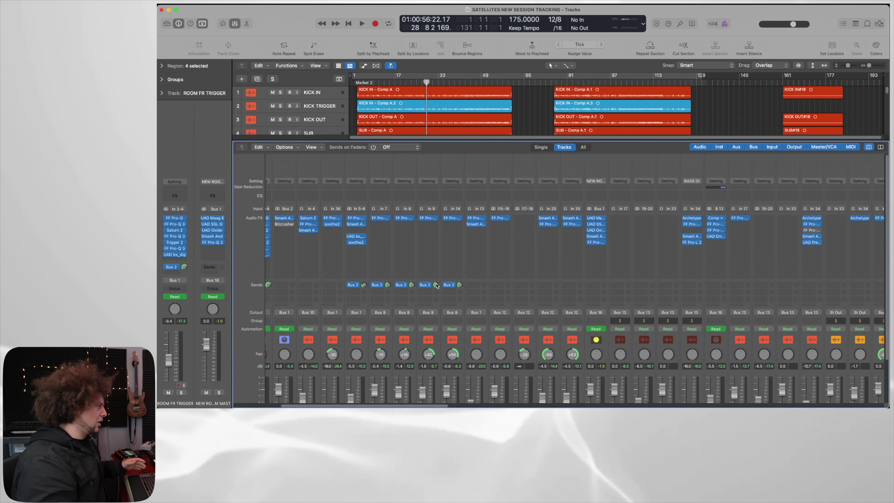
{"action": "scroll", "coordinate": [437, 285], "scroll_direction": "left", "scroll_amount": 5}
{"action": "scroll", "coordinate": [437, 286], "scroll_direction": "down", "scroll_amount": 3}
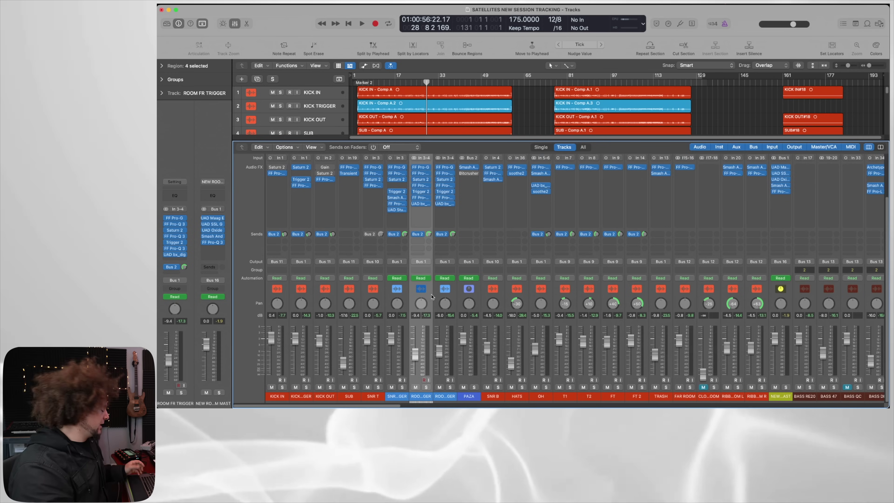
{"action": "scroll", "coordinate": [426, 294], "scroll_direction": "right", "scroll_amount": 20}
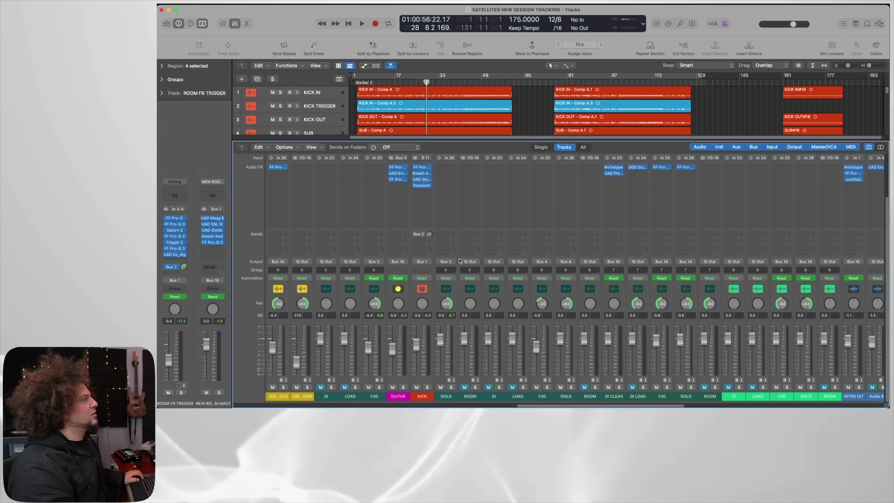
{"action": "left_click_drag", "start_coordinate": [493, 140], "coordinate": [494, 113]}
Examine the channel strips from the kick tracks through the buses to the master output.
{"action": "scroll", "coordinate": [510, 200], "scroll_direction": "up", "scroll_amount": 3}
{"action": "scroll", "coordinate": [510, 200], "scroll_direction": "left", "scroll_amount": 20}
{"action": "scroll", "coordinate": [511, 201], "scroll_direction": "down", "scroll_amount": 2}
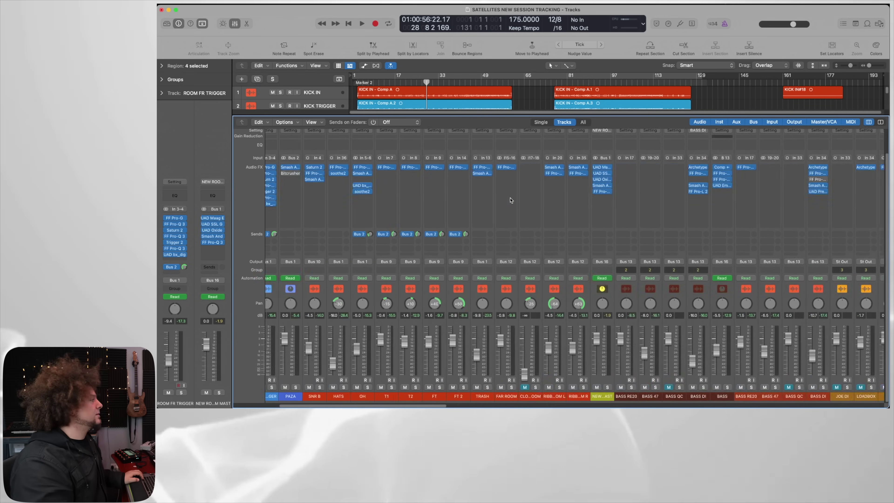
{"action": "scroll", "coordinate": [404, 306], "scroll_direction": "right", "scroll_amount": 3}
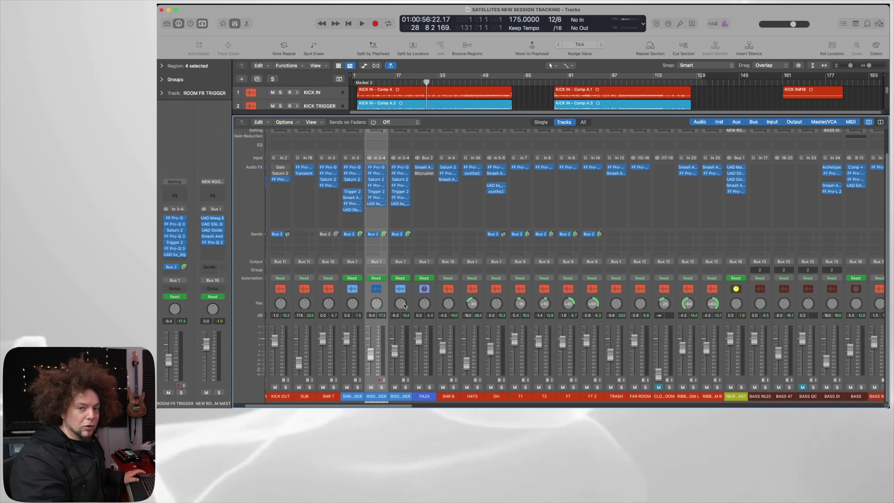
{"action": "scroll", "coordinate": [350, 263], "scroll_direction": "left", "scroll_amount": 3}
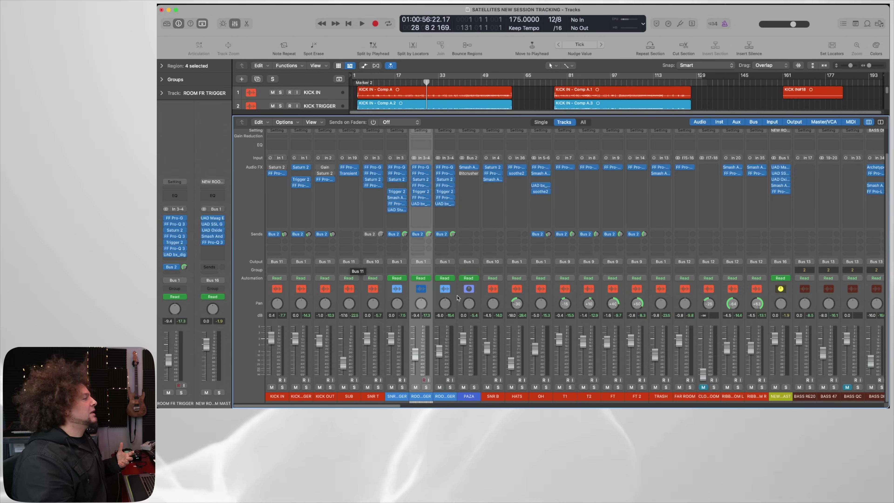
{"action": "scroll", "coordinate": [457, 297], "scroll_direction": "right", "scroll_amount": 20}
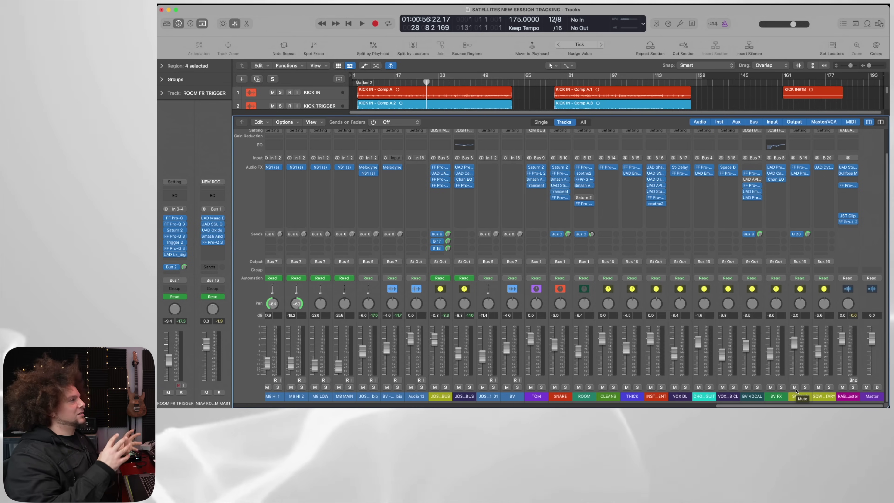
{"action": "mouse_move", "coordinate": [728, 396]}
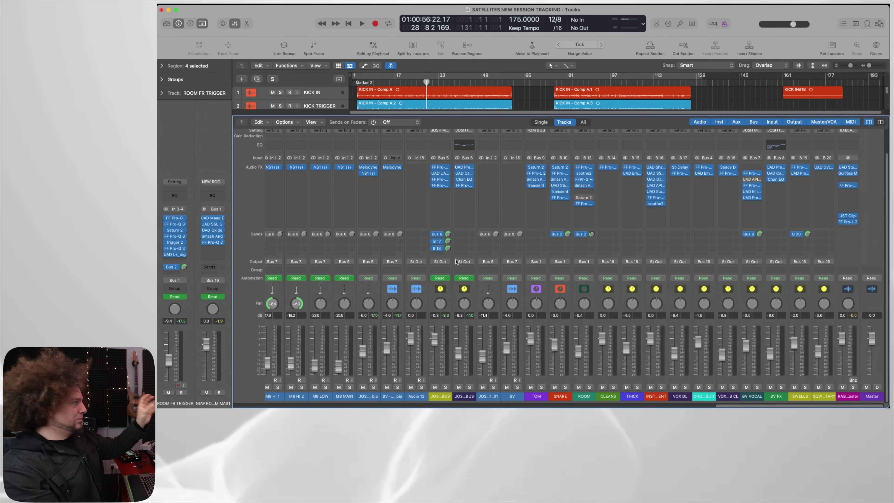
Hide the mixer, display track automation, and examine the automation curves from the drums down to the vocal buses.
{"action": "left_click", "coordinate": [234, 23]}
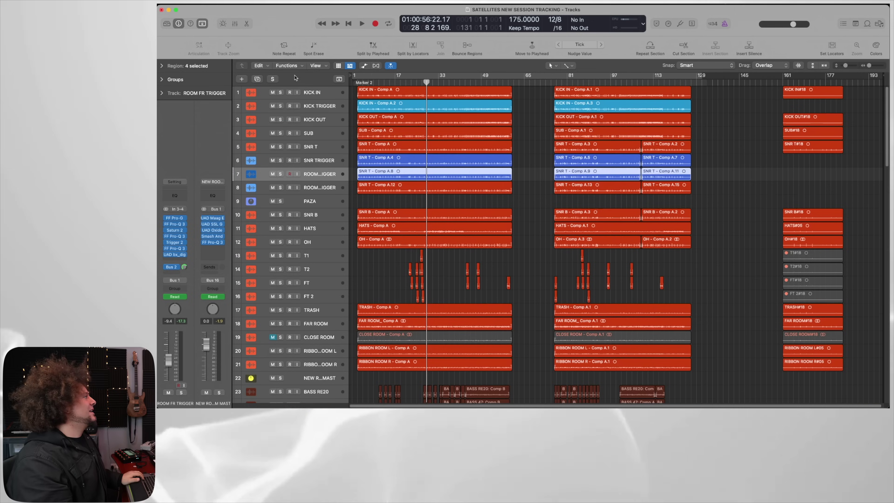
{"action": "key", "text": "a"}
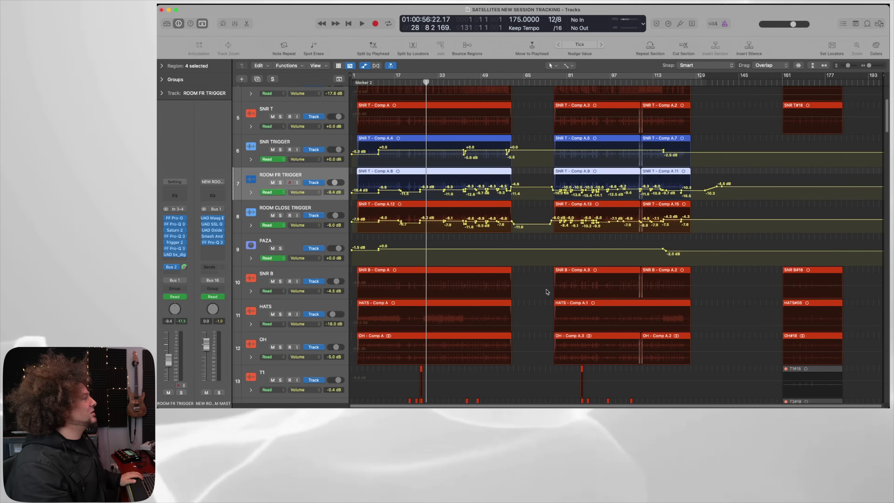
{"action": "scroll", "coordinate": [546, 291], "scroll_direction": "down", "scroll_amount": 20}
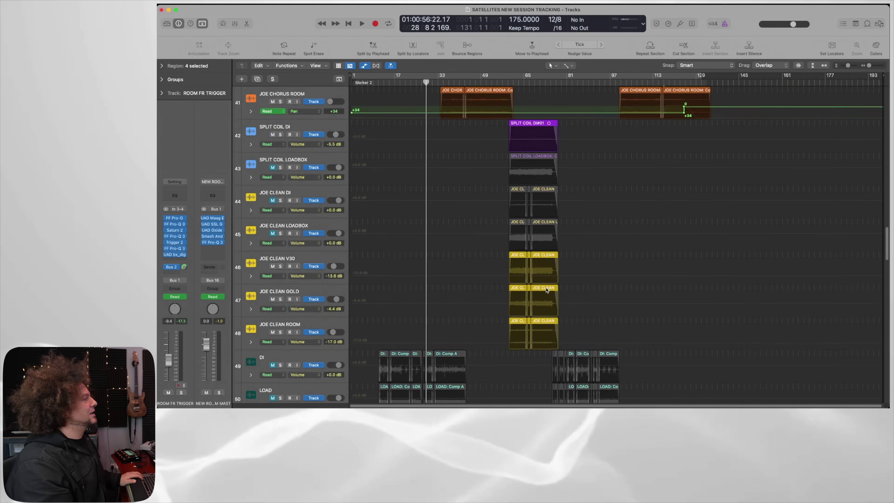
{"action": "scroll", "coordinate": [546, 290], "scroll_direction": "down", "scroll_amount": 12}
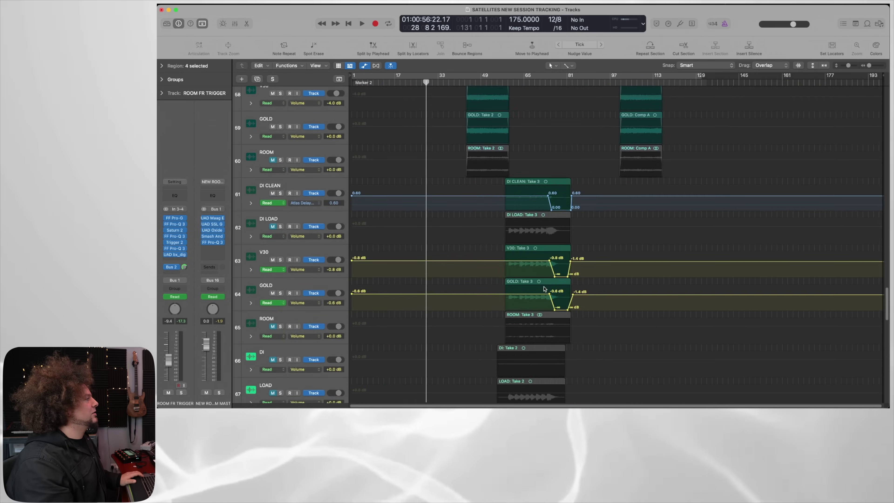
{"action": "scroll", "coordinate": [544, 288], "scroll_direction": "down", "scroll_amount": 15}
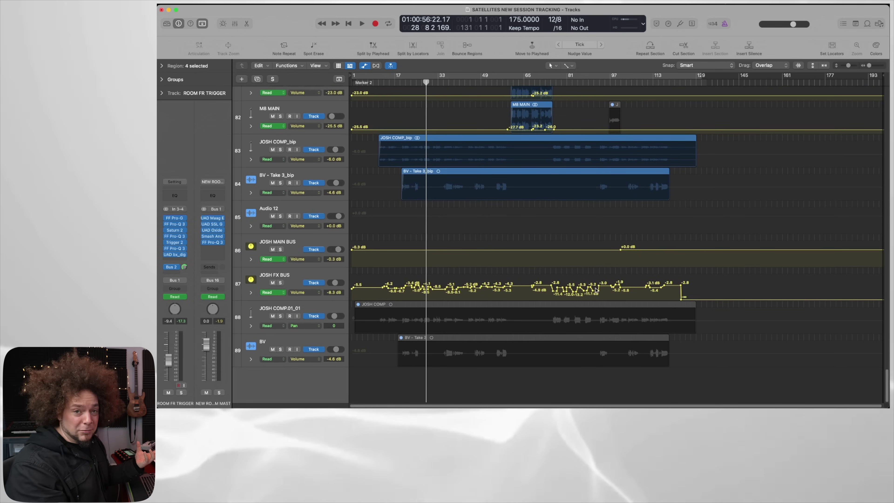
{"action": "scroll", "coordinate": [588, 289], "scroll_direction": "up", "scroll_amount": 3}
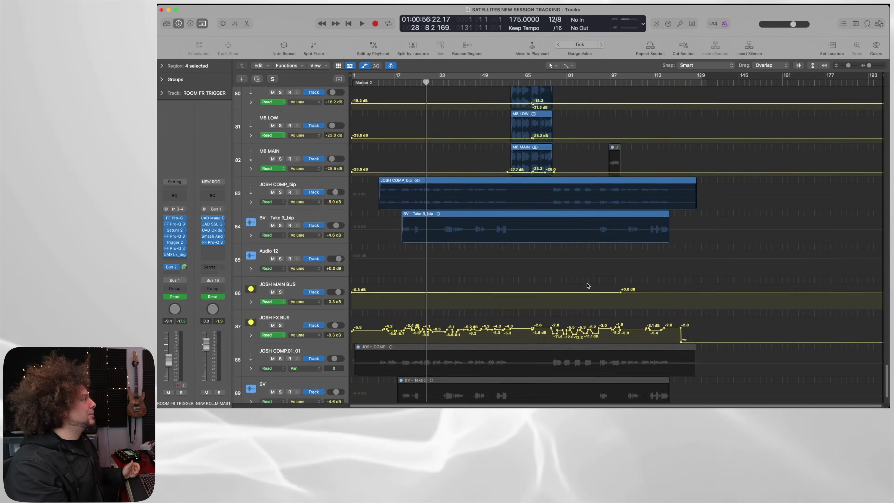
{"action": "scroll", "coordinate": [583, 288], "scroll_direction": "down", "scroll_amount": 3}
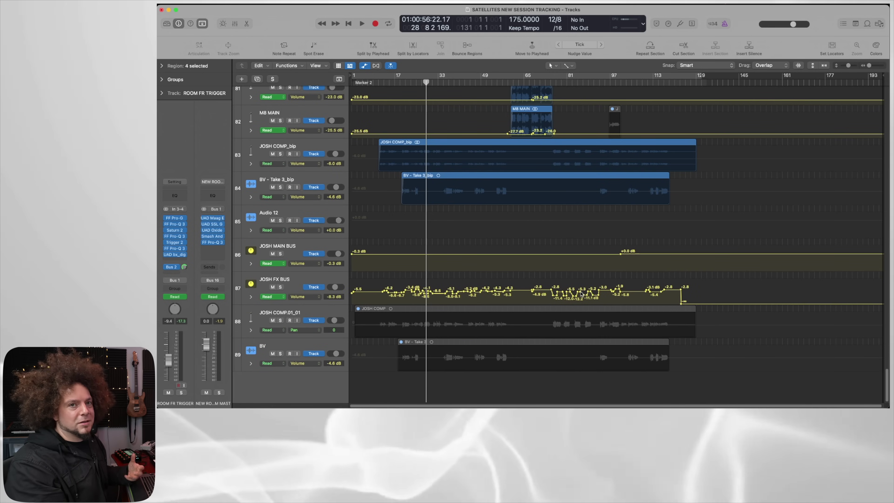
Reopen the mixer and audition the instrument bus in solo, then stop playback and remove the solo.
{"action": "key", "text": "x"}
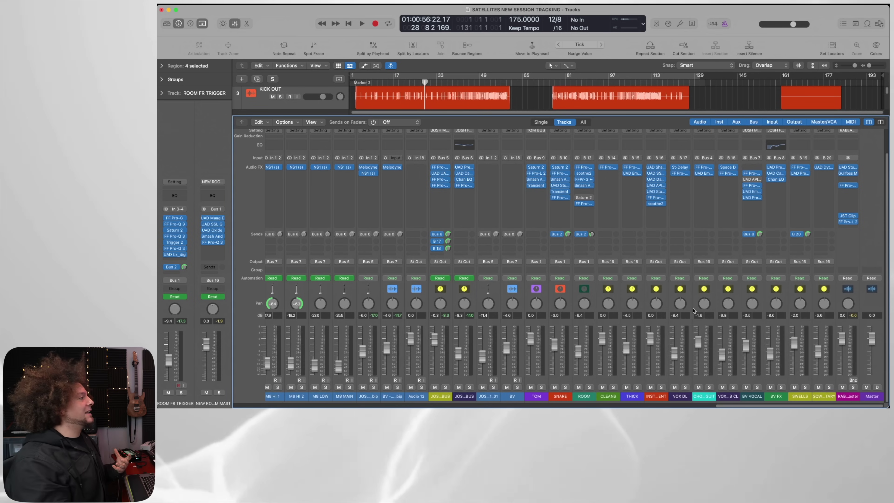
{"action": "left_click", "coordinate": [650, 379]}
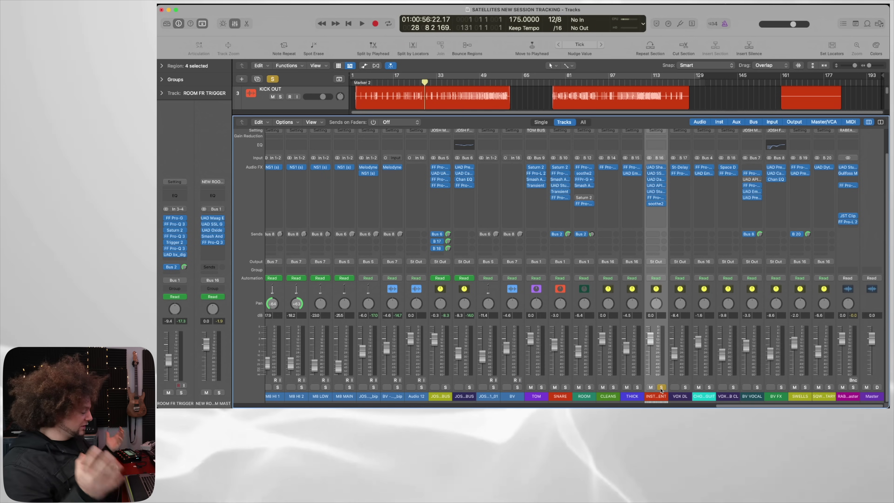
{"action": "key", "text": "space"}
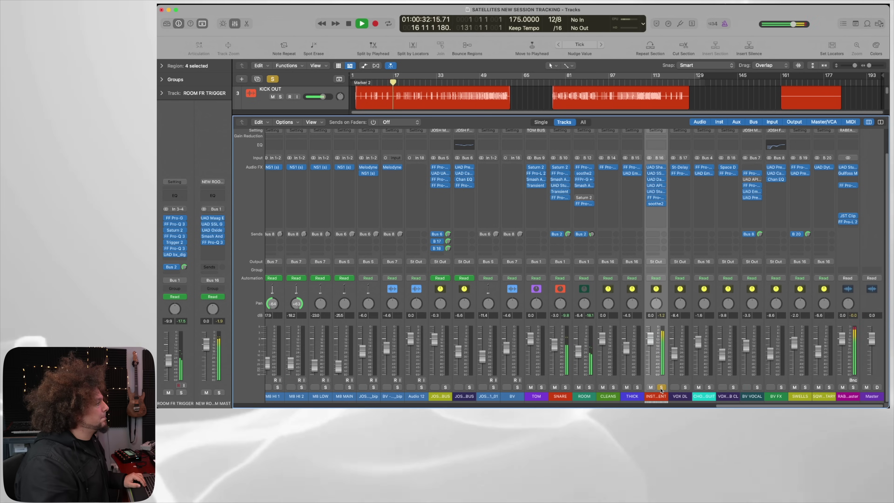
{"action": "key", "text": "space"}
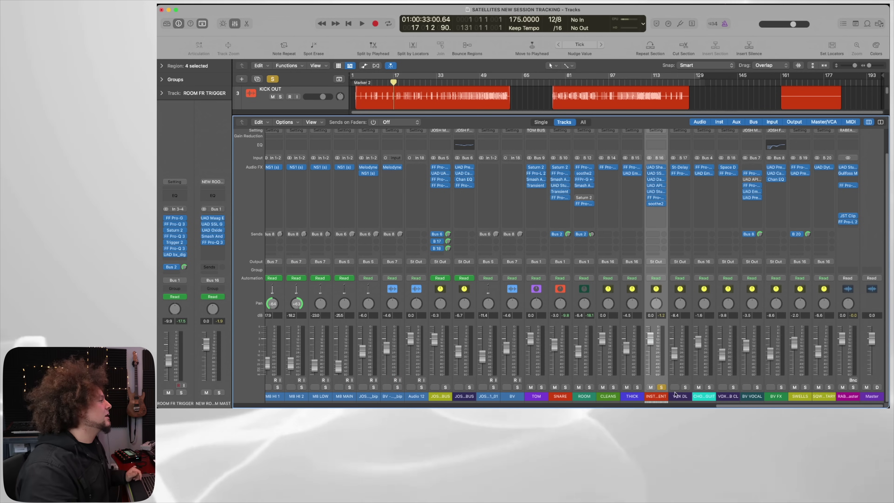
{"action": "left_click", "coordinate": [661, 387]}
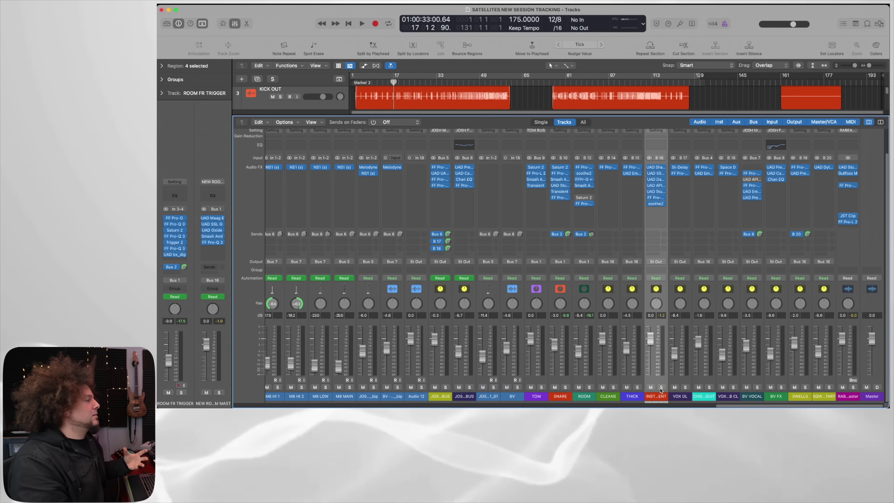
Solo the NEW ROOM DRUM MAST channel and return to the kick channels in the mixer.
{"action": "scroll", "coordinate": [533, 294], "scroll_direction": "left", "scroll_amount": 15}
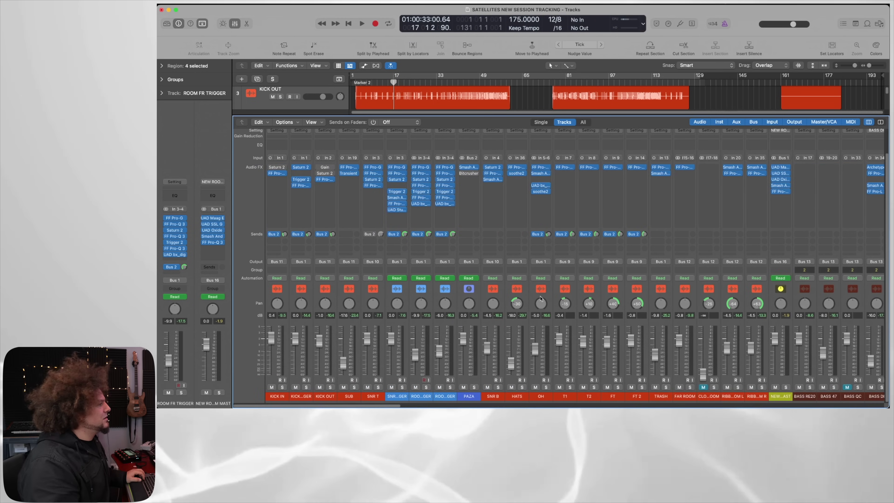
{"action": "scroll", "coordinate": [533, 293], "scroll_direction": "right", "scroll_amount": 5}
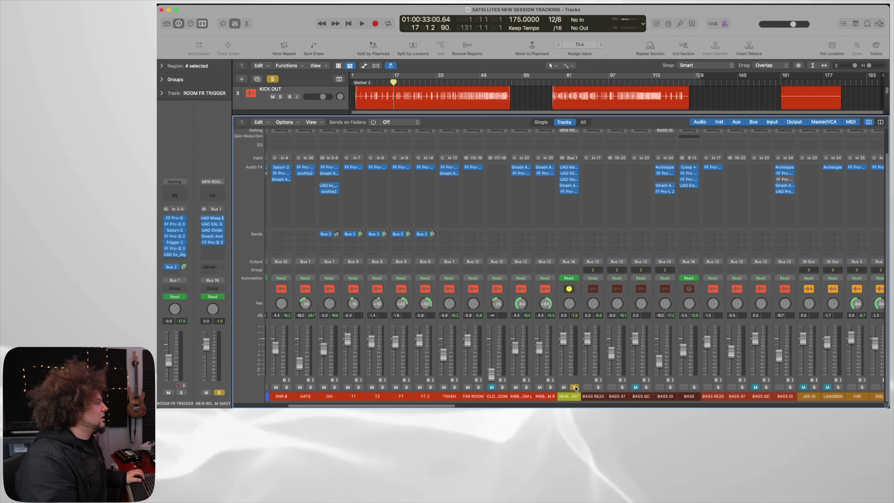
{"action": "scroll", "coordinate": [475, 378], "scroll_direction": "left", "scroll_amount": 5}
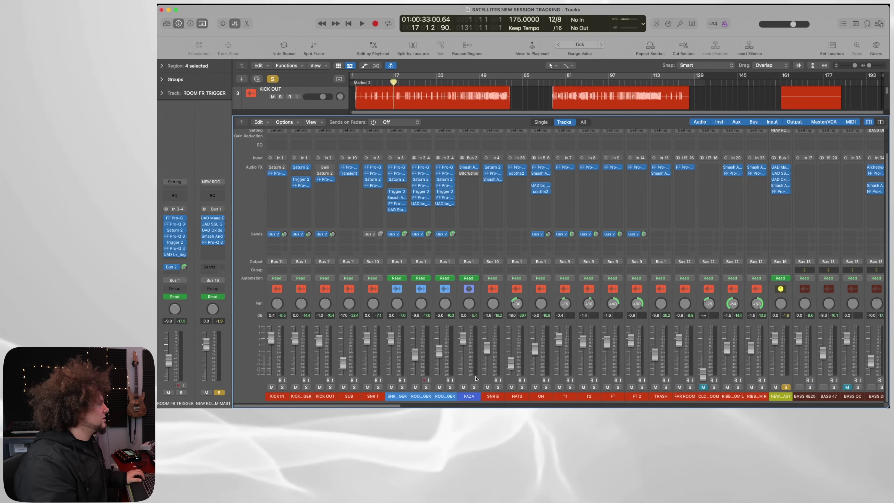
Solo the PAZA channel together with the drum master and audition the drums.
{"action": "scroll", "coordinate": [476, 388], "scroll_direction": "right", "scroll_amount": 5}
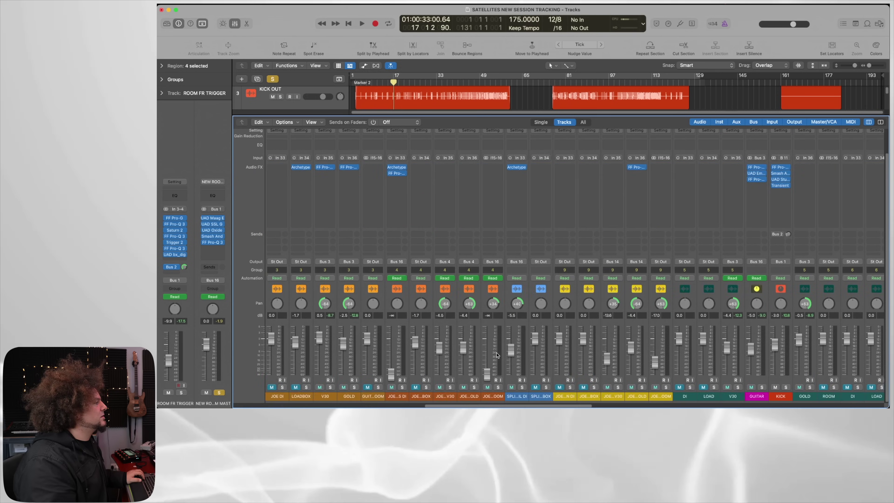
{"action": "scroll", "coordinate": [738, 285], "scroll_direction": "left", "scroll_amount": 1}
{"action": "key", "text": "space"}
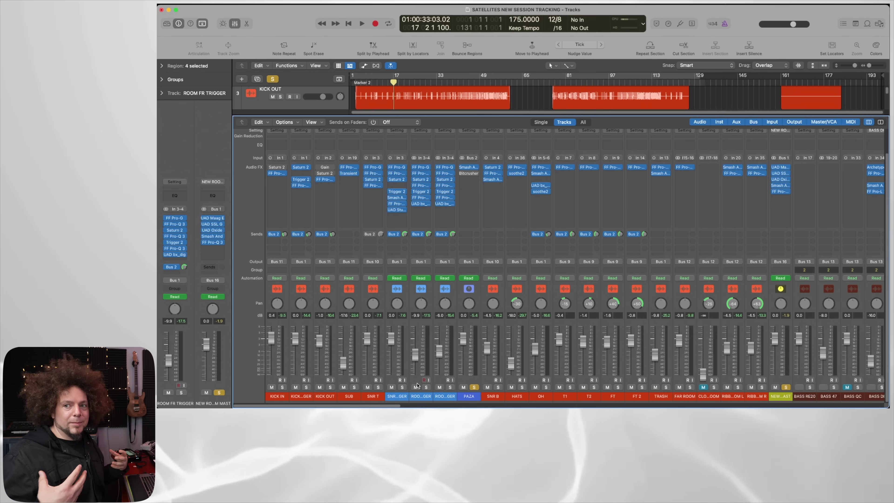
Select the room trigger channels, view the Trigger 2 settings on ROOM FR TRIGGER, and close the plug-in.
{"action": "left_click", "coordinate": [423, 395]}
{"action": "left_click", "coordinate": [445, 396]}
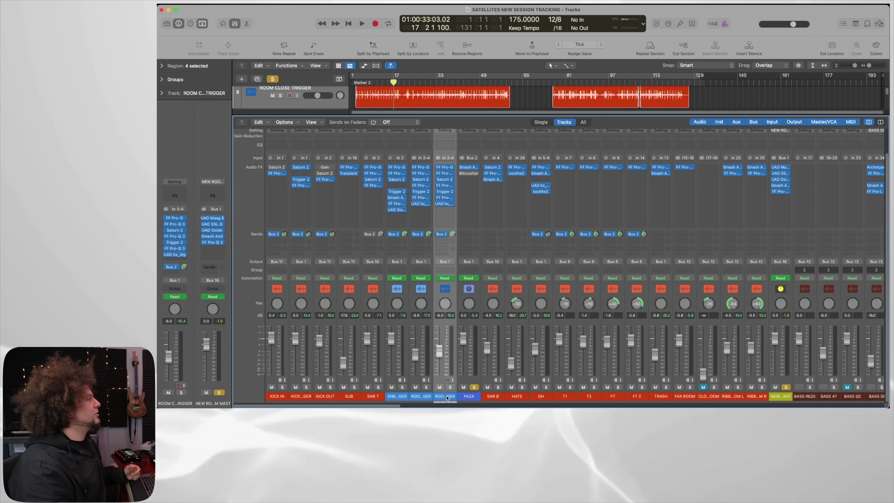
{"action": "left_click", "coordinate": [421, 192]}
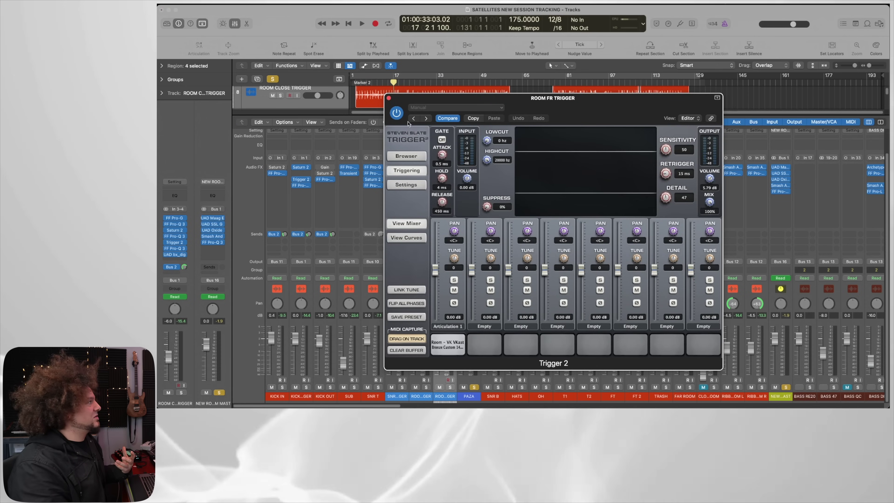
{"action": "left_click", "coordinate": [388, 98]}
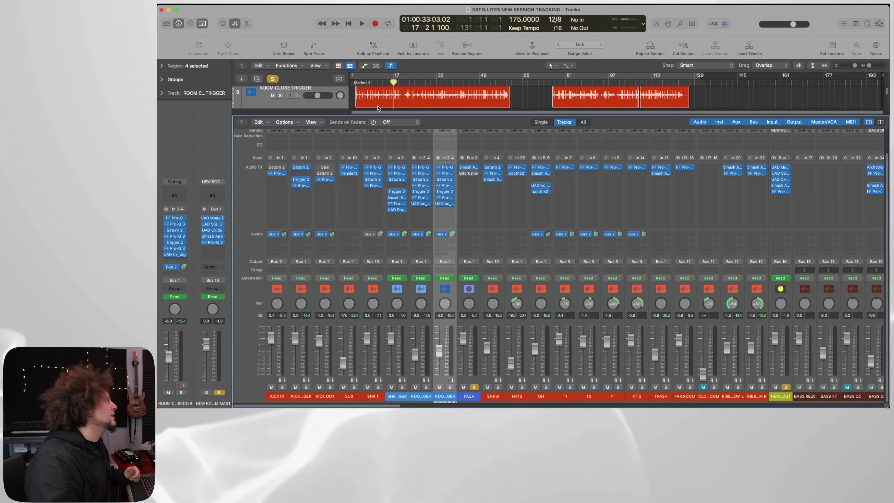
Hide the mixer and examine the SNR T, SNR TRIGGER, ROOM FR TRIGGER and ROOM CLOSE TRIGGER tracks.
{"action": "left_click", "coordinate": [234, 23]}
{"action": "scroll", "coordinate": [357, 156], "scroll_direction": "up", "scroll_amount": 3}
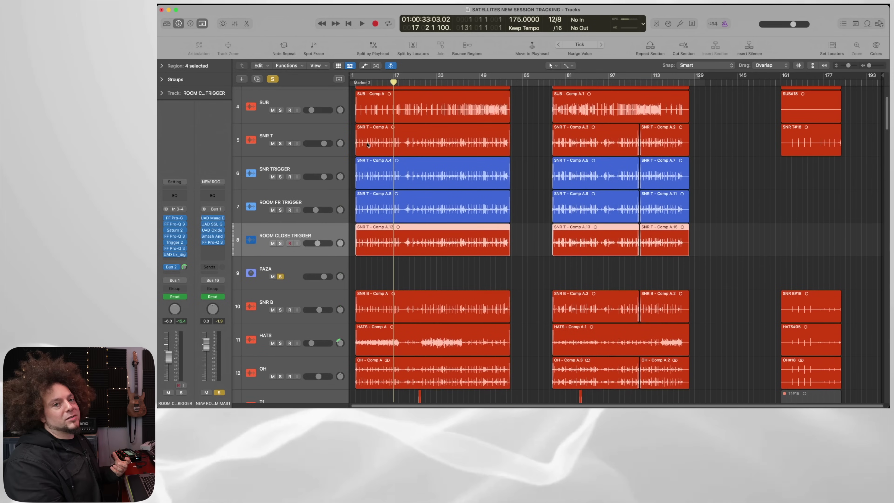
{"action": "left_click", "coordinate": [296, 139]}
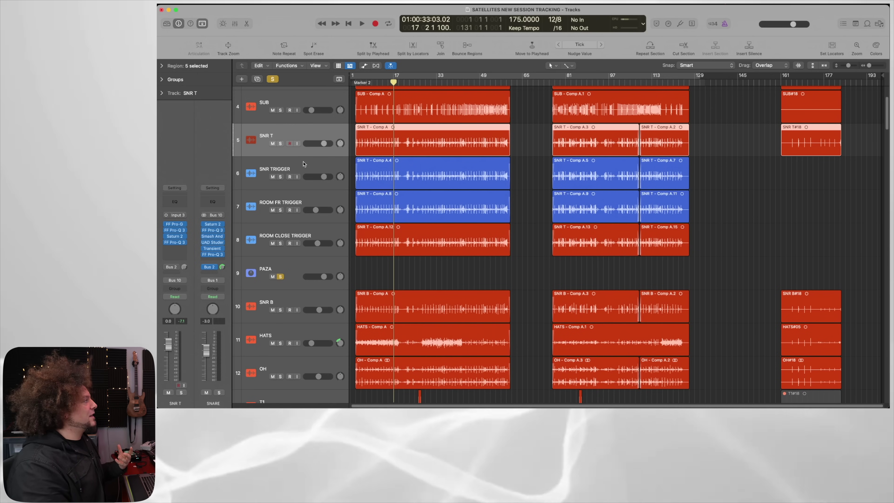
{"action": "left_click", "coordinate": [295, 172]}
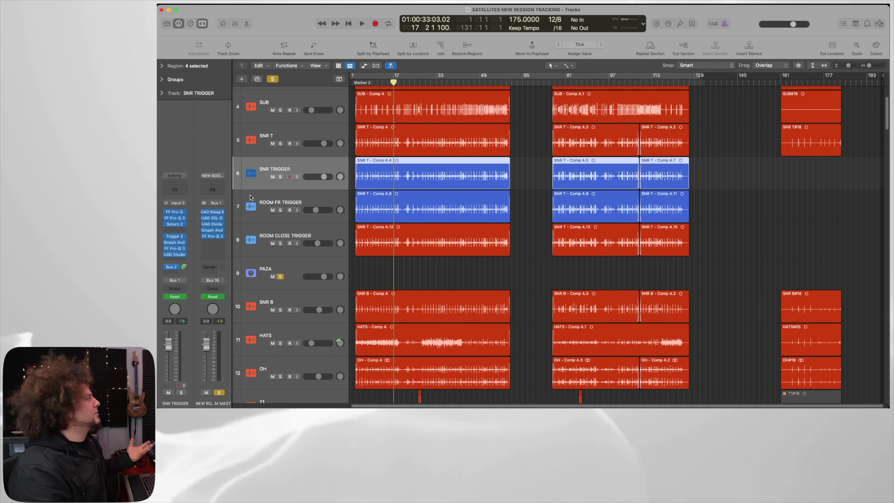
{"action": "left_click", "coordinate": [298, 199]}
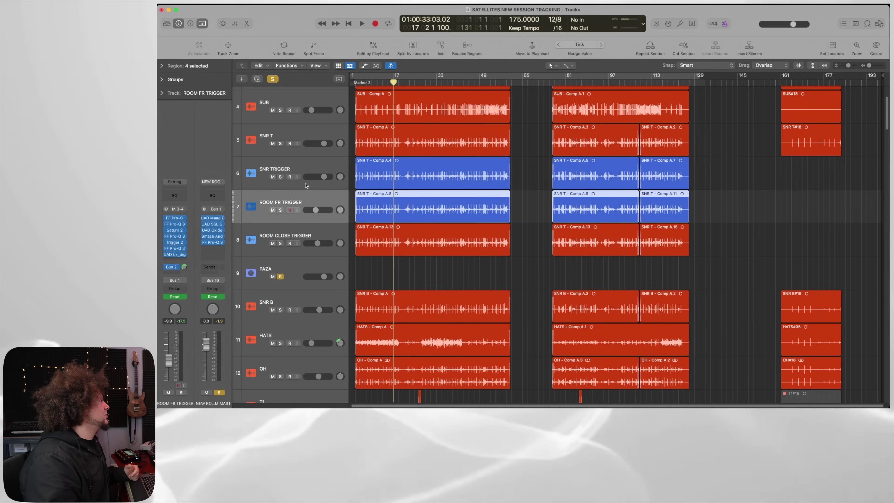
{"action": "scroll", "coordinate": [281, 206], "scroll_direction": "up", "scroll_amount": 3}
{"action": "left_click", "coordinate": [278, 210]}
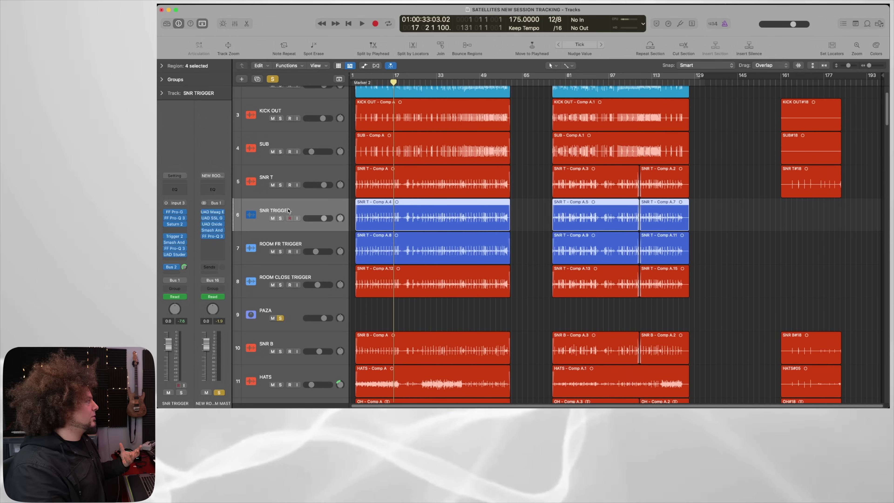
{"action": "scroll", "coordinate": [303, 211], "scroll_direction": "down", "scroll_amount": 1}
{"action": "left_click", "coordinate": [306, 210]}
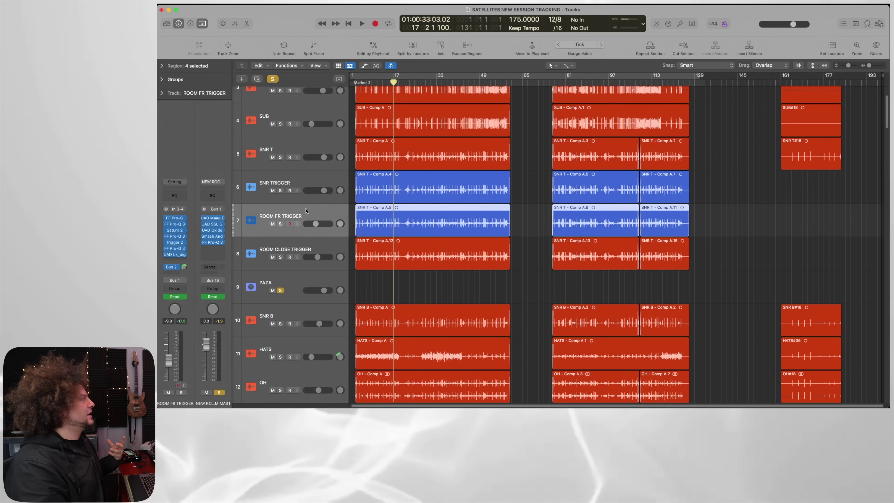
{"action": "left_click", "coordinate": [317, 245]}
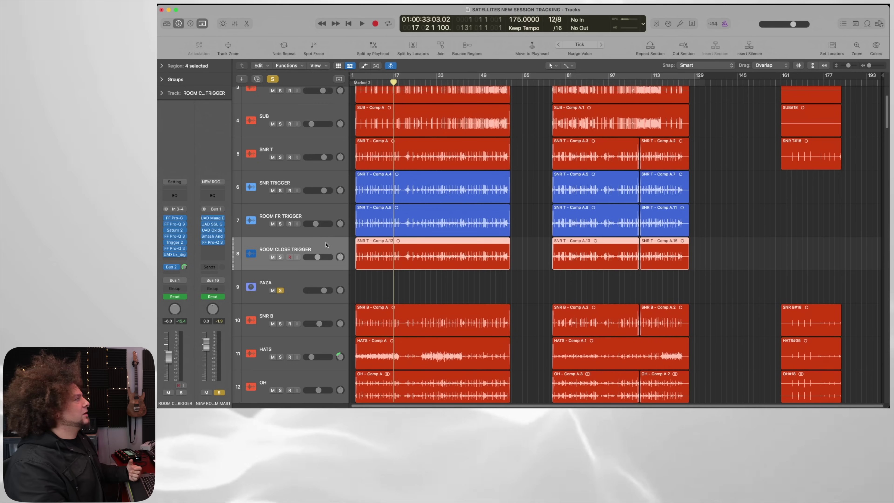
Reopen the mixer, mute ROOM FR TRIGGER and ROOM CLOSE TRIGGER, and audition the drums without them.
{"action": "key", "text": "x"}
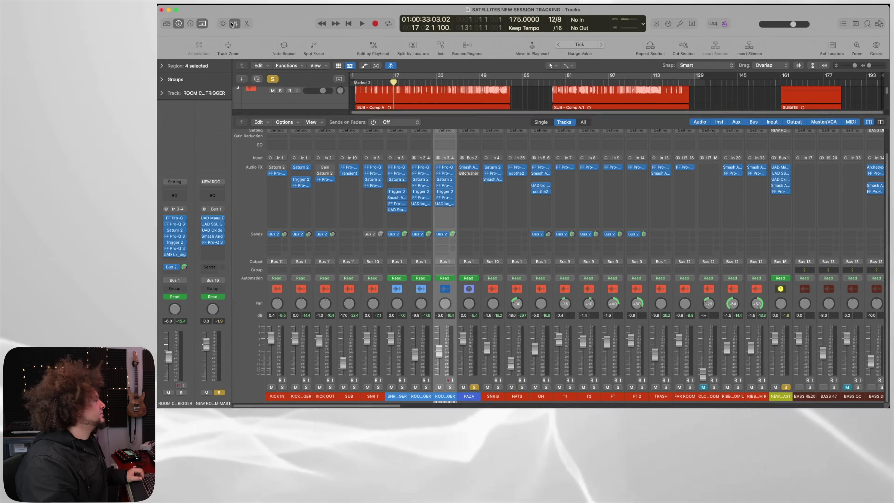
{"action": "left_click", "coordinate": [415, 386]}
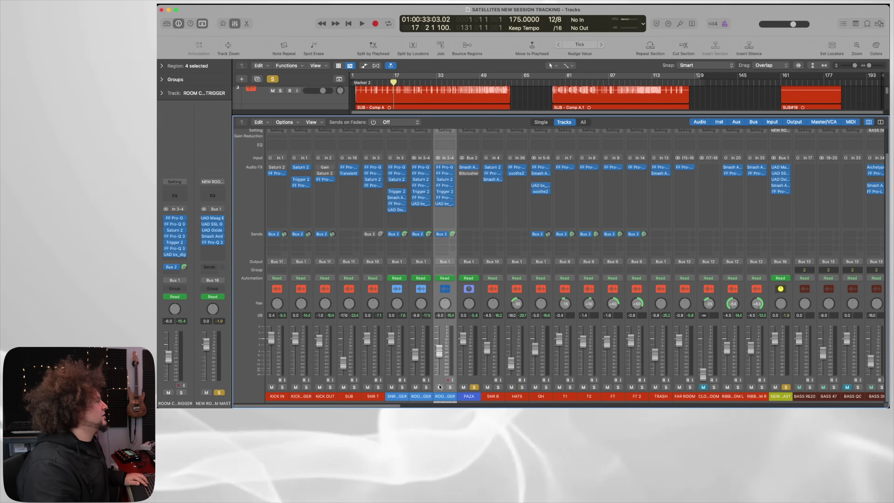
{"action": "key", "text": "space"}
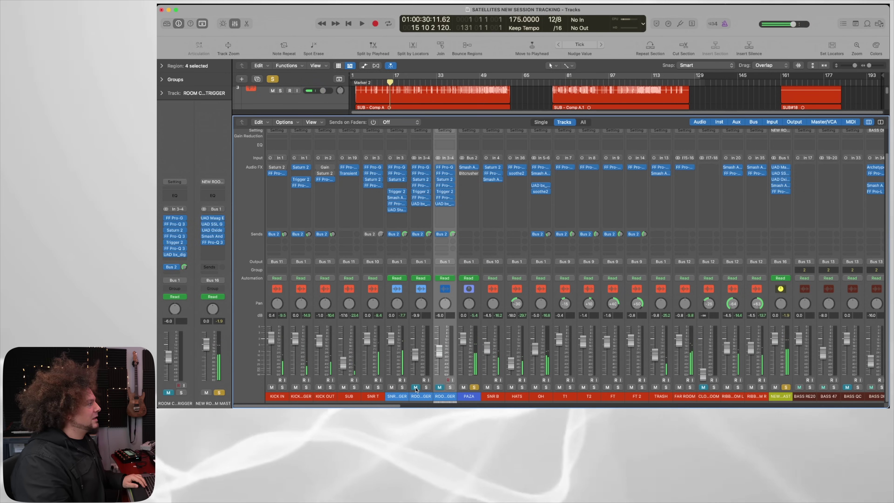
{"action": "key", "text": "space"}
Mute the ROOM bus among the mixer's bus channels and audition the drums without it.
{"action": "scroll", "coordinate": [415, 389], "scroll_direction": "right", "scroll_amount": 1}
{"action": "scroll", "coordinate": [415, 389], "scroll_direction": "right", "scroll_amount": 20}
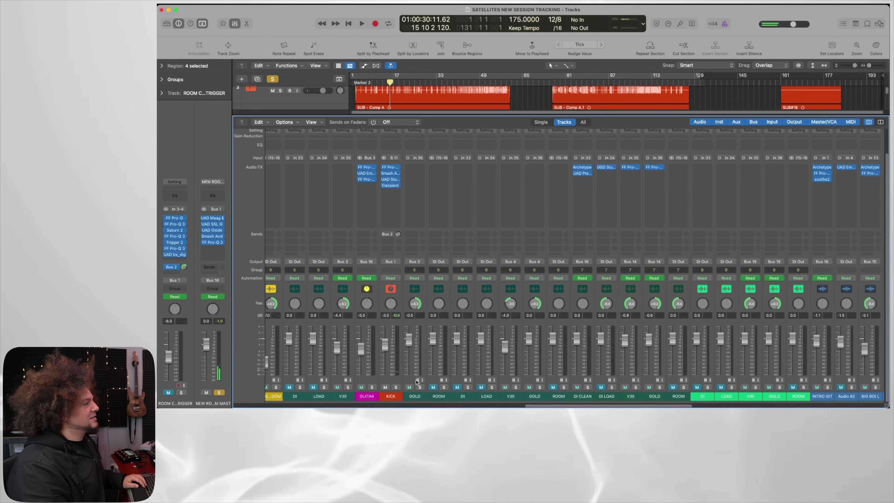
{"action": "scroll", "coordinate": [420, 375], "scroll_direction": "right", "scroll_amount": 15}
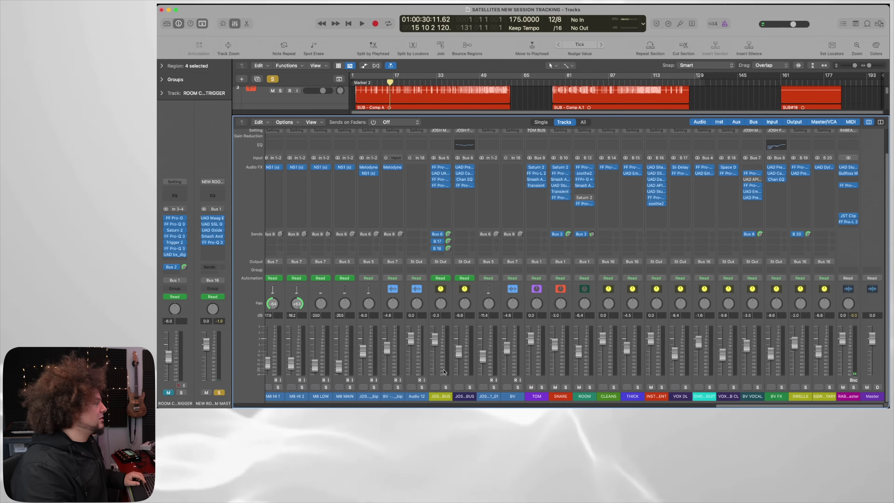
{"action": "key", "text": "space"}
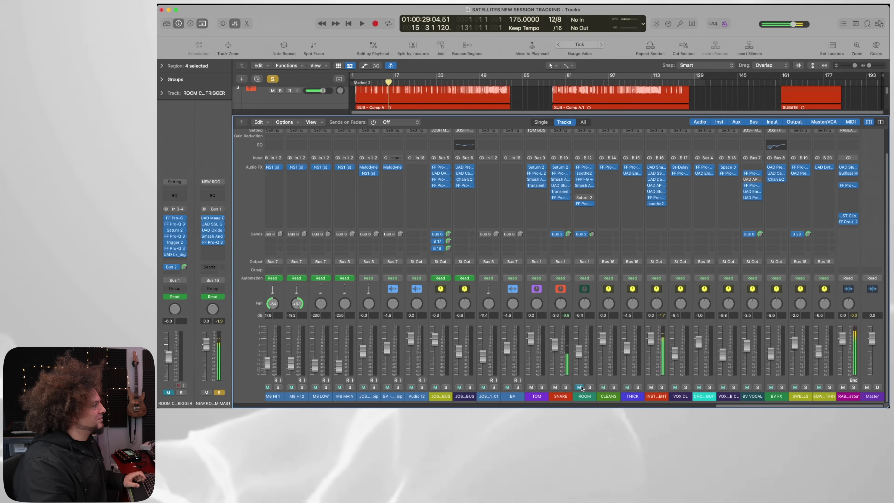
Mute the snare and kick trigger channels and audition the drums without the triggers.
{"action": "scroll", "coordinate": [492, 390], "scroll_direction": "left", "scroll_amount": 15}
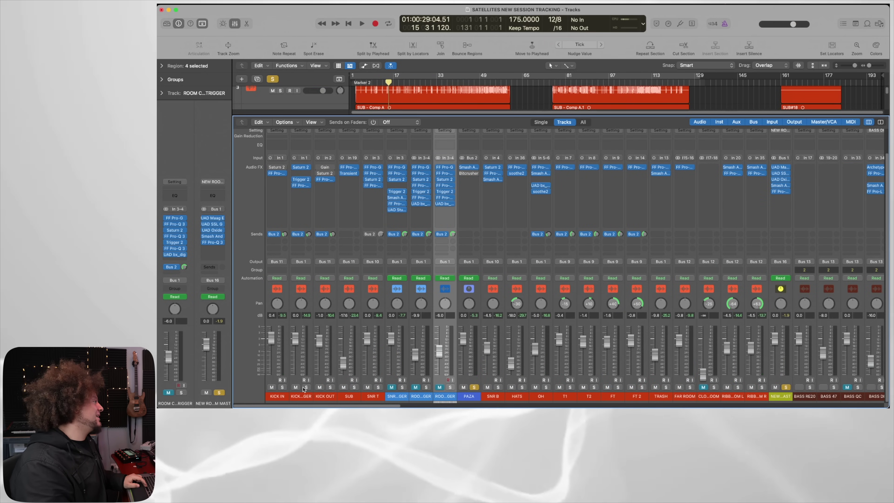
{"action": "left_click", "coordinate": [296, 387]}
{"action": "key", "text": "space"}
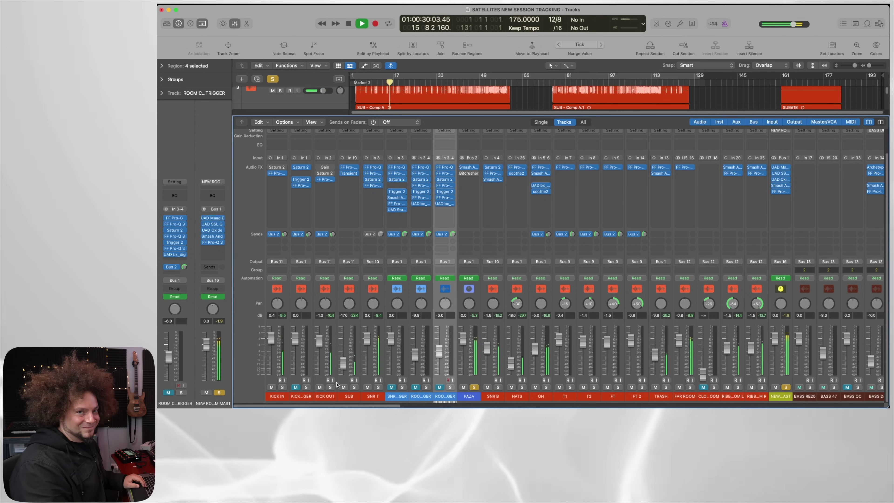
{"action": "key", "text": "space"}
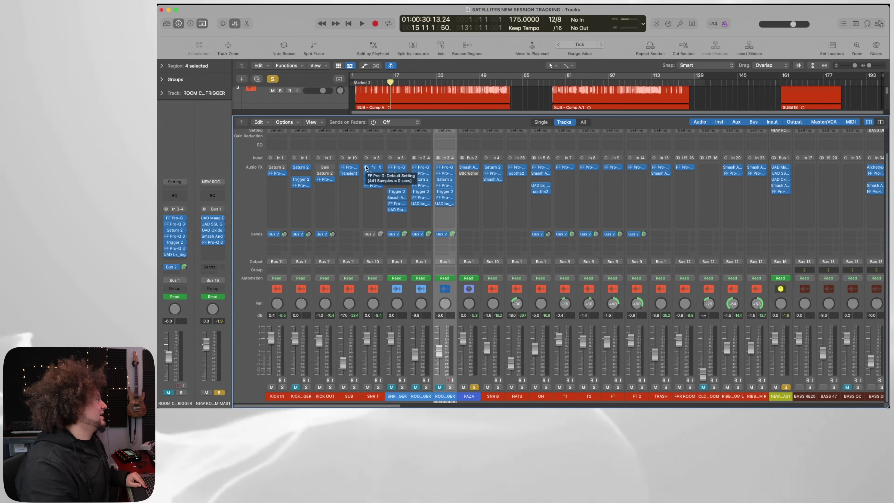
Replay the drums without the triggers, then unmute SNR TRIGGER and audition the difference.
{"action": "key", "text": "space"}
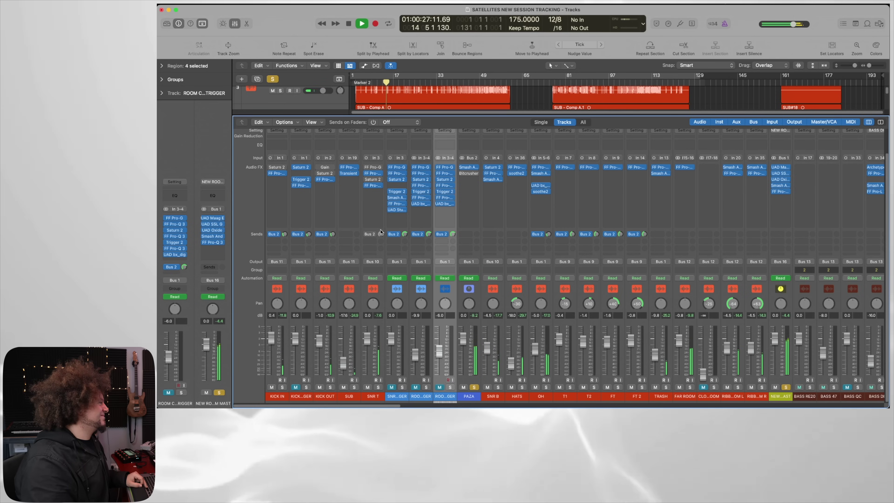
{"action": "key", "text": "space"}
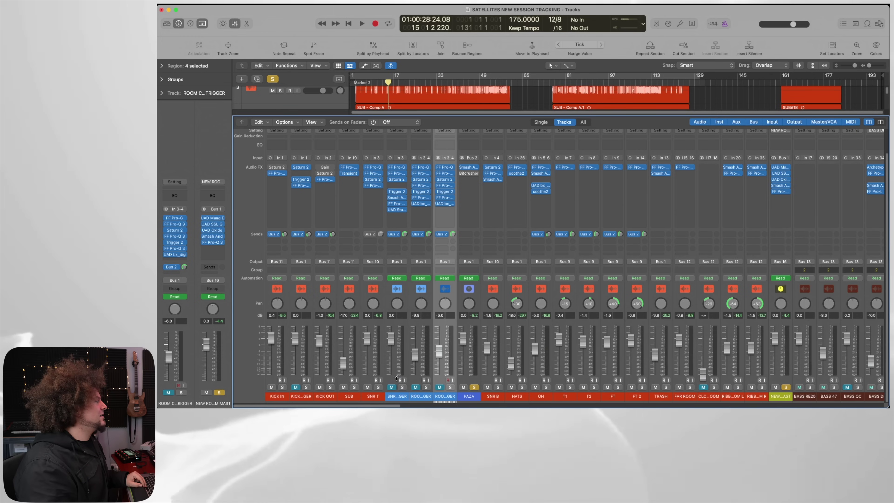
{"action": "key", "text": "space"}
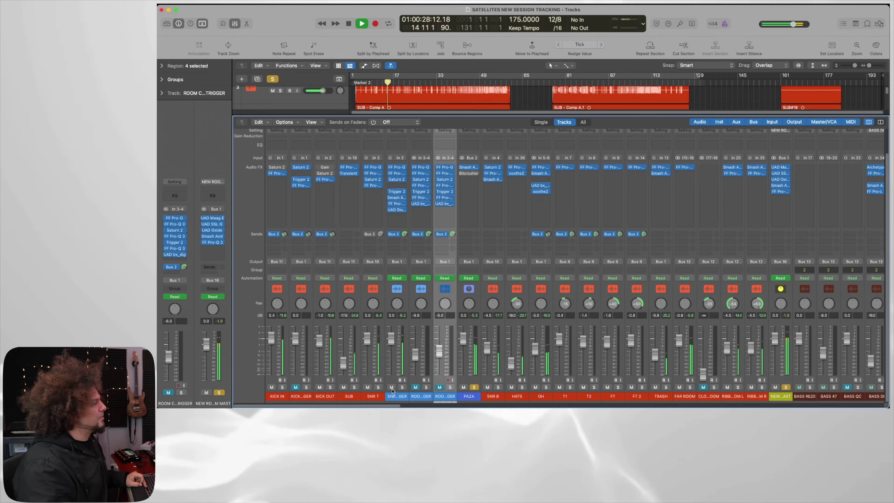
{"action": "key", "text": "space"}
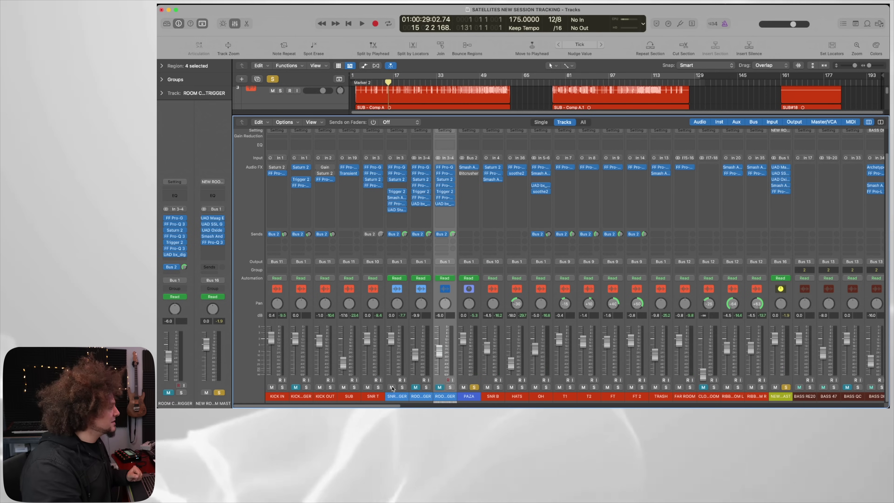
Unmute the ROOM bus and audition it with the snare, room and kick triggers muted.
{"action": "scroll", "coordinate": [392, 378], "scroll_direction": "right", "scroll_amount": 20}
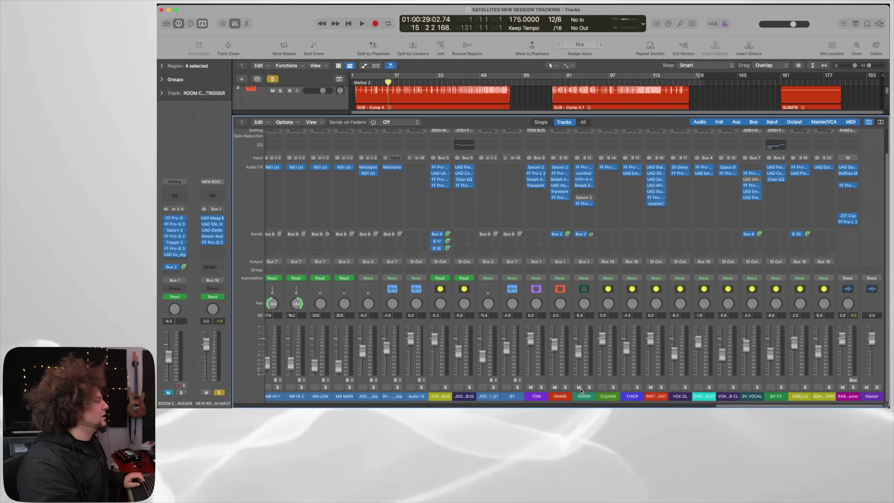
{"action": "key", "text": "space"}
{"action": "scroll", "coordinate": [581, 388], "scroll_direction": "left", "scroll_amount": 20}
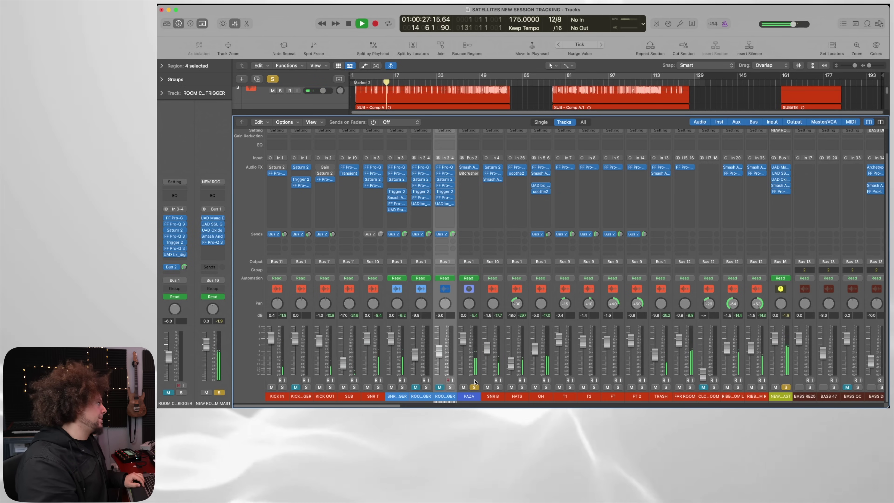
Unmute the snare, room and kick triggers while auditioning the full drum mix, and stop playback.
{"action": "key", "text": "space"}
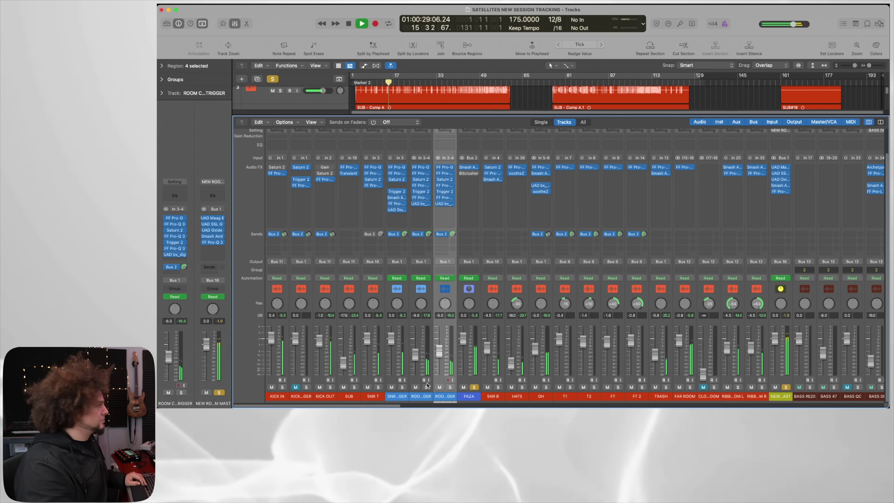
{"action": "key", "text": "space"}
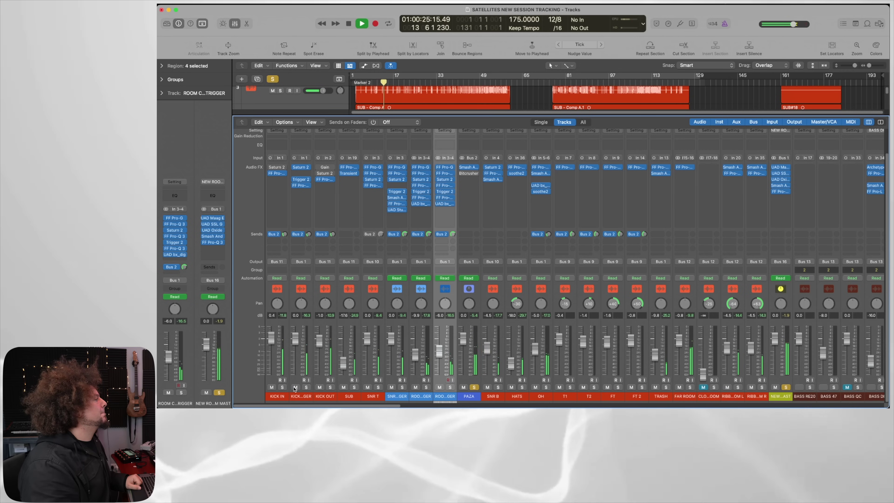
{"action": "left_click", "coordinate": [295, 388]}
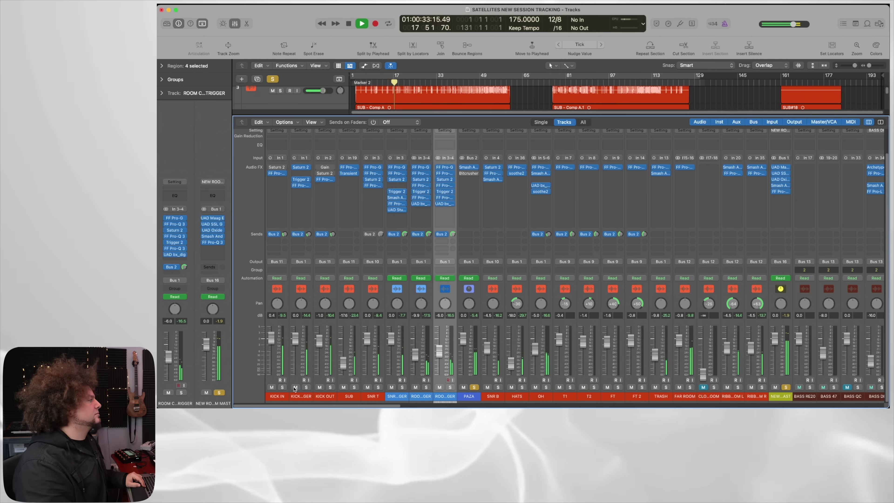
{"action": "key", "text": "space"}
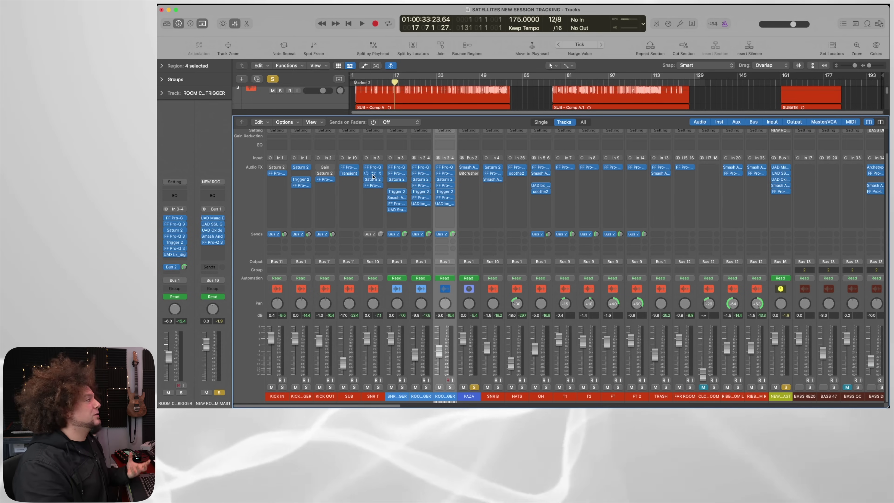
Select the SNR T channel and view its FF Pro-G gate and FF Pro-Q 3 equalizer settings, closing each plug-in.
{"action": "left_click", "coordinate": [373, 146]}
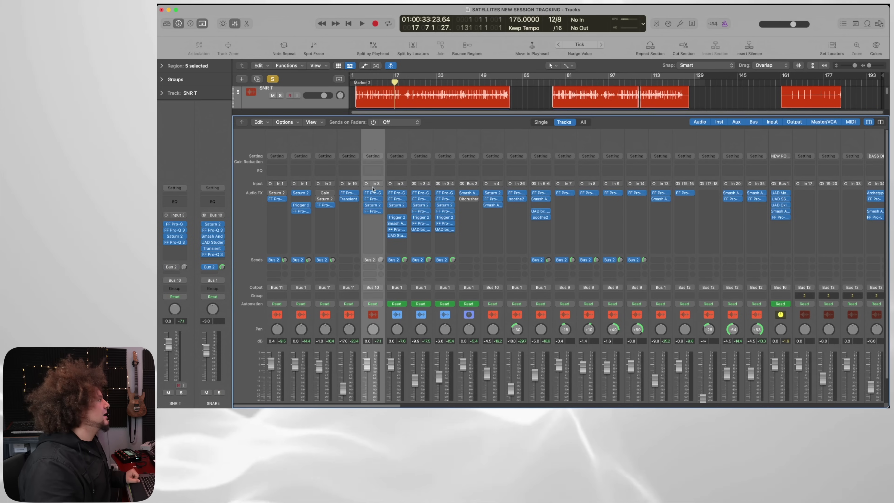
{"action": "left_click", "coordinate": [373, 196]}
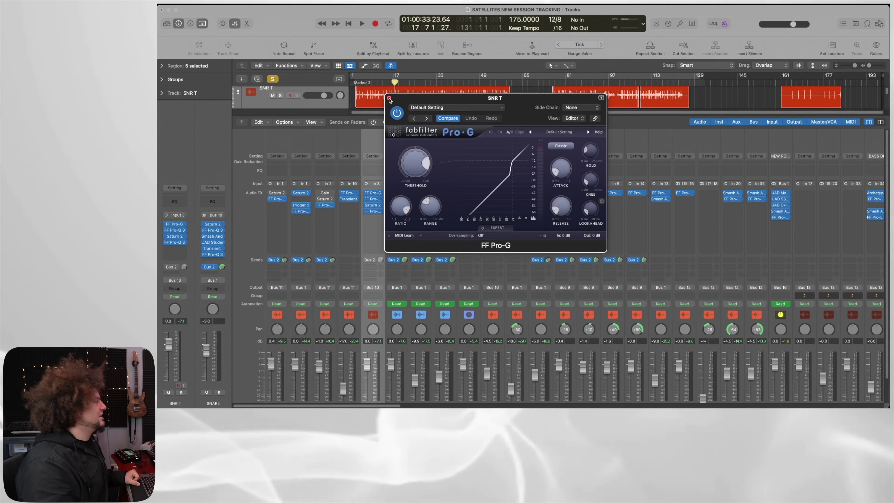
{"action": "left_click", "coordinate": [389, 98]}
{"action": "left_click", "coordinate": [375, 199]}
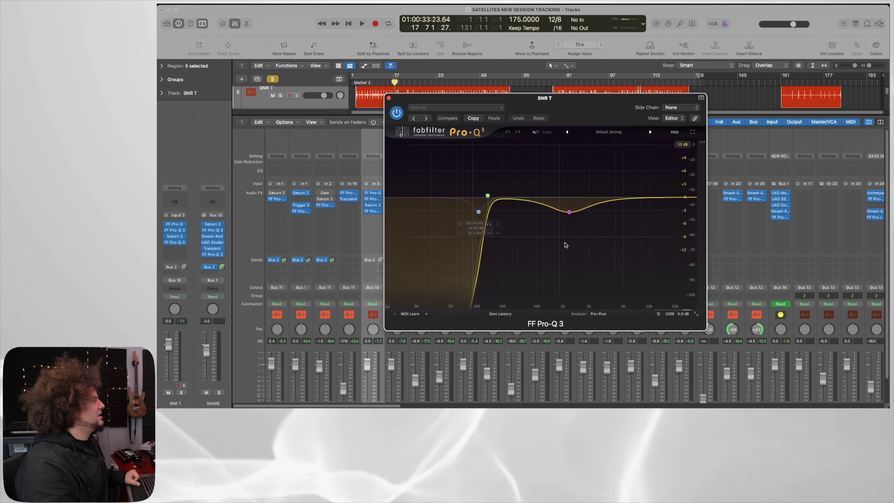
{"action": "key", "text": "super+w"}
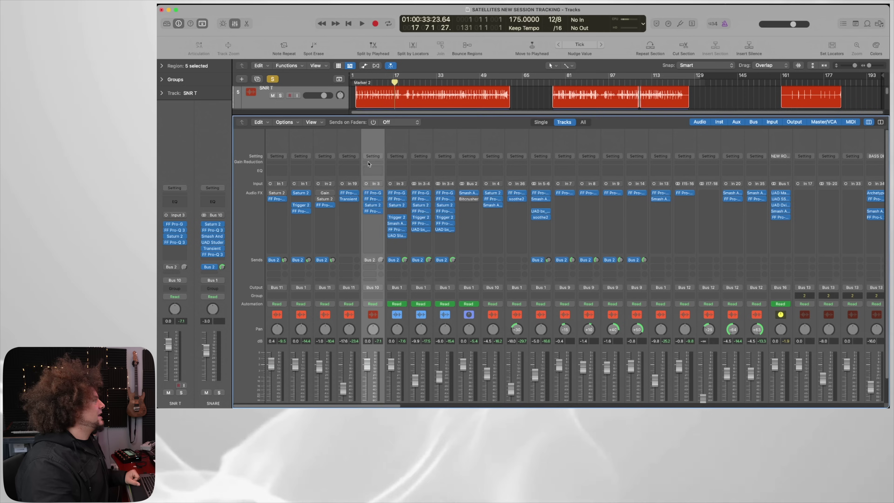
View both bands of SNR T's Saturn 2 saturation and its final FF Pro-Q 3 equalizer, closing each plug-in.
{"action": "left_click", "coordinate": [375, 205]}
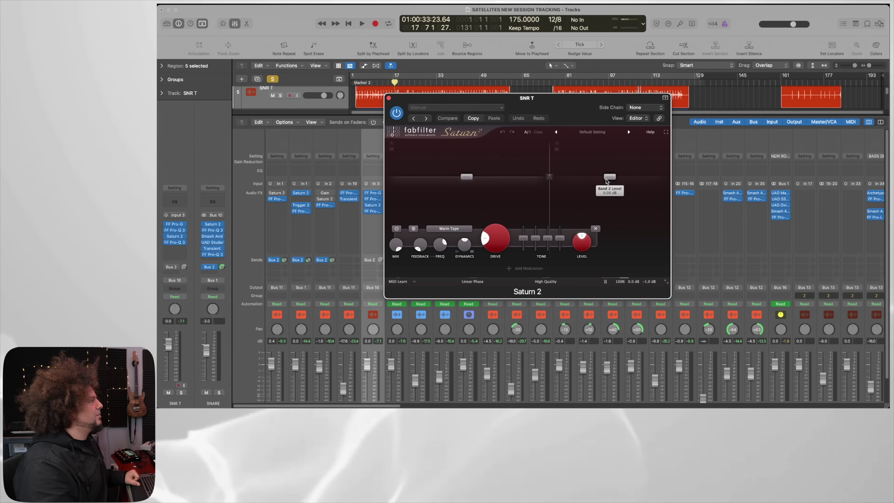
{"action": "left_click", "coordinate": [606, 179]}
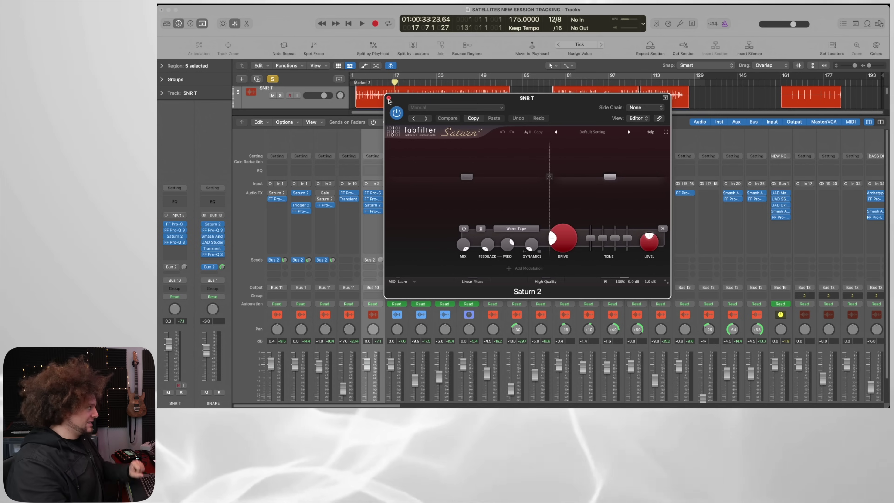
{"action": "left_click", "coordinate": [389, 99]}
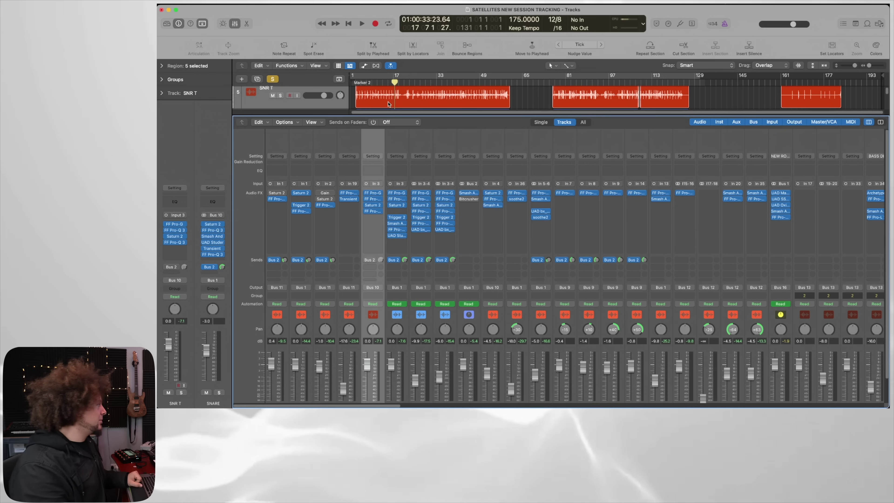
{"action": "left_click", "coordinate": [373, 212]}
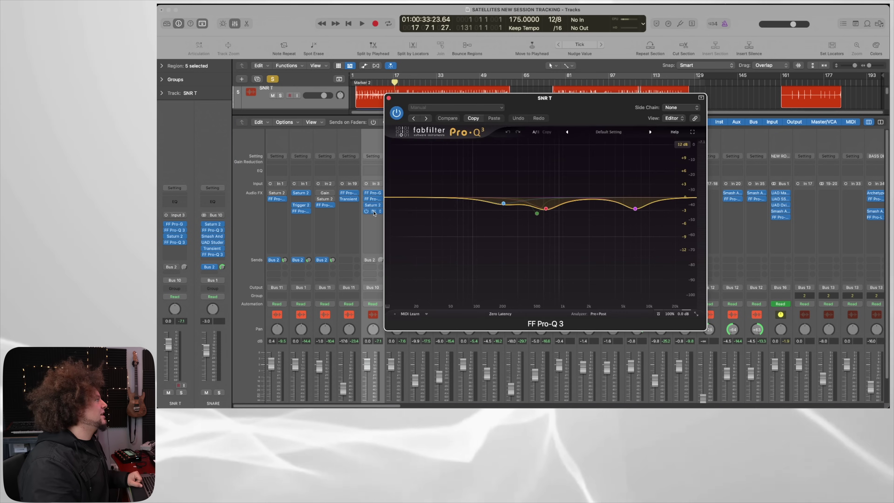
{"action": "left_click", "coordinate": [389, 99]}
View the first FF Pro-Q 3 equalizer and the Saturn 2 settings on the SNR TRIGGER channel, closing each plug-in.
{"action": "scroll", "coordinate": [398, 211], "scroll_direction": "down", "scroll_amount": 2}
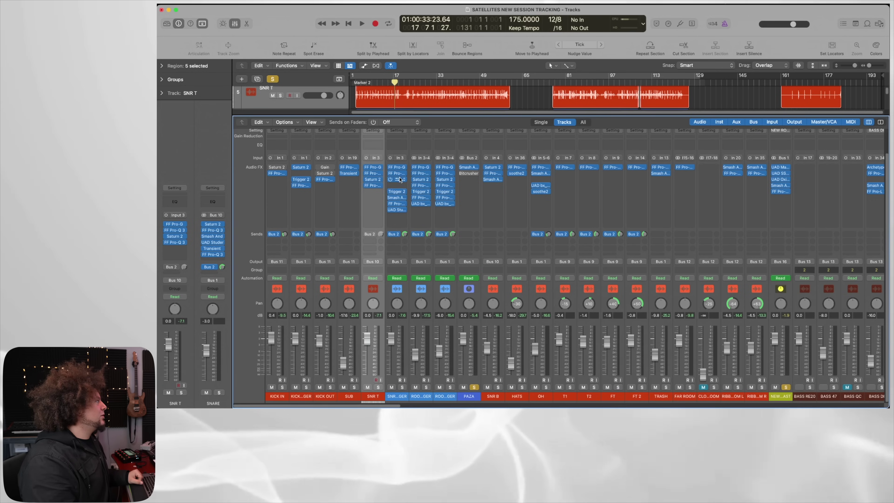
{"action": "left_click", "coordinate": [398, 174]}
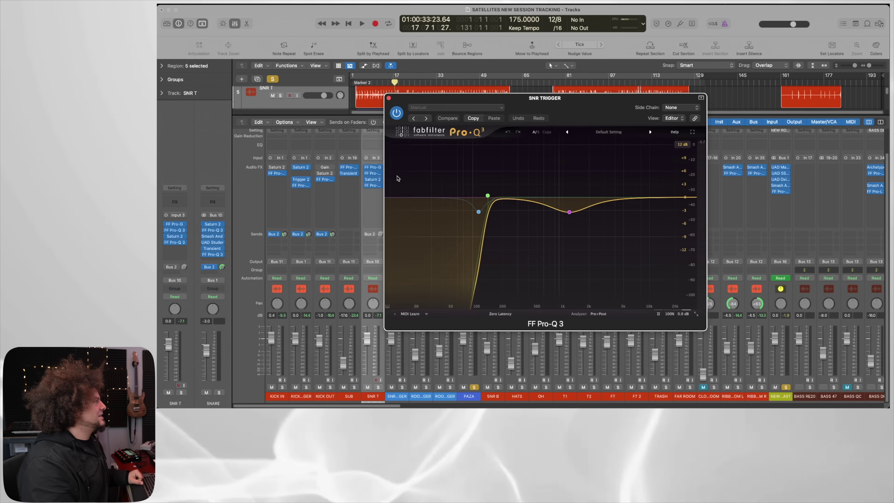
{"action": "left_click", "coordinate": [388, 99]}
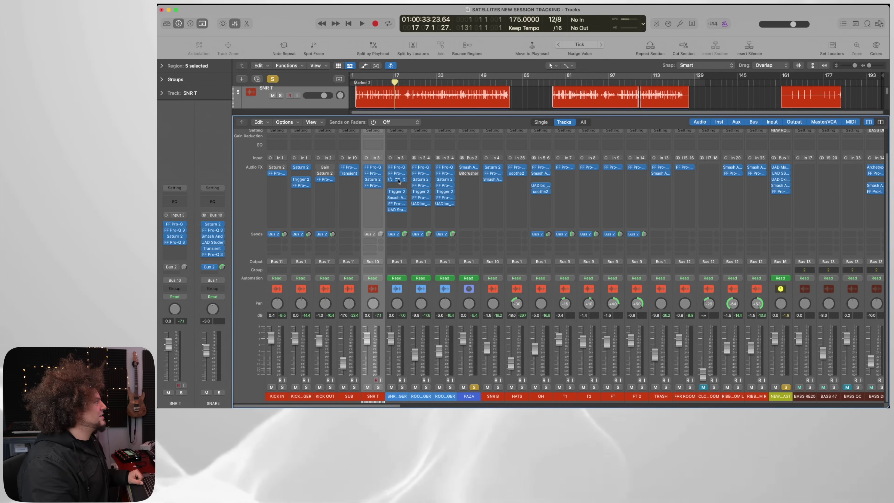
{"action": "left_click", "coordinate": [397, 180]}
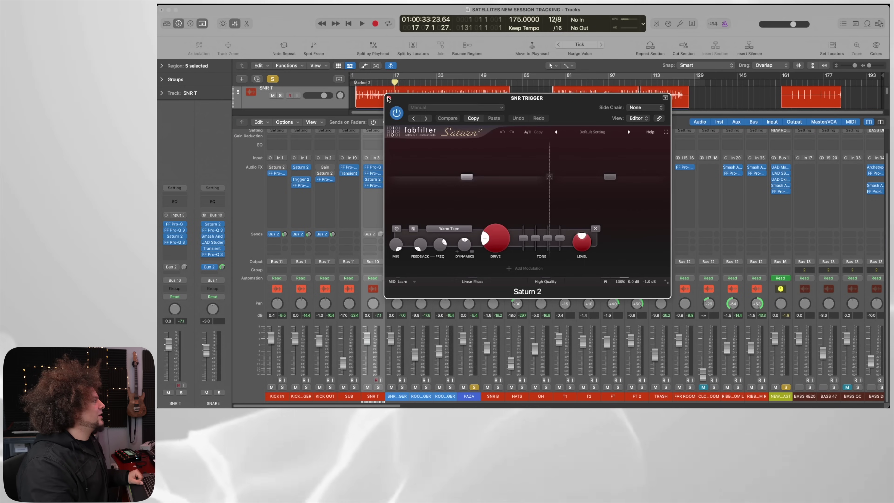
{"action": "left_click", "coordinate": [389, 99]}
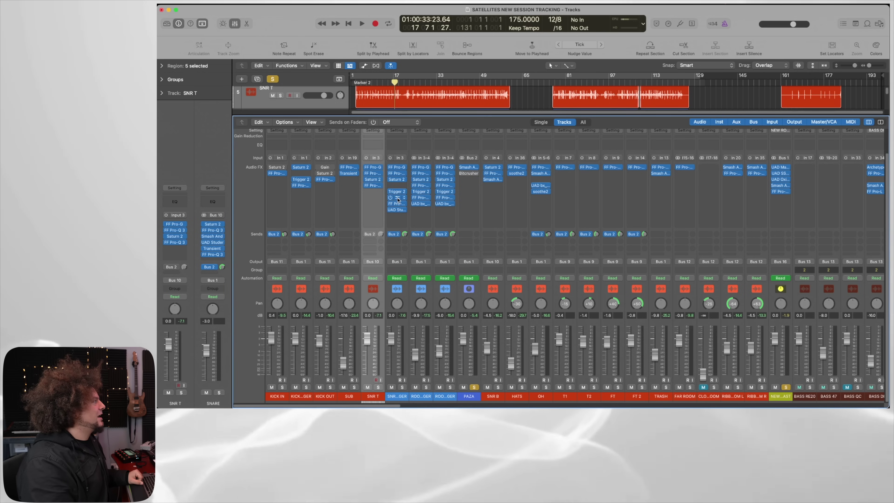
View SNR TRIGGER's Smash And Grab v2 compressor, close it, and open the FF Pro-Q 3 equalizer that follows it.
{"action": "left_click", "coordinate": [398, 197]}
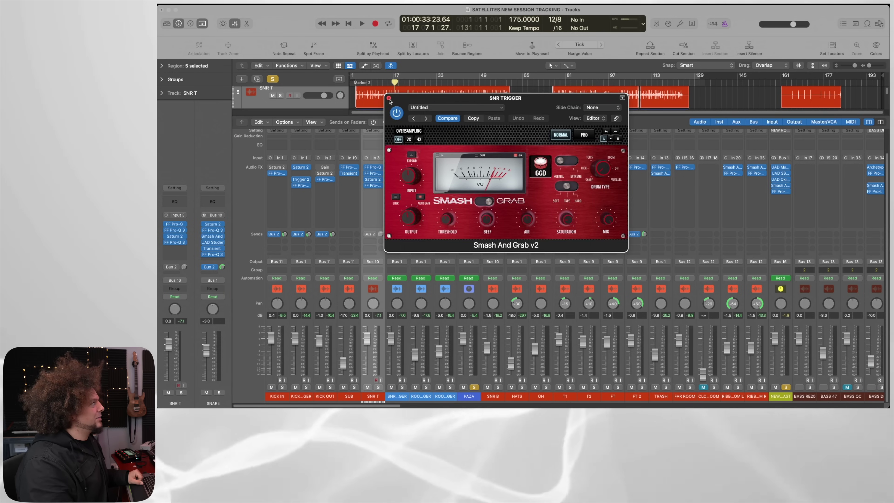
{"action": "left_click", "coordinate": [388, 98]}
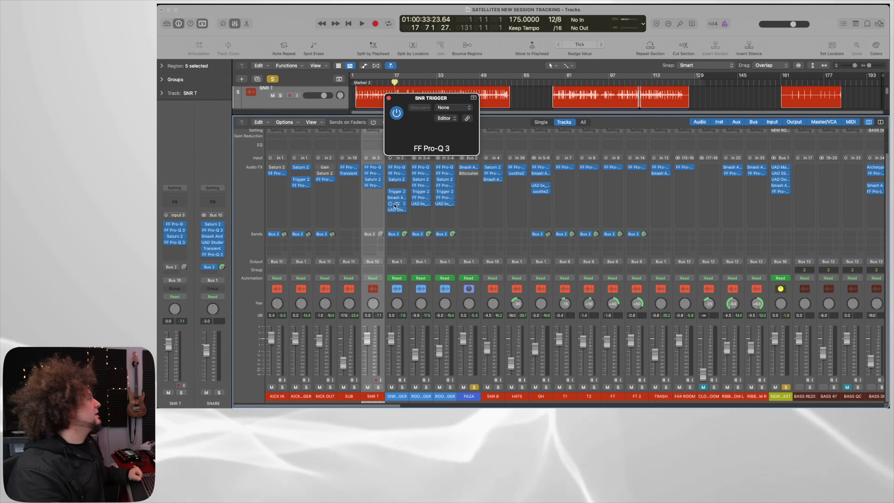
{"action": "left_click", "coordinate": [398, 209]}
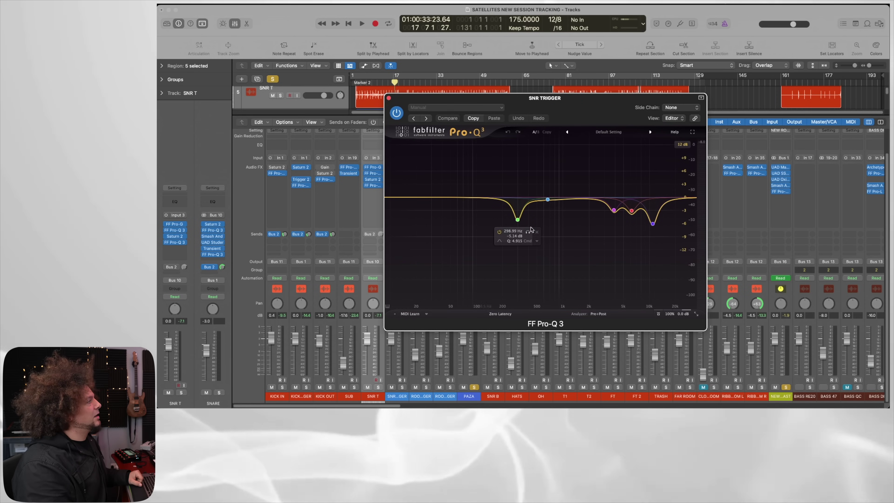
Play the drums, clear all solos, solo only SNR TRIGGER, and bypass its FF Pro-Q 3 to compare the sound.
{"action": "left_click", "coordinate": [402, 387]}
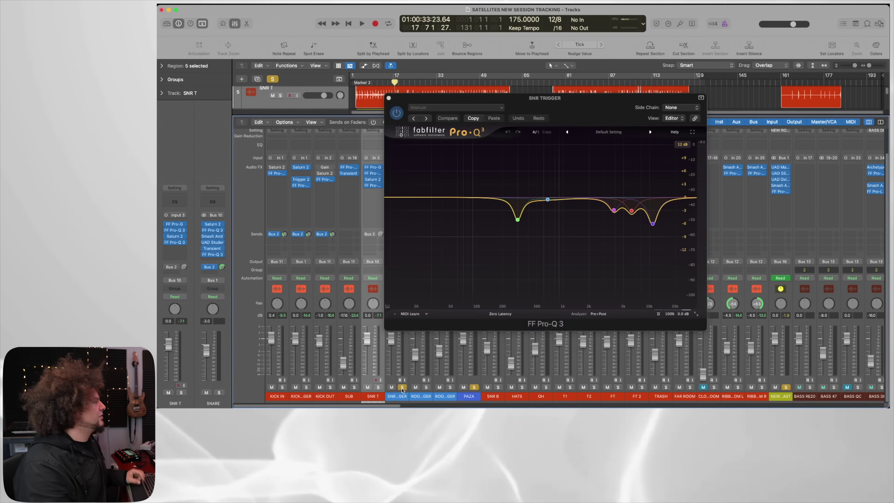
{"action": "key", "text": "space"}
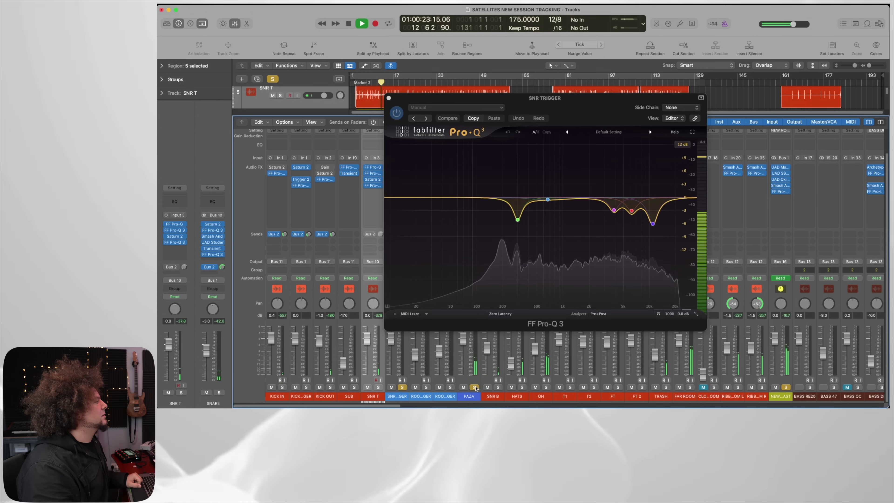
{"action": "left_click", "coordinate": [272, 79]}
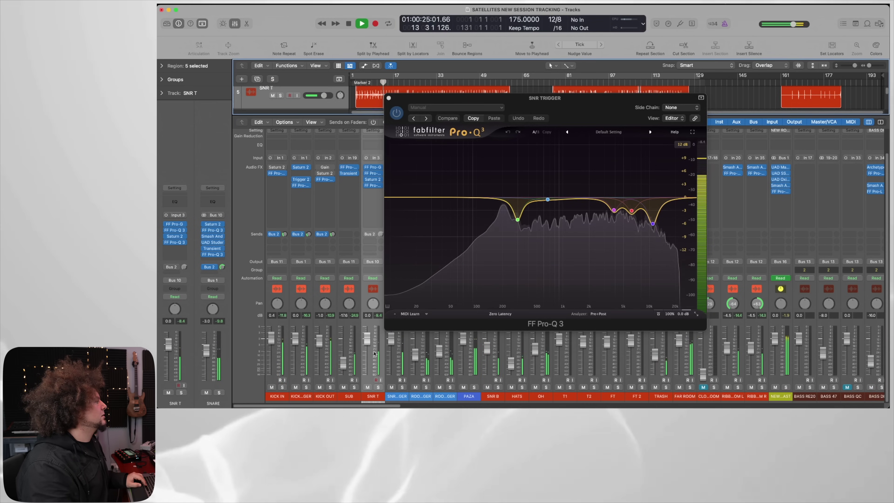
{"action": "left_click", "coordinate": [403, 388]}
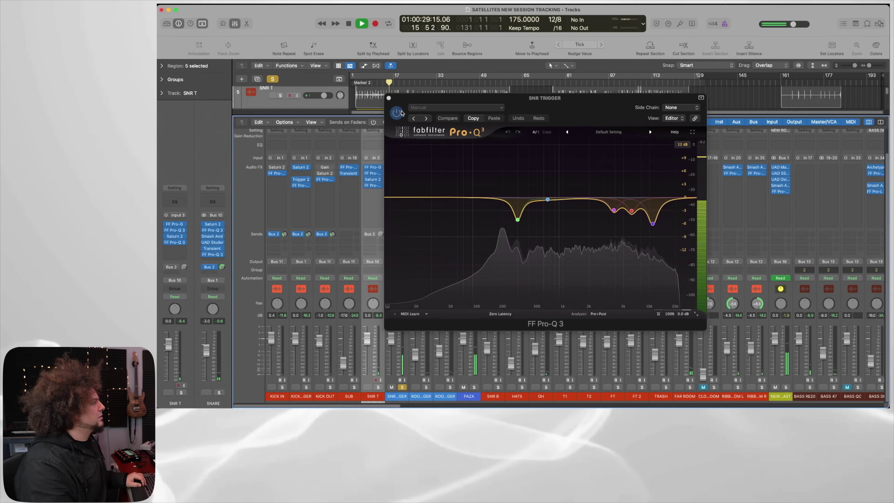
{"action": "left_click", "coordinate": [658, 314]}
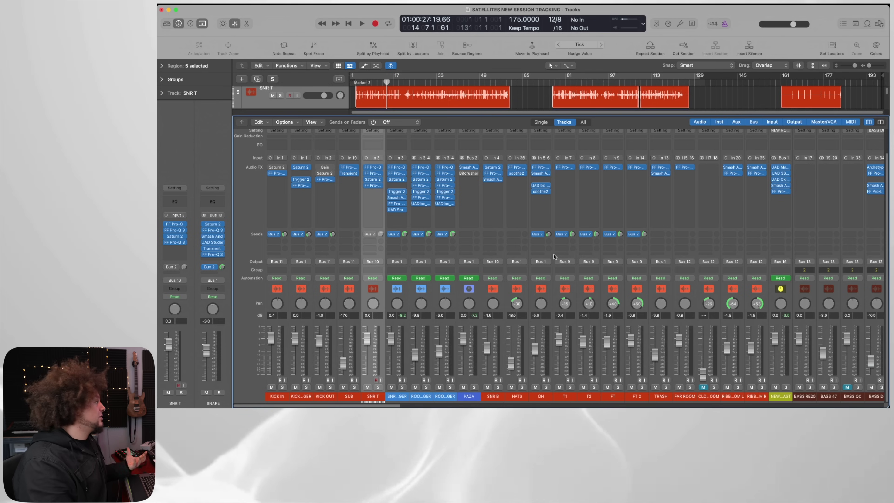
Select the ROOM FR TRIGGER channel and view its Trigger 2 sample settings, closing the plug-in.
{"action": "left_click", "coordinate": [404, 397]}
{"action": "left_click", "coordinate": [419, 398]}
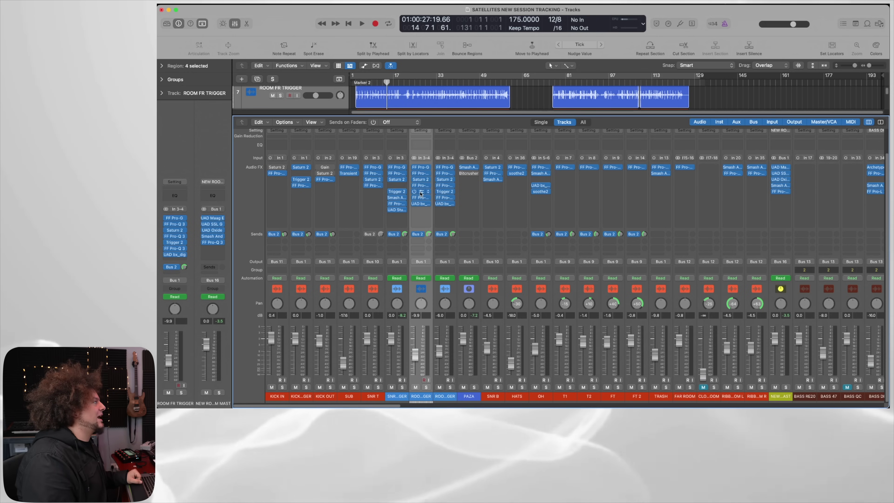
{"action": "left_click", "coordinate": [421, 191]}
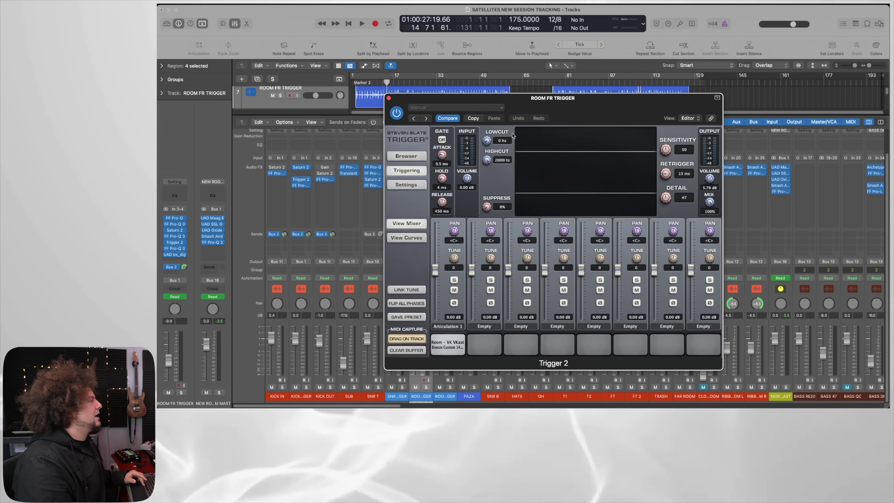
{"action": "left_click", "coordinate": [389, 99]}
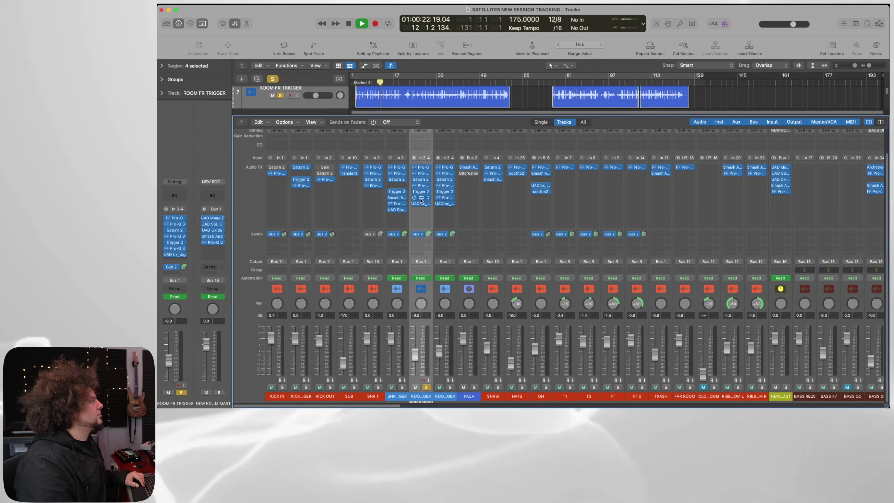
Audition the soloed ROOM FR TRIGGER with its later FF Pro-Q 3 bypassed and re-enabled, then stop playback and clear the solo.
{"action": "left_click", "coordinate": [421, 199]}
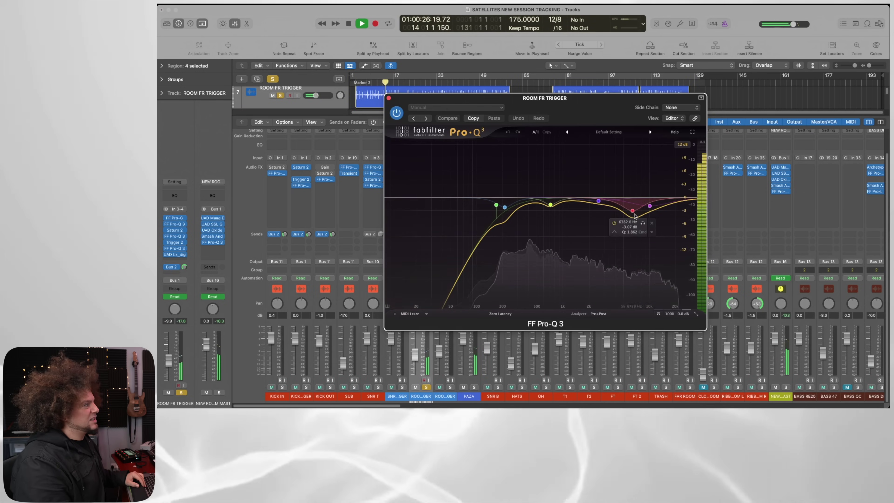
{"action": "left_click", "coordinate": [658, 314]}
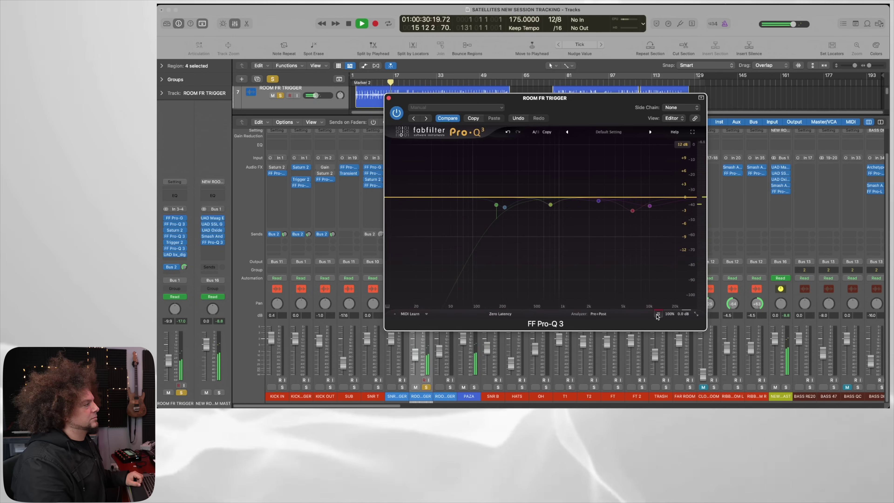
{"action": "left_click", "coordinate": [657, 314]}
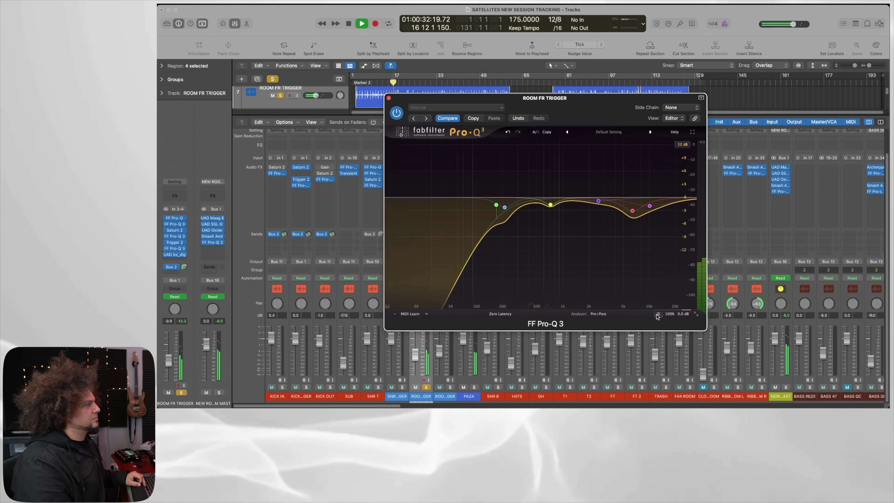
{"action": "key", "text": "space"}
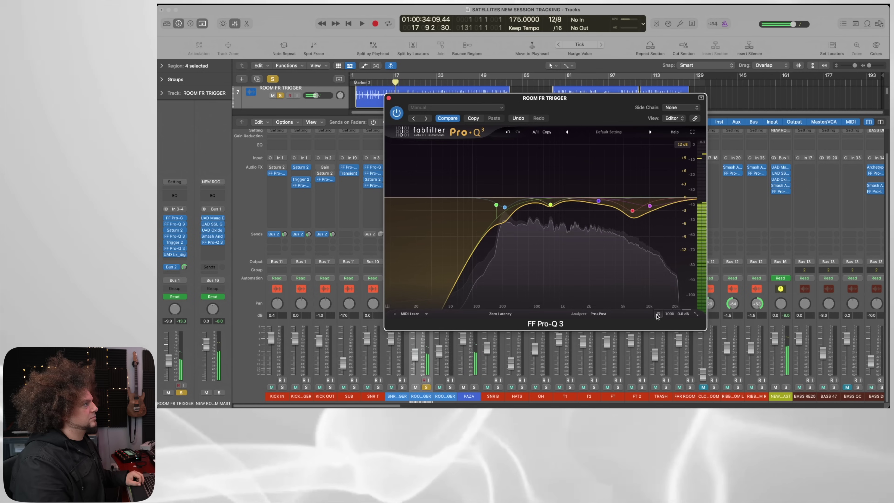
{"action": "left_click", "coordinate": [389, 98]}
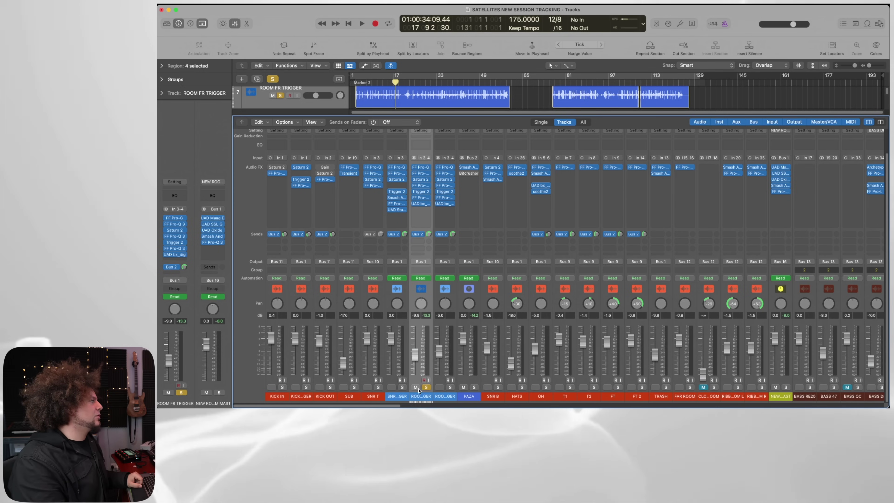
{"action": "left_click", "coordinate": [426, 387]}
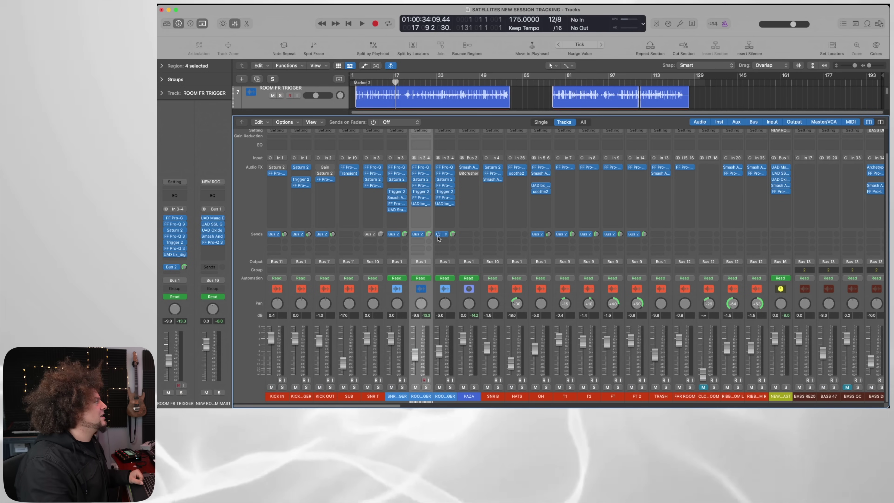
Select and solo the PAZA parallel channel and play the drums through it.
{"action": "scroll", "coordinate": [399, 240], "scroll_direction": "up", "scroll_amount": 3}
{"action": "scroll", "coordinate": [398, 240], "scroll_direction": "right", "scroll_amount": 2}
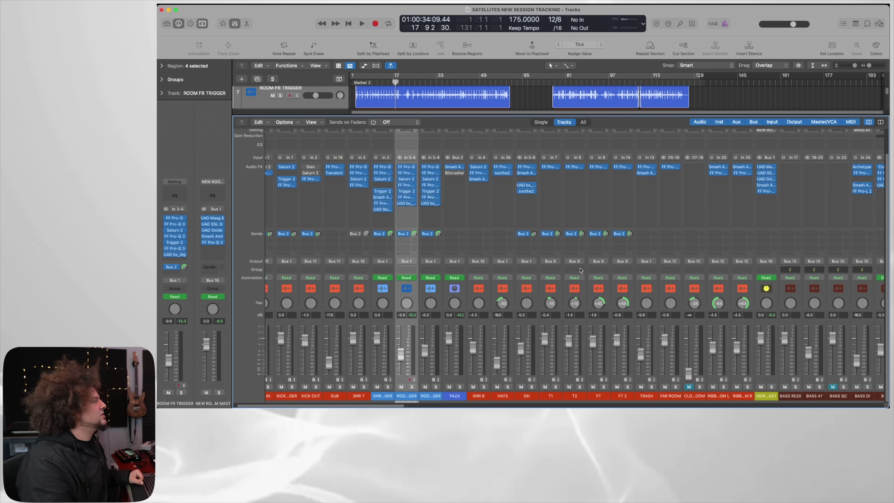
{"action": "left_click", "coordinate": [457, 159]}
{"action": "scroll", "coordinate": [457, 159], "scroll_direction": "down", "scroll_amount": 2}
{"action": "left_click", "coordinate": [458, 388]}
{"action": "key", "text": "space"}
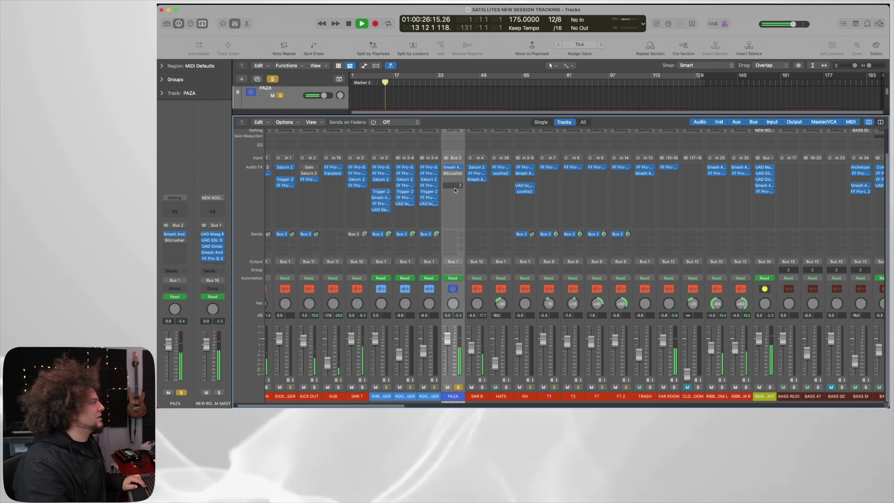
View PAZA's Smash And Grab v2 settings during playback, close the plug-in, stop playback, and unsolo the channel.
{"action": "left_click", "coordinate": [453, 168]}
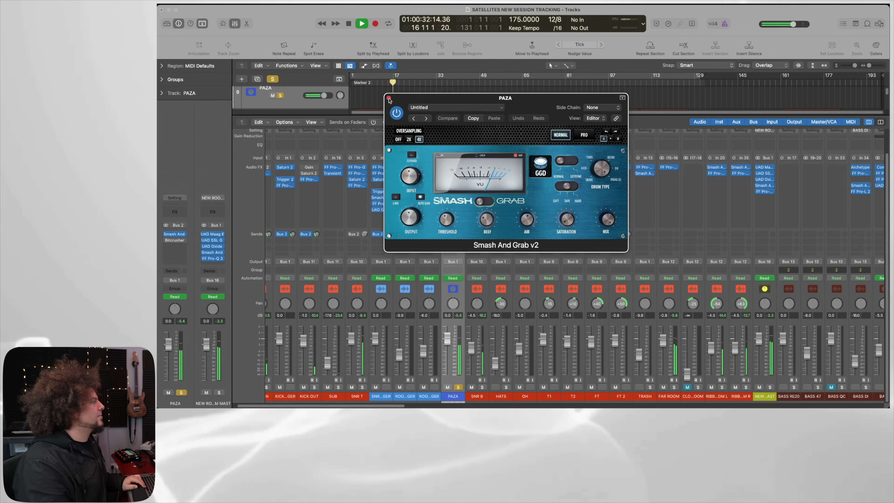
{"action": "left_click", "coordinate": [389, 98]}
{"action": "key", "text": "space"}
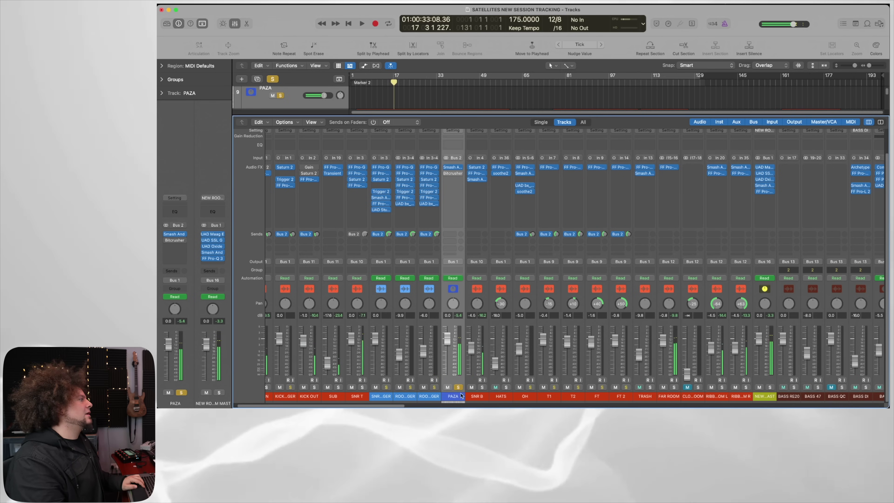
{"action": "left_click", "coordinate": [458, 388]}
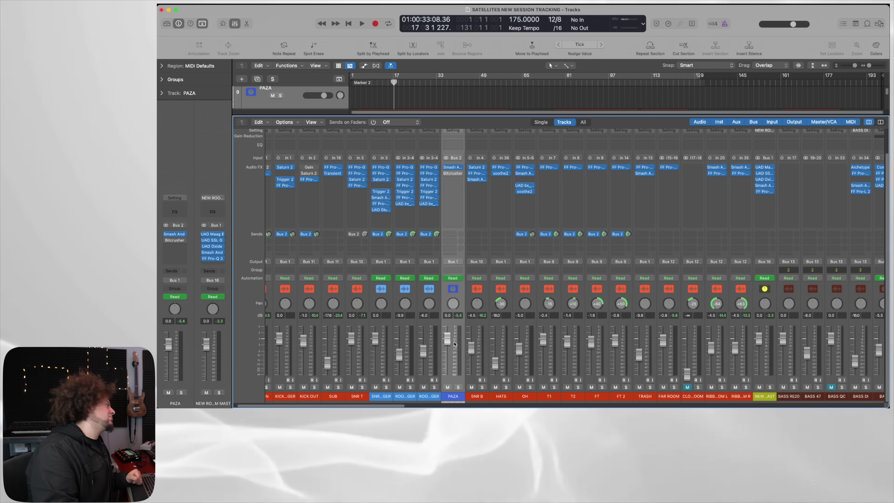
Solo the NEW ROOM DRUM MAST bus and audition it while looking over the drum channels.
{"action": "scroll", "coordinate": [416, 269], "scroll_direction": "right", "scroll_amount": 6}
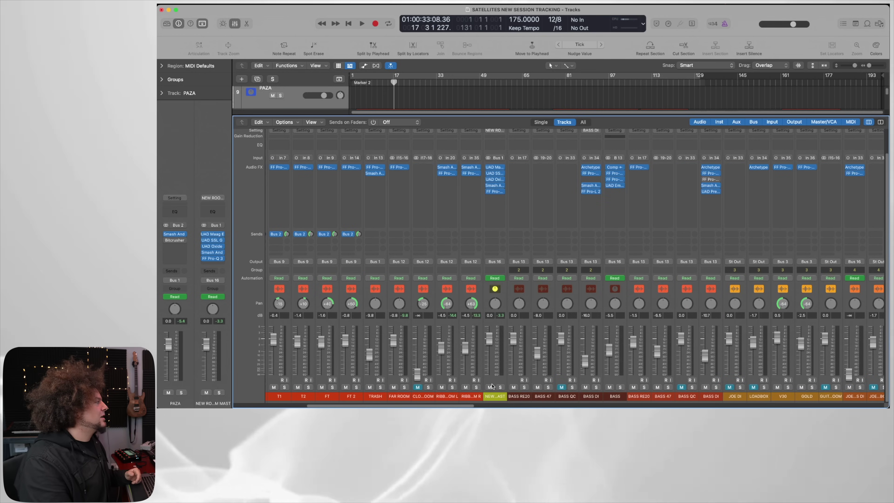
{"action": "left_click", "coordinate": [491, 384]}
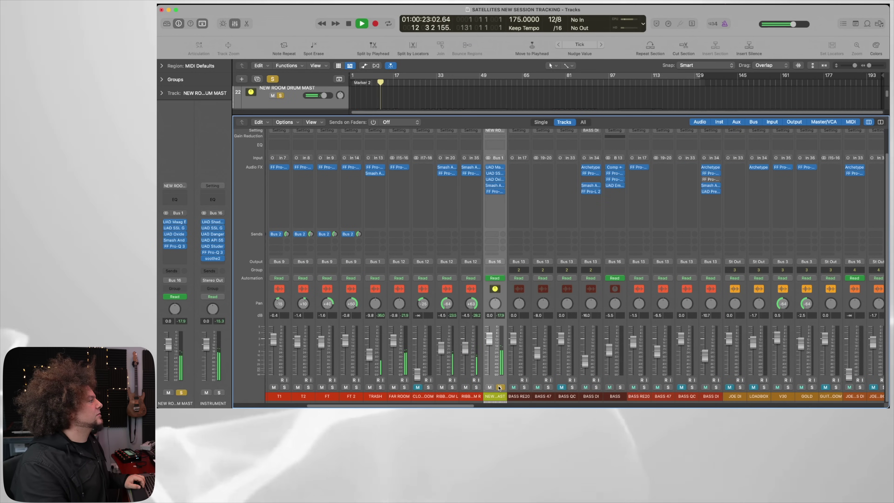
{"action": "scroll", "coordinate": [499, 387], "scroll_direction": "left", "scroll_amount": 5}
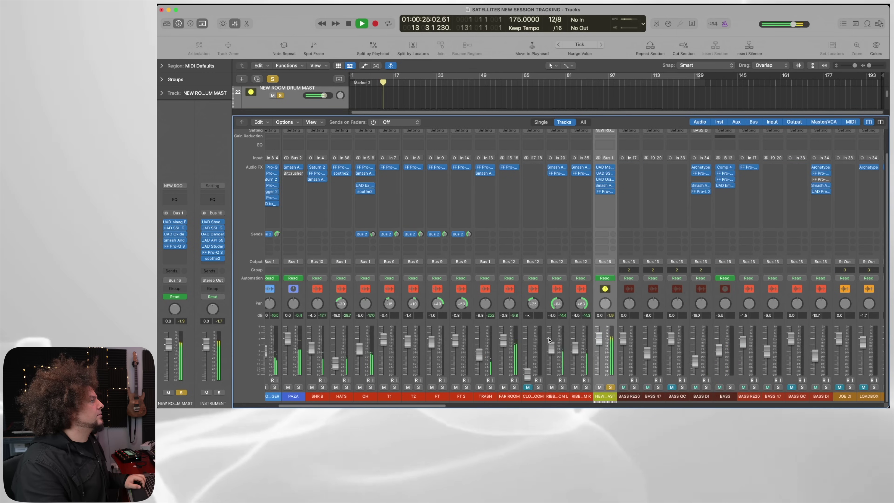
{"action": "scroll", "coordinate": [548, 340], "scroll_direction": "right", "scroll_amount": 5}
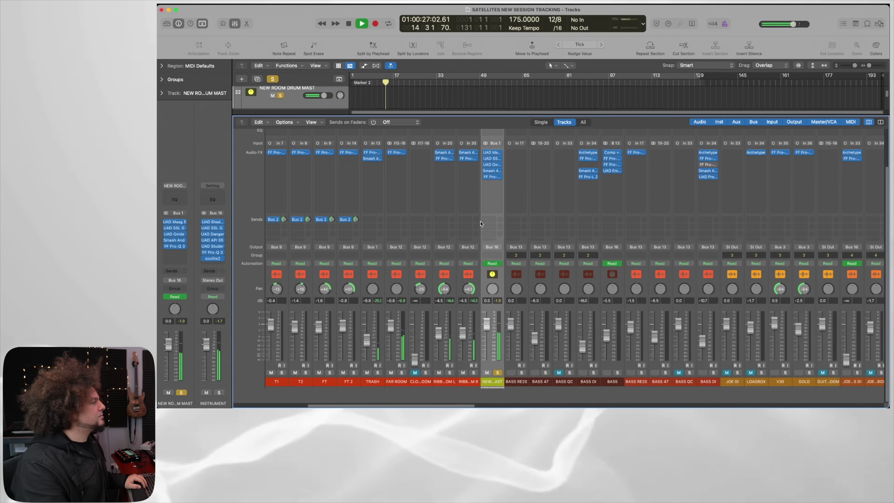
Stop playback and open NEW ROOM DRUM MAST's UAD Maag EQ4 and UAD SSL G Bus Compressor, placing their windows apart.
{"action": "scroll", "coordinate": [482, 224], "scroll_direction": "down", "scroll_amount": 1}
{"action": "scroll", "coordinate": [488, 224], "scroll_direction": "up", "scroll_amount": 3}
{"action": "key", "text": "space"}
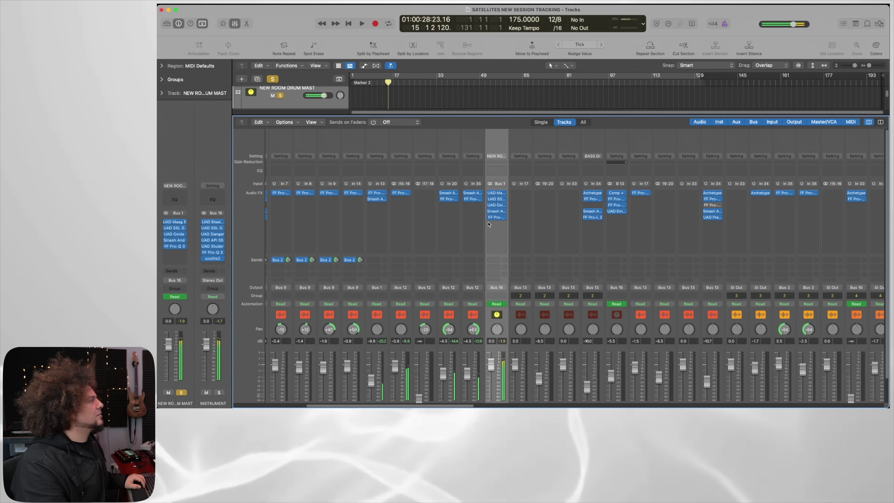
{"action": "left_click", "coordinate": [497, 193]}
{"action": "left_click_drag", "start_coordinate": [524, 95], "coordinate": [737, 48]}
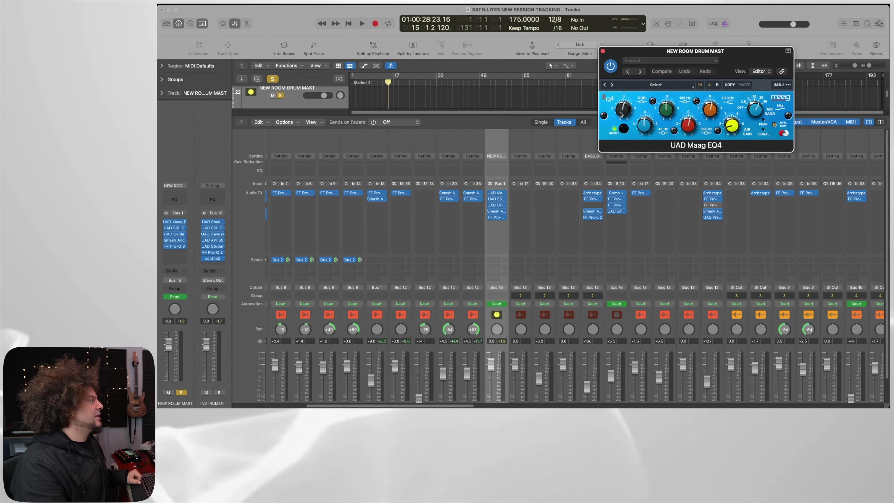
{"action": "left_click", "coordinate": [496, 199]}
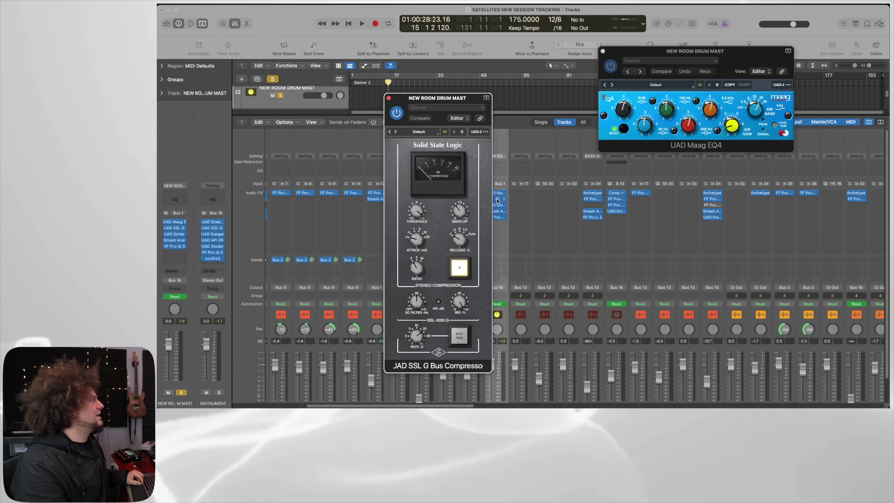
{"action": "left_click_drag", "start_coordinate": [450, 101], "coordinate": [288, 54]}
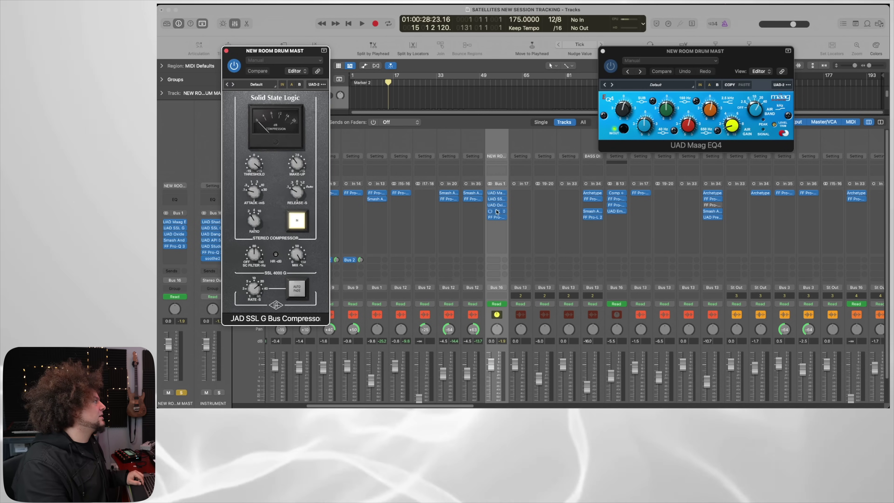
Open the same bus's UAD Oxide Tape and Smash And Grab v2 alongside, and briefly view its FF Pro-Q 3.
{"action": "left_click", "coordinate": [497, 205]}
{"action": "left_click_drag", "start_coordinate": [526, 102], "coordinate": [761, 159]}
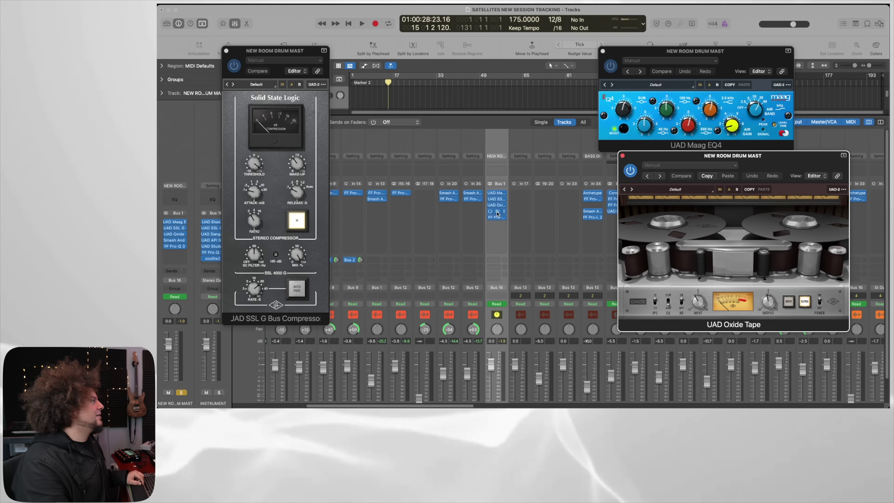
{"action": "left_click", "coordinate": [497, 212]}
{"action": "left_click_drag", "start_coordinate": [503, 86], "coordinate": [412, 11]}
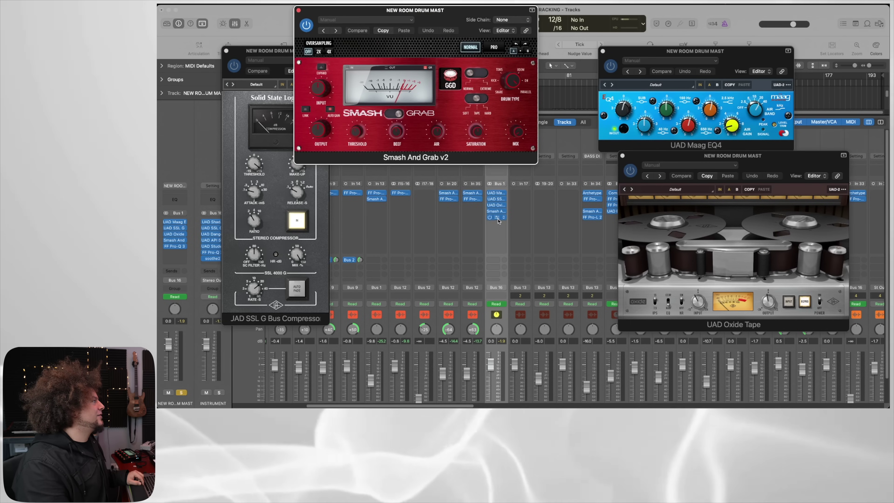
{"action": "left_click", "coordinate": [497, 219]}
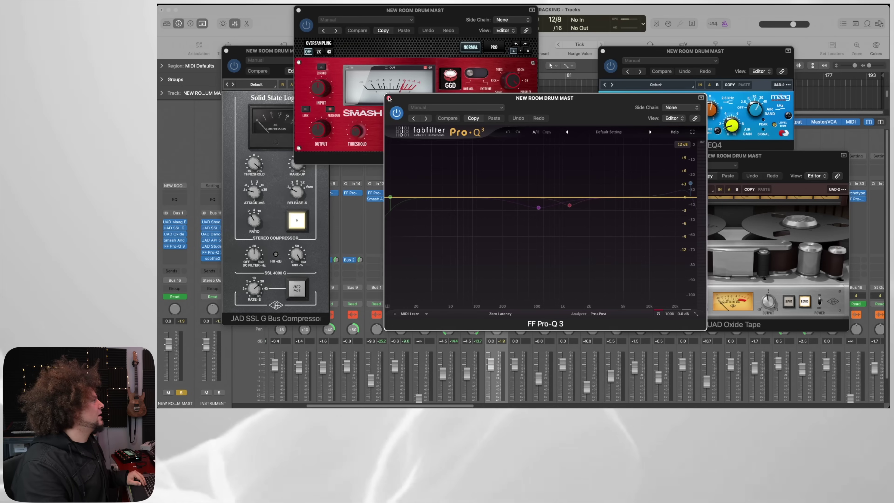
{"action": "left_click", "coordinate": [388, 98]}
{"action": "scroll", "coordinate": [503, 233], "scroll_direction": "down", "scroll_amount": 3}
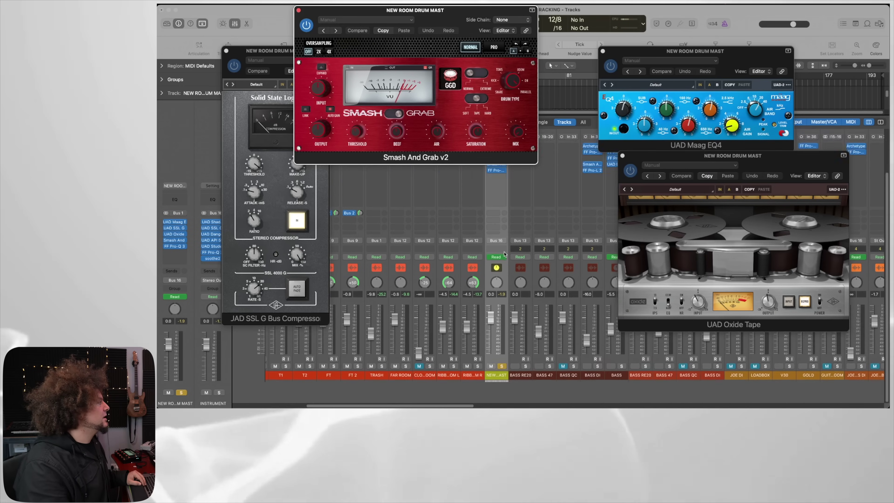
Play the drum bus while bypassing its Maag EQ4, Oxide Tape, Smash And Grab v2 and SSL G Bus Compressor one by one.
{"action": "key", "text": "space"}
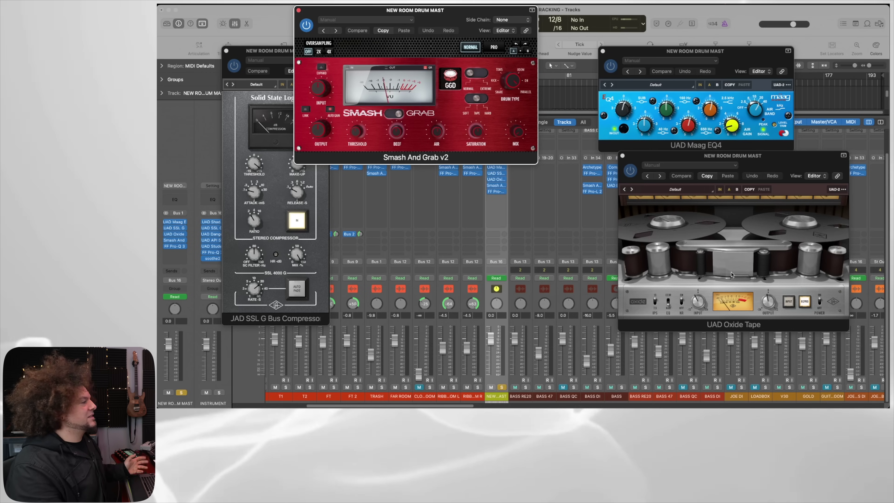
{"action": "left_click", "coordinate": [615, 72]}
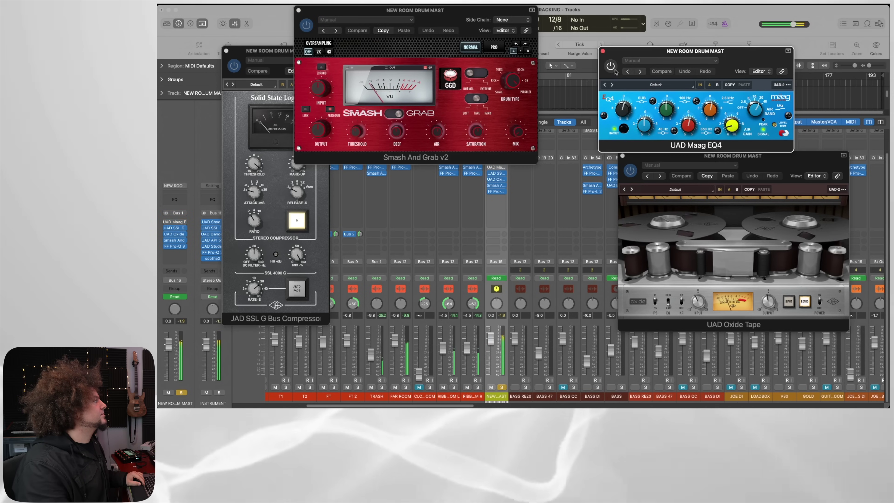
{"action": "left_click", "coordinate": [630, 172]}
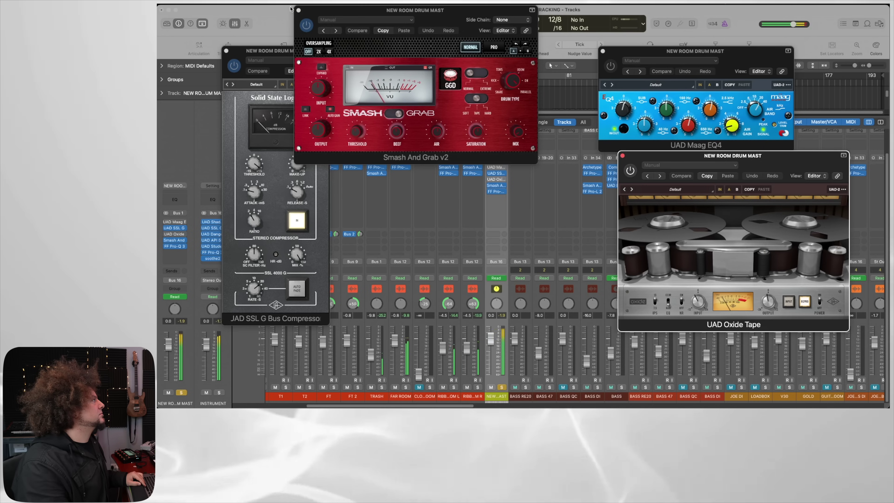
{"action": "left_click", "coordinate": [306, 27]}
{"action": "left_click", "coordinate": [230, 83]}
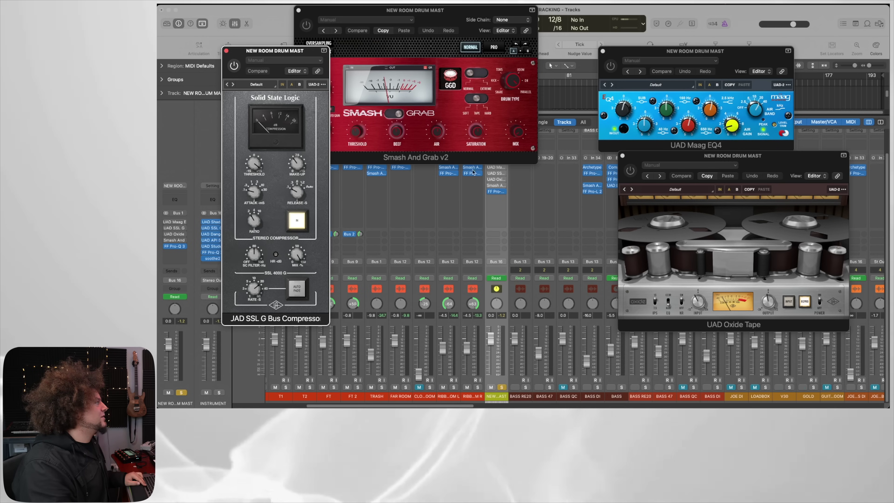
{"action": "left_click_drag", "start_coordinate": [355, 15], "coordinate": [298, 15]}
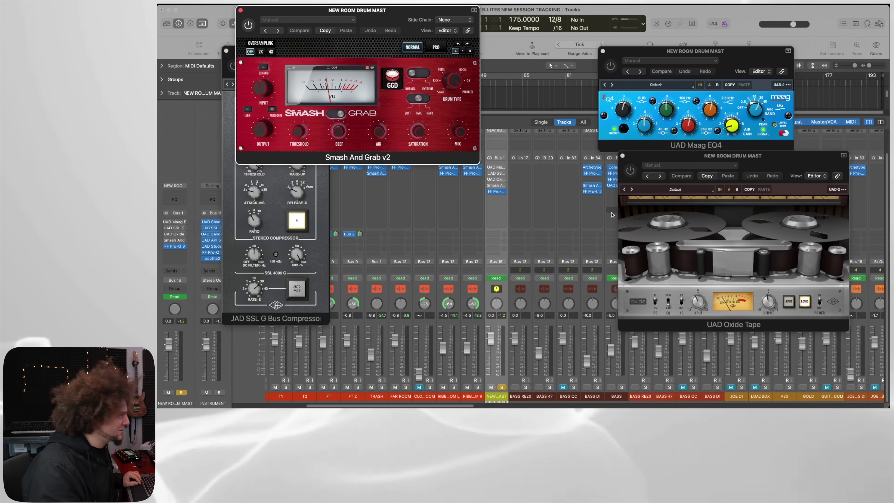
Re-enable the Maag EQ4, SSL G Bus Compressor, Oxide Tape and Smash And Grab v2 in turn while listening to the drum bus.
{"action": "scroll", "coordinate": [611, 215], "scroll_direction": "left", "scroll_amount": 4}
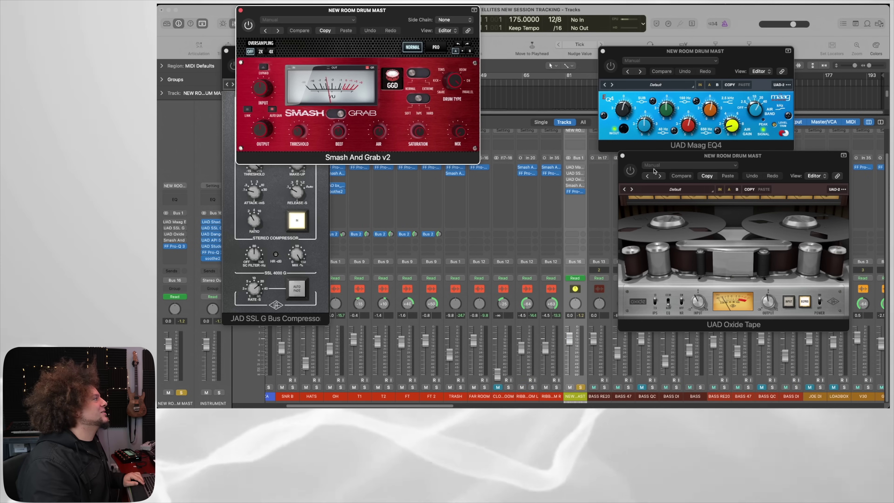
{"action": "left_click", "coordinate": [611, 66]}
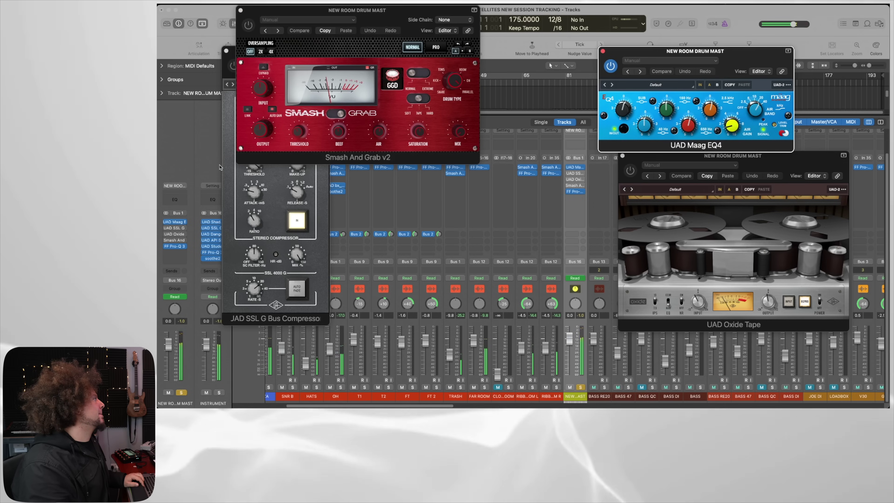
{"action": "left_click", "coordinate": [246, 188]}
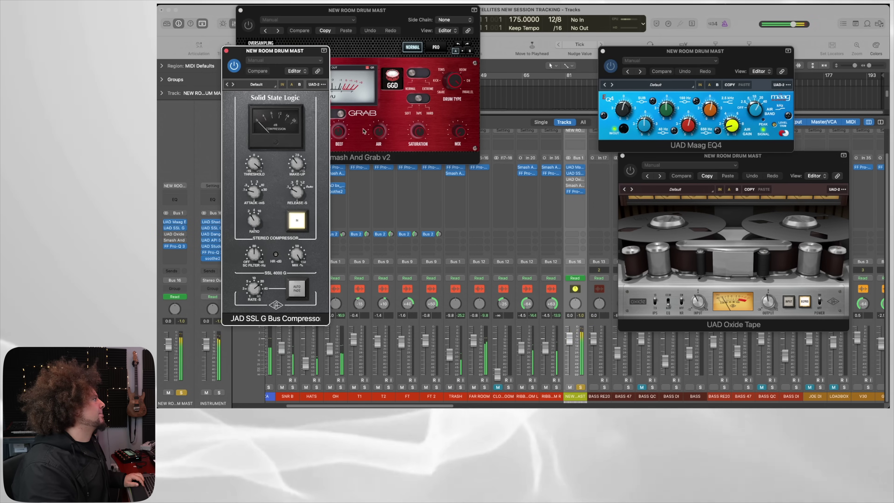
{"action": "key", "text": "ctrl+Up"}
{"action": "left_click", "coordinate": [680, 223]}
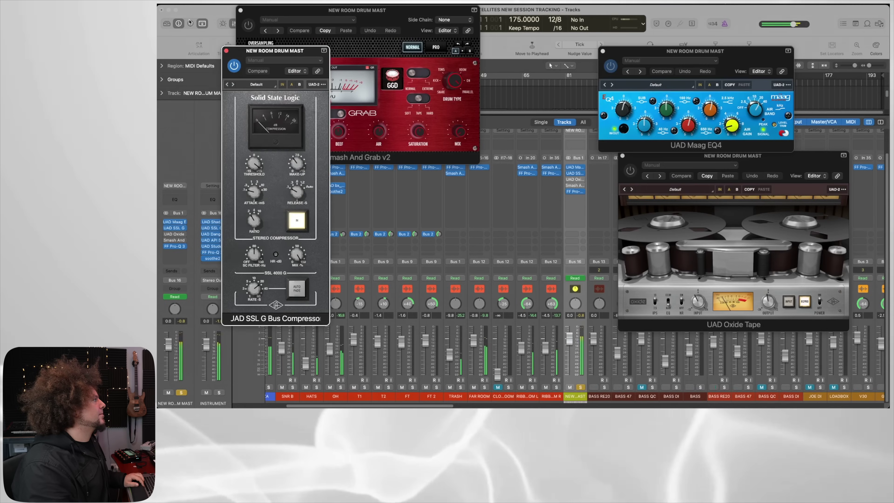
{"action": "left_click", "coordinate": [630, 173]}
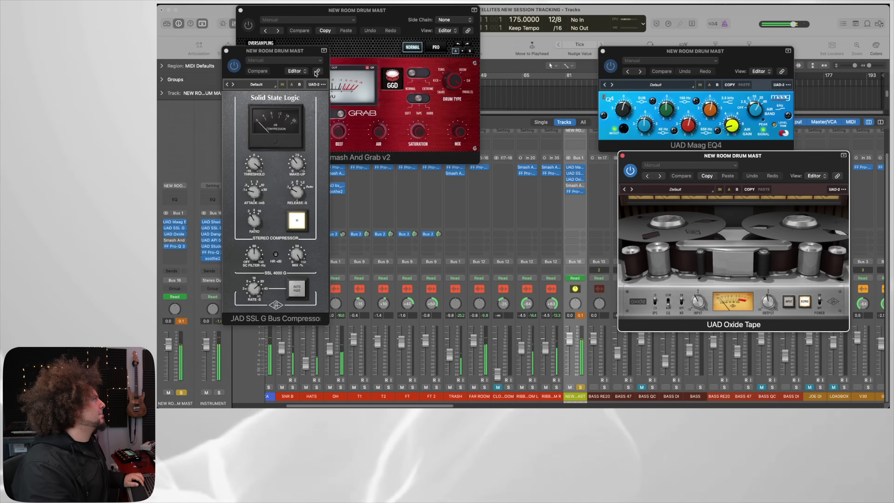
{"action": "left_click", "coordinate": [385, 20]}
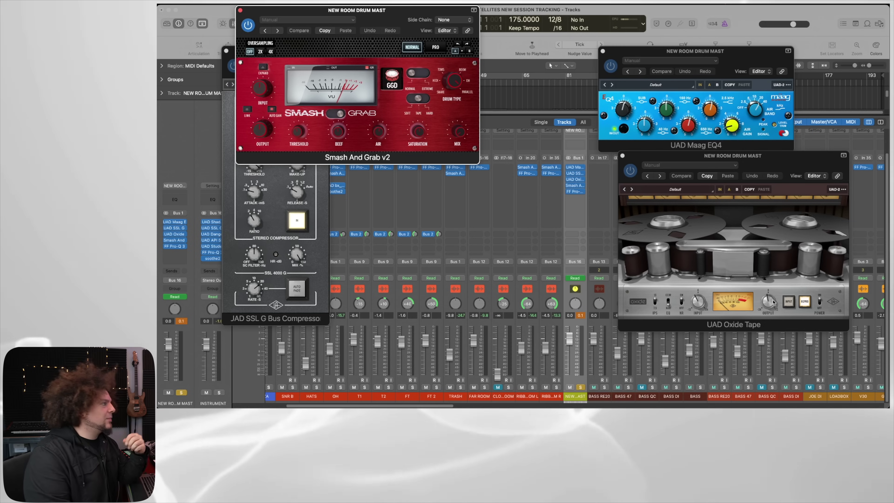
Close the four open NEW ROOM DRUM MAST plug-in windows and unsolo the bus.
{"action": "left_click", "coordinate": [579, 341]}
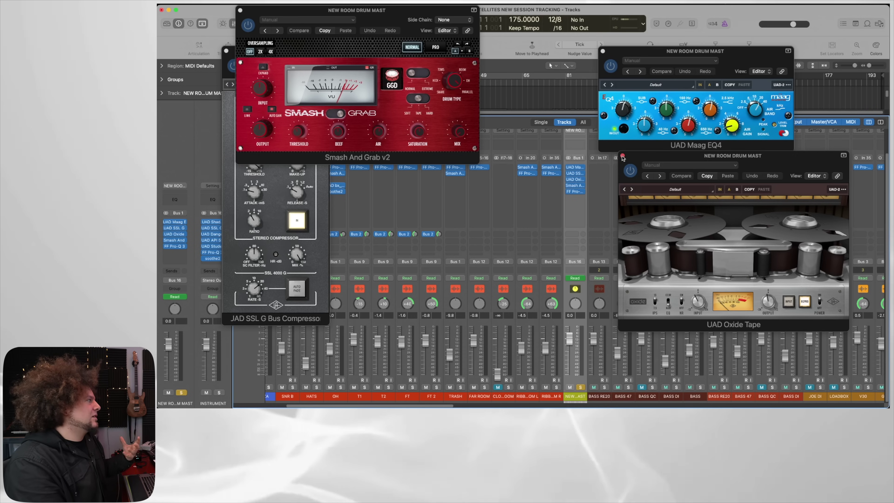
{"action": "left_click", "coordinate": [622, 156]}
{"action": "left_click", "coordinate": [601, 51]}
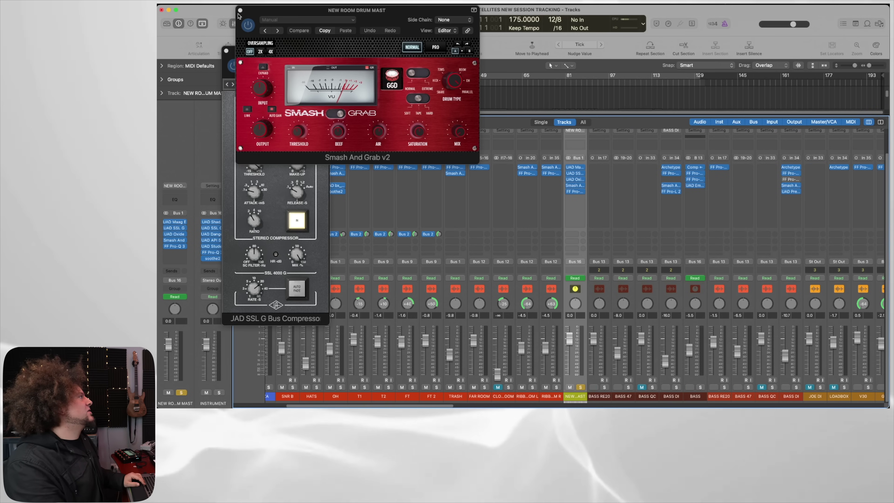
{"action": "left_click", "coordinate": [240, 10]}
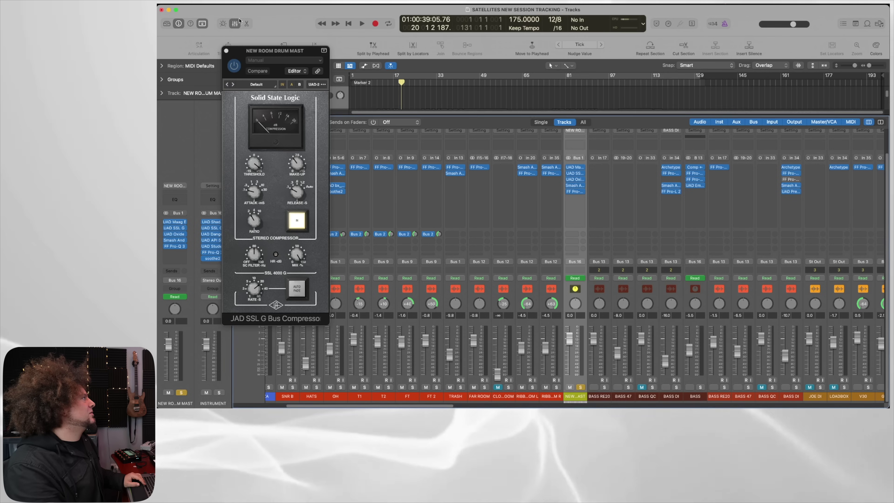
{"action": "left_click", "coordinate": [227, 52]}
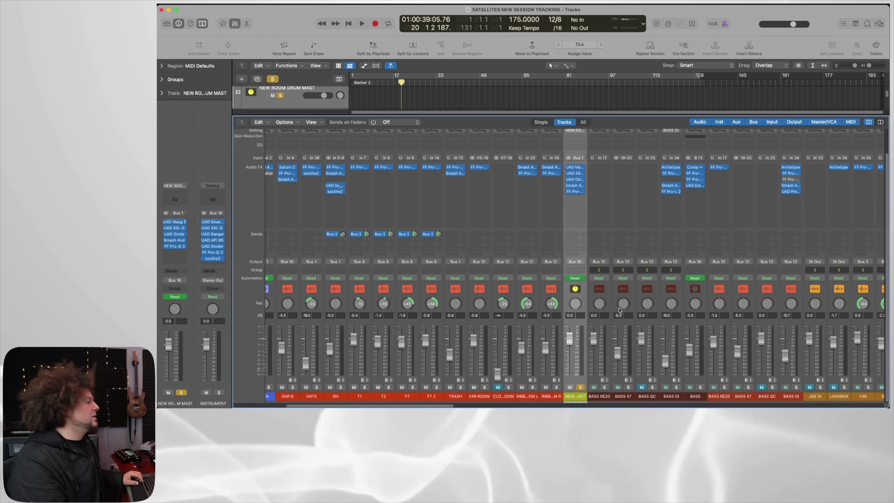
{"action": "left_click", "coordinate": [580, 387]}
Select the T1 to FT 2 tom channels and view the FF Pro-Q 3 curves on T1, T2 and FT.
{"action": "scroll", "coordinate": [559, 394], "scroll_direction": "left", "scroll_amount": 5}
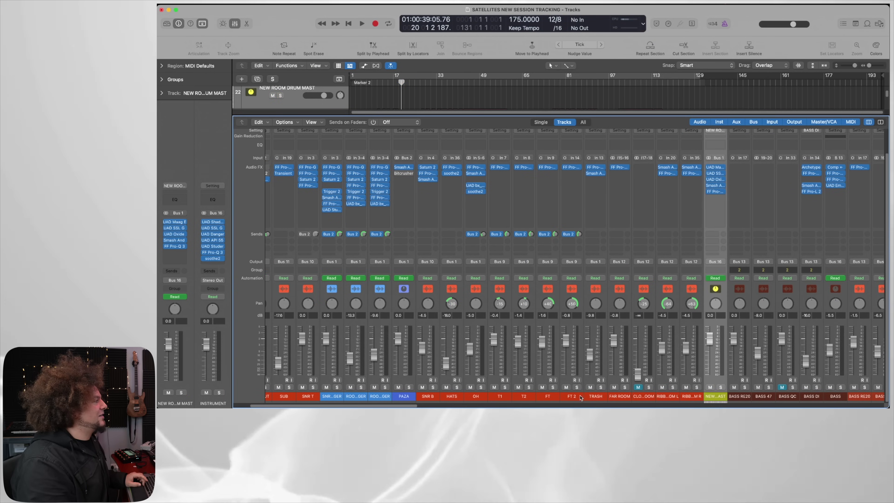
{"action": "left_click_drag", "start_coordinate": [571, 396], "coordinate": [497, 399]}
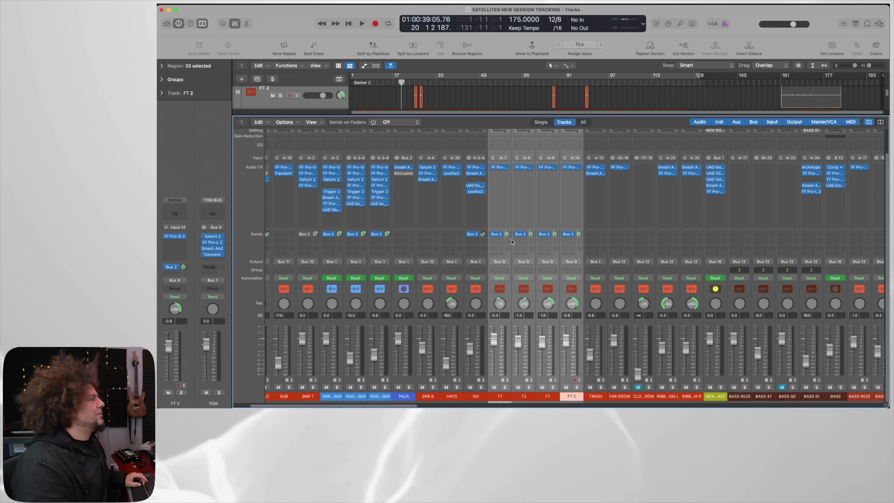
{"action": "left_click", "coordinate": [500, 169]}
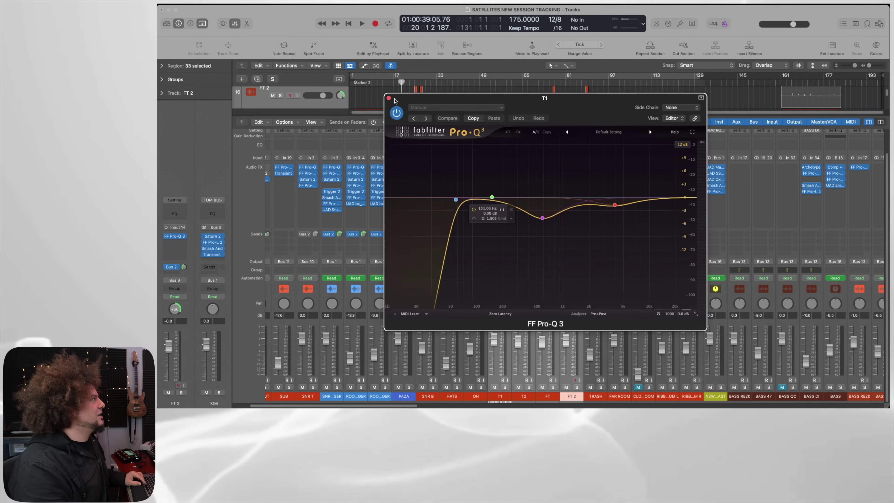
{"action": "left_click", "coordinate": [389, 98]}
{"action": "left_click", "coordinate": [526, 175]}
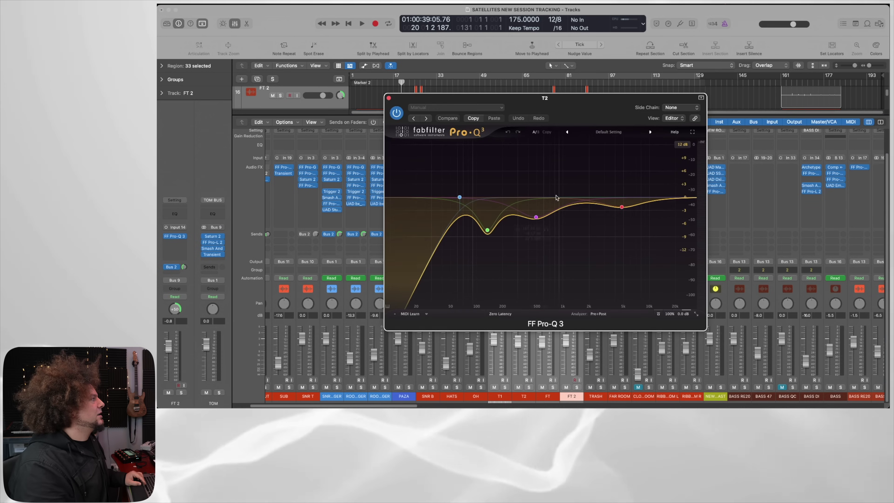
{"action": "key", "text": "super+w"}
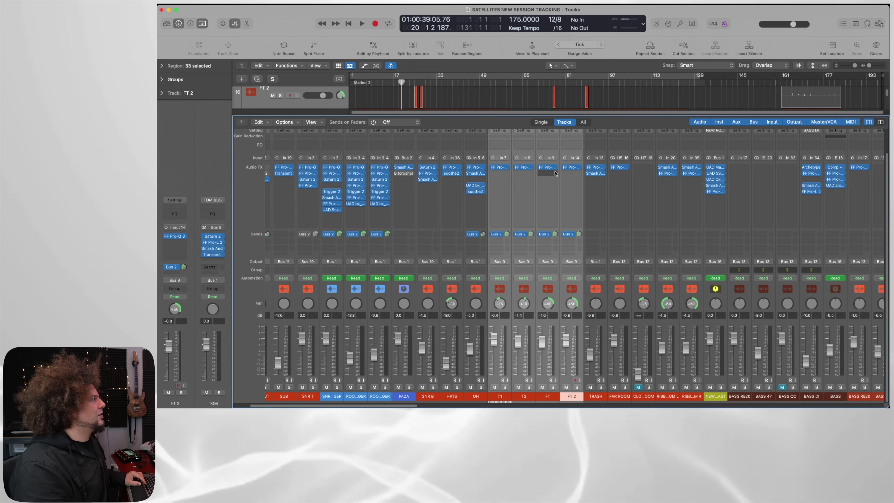
{"action": "left_click", "coordinate": [551, 168]}
{"action": "left_click", "coordinate": [389, 99]}
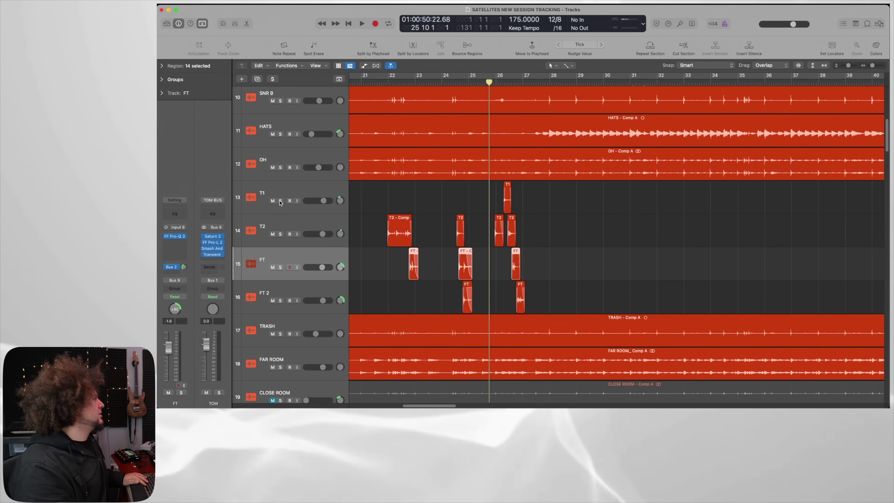
Solo the T1, T2, FT and FT 2 tracks and play the tom fill near bar 26.
{"action": "left_click_drag", "start_coordinate": [281, 200], "coordinate": [280, 300]}
{"action": "key", "text": "space"}
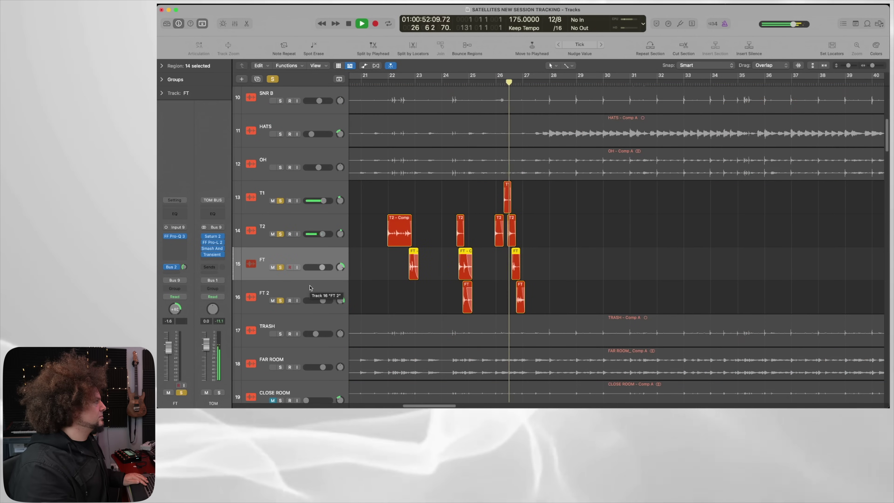
{"action": "key", "text": "space"}
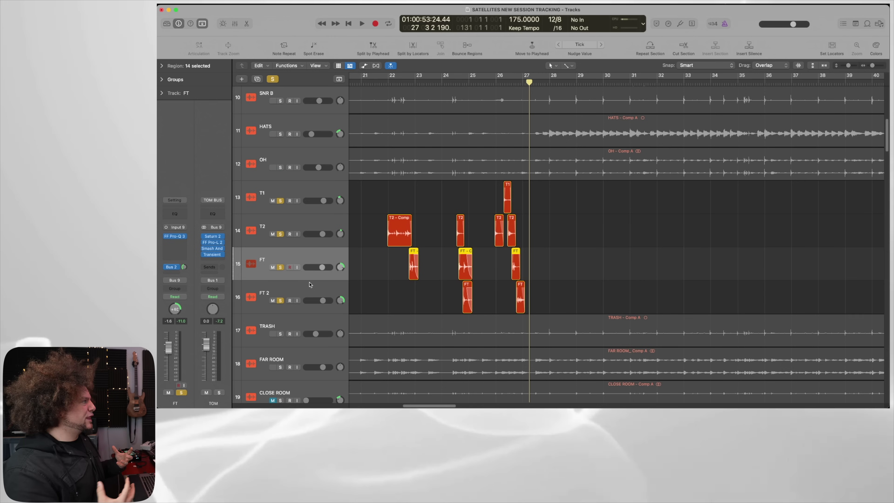
Replay the soloed toms, solo the TOM bus in the mixer, and stop playback.
{"action": "key", "text": "space"}
{"action": "key", "text": "x"}
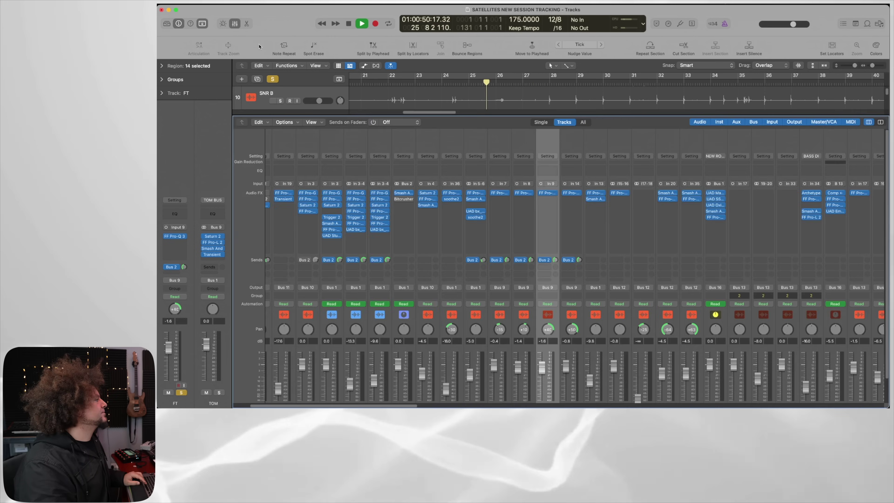
{"action": "scroll", "coordinate": [690, 380], "scroll_direction": "down", "scroll_amount": 2}
{"action": "scroll", "coordinate": [690, 380], "scroll_direction": "right", "scroll_amount": 15}
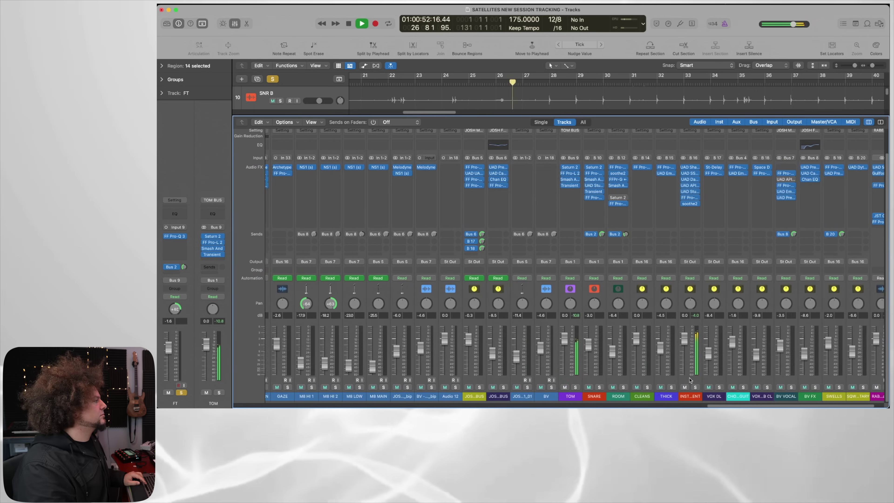
{"action": "scroll", "coordinate": [690, 380], "scroll_direction": "right", "scroll_amount": 2}
{"action": "left_click", "coordinate": [565, 389]}
{"action": "key", "text": "space"}
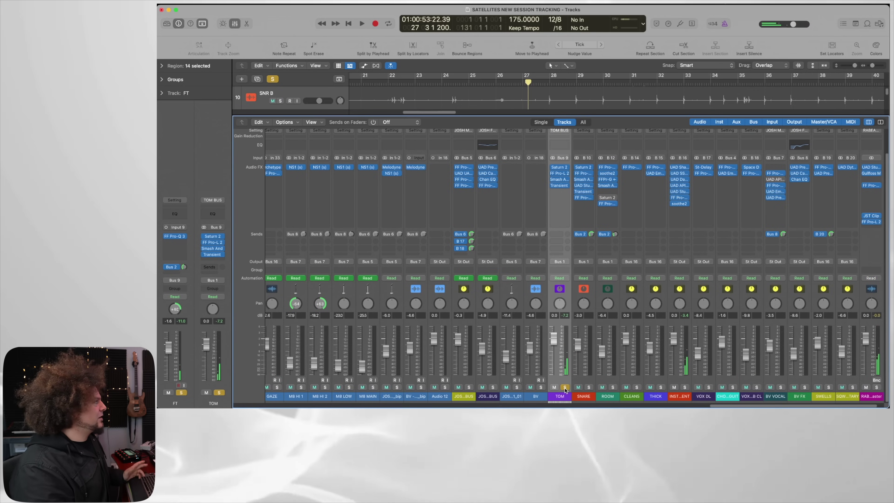
View the Saturn 2 and FF Pro-L 2 settings on the TOM bus, closing each plug-in window.
{"action": "left_click", "coordinate": [559, 167]}
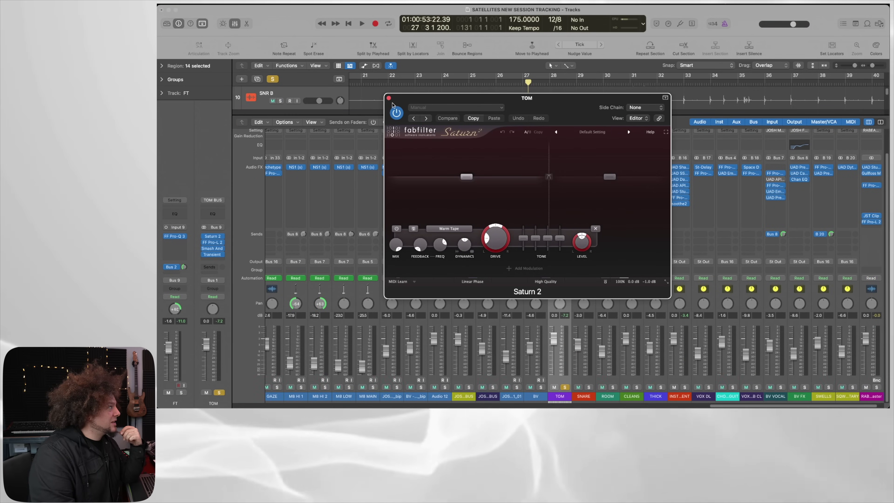
{"action": "left_click", "coordinate": [388, 98]}
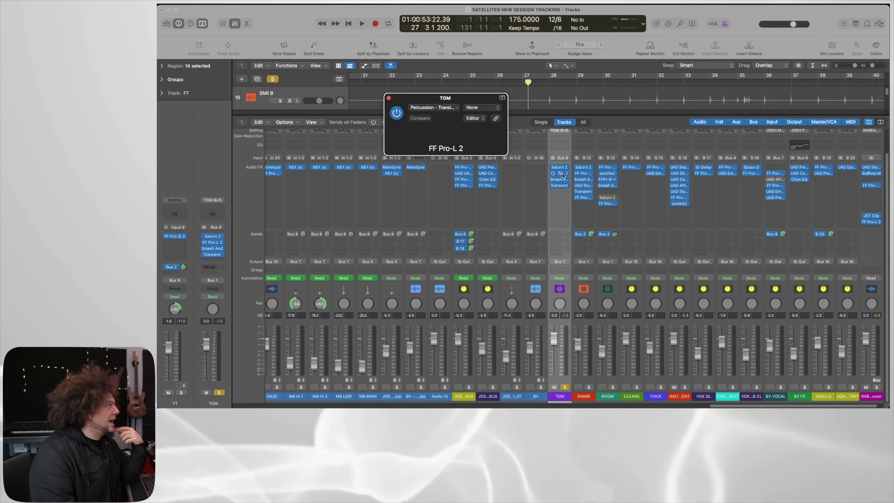
{"action": "left_click", "coordinate": [559, 173]}
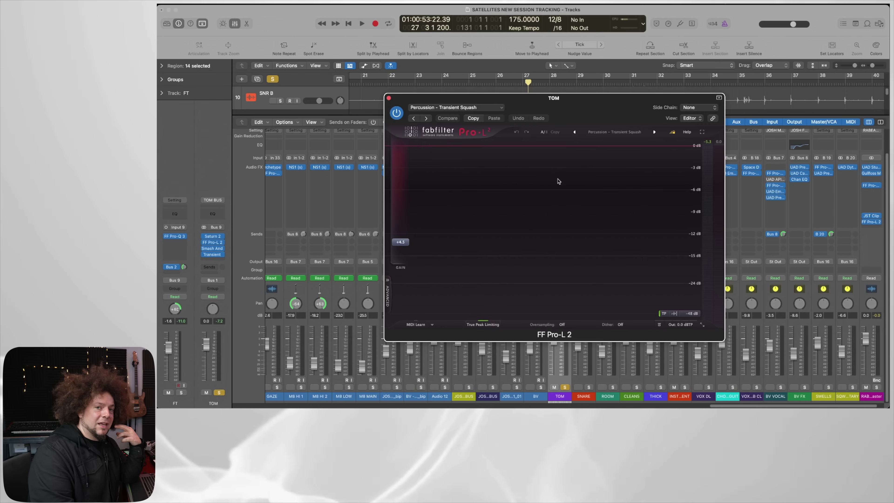
{"action": "left_click", "coordinate": [388, 98]}
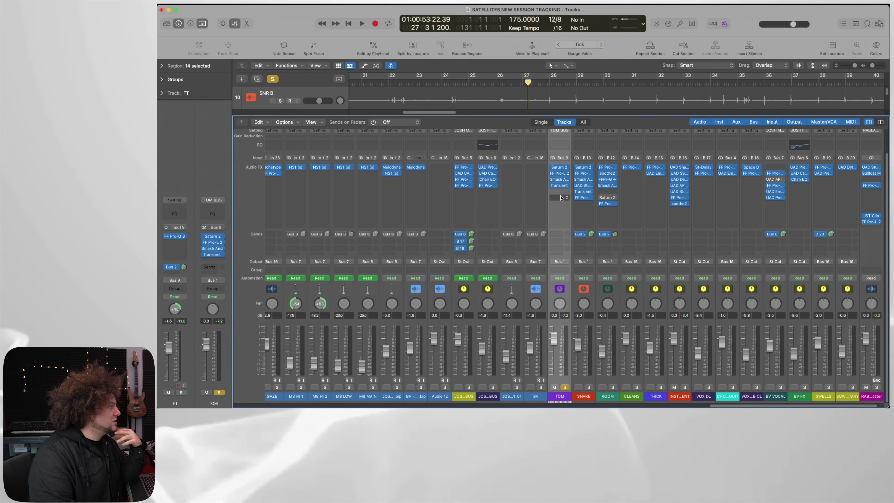
View the Smash And Grab v2 and Transient Master settings on the TOM bus, closing each plug-in window.
{"action": "left_click", "coordinate": [560, 181]}
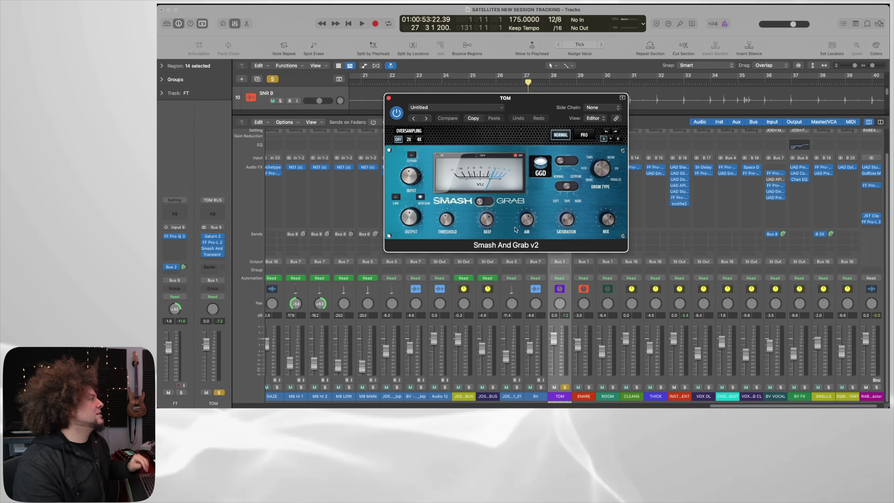
{"action": "key", "text": "super+w"}
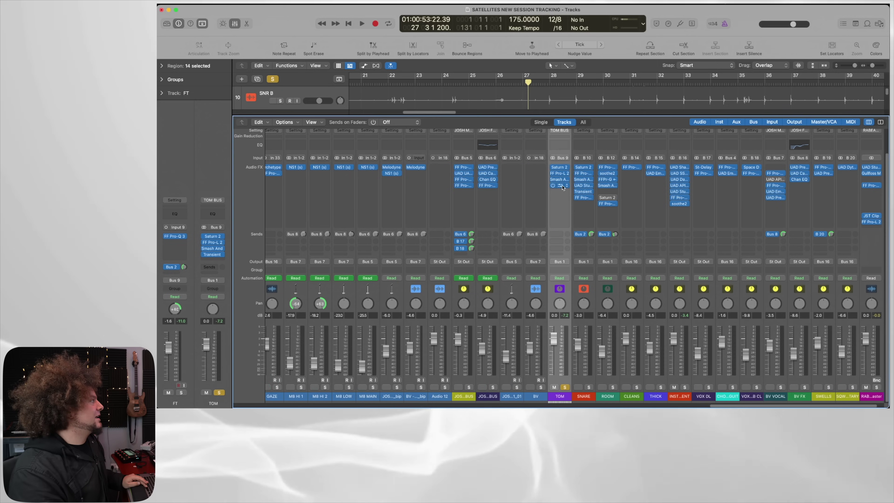
{"action": "left_click", "coordinate": [561, 186]}
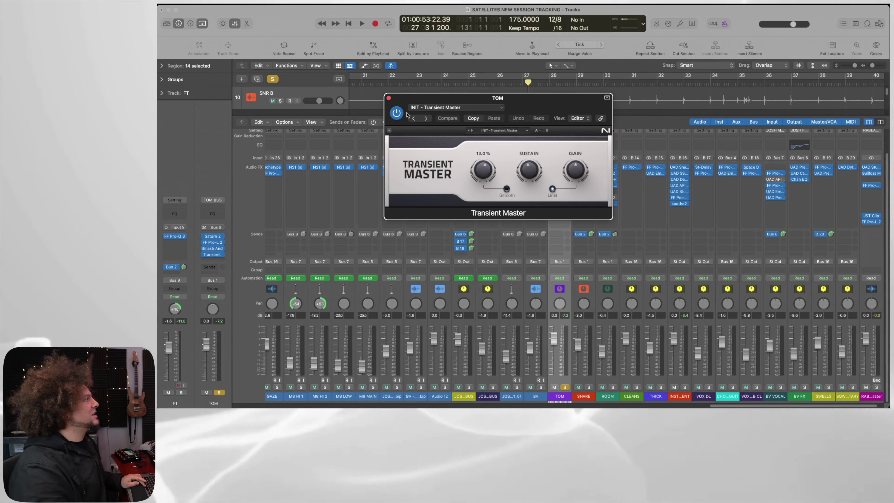
{"action": "left_click", "coordinate": [389, 99]}
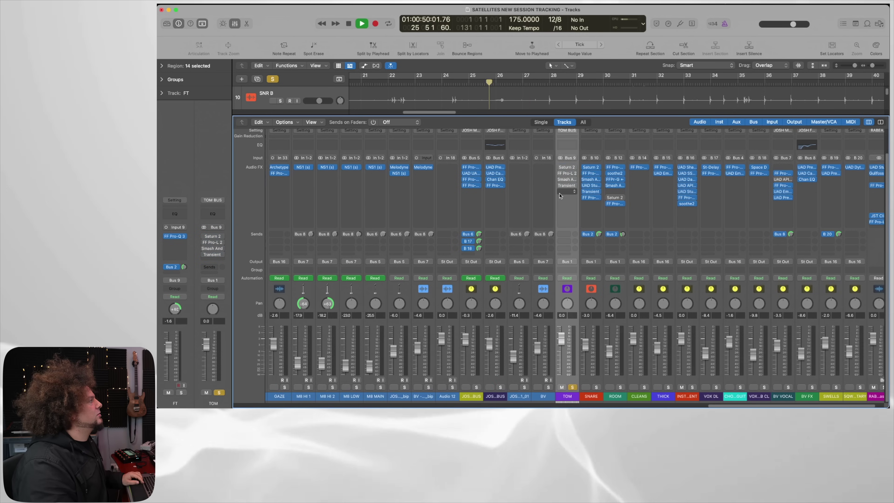
Audition the tom fill near bar 26 with the TOM bus plug-ins bypassed, re-enabling Saturn 2, FF Pro-L 2 and Smash And Grab in turn.
{"action": "key", "text": "space"}
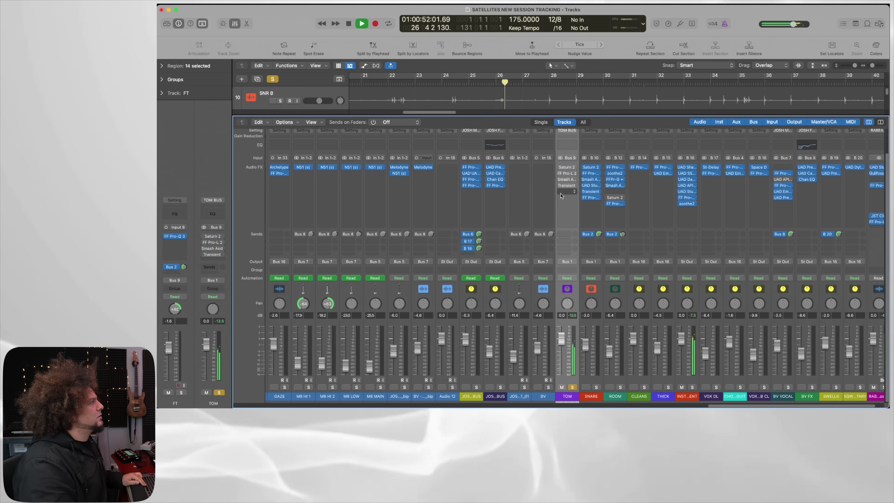
{"action": "key", "text": "space"}
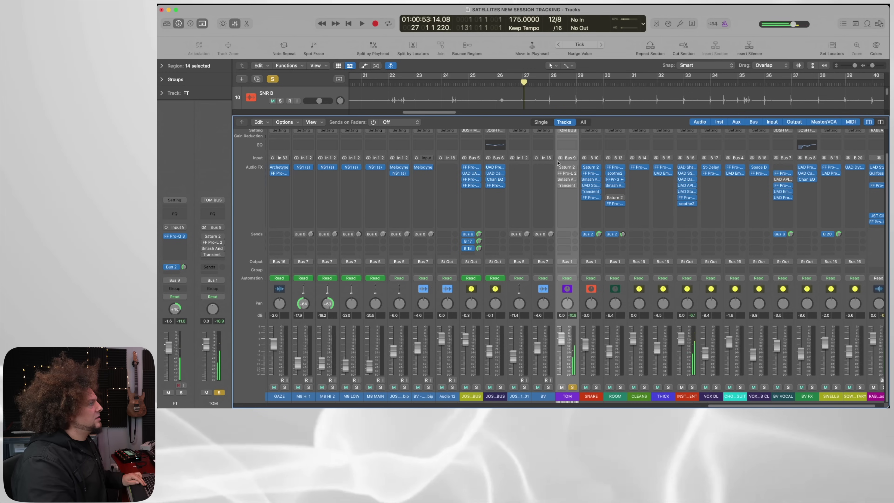
{"action": "key", "text": "space"}
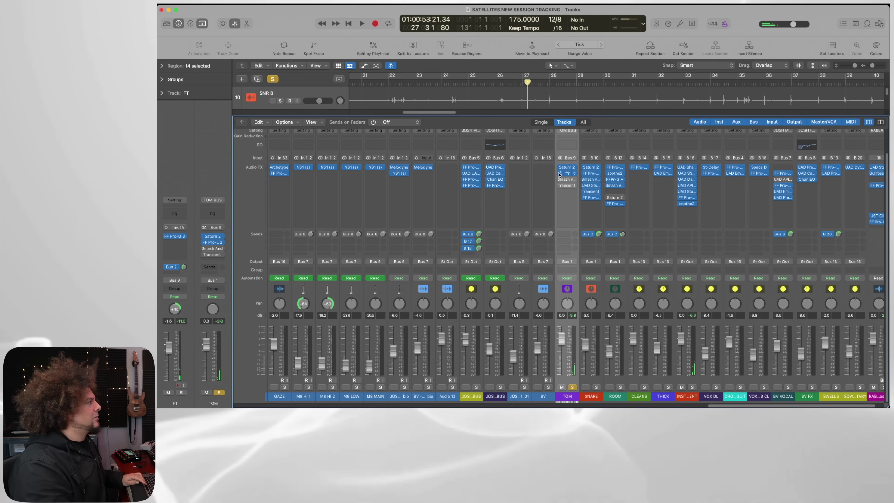
{"action": "key", "text": "space"}
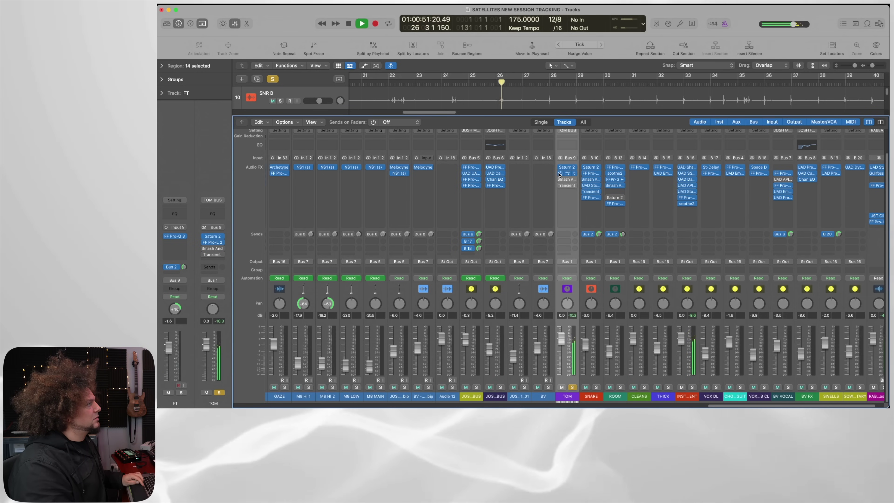
{"action": "key", "text": "space"}
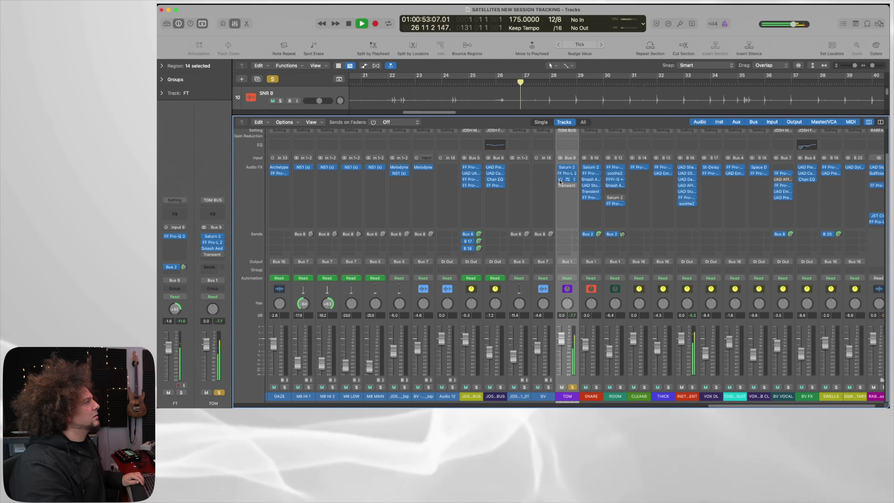
{"action": "key", "text": "space"}
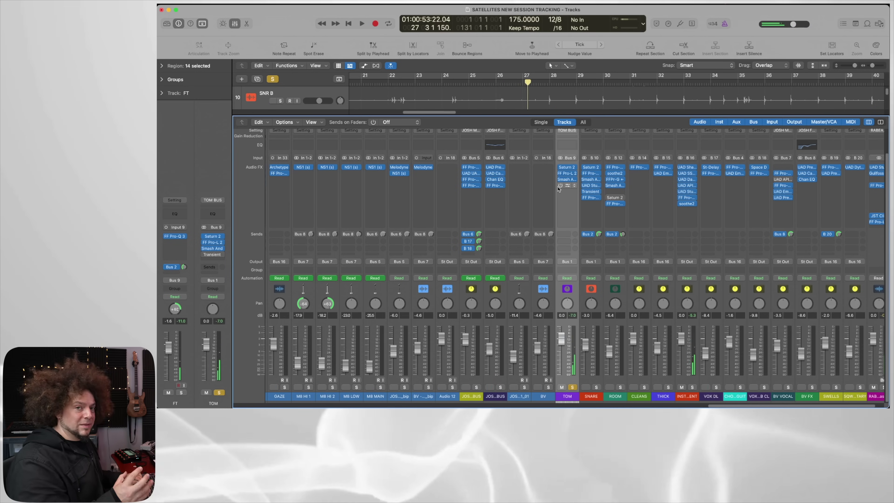
Open Transient Master on the TOM bus, play the tom fill through it, and close the plug-in window.
{"action": "scroll", "coordinate": [563, 189], "scroll_direction": "left", "scroll_amount": 2}
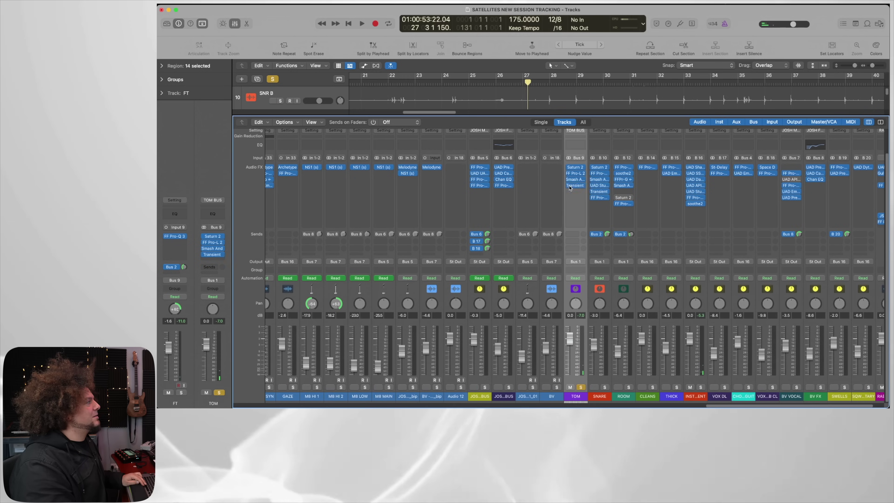
{"action": "left_click", "coordinate": [571, 186]}
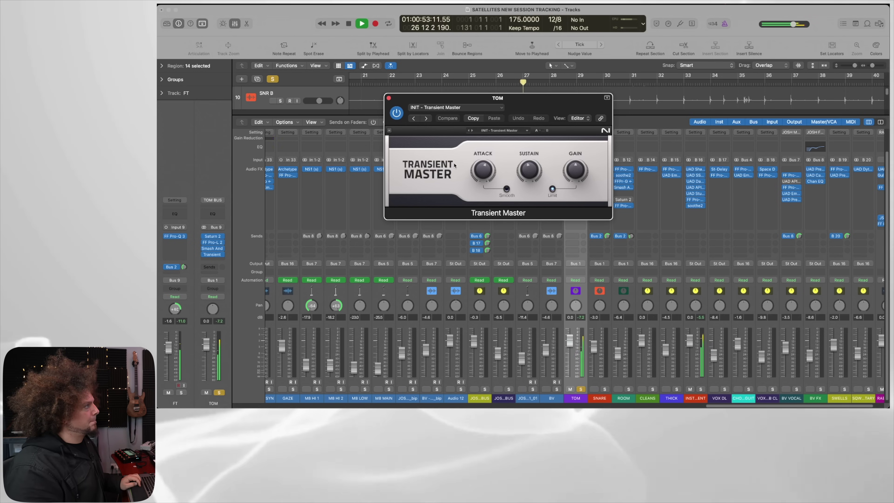
{"action": "key", "text": "space"}
{"action": "left_click", "coordinate": [389, 98]}
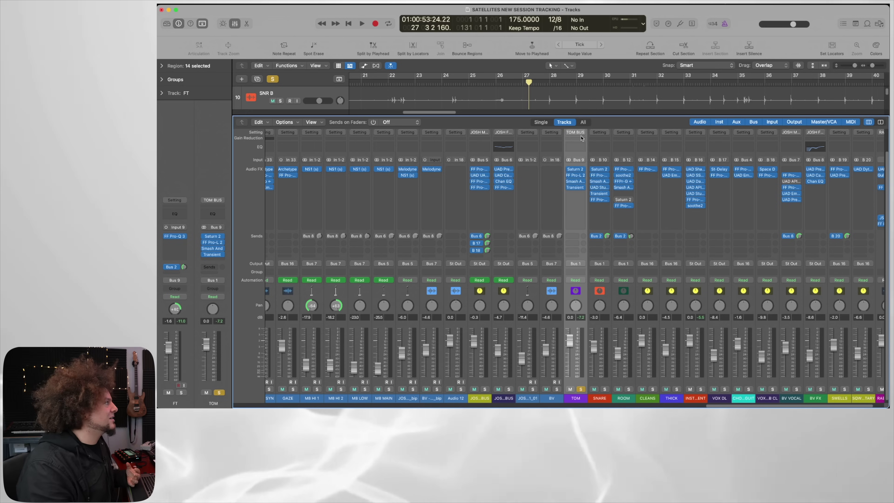
Review the TOM channel strip in the mixer and unsolo the bus.
{"action": "scroll", "coordinate": [579, 137], "scroll_direction": "up", "scroll_amount": 3}
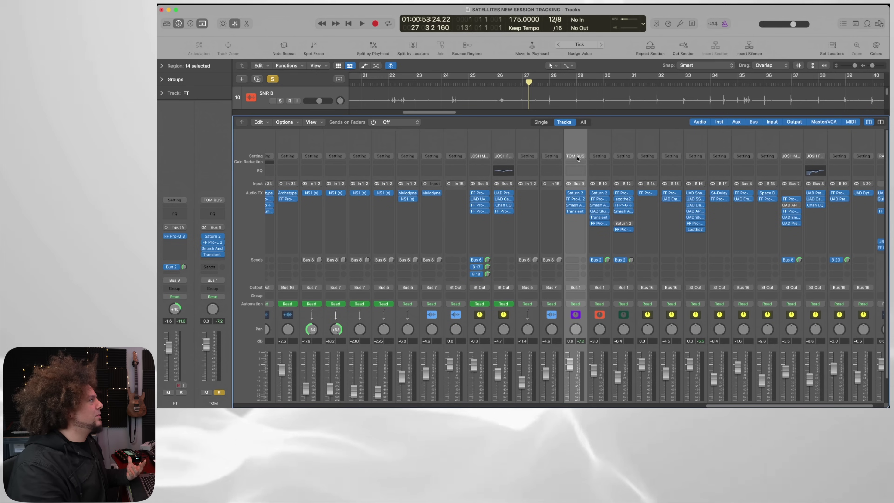
{"action": "scroll", "coordinate": [517, 190], "scroll_direction": "down", "scroll_amount": 3}
{"action": "scroll", "coordinate": [517, 190], "scroll_direction": "right", "scroll_amount": 2}
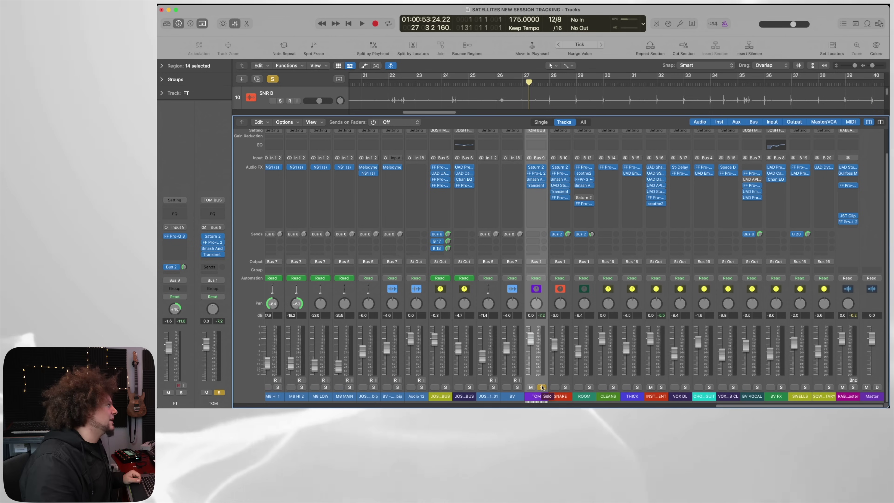
{"action": "left_click", "coordinate": [541, 387]}
Switch from the mixer to the bass tracks in the arrangement and place the playhead at bar 11.
{"action": "scroll", "coordinate": [560, 306], "scroll_direction": "left", "scroll_amount": 15}
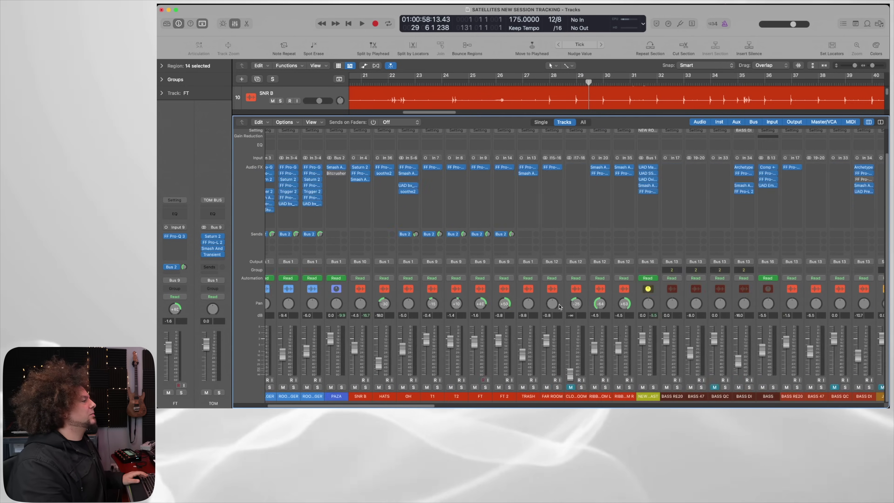
{"action": "scroll", "coordinate": [560, 307], "scroll_direction": "right", "scroll_amount": 5}
{"action": "left_click", "coordinate": [235, 24]}
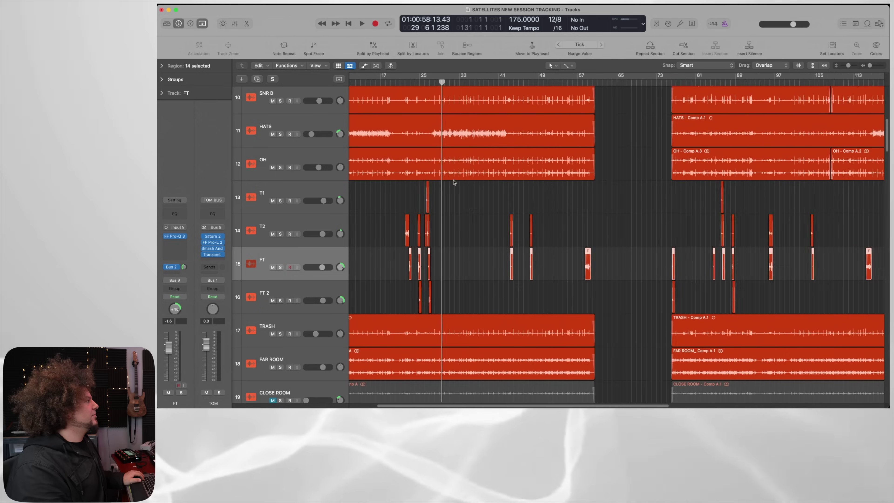
{"action": "scroll", "coordinate": [453, 183], "scroll_direction": "down", "scroll_amount": 15}
{"action": "scroll", "coordinate": [451, 193], "scroll_direction": "down", "scroll_amount": 5}
{"action": "scroll", "coordinate": [449, 192], "scroll_direction": "left", "scroll_amount": 3}
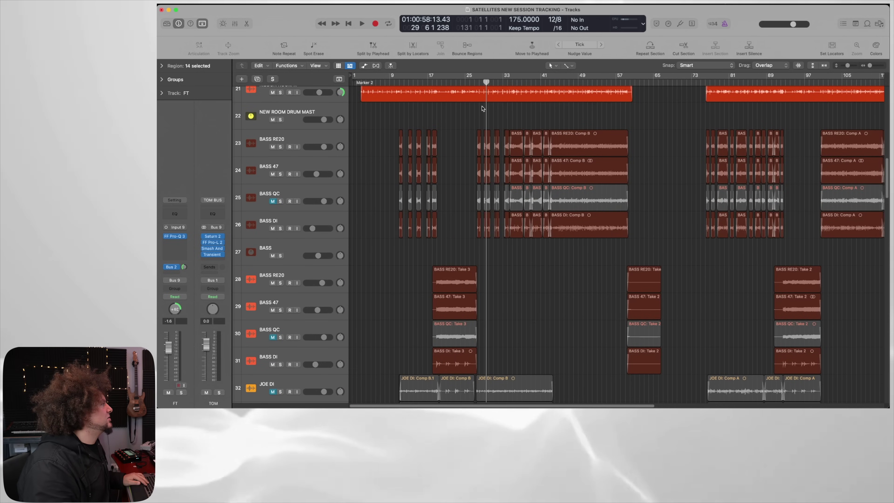
{"action": "scroll", "coordinate": [454, 122], "scroll_direction": "up", "scroll_amount": 10}
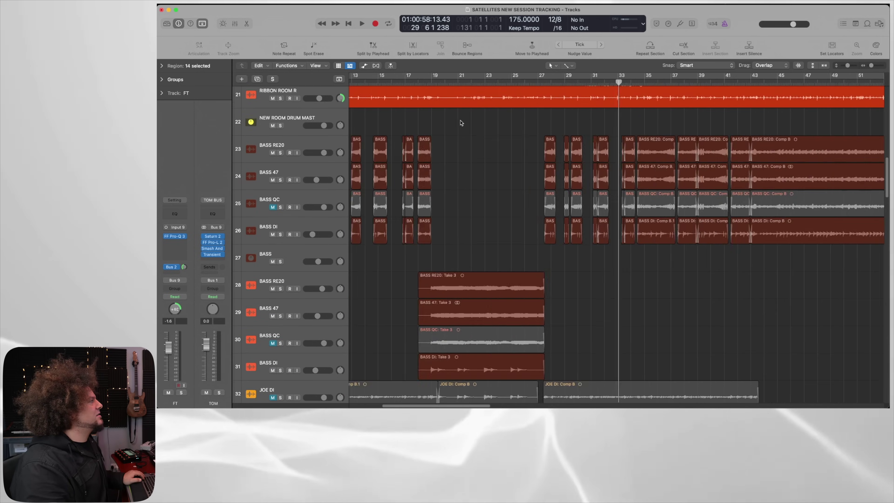
{"action": "left_click", "coordinate": [459, 81]}
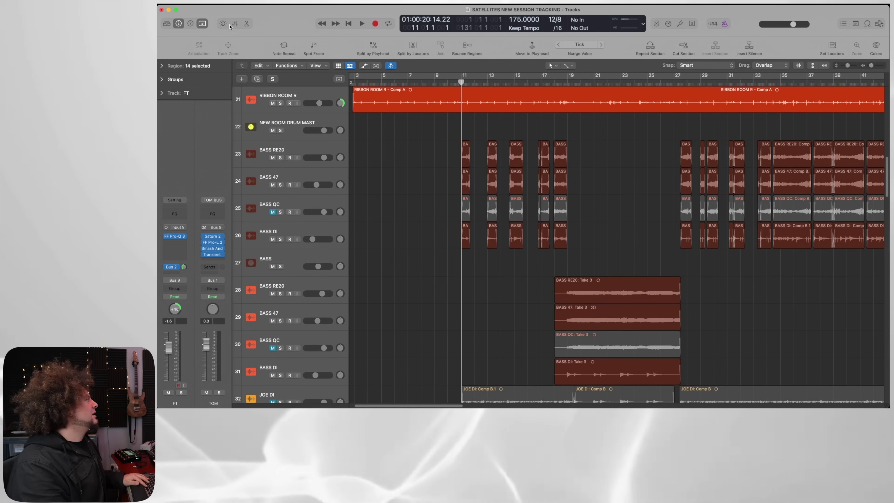
Solo the BASS bus in the mixer and start playback from bar 11.
{"action": "key", "text": "x"}
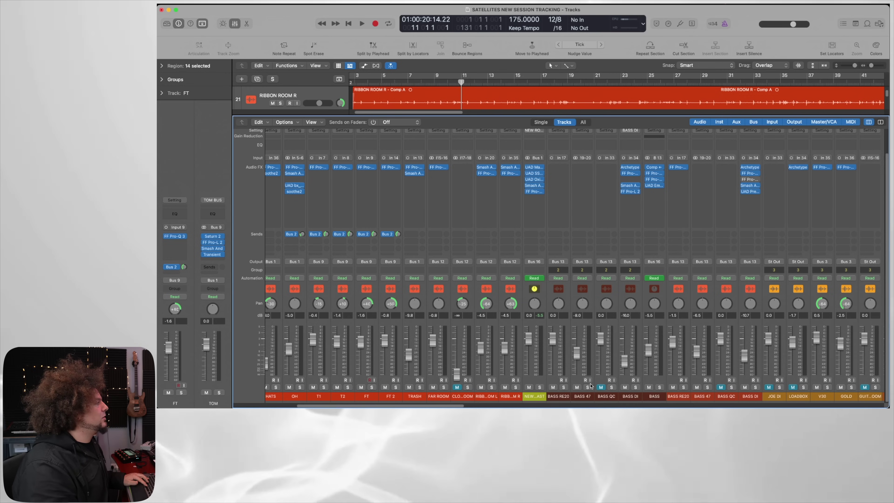
{"action": "scroll", "coordinate": [506, 359], "scroll_direction": "right", "scroll_amount": 3}
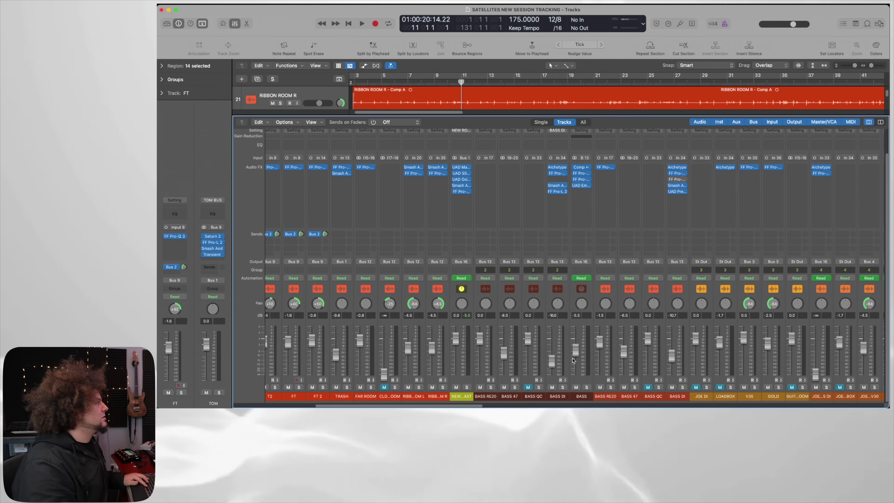
{"action": "scroll", "coordinate": [572, 358], "scroll_direction": "up", "scroll_amount": 2}
{"action": "scroll", "coordinate": [576, 368], "scroll_direction": "down", "scroll_amount": 2}
{"action": "left_click", "coordinate": [586, 387]}
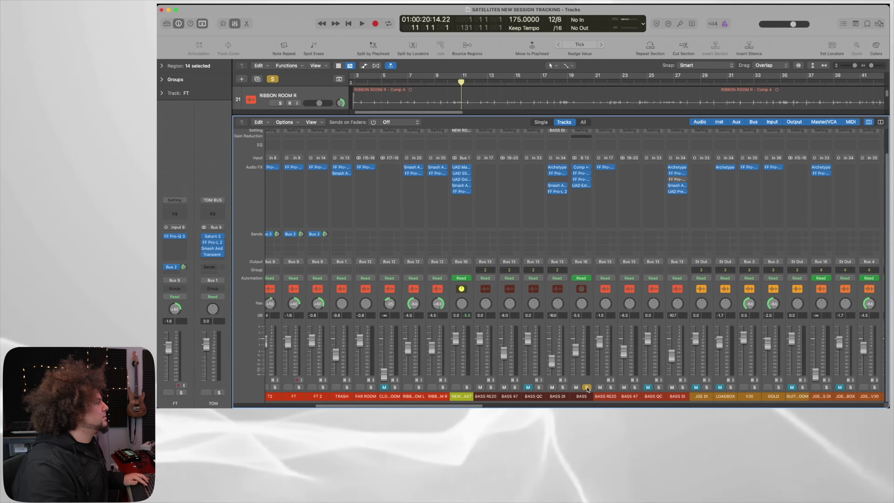
{"action": "key", "text": "space"}
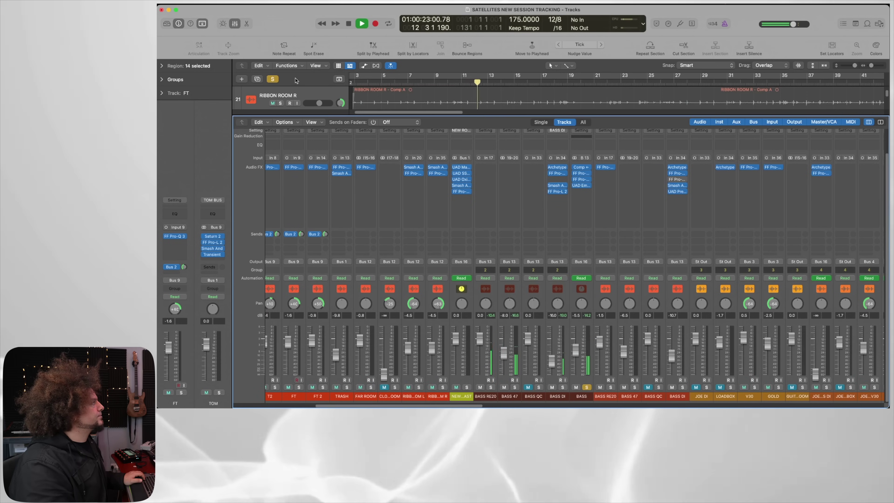
Follow the bass regions in the arrangement during playback, return to the mixer's bass channels, and stop playback.
{"action": "left_click", "coordinate": [235, 23]}
{"action": "key", "text": "super+Right"}
{"action": "key", "text": "super+Right"}
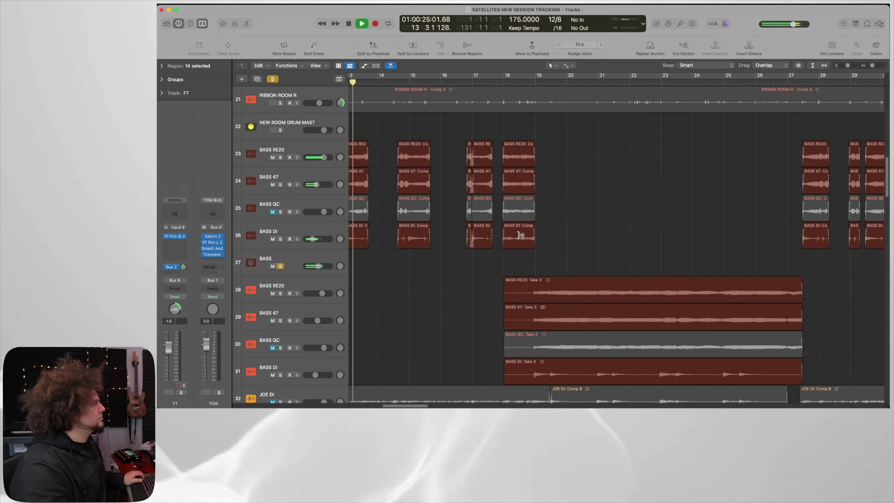
{"action": "left_click", "coordinate": [235, 24]}
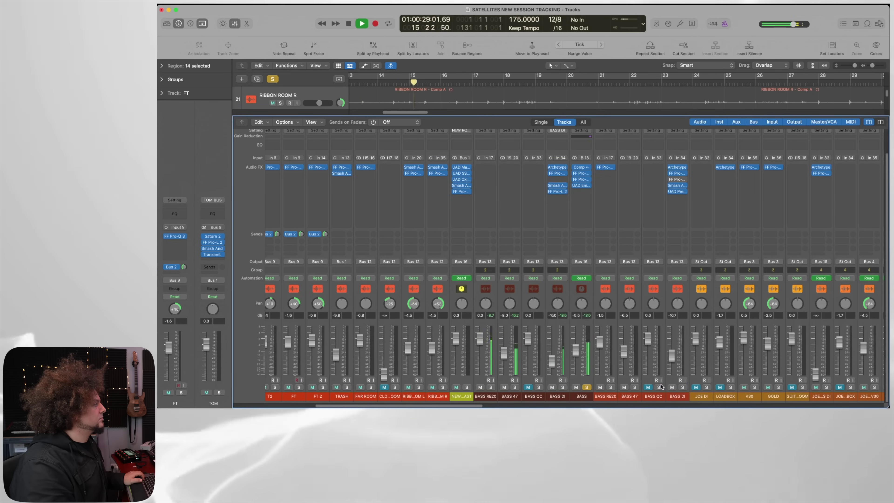
{"action": "scroll", "coordinate": [660, 387], "scroll_direction": "right", "scroll_amount": 3}
{"action": "key", "text": "space"}
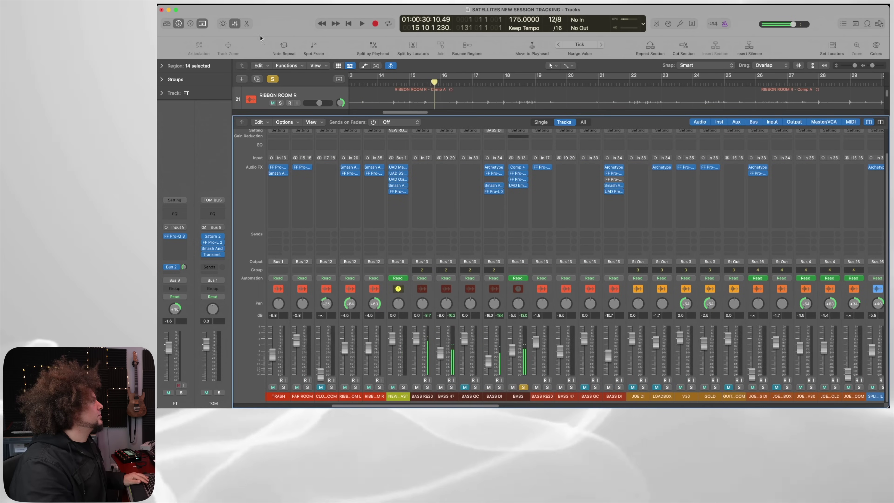
Play the soloed bass from just before bar 43, watch its channels in the mixer, and stop playback.
{"action": "left_click", "coordinate": [234, 24]}
{"action": "scroll", "coordinate": [577, 120], "scroll_direction": "right", "scroll_amount": 10}
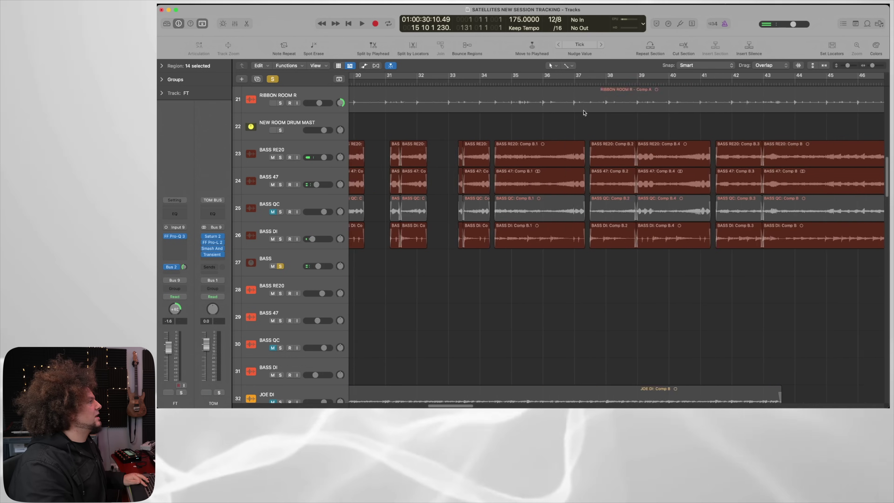
{"action": "scroll", "coordinate": [583, 112], "scroll_direction": "right", "scroll_amount": 3}
{"action": "left_click", "coordinate": [645, 81]}
{"action": "key", "text": "space"}
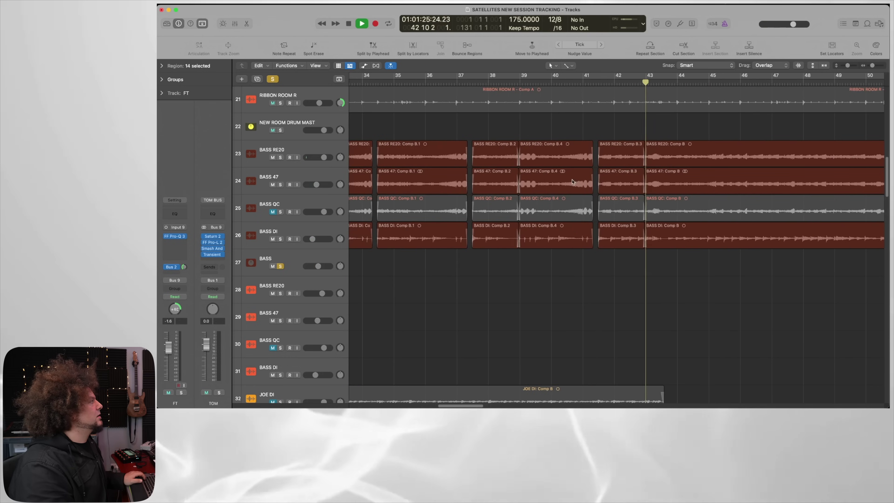
{"action": "left_click", "coordinate": [235, 24]}
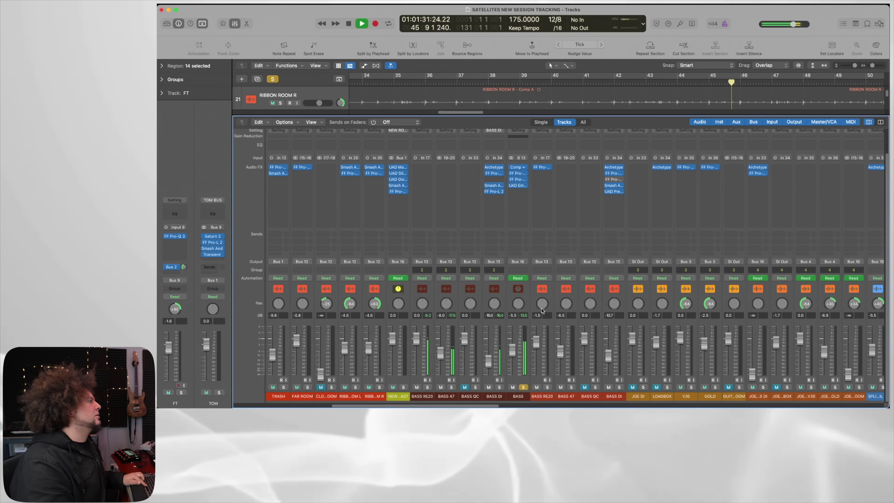
{"action": "key", "text": "space"}
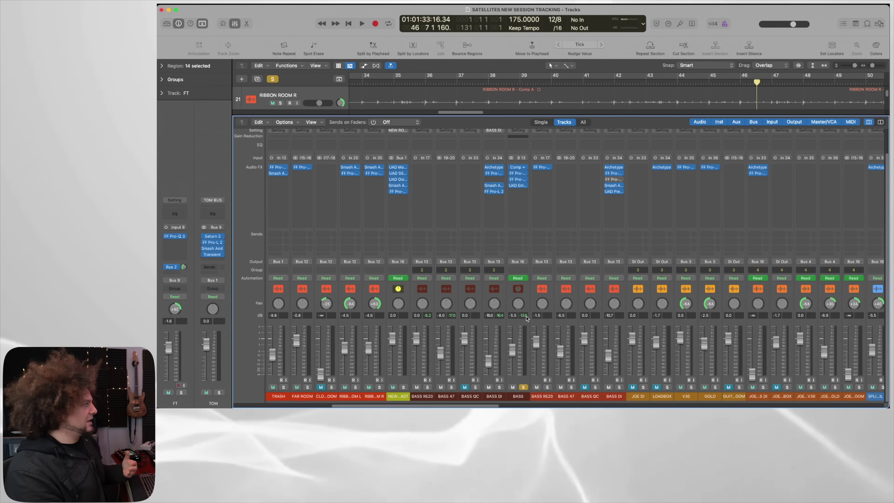
Go through the bass channels in the mixer, selecting BASS 47, the BASS bus, BASS DI and BASS QC.
{"action": "left_click", "coordinate": [424, 396]}
{"action": "left_click", "coordinate": [445, 397]}
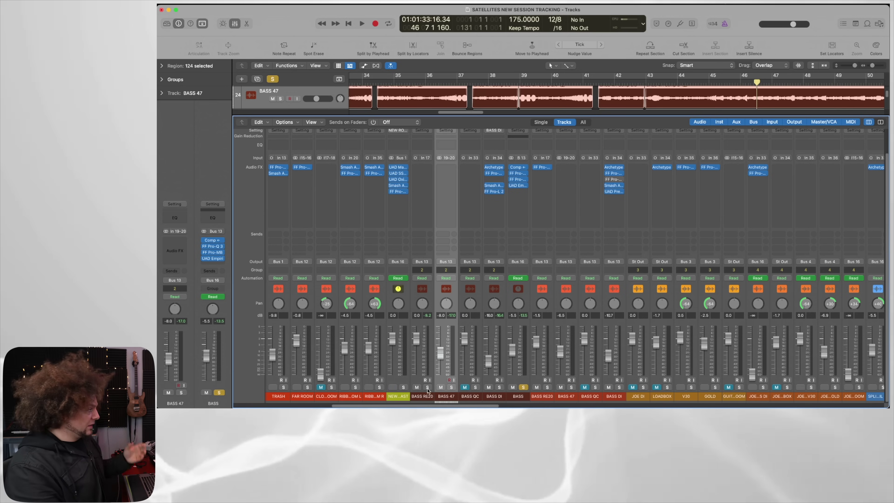
{"action": "left_click", "coordinate": [517, 378]}
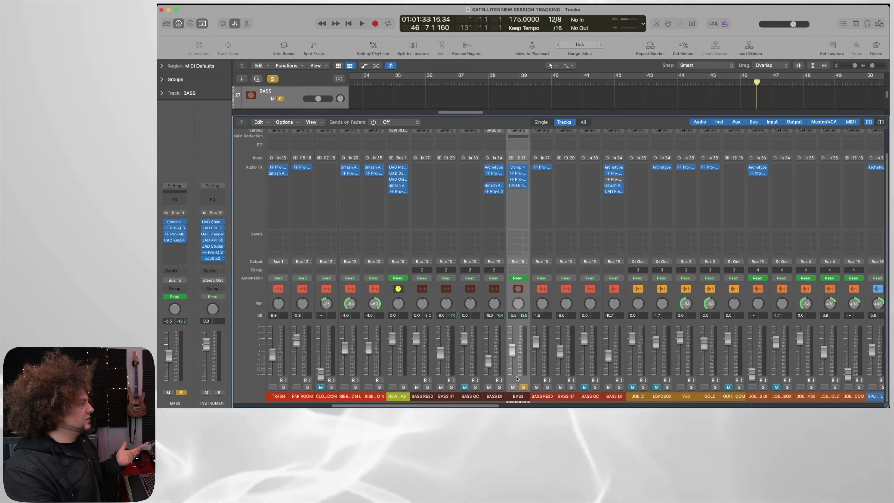
{"action": "left_click", "coordinate": [487, 379]}
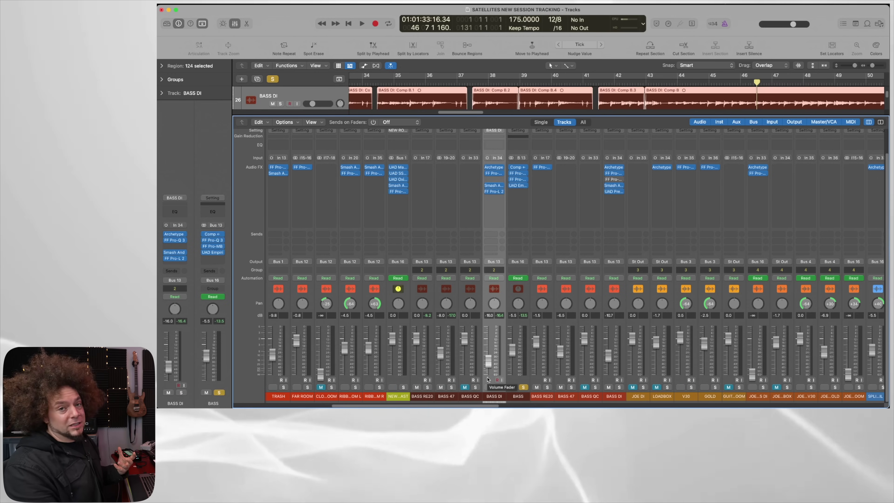
{"action": "left_click", "coordinate": [463, 380]}
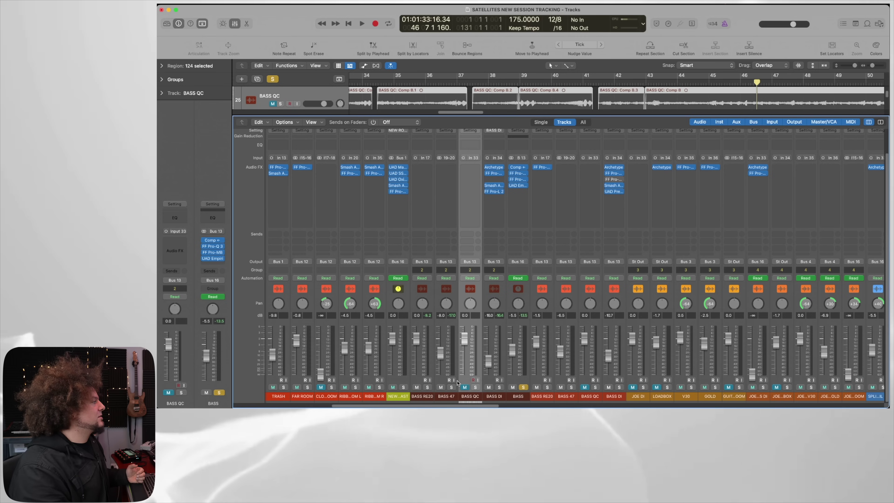
Take the BASS bus out of solo, audition the BASS QC track in solo, and release its solo.
{"action": "left_click", "coordinate": [523, 387]}
{"action": "left_click", "coordinate": [475, 387]}
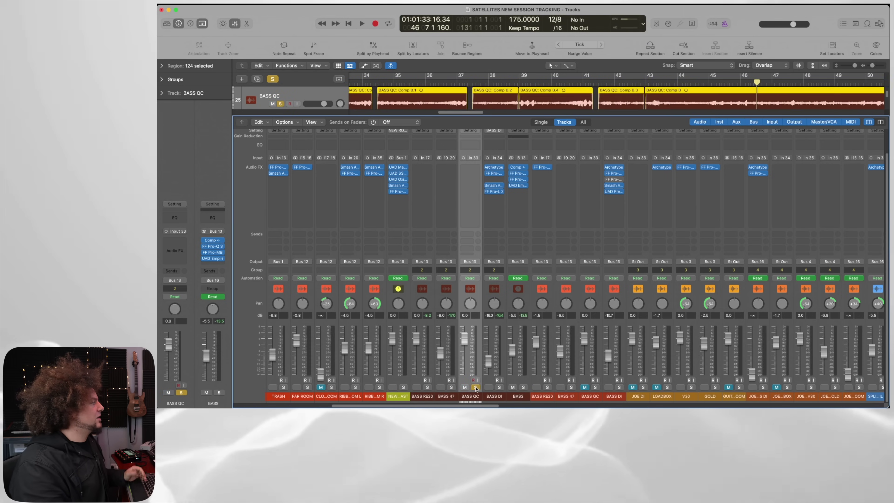
{"action": "key", "text": "space"}
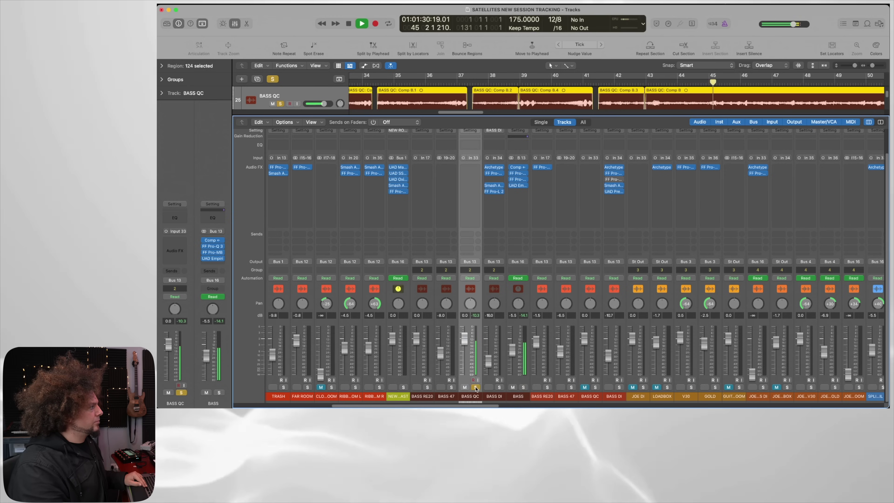
{"action": "key", "text": "space"}
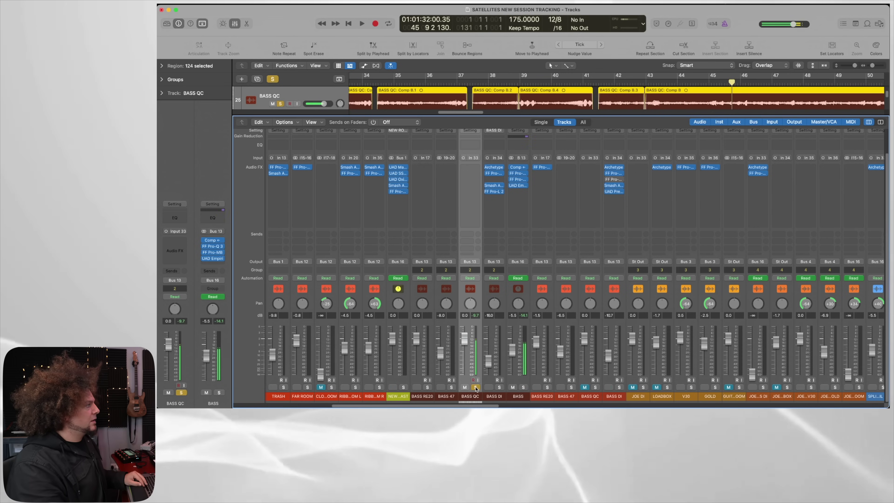
{"action": "left_click", "coordinate": [475, 387]}
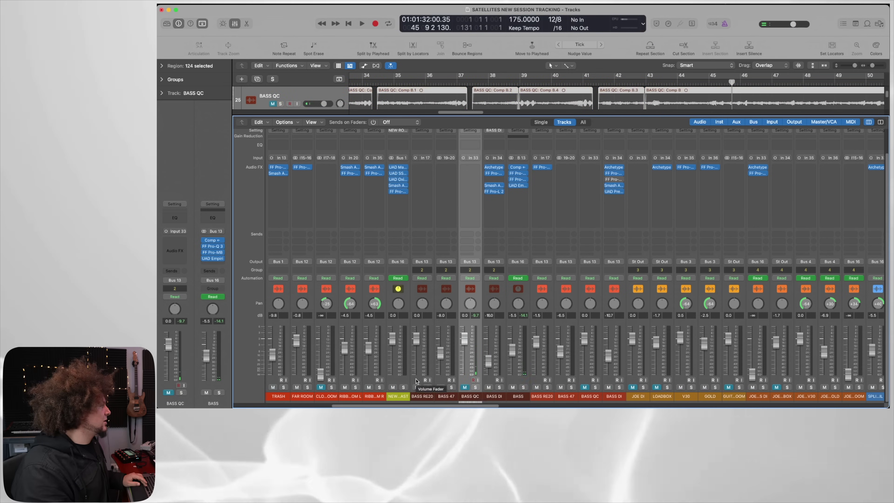
Audition the BASS RE20 track on its own in solo, stop playback, and release its solo.
{"action": "left_click", "coordinate": [427, 387]}
{"action": "key", "text": "space"}
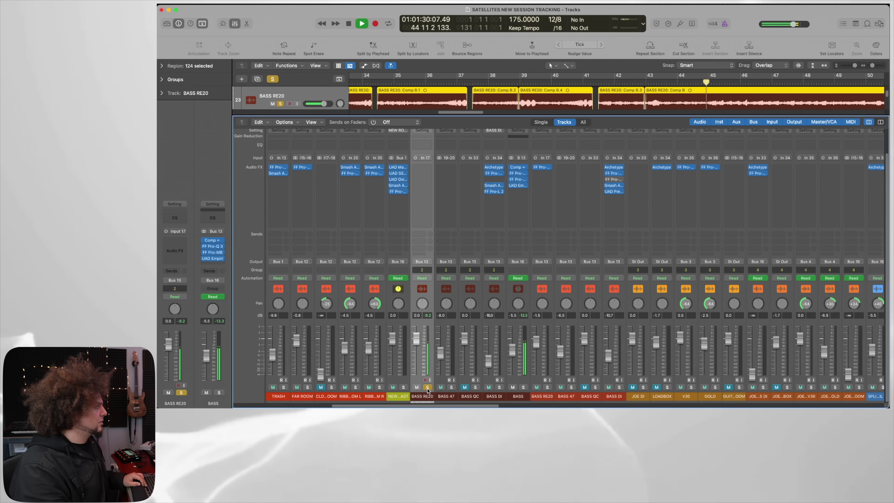
{"action": "key", "text": "space"}
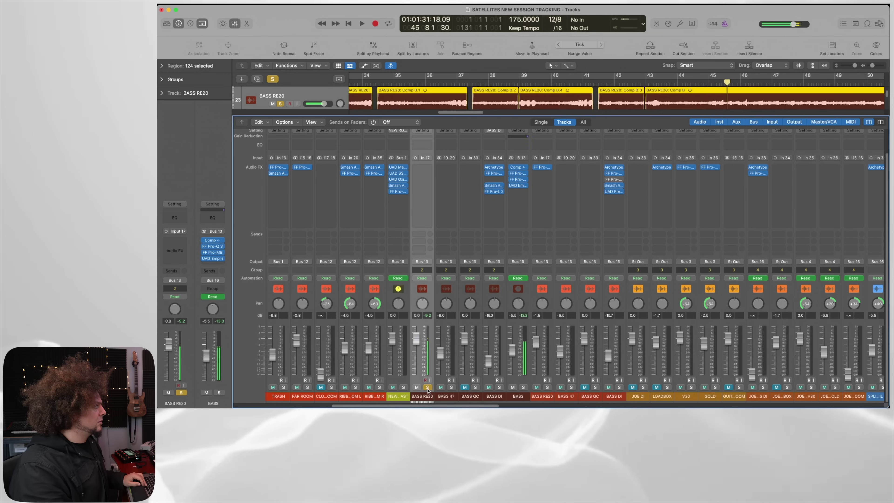
{"action": "left_click", "coordinate": [428, 388]}
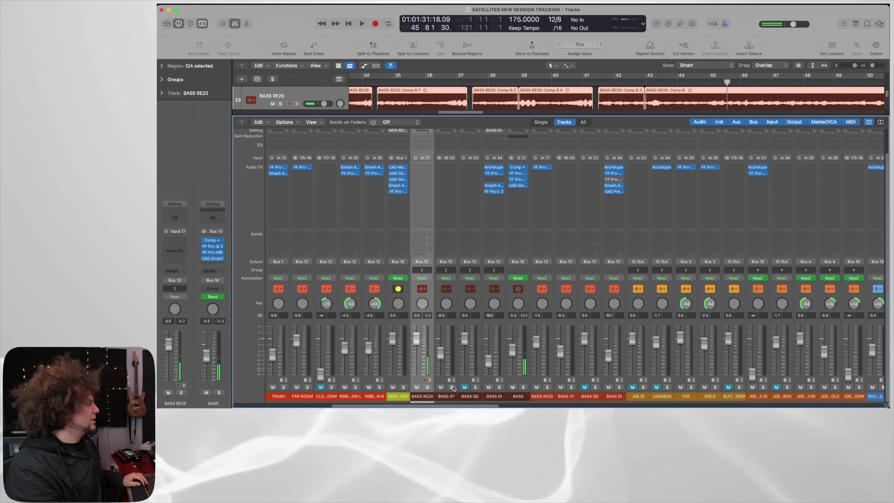
Audition the BASS 47 track on its own in solo, stop playback, and release its solo.
{"action": "left_click", "coordinate": [452, 388]}
{"action": "key", "text": "space"}
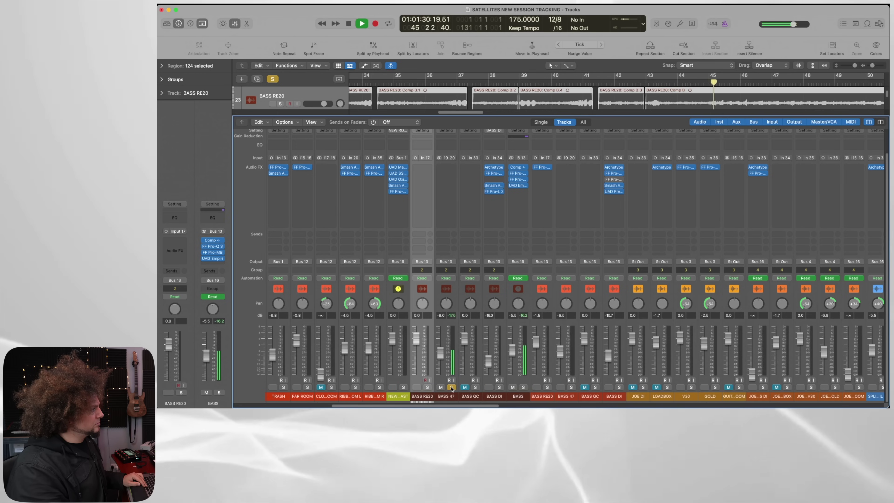
{"action": "key", "text": "space"}
{"action": "left_click", "coordinate": [452, 387]}
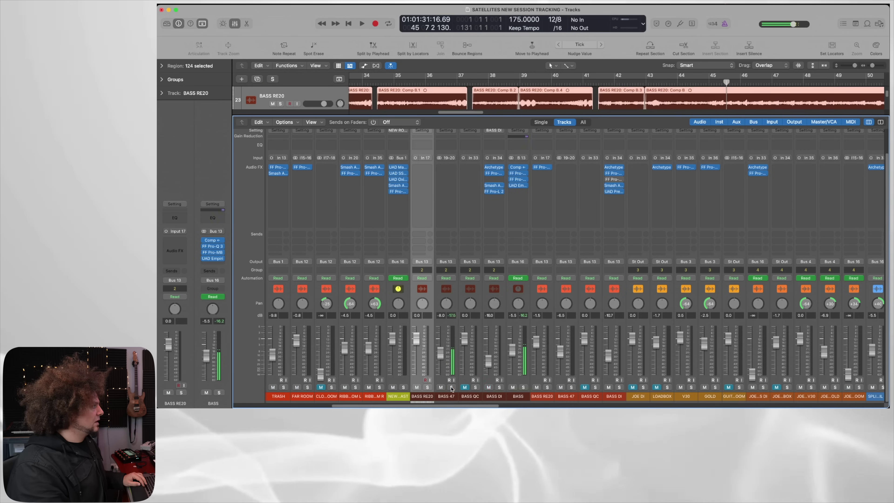
Audition the BASS DI track on its own in solo, stop playback, and release its solo.
{"action": "left_click", "coordinate": [499, 387]}
{"action": "key", "text": "space"}
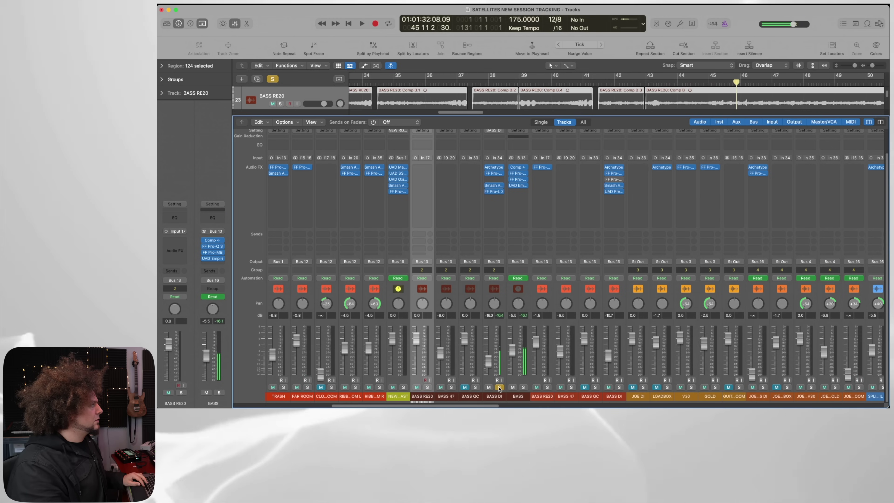
{"action": "left_click", "coordinate": [499, 387]}
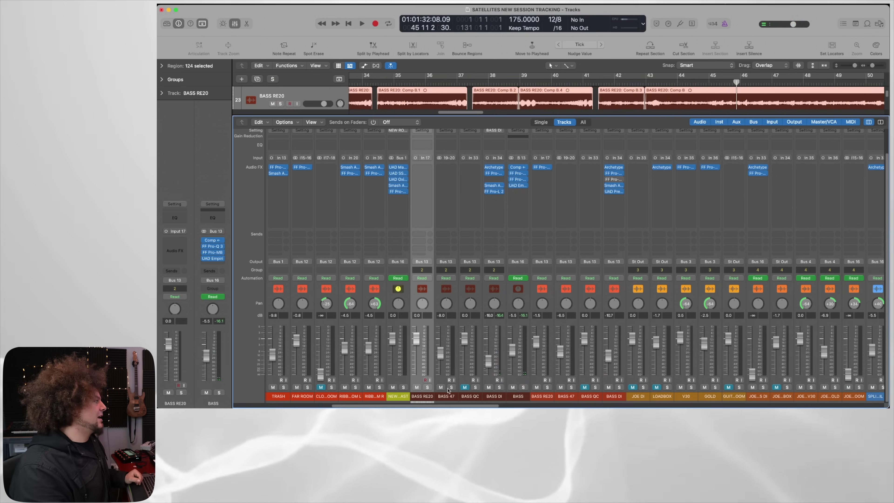
Play BASS RE20, BASS 47 and BASS DI in solo, compare combinations by toggling solos, stop playback, and clear all solos.
{"action": "left_click", "coordinate": [499, 387]}
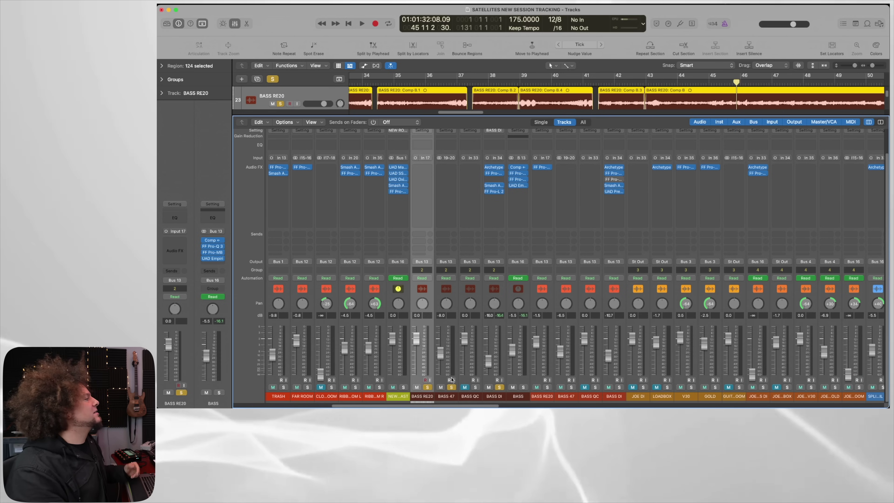
{"action": "key", "text": "space"}
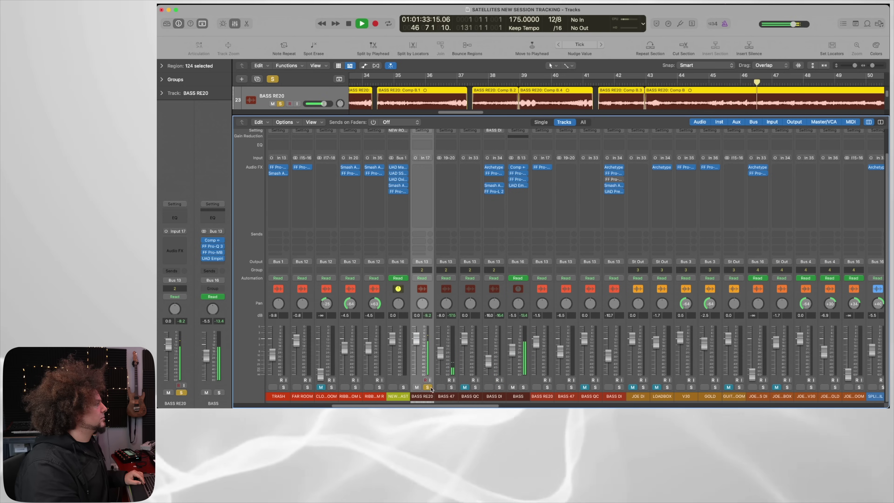
{"action": "left_click", "coordinate": [451, 387]}
{"action": "left_click", "coordinate": [427, 387]}
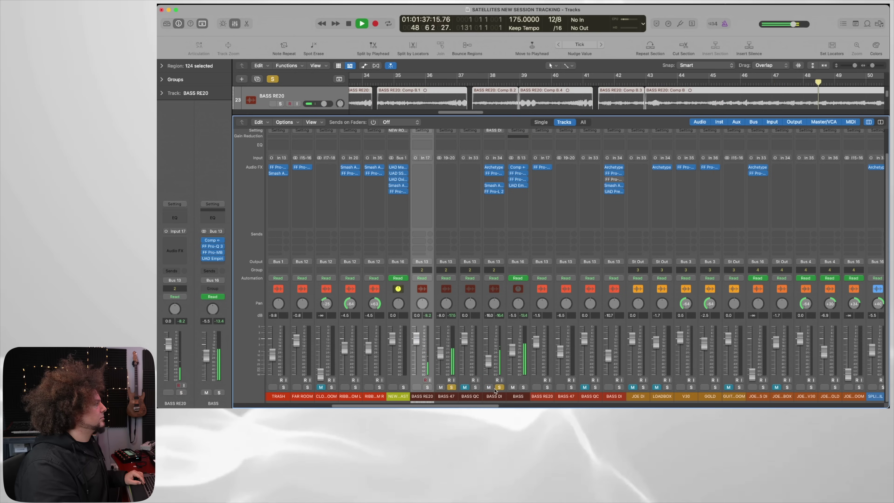
{"action": "left_click", "coordinate": [427, 387]}
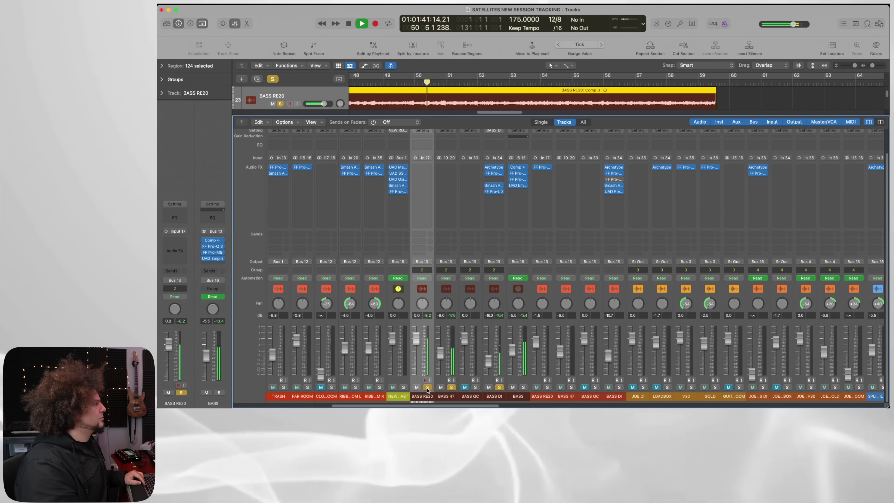
{"action": "key", "text": "space"}
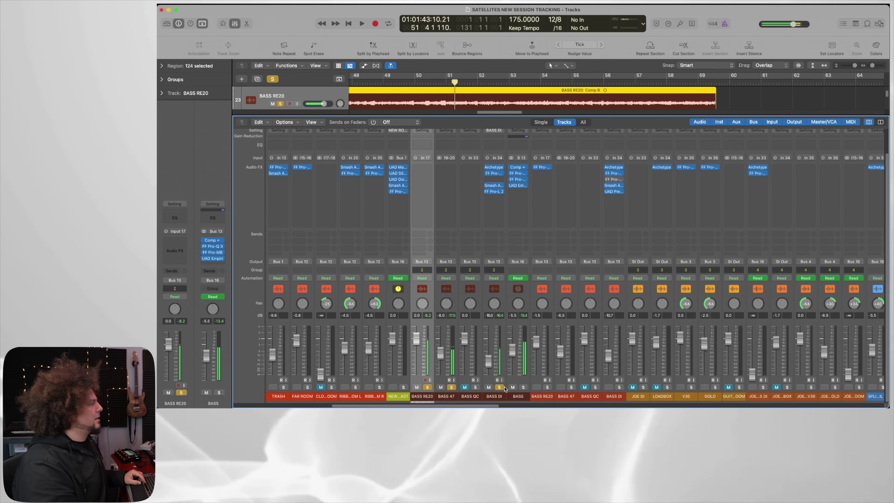
{"action": "left_click", "coordinate": [500, 386]}
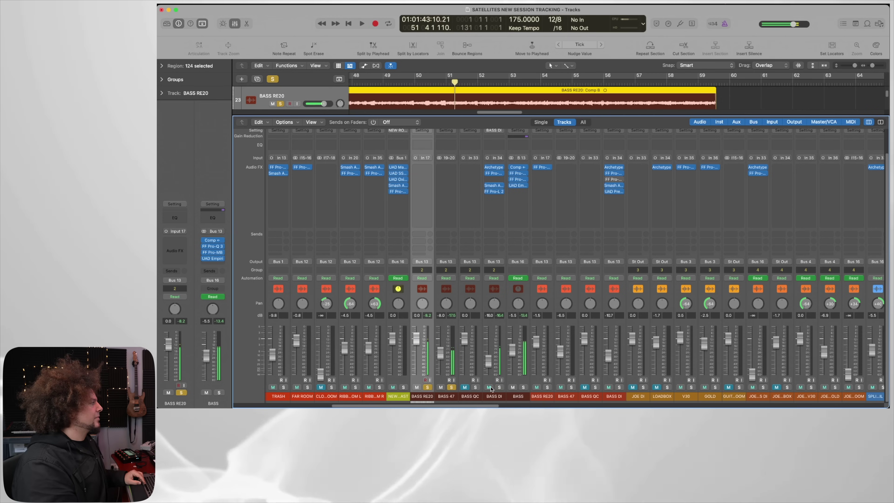
{"action": "left_click", "coordinate": [427, 387]}
Open the Archetype Rabea plug-in on the BASS DI channel and move its window clear of the bass channels.
{"action": "left_click", "coordinate": [495, 377]}
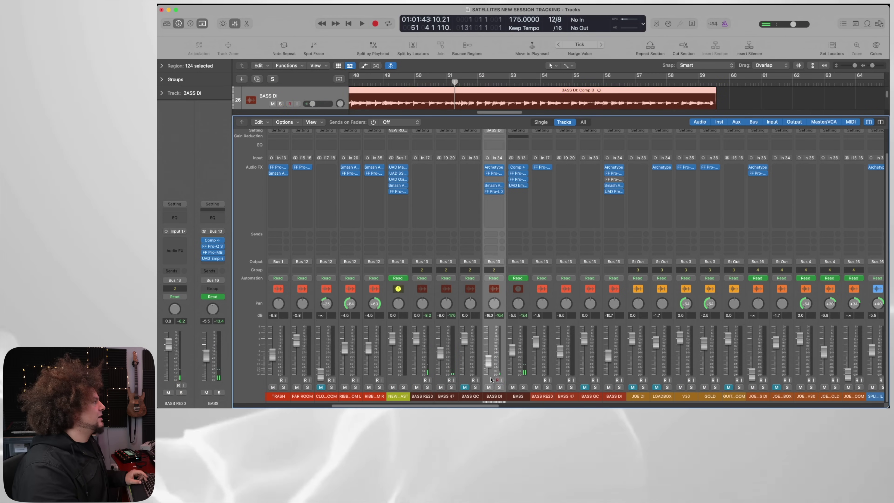
{"action": "scroll", "coordinate": [485, 211], "scroll_direction": "right", "scroll_amount": 2}
{"action": "left_click", "coordinate": [481, 168]}
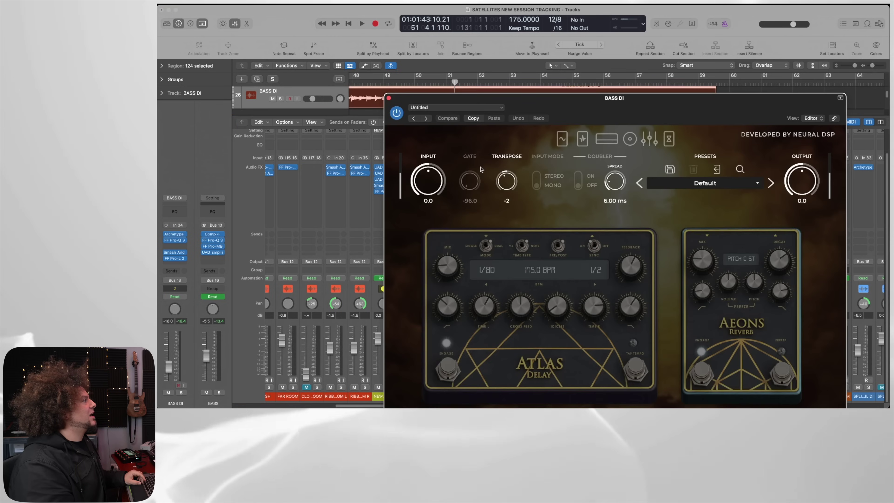
{"action": "left_click_drag", "start_coordinate": [637, 113], "coordinate": [617, 68]}
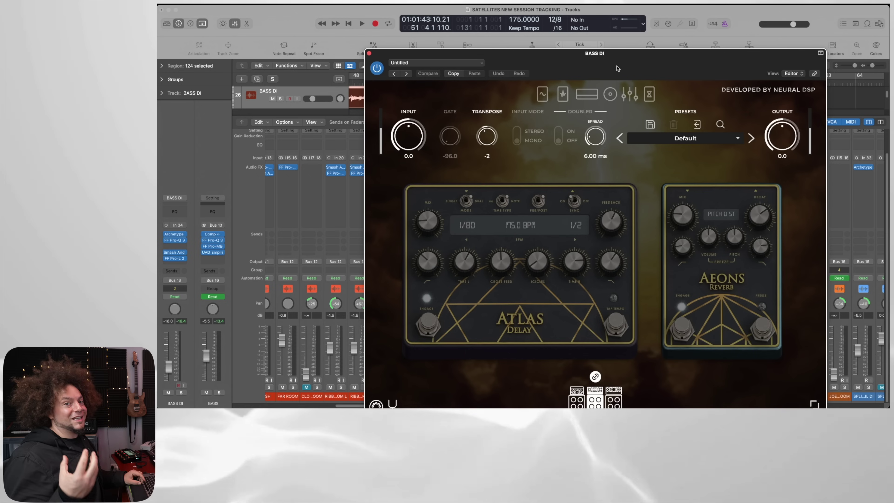
{"action": "left_click_drag", "start_coordinate": [618, 68], "coordinate": [805, 16]}
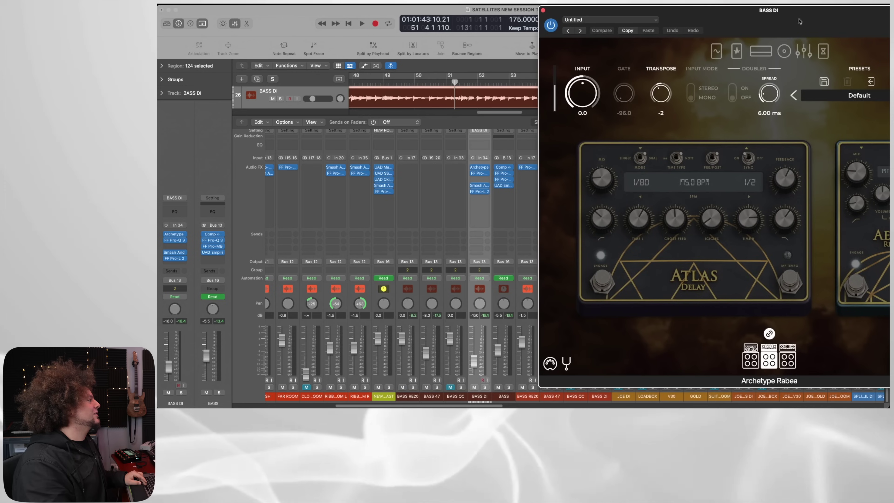
Play BASS DI in solo, compare it with Archetype Rabea bypassed and enabled, close the plug-in, and stop playback.
{"action": "key", "text": "s"}
{"action": "key", "text": "space"}
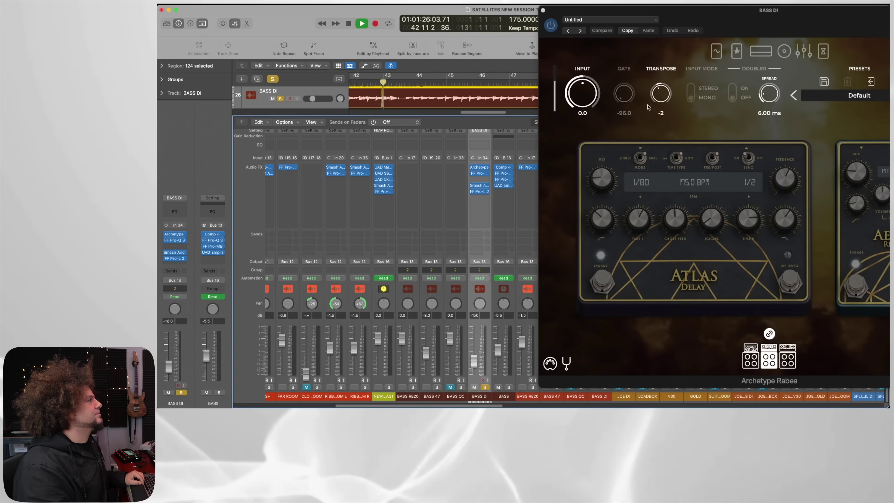
{"action": "left_click", "coordinate": [551, 27]}
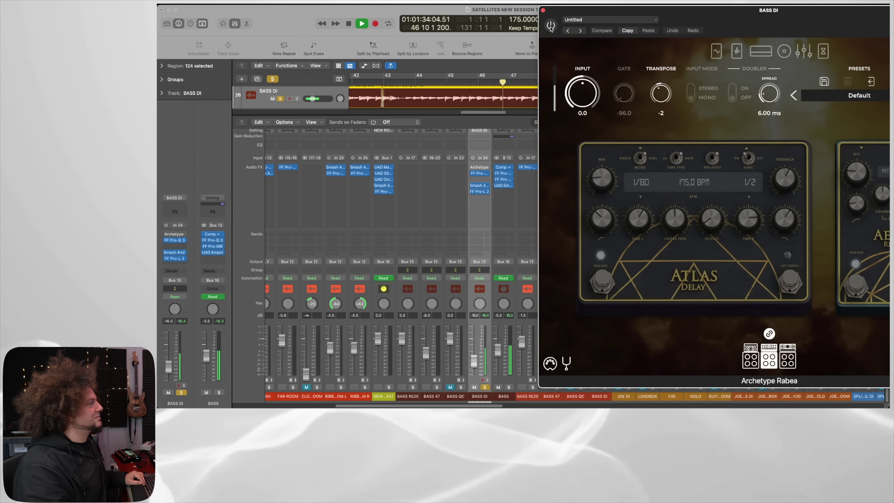
{"action": "left_click", "coordinate": [551, 26]}
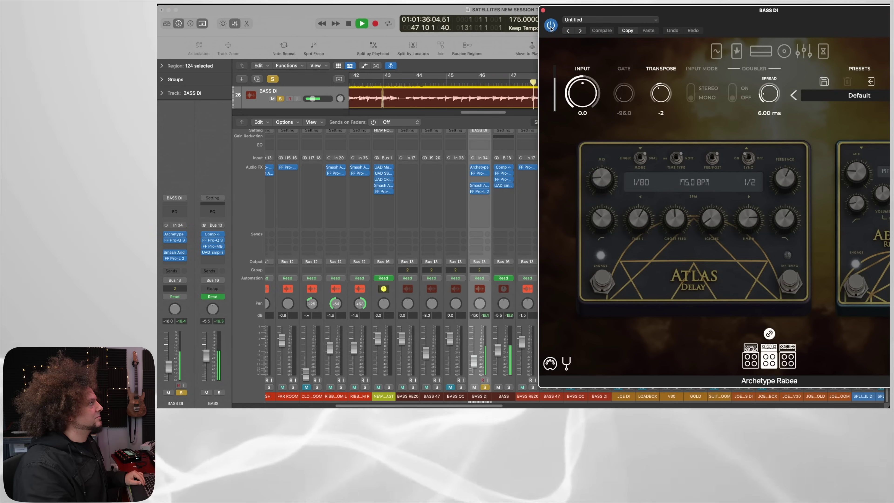
{"action": "left_click", "coordinate": [543, 11]}
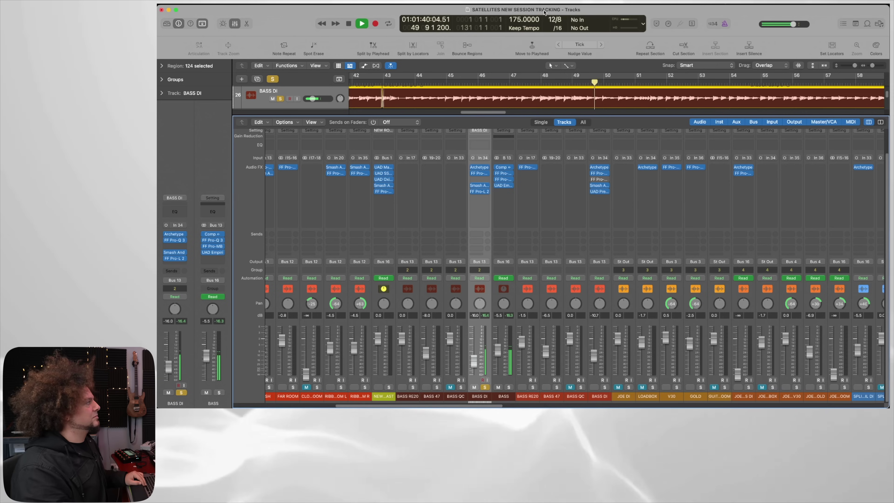
{"action": "key", "text": "space"}
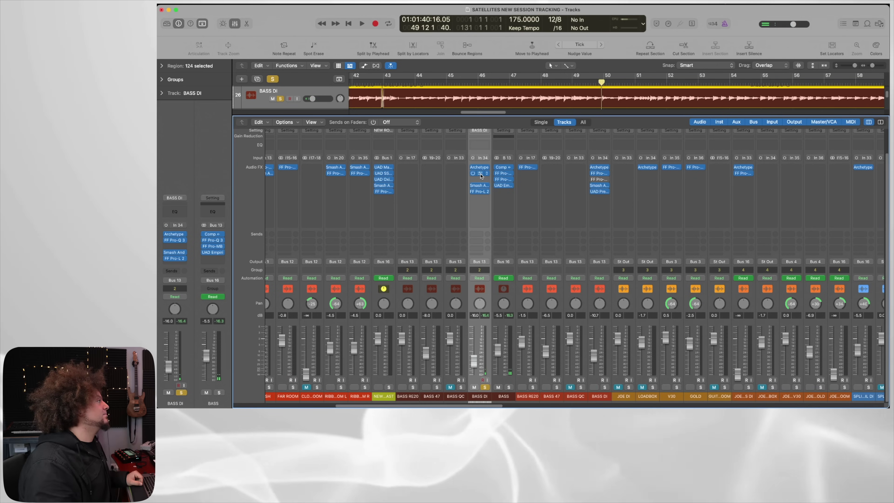
Review the FF Pro-Q 3 curve on BASS DI, close it, and look at the Smash plug-in in the same chain.
{"action": "left_click", "coordinate": [473, 172]}
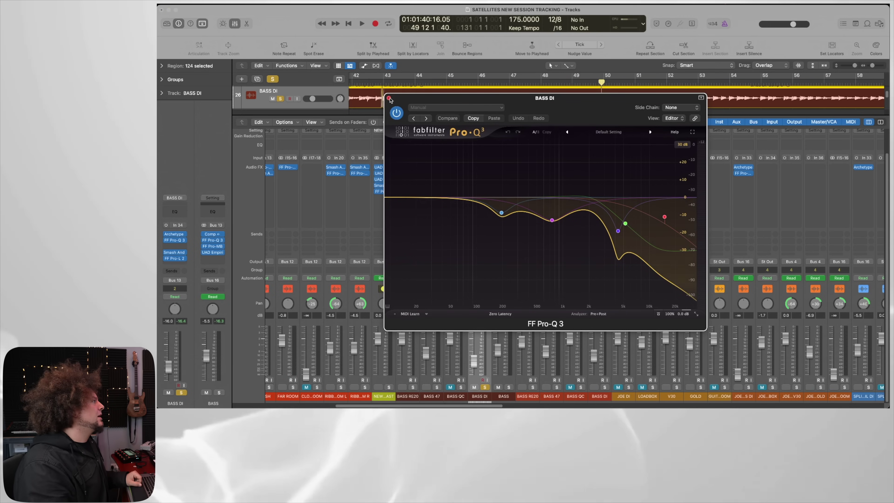
{"action": "left_click", "coordinate": [389, 98]}
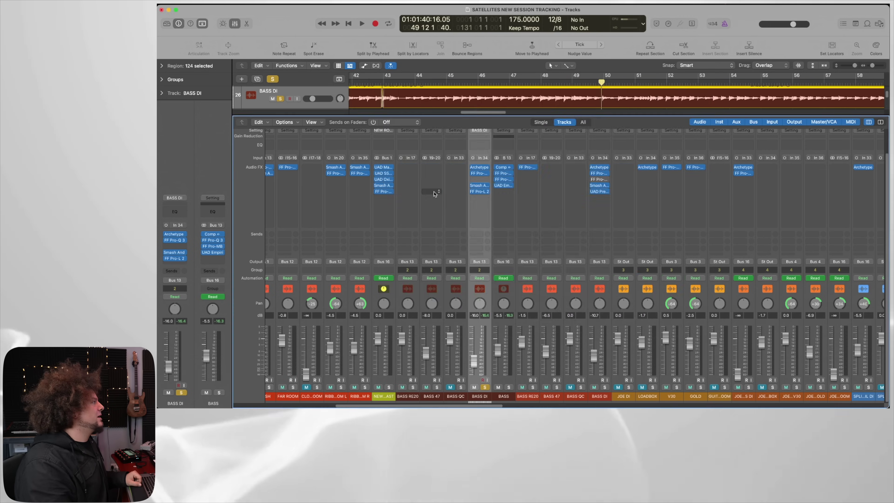
{"action": "left_click", "coordinate": [480, 186]}
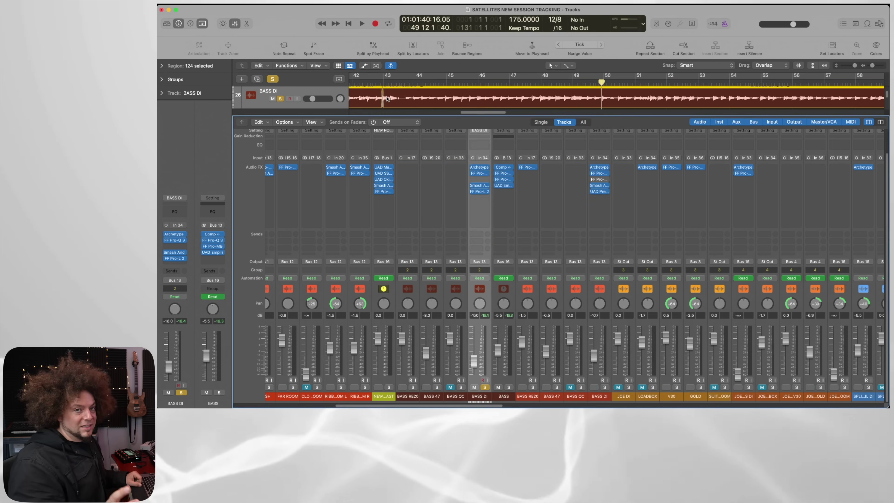
Look at the FF Pro-L 2 limiter on BASS DI during soloed playback, then stop playback and close the plug-in.
{"action": "left_click", "coordinate": [476, 191]}
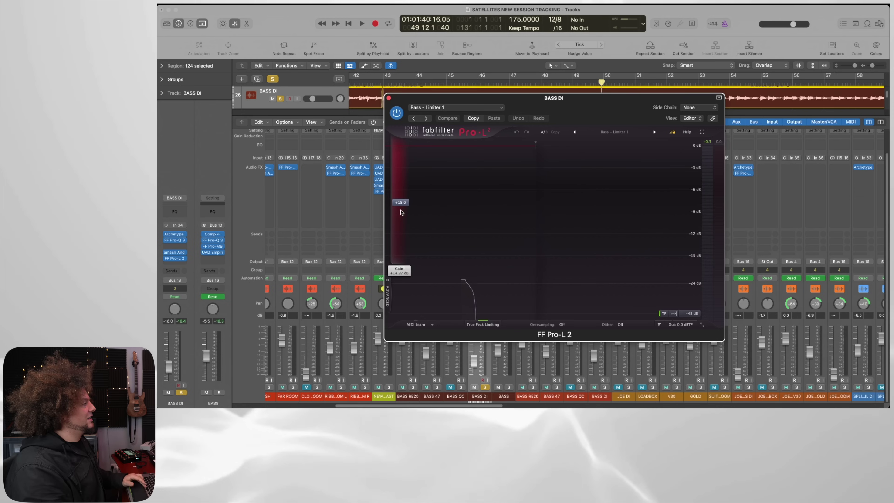
{"action": "key", "text": "space"}
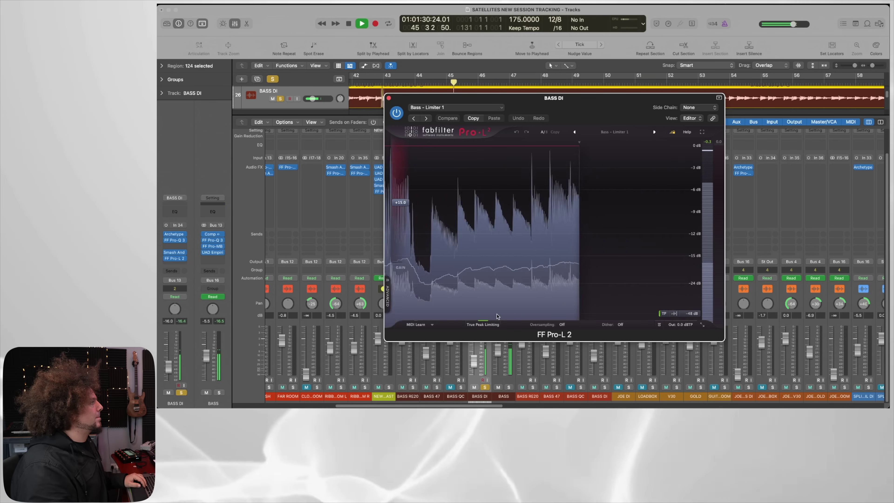
{"action": "key", "text": "space"}
{"action": "left_click", "coordinate": [389, 97]}
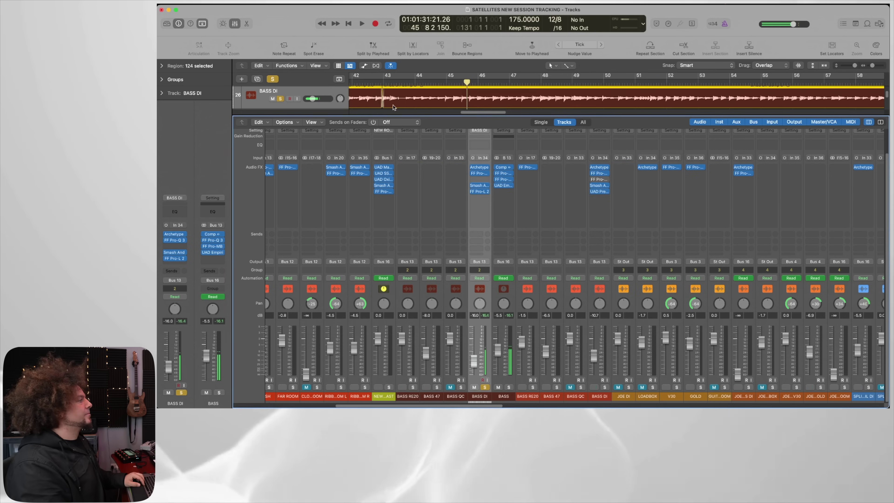
Hide the mixer, place the playhead at bar 19, and solo BASS RE20, BASS 47 and BASS DI on tracks 28, 29 and 31.
{"action": "left_click", "coordinate": [503, 374]}
{"action": "key", "text": "x"}
{"action": "scroll", "coordinate": [506, 210], "scroll_direction": "down", "scroll_amount": 6}
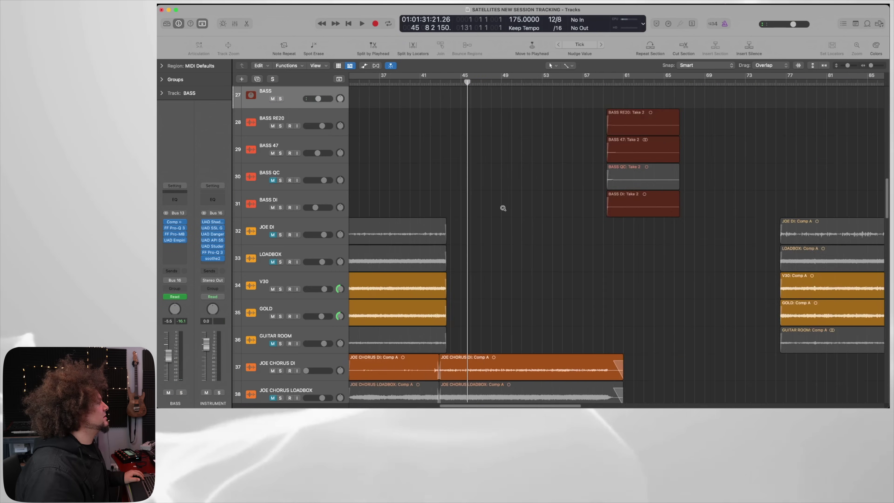
{"action": "scroll", "coordinate": [505, 210], "scroll_direction": "left", "scroll_amount": 5}
{"action": "scroll", "coordinate": [505, 210], "scroll_direction": "down", "scroll_amount": 1}
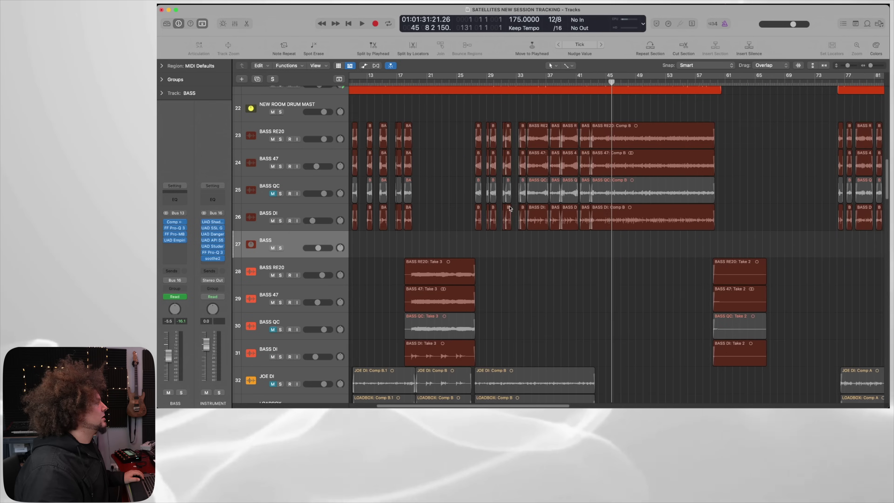
{"action": "left_click", "coordinate": [416, 79]}
{"action": "left_click", "coordinate": [280, 276]}
{"action": "left_click", "coordinate": [280, 302]}
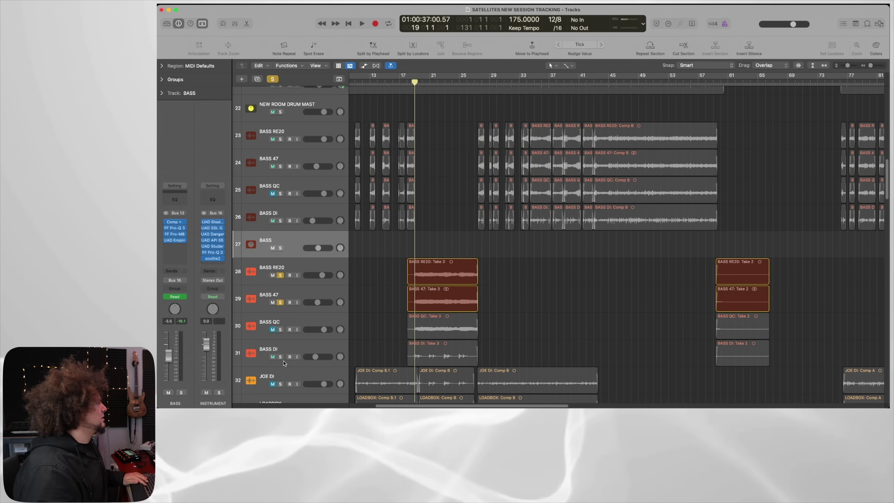
{"action": "left_click", "coordinate": [280, 357]}
Play the second set of bass tracks in solo with the mixer shown, and stop playback.
{"action": "key", "text": "space"}
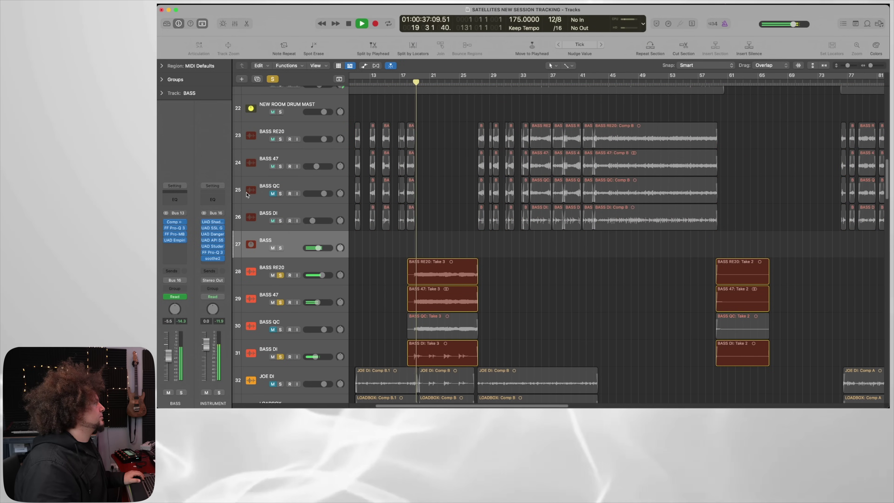
{"action": "left_click", "coordinate": [236, 23]}
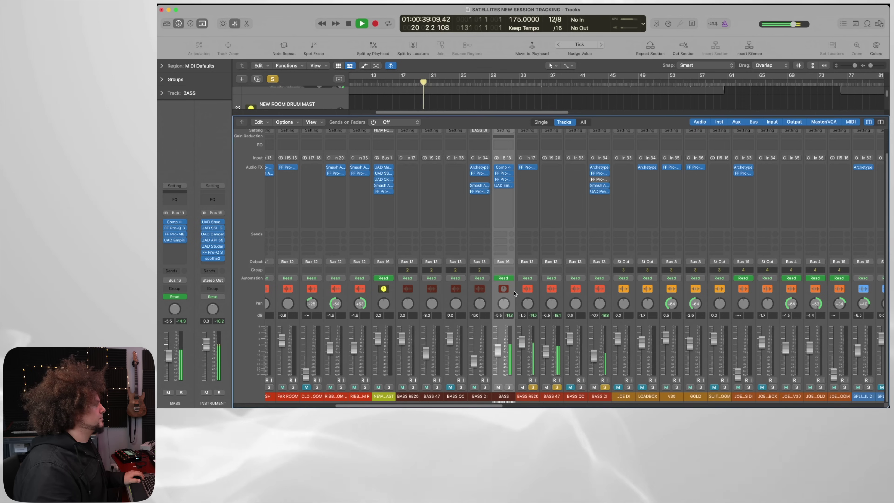
{"action": "scroll", "coordinate": [539, 294], "scroll_direction": "right", "scroll_amount": 3}
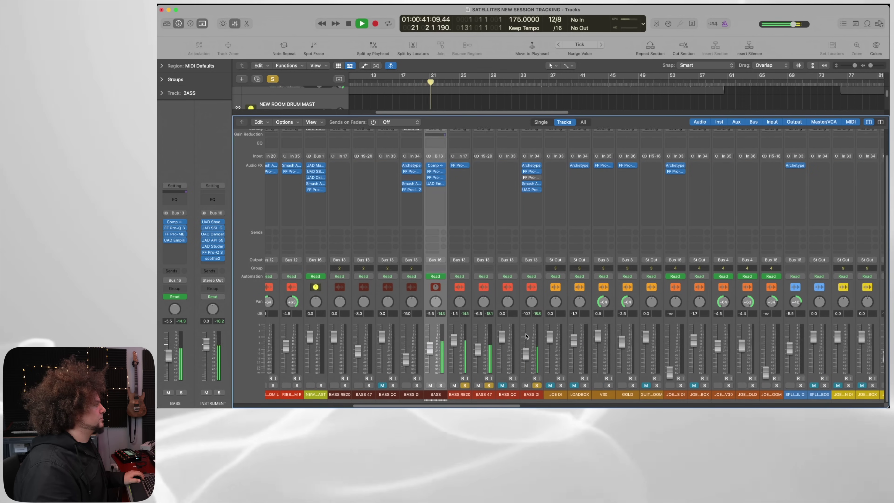
{"action": "key", "text": "space"}
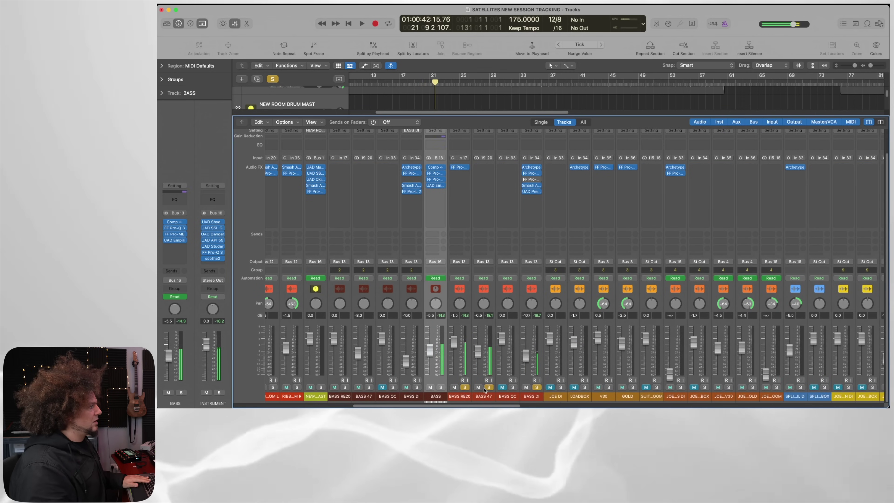
Play the second BASS RE20 and the second BASS 47 one after the other in solo from bar 19.
{"action": "left_click", "coordinate": [487, 387]}
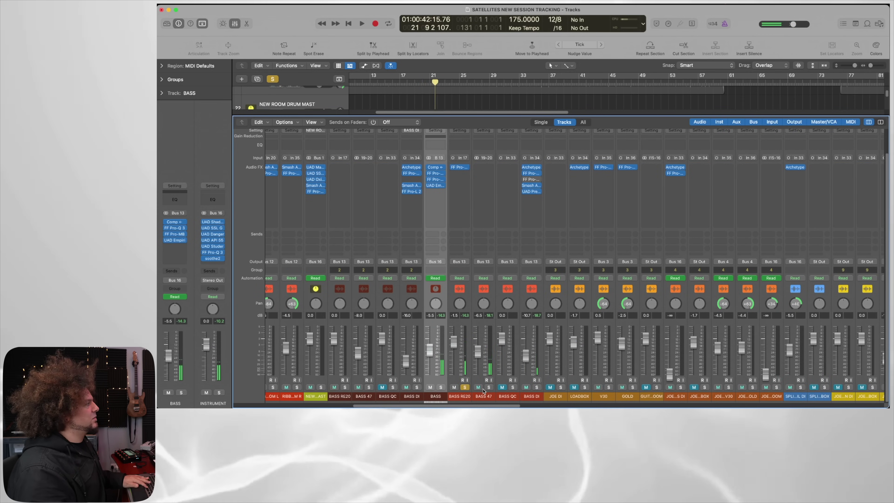
{"action": "key", "text": "space"}
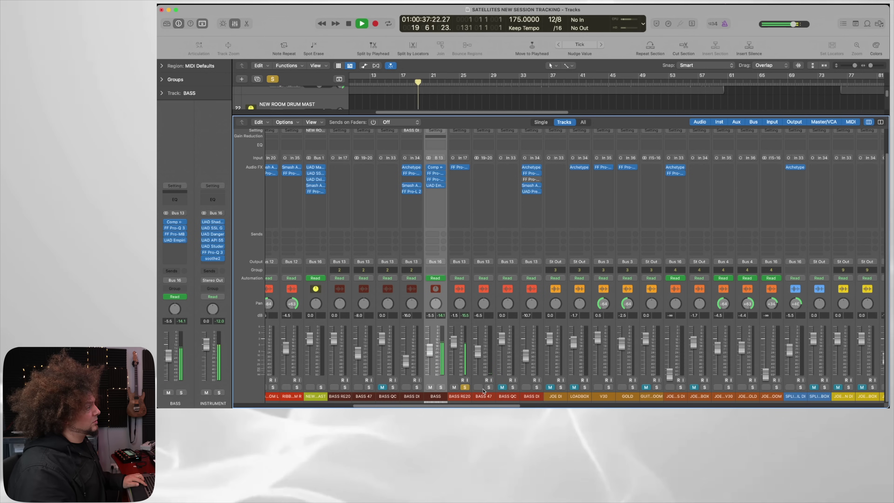
{"action": "left_click", "coordinate": [465, 387]}
{"action": "key", "text": "space"}
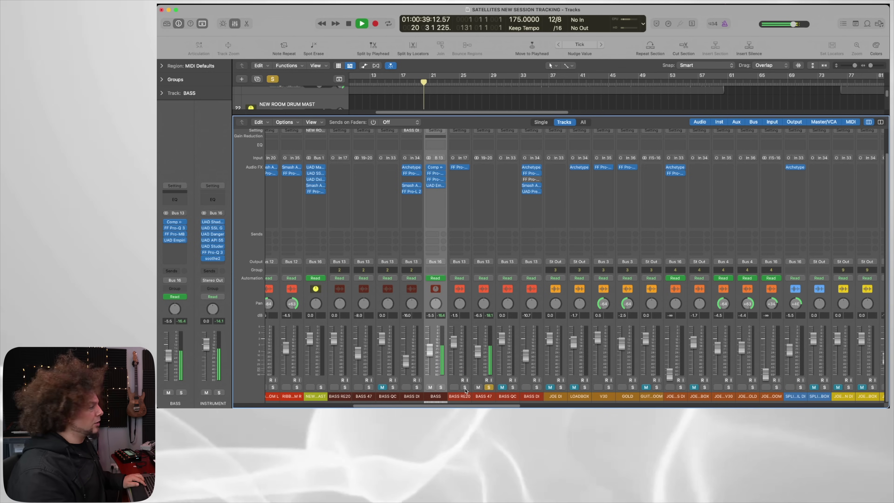
{"action": "key", "text": "space"}
Play the second BASS DI in solo and check the UAD Precision Limiter in its plug-in chain.
{"action": "left_click", "coordinate": [489, 388]}
{"action": "left_click", "coordinate": [535, 387]}
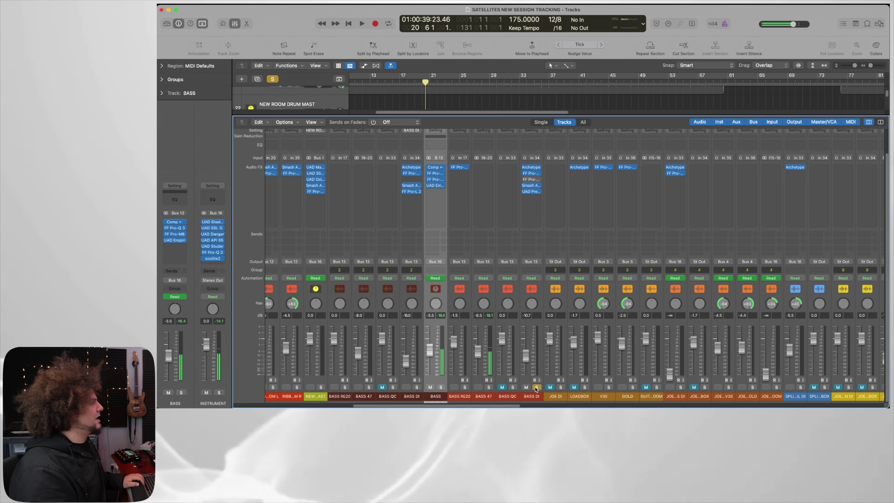
{"action": "key", "text": "space"}
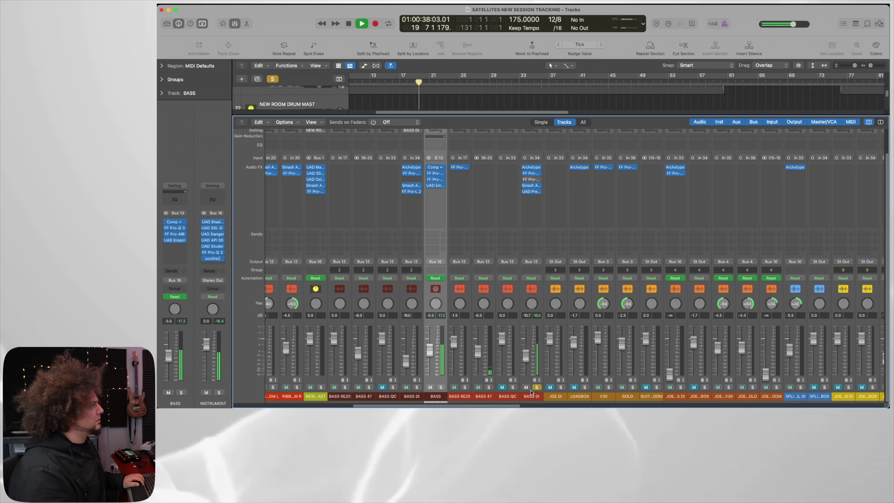
{"action": "left_click", "coordinate": [532, 191]}
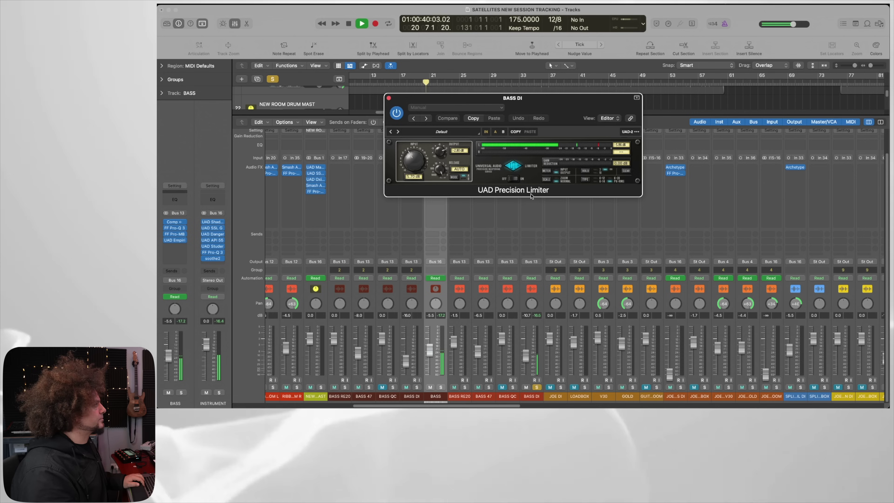
{"action": "left_click", "coordinate": [388, 98]}
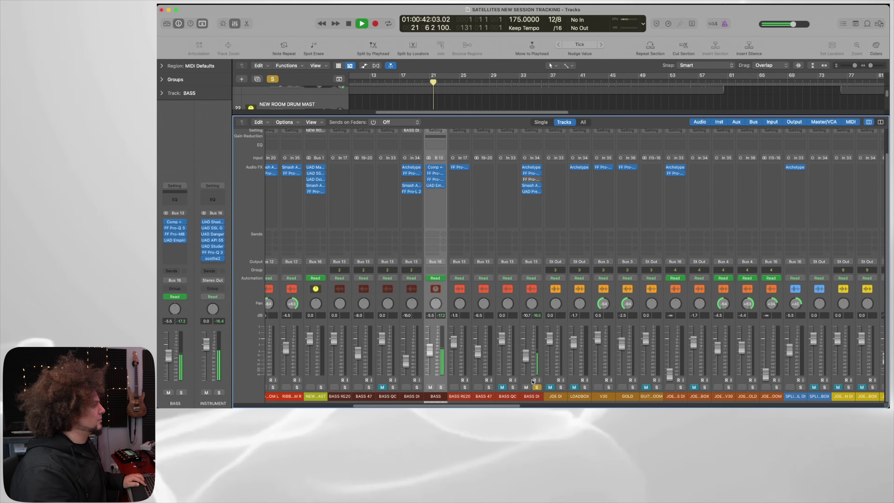
Play the second BASS RE20, BASS 47 and BASS DI together, clear all solos to hear the full mix, and stop playback.
{"action": "left_click", "coordinate": [488, 387]}
{"action": "key", "text": "space"}
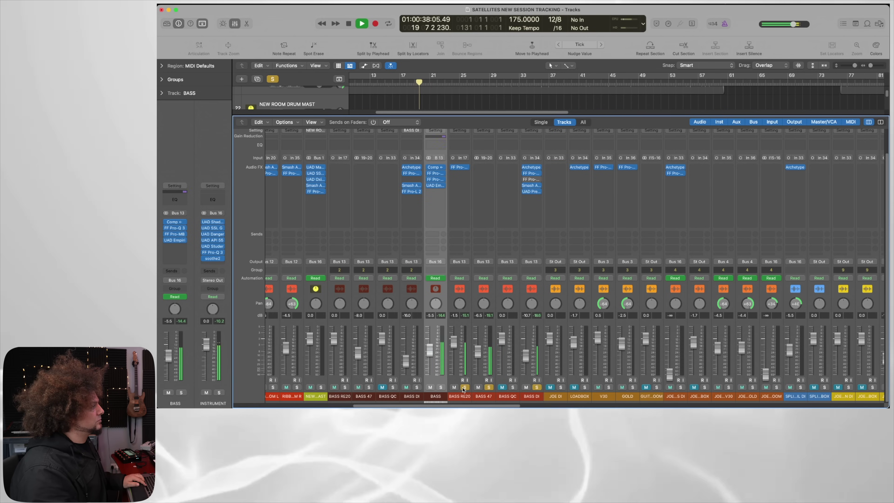
{"action": "scroll", "coordinate": [462, 390], "scroll_direction": "right", "scroll_amount": 1}
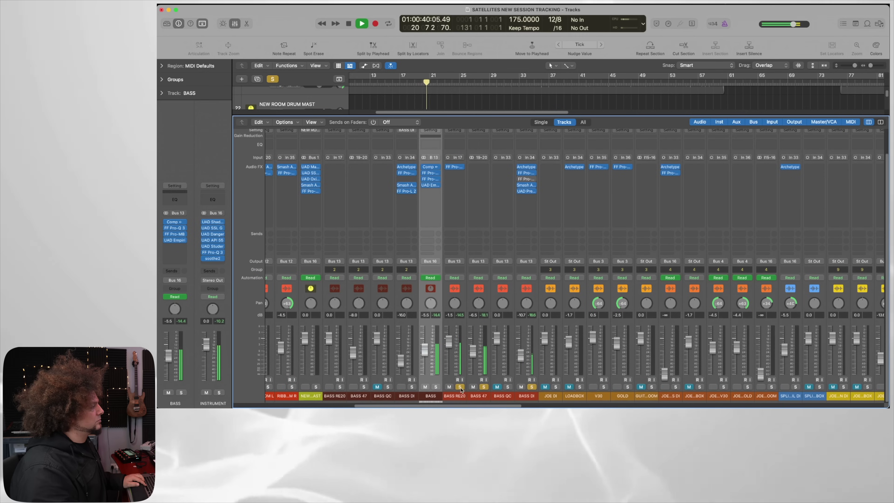
{"action": "left_click", "coordinate": [459, 387], "text": "alt"}
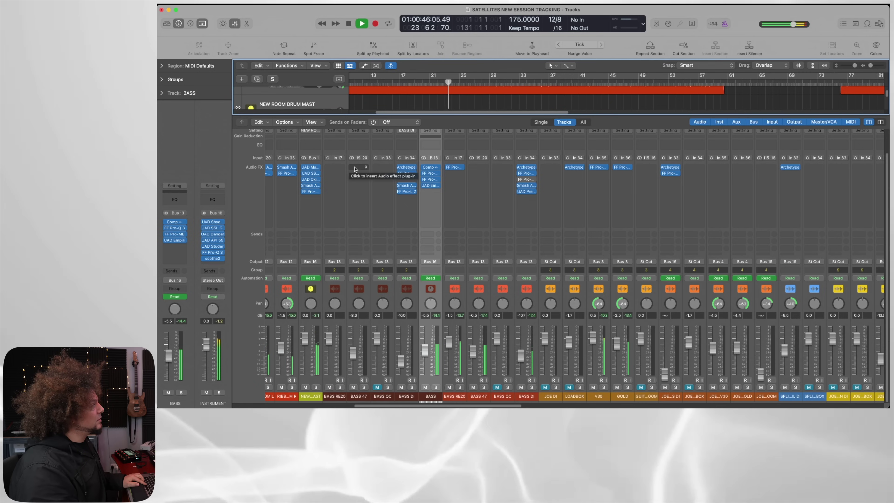
{"action": "key", "text": "space"}
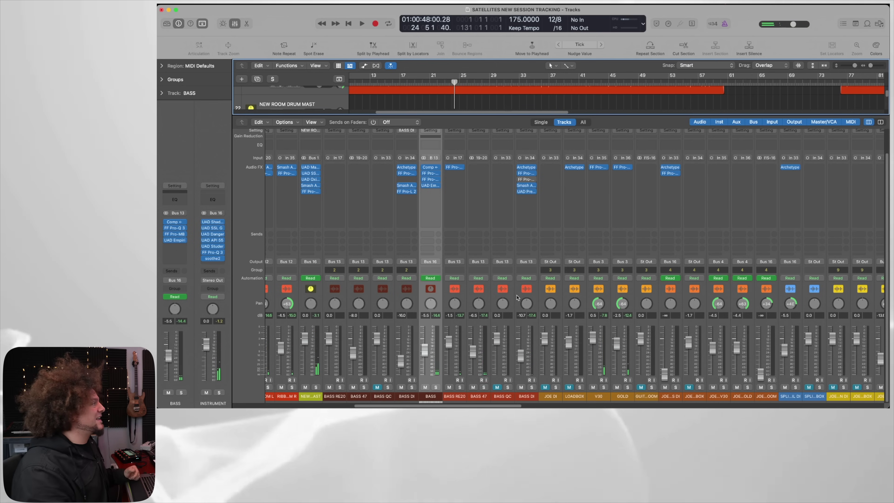
Hide the mixer, show track automation, and examine the volume automation on the BASS bus around bars 13 to 18.
{"action": "left_click", "coordinate": [235, 23]}
{"action": "scroll", "coordinate": [401, 269], "scroll_direction": "left", "scroll_amount": 3}
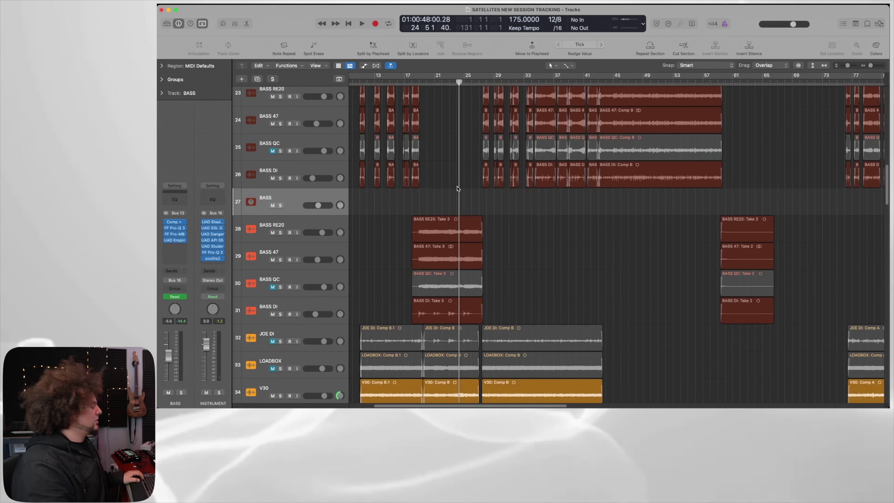
{"action": "key", "text": "a"}
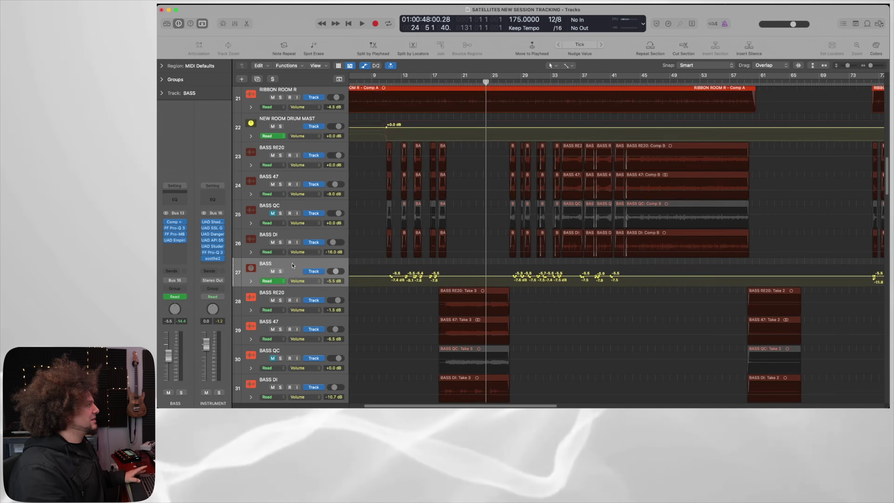
{"action": "key", "text": "super+Right"}
{"action": "key", "text": "super+Right"}
{"action": "key", "text": "super+Right"}
{"action": "key", "text": "super+Right"}
{"action": "scroll", "coordinate": [402, 265], "scroll_direction": "left", "scroll_amount": 5}
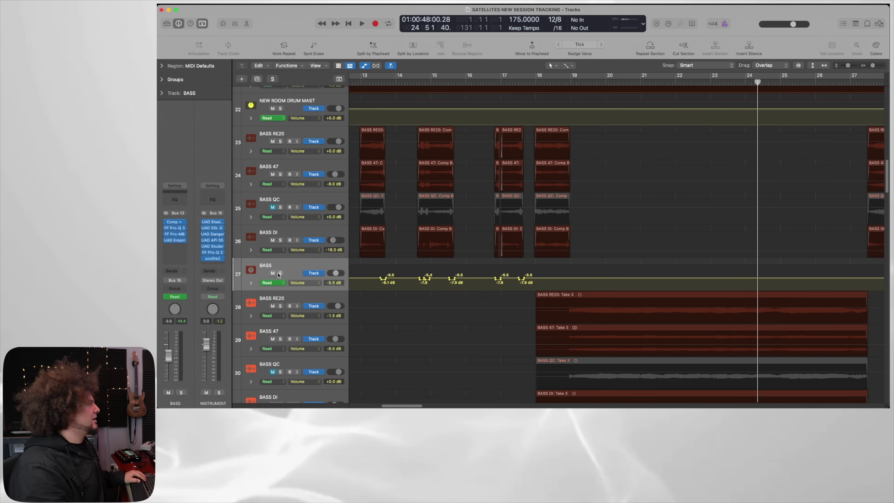
Play the soloed BASS bus from bar 14 through its volume automation, clear the solo, and stop playback.
{"action": "scroll", "coordinate": [525, 145], "scroll_direction": "left", "scroll_amount": 2}
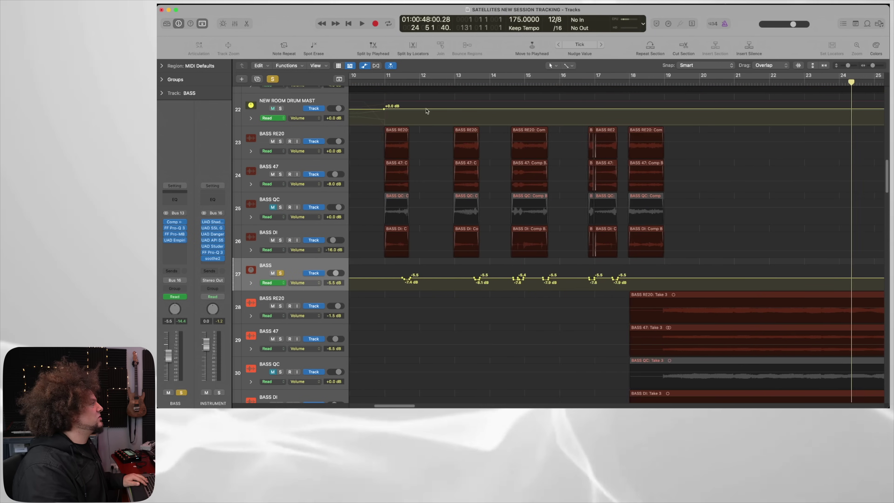
{"action": "key", "text": "super+Right"}
{"action": "key", "text": "super+Right"}
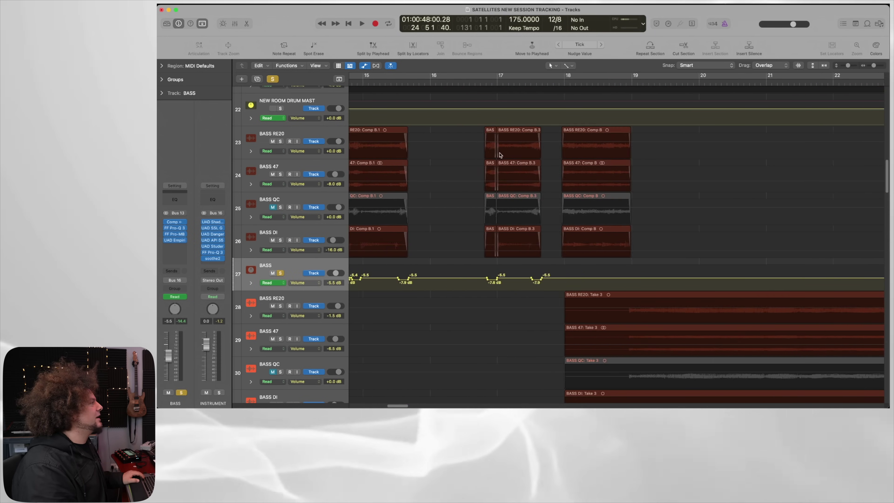
{"action": "key", "text": "super+Down"}
{"action": "key", "text": "super+Right"}
{"action": "key", "text": "super+Right"}
{"action": "scroll", "coordinate": [439, 167], "scroll_direction": "up", "scroll_amount": 2}
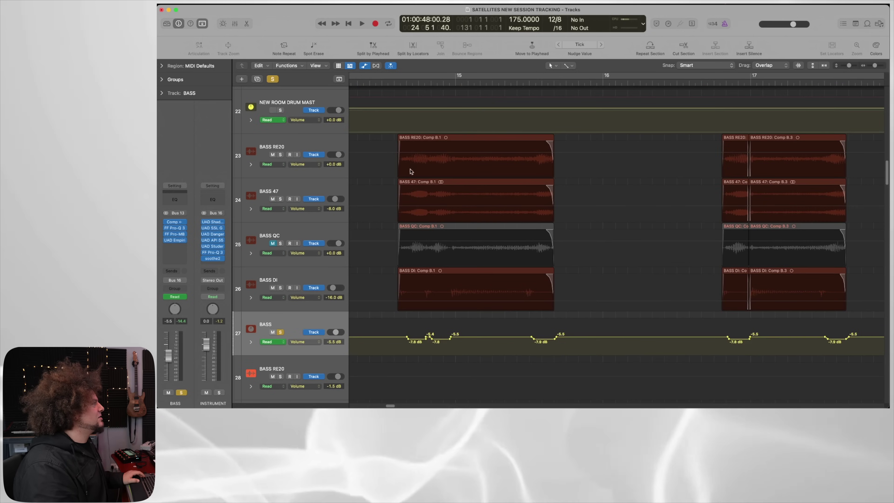
{"action": "scroll", "coordinate": [436, 197], "scroll_direction": "left", "scroll_amount": 2}
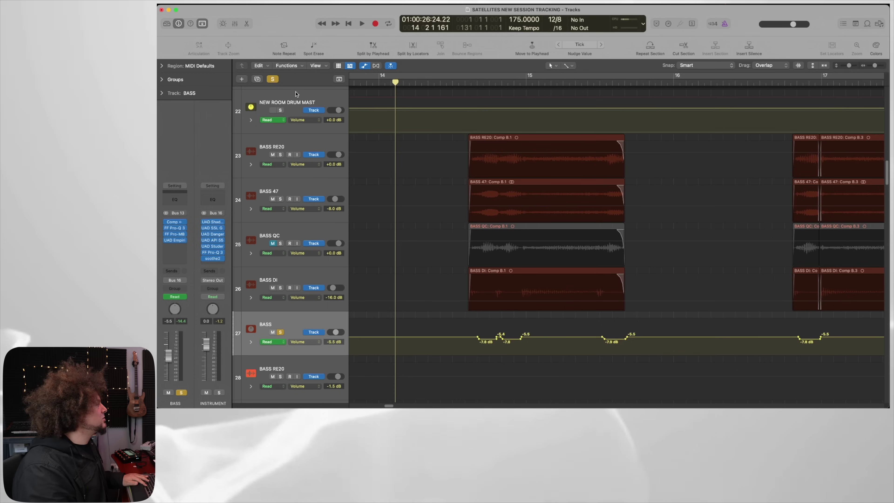
{"action": "key", "text": "space"}
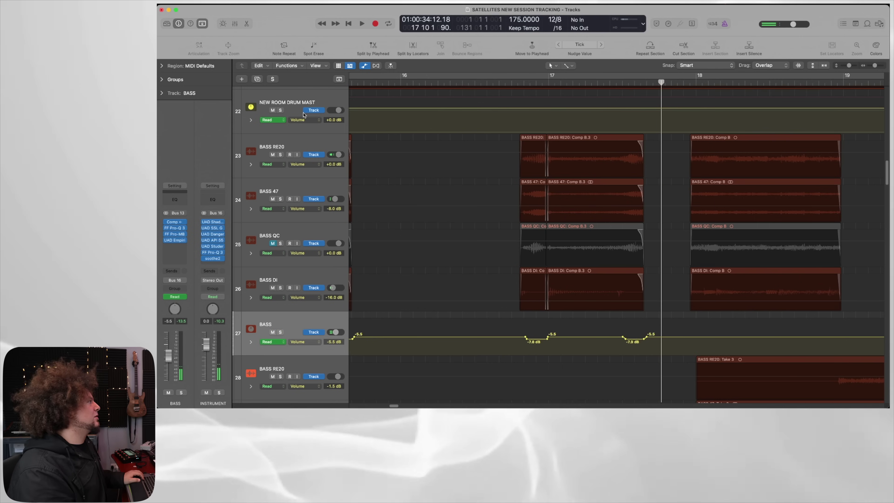
Examine the volume automation on the BASS bus through the rest of the song and on the JOE CHORUS guitar tracks.
{"action": "scroll", "coordinate": [615, 254], "scroll_direction": "down", "scroll_amount": 10}
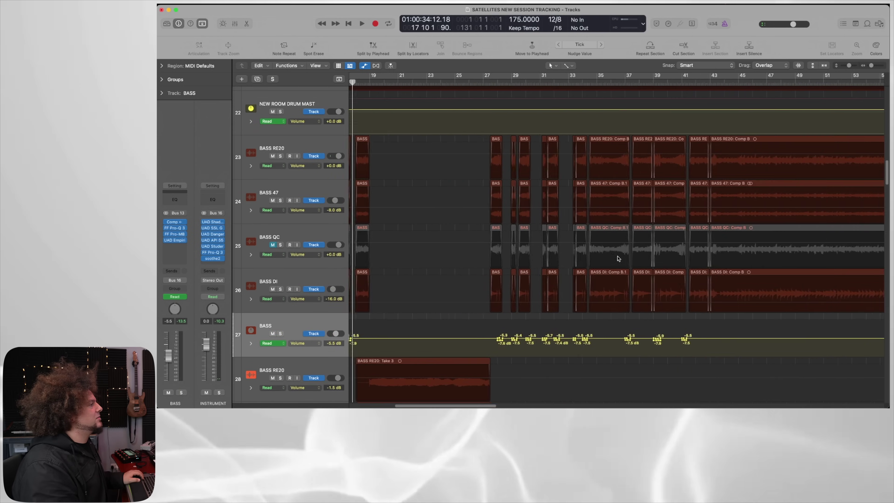
{"action": "scroll", "coordinate": [617, 262], "scroll_direction": "right", "scroll_amount": 10}
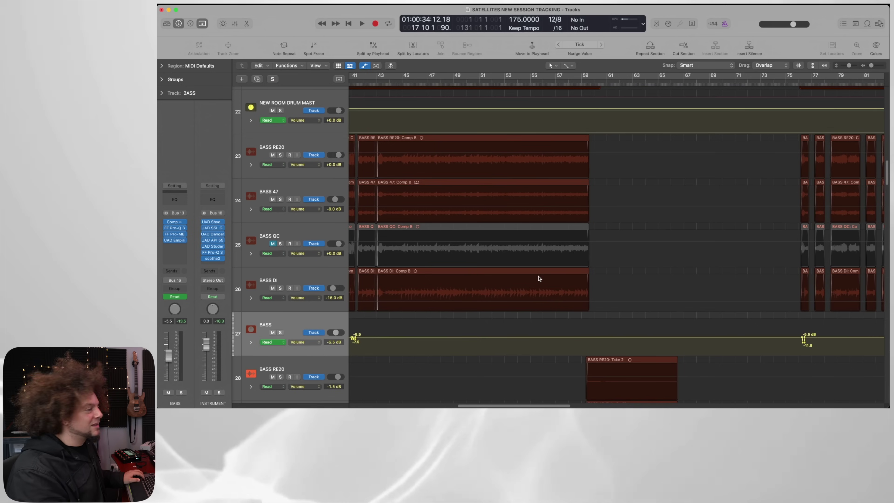
{"action": "scroll", "coordinate": [539, 279], "scroll_direction": "down", "scroll_amount": 3}
{"action": "scroll", "coordinate": [528, 277], "scroll_direction": "right", "scroll_amount": 2}
{"action": "scroll", "coordinate": [518, 276], "scroll_direction": "down", "scroll_amount": 4}
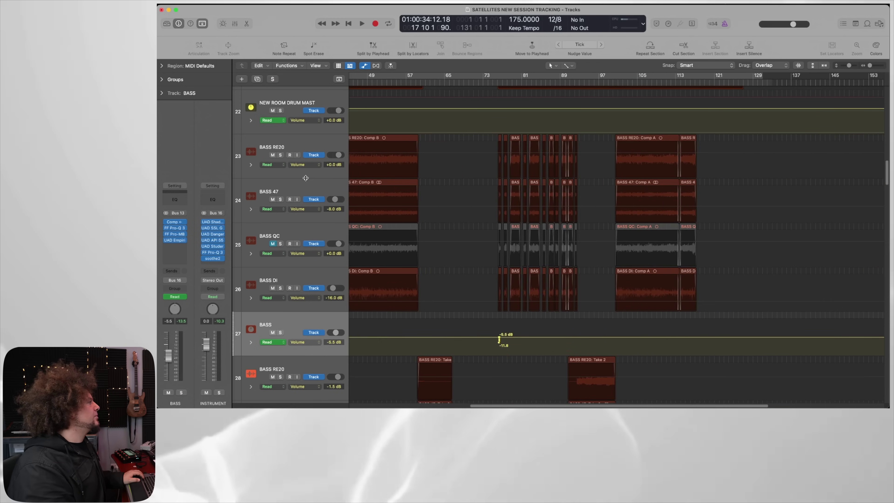
{"action": "scroll", "coordinate": [306, 178], "scroll_direction": "up", "scroll_amount": 2}
{"action": "scroll", "coordinate": [449, 245], "scroll_direction": "down", "scroll_amount": 12}
{"action": "scroll", "coordinate": [471, 262], "scroll_direction": "left", "scroll_amount": 3}
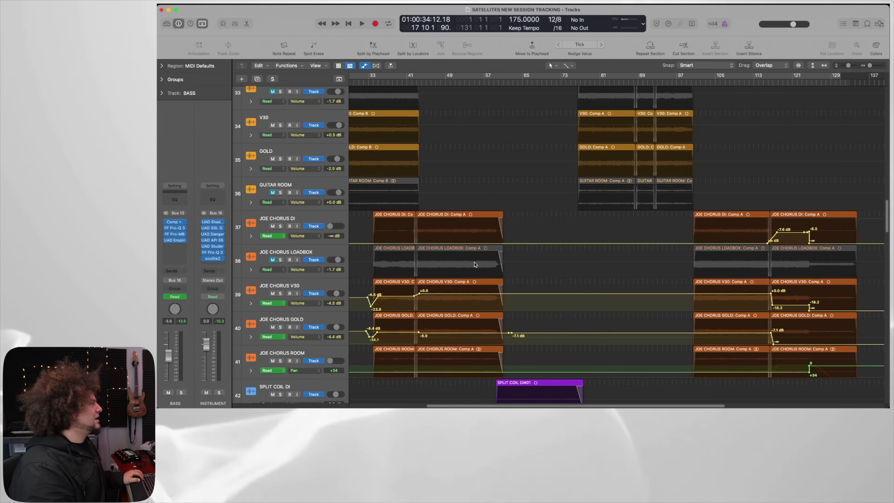
{"action": "scroll", "coordinate": [474, 263], "scroll_direction": "down", "scroll_amount": 4}
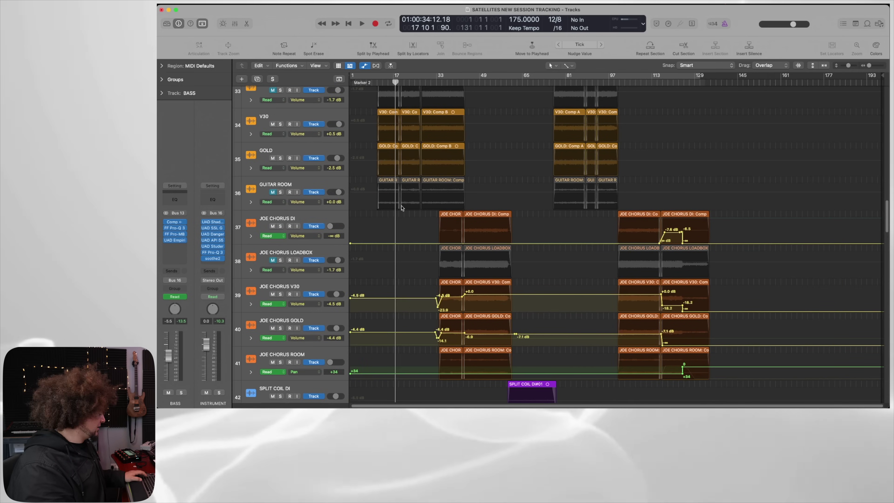
Hide the track automation and show the guitar tracks from JOE DI down to JOE CLEAN DI.
{"action": "key", "text": "a"}
{"action": "scroll", "coordinate": [458, 260], "scroll_direction": "down", "scroll_amount": 3}
{"action": "scroll", "coordinate": [517, 290], "scroll_direction": "left", "scroll_amount": 2}
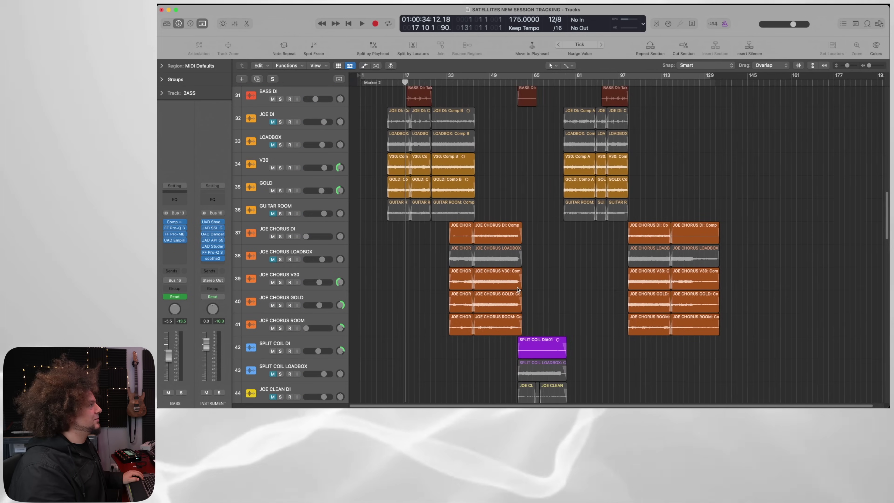
Select the LOADBOX, V30 and GOLD guitar tracks in turn to examine their channel strips and panning.
{"action": "scroll", "coordinate": [449, 245], "scroll_direction": "up", "scroll_amount": 5}
{"action": "scroll", "coordinate": [444, 247], "scroll_direction": "up", "scroll_amount": 2}
{"action": "scroll", "coordinate": [444, 248], "scroll_direction": "up", "scroll_amount": 3}
{"action": "scroll", "coordinate": [442, 246], "scroll_direction": "left", "scroll_amount": 2}
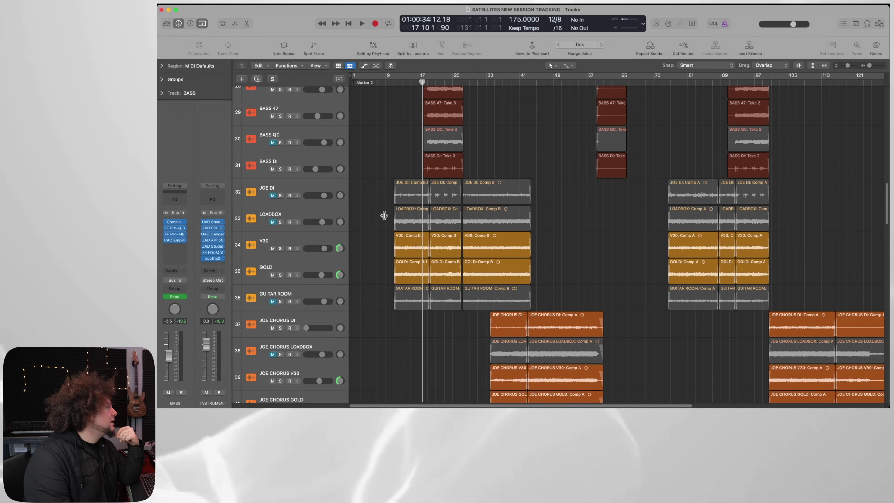
{"action": "left_click", "coordinate": [304, 217]}
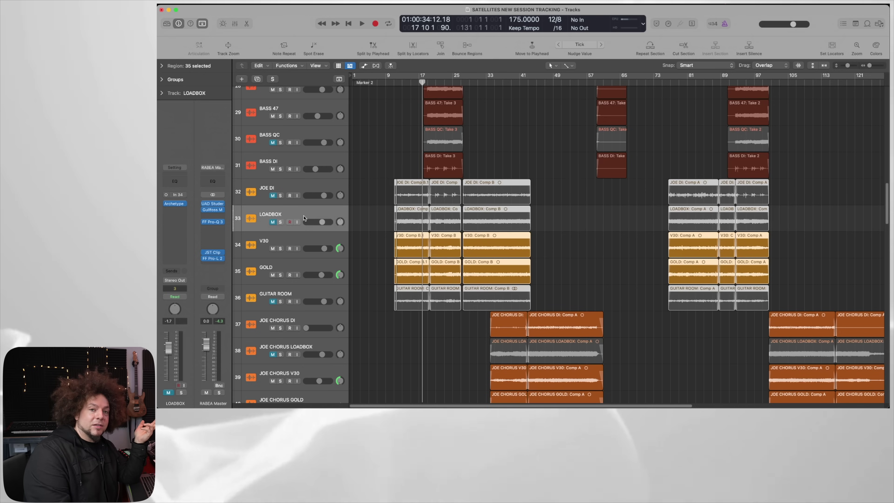
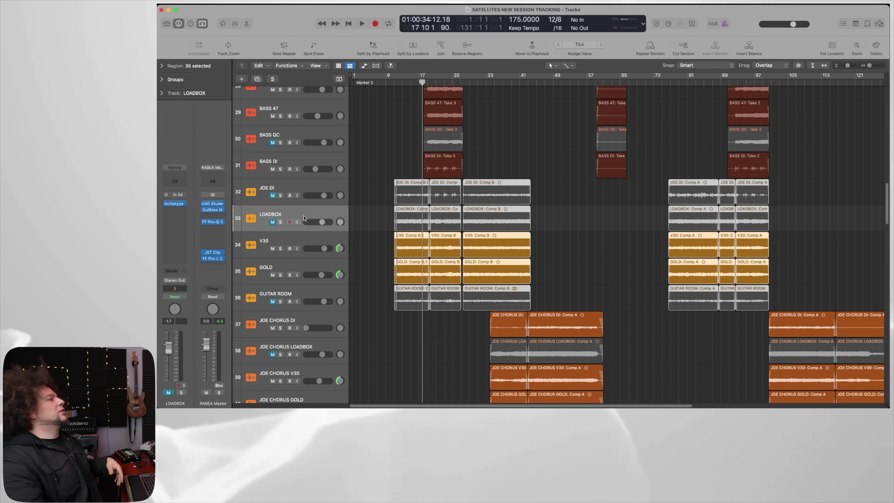
{"action": "left_click", "coordinate": [310, 238]}
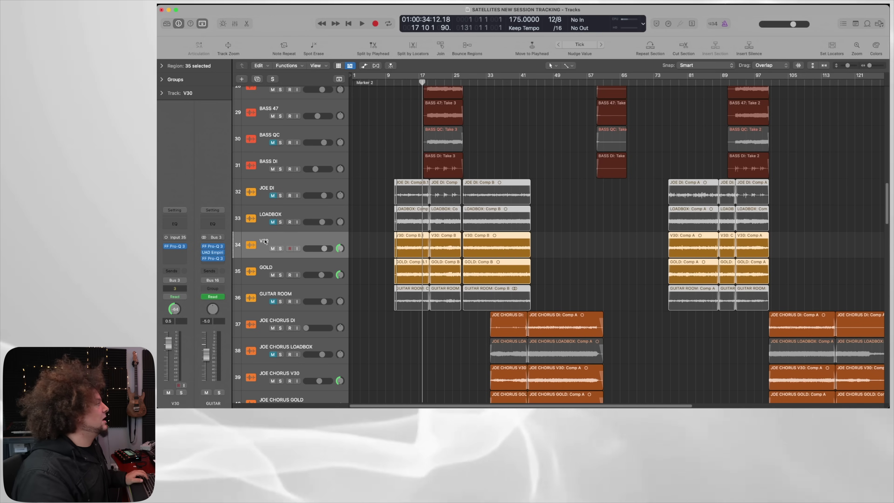
{"action": "left_click", "coordinate": [343, 265]}
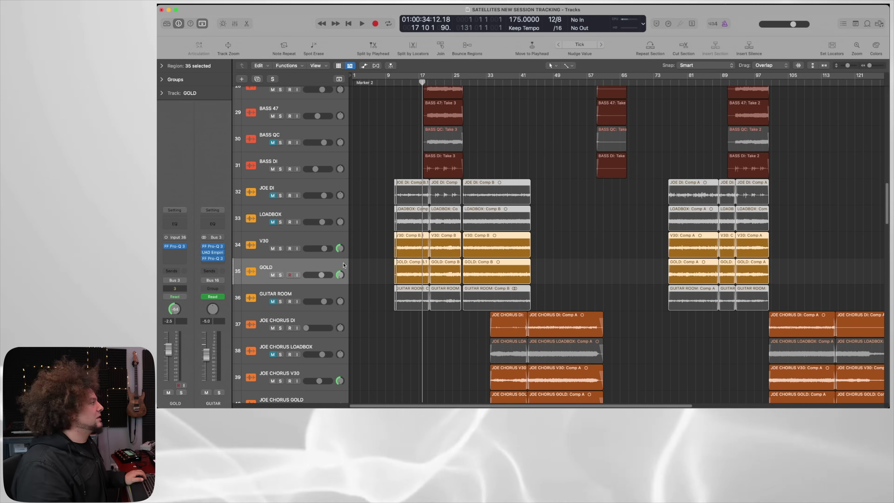
{"action": "scroll", "coordinate": [345, 264], "scroll_direction": "down", "scroll_amount": 2}
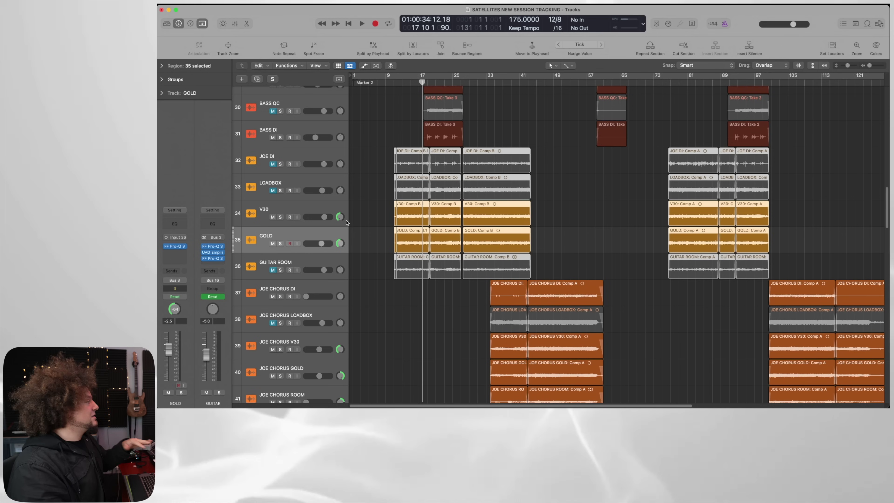
{"action": "scroll", "coordinate": [351, 230], "scroll_direction": "down", "scroll_amount": 1}
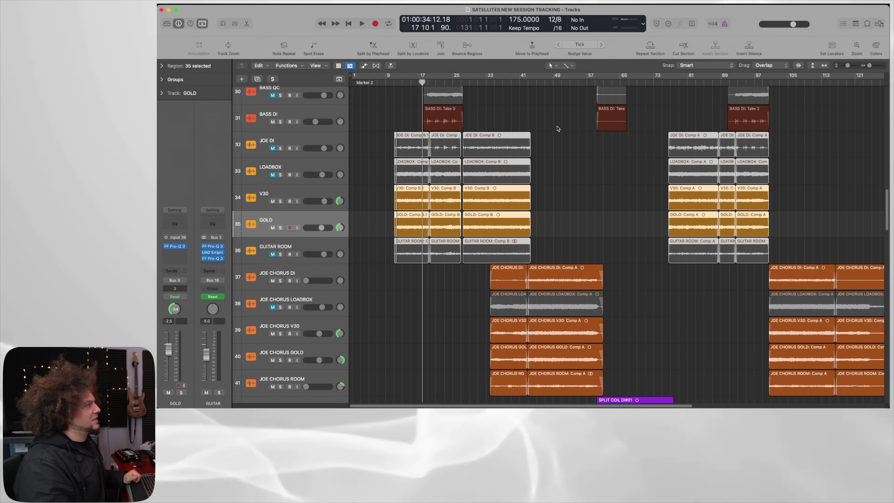
Deselect the guitar regions and survey the guitar tracks from JOE DI down to the second guitarist's DI, V30, GOLD and ROOM tracks.
{"action": "left_click", "coordinate": [622, 207]}
{"action": "scroll", "coordinate": [546, 187], "scroll_direction": "down", "scroll_amount": 5}
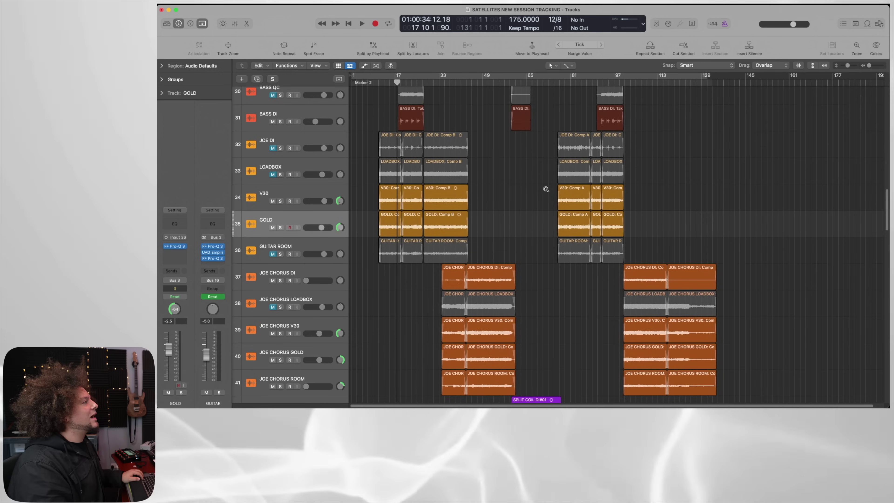
{"action": "scroll", "coordinate": [545, 189], "scroll_direction": "down", "scroll_amount": 15}
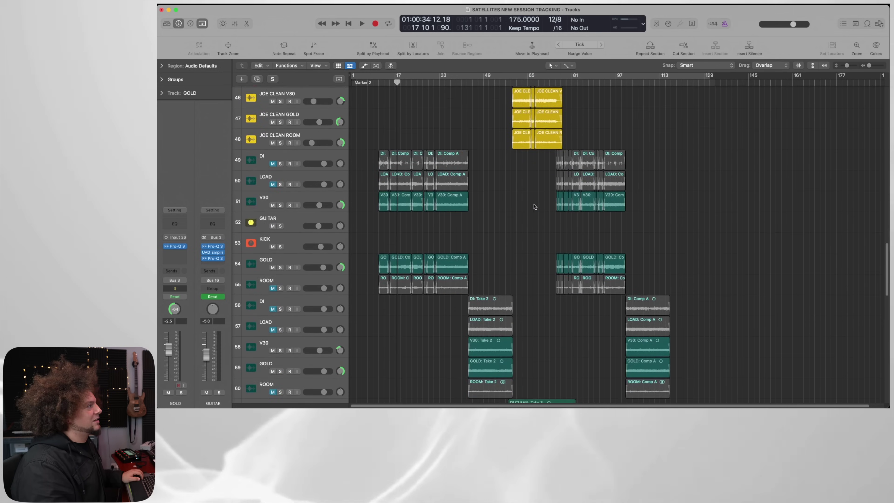
{"action": "scroll", "coordinate": [534, 207], "scroll_direction": "up", "scroll_amount": 10}
{"action": "scroll", "coordinate": [532, 212], "scroll_direction": "down", "scroll_amount": 6}
{"action": "scroll", "coordinate": [531, 213], "scroll_direction": "up", "scroll_amount": 11}
{"action": "scroll", "coordinate": [531, 213], "scroll_direction": "up", "scroll_amount": 2}
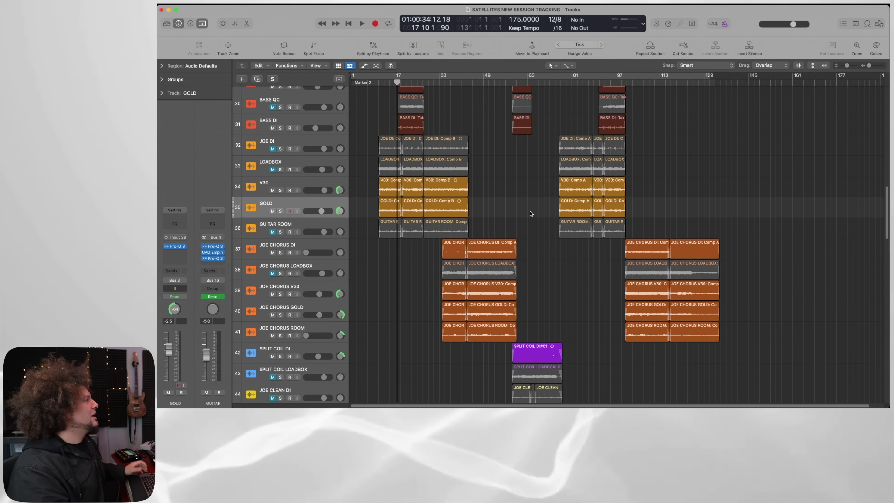
Solo the V30 and GOLD guitar tracks 34 and 35, play them through bars 14 to 20, and stop playback.
{"action": "left_click", "coordinate": [306, 328]}
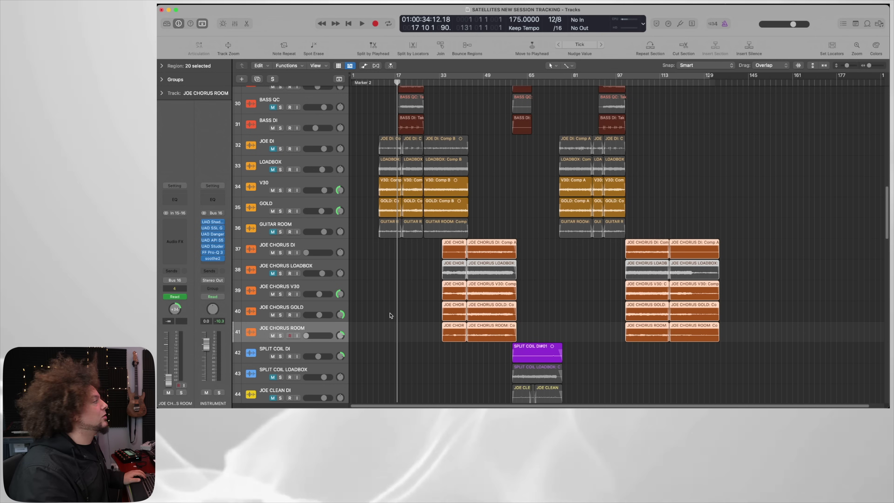
{"action": "left_click", "coordinate": [290, 187]}
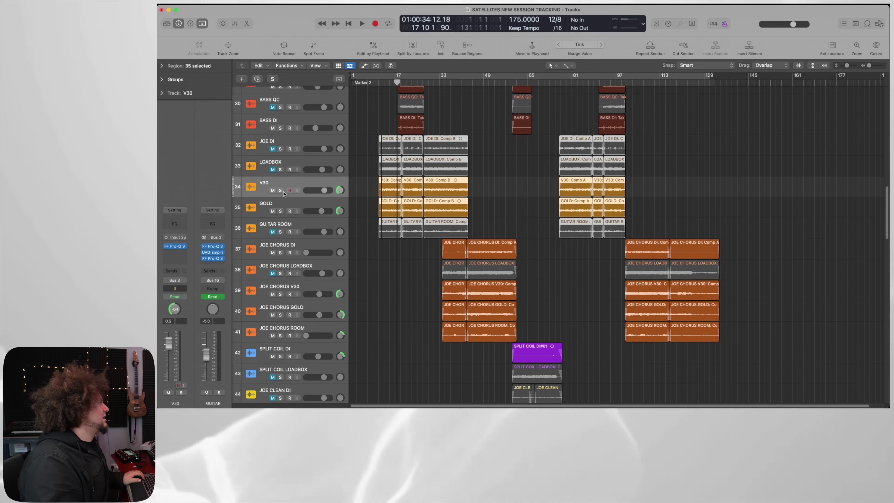
{"action": "left_click", "coordinate": [281, 190]}
{"action": "left_click", "coordinate": [280, 210]}
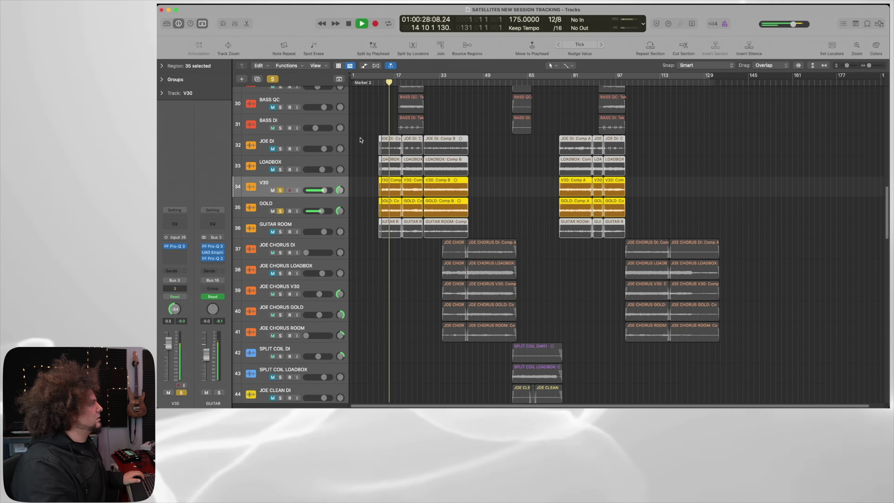
{"action": "scroll", "coordinate": [360, 142], "scroll_direction": "up", "scroll_amount": 5}
{"action": "scroll", "coordinate": [365, 148], "scroll_direction": "down", "scroll_amount": 5}
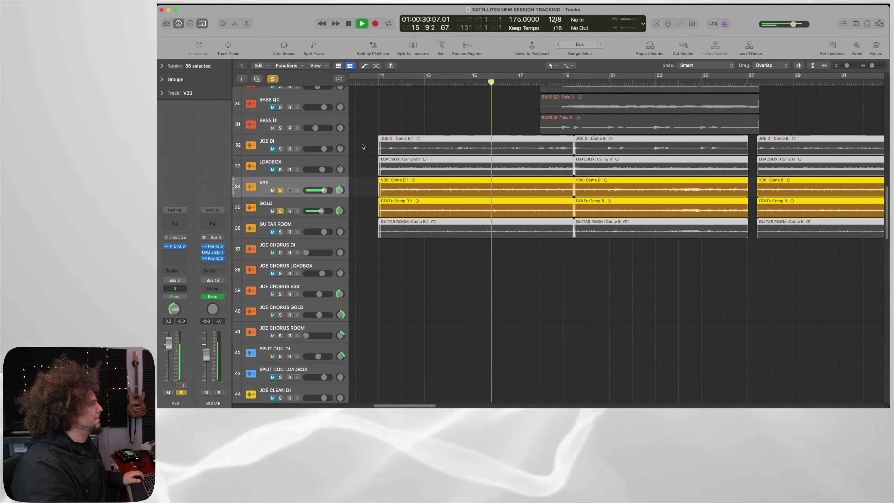
{"action": "scroll", "coordinate": [368, 160], "scroll_direction": "down", "scroll_amount": 3}
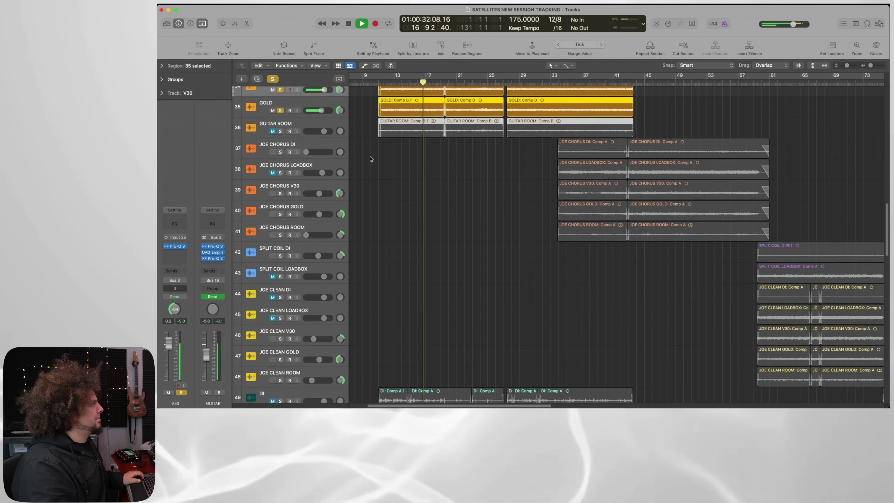
{"action": "scroll", "coordinate": [364, 155], "scroll_direction": "up", "scroll_amount": 5}
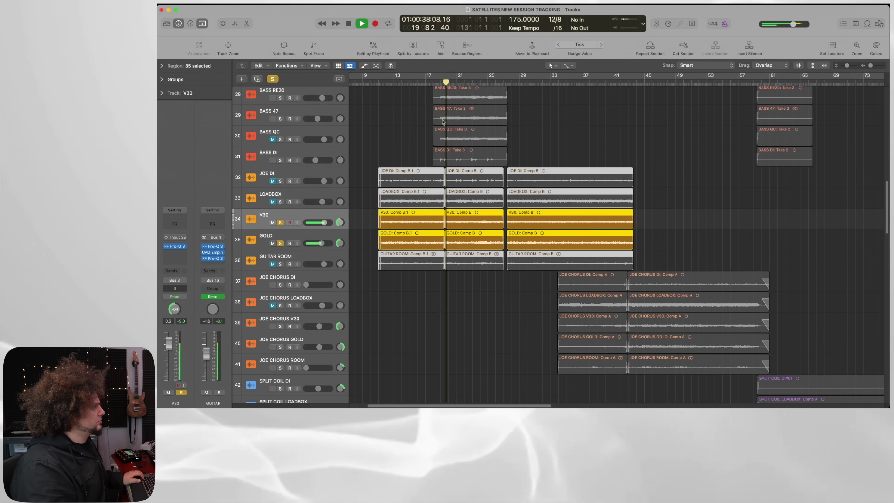
{"action": "scroll", "coordinate": [352, 225], "scroll_direction": "up", "scroll_amount": 3}
{"action": "key", "text": "space"}
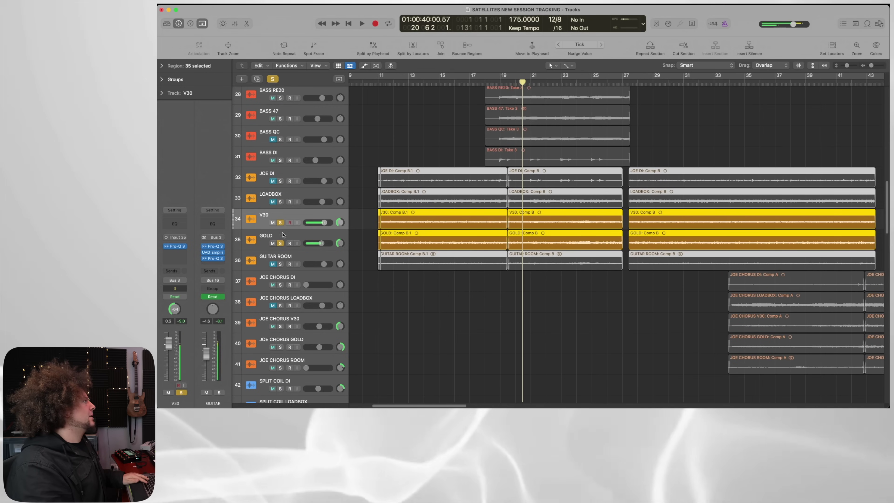
Remove the solo from GOLD and play the V30 guitar track alone, restarting playback from around bar 29.
{"action": "left_click", "coordinate": [280, 243]}
{"action": "key", "text": "space"}
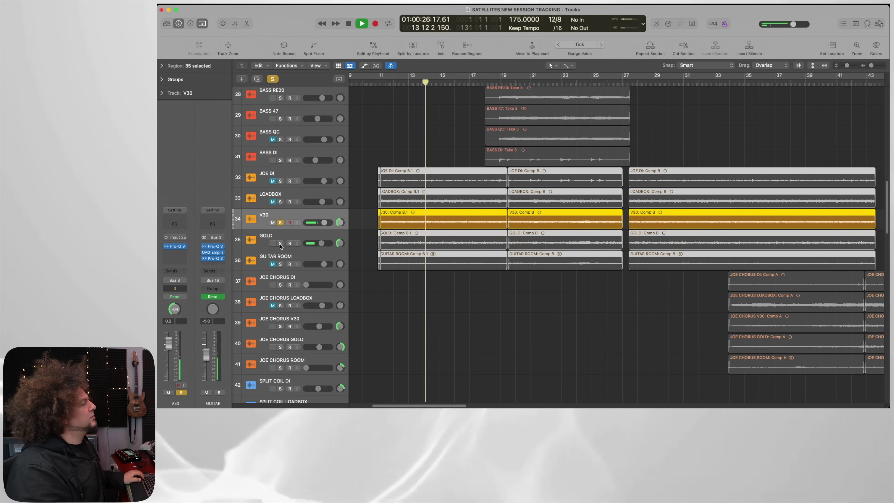
{"action": "scroll", "coordinate": [417, 141], "scroll_direction": "right", "scroll_amount": 5}
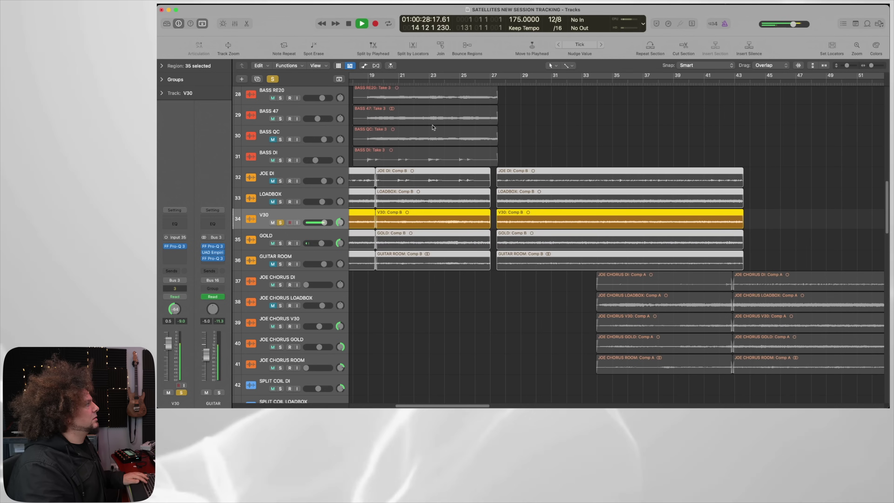
{"action": "scroll", "coordinate": [583, 86], "scroll_direction": "right", "scroll_amount": 8}
{"action": "scroll", "coordinate": [573, 86], "scroll_direction": "left", "scroll_amount": 9}
{"action": "key", "text": "space"}
{"action": "left_click", "coordinate": [547, 83]}
{"action": "key", "text": "space"}
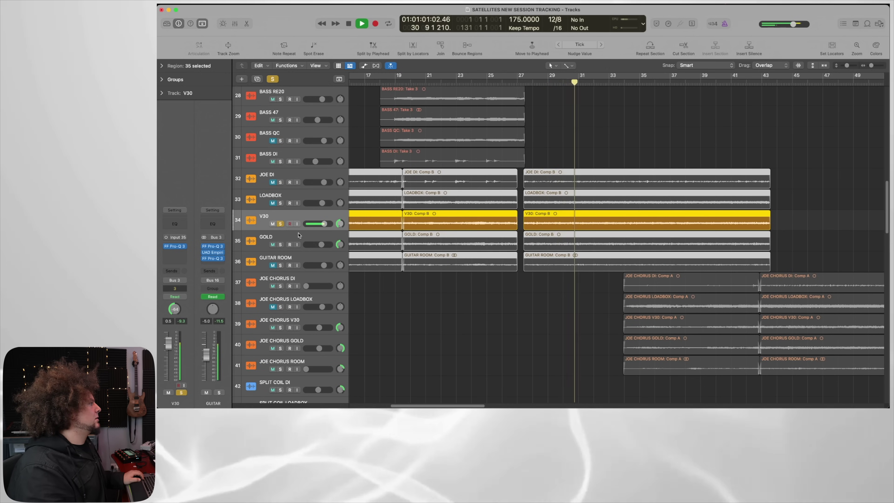
Solo GOLD in place of V30, replay the section from around bar 29, and solo V30 alongside it again.
{"action": "left_click", "coordinate": [281, 244]}
{"action": "left_click", "coordinate": [280, 224]}
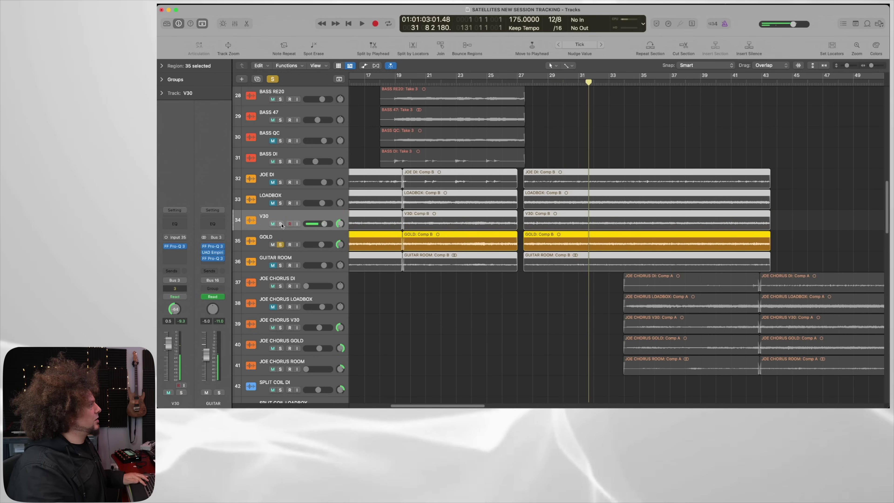
{"action": "key", "text": "space"}
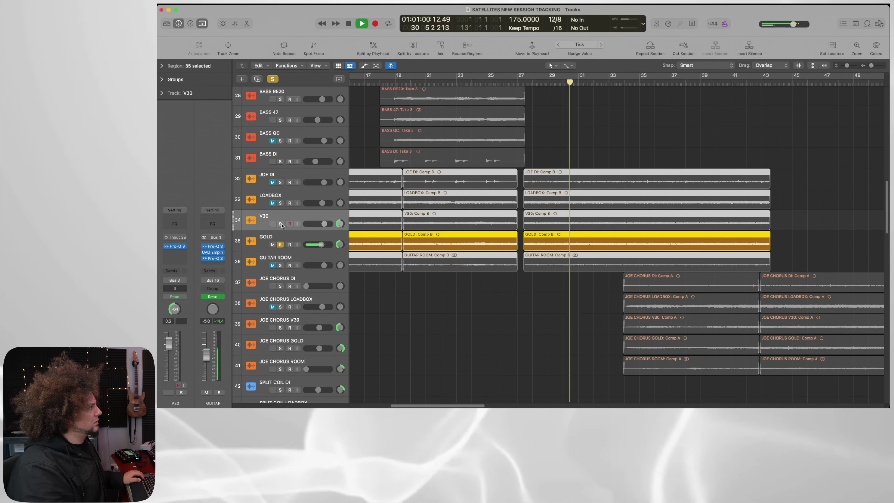
{"action": "left_click", "coordinate": [281, 224]}
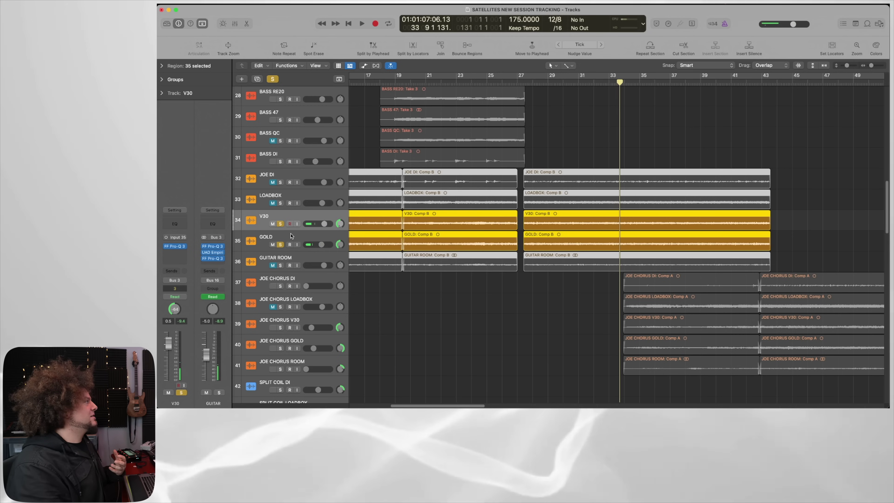
Play the soloed V30 and GOLD guitars with the mixer shown, reset the V30 fader to 0.0 dB, and clear both solos.
{"action": "left_click", "coordinate": [236, 24]}
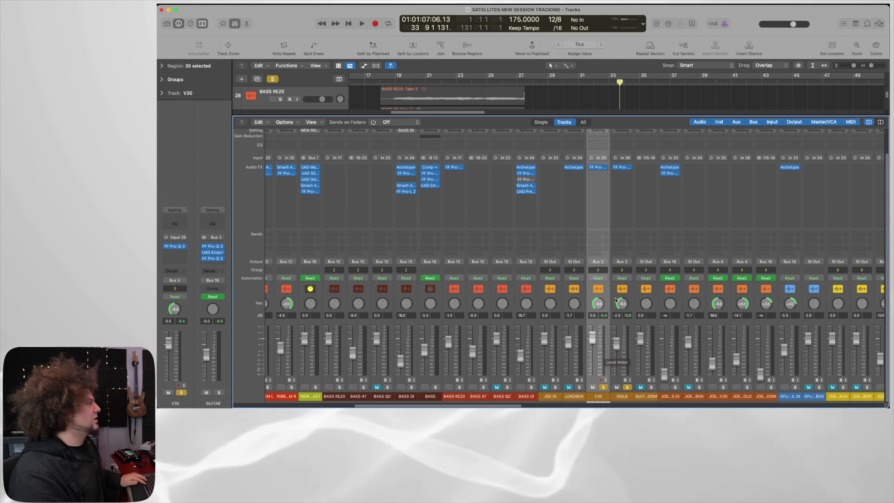
{"action": "key", "text": "space"}
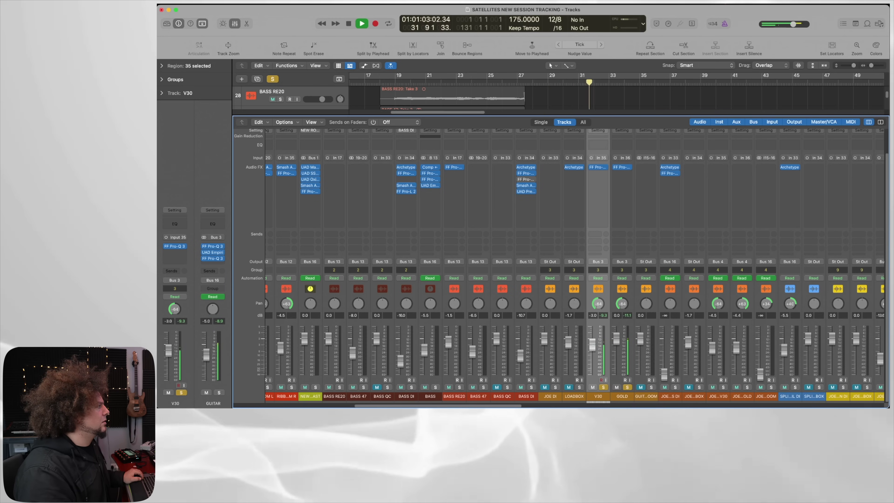
{"action": "left_click", "coordinate": [592, 347], "text": "alt"}
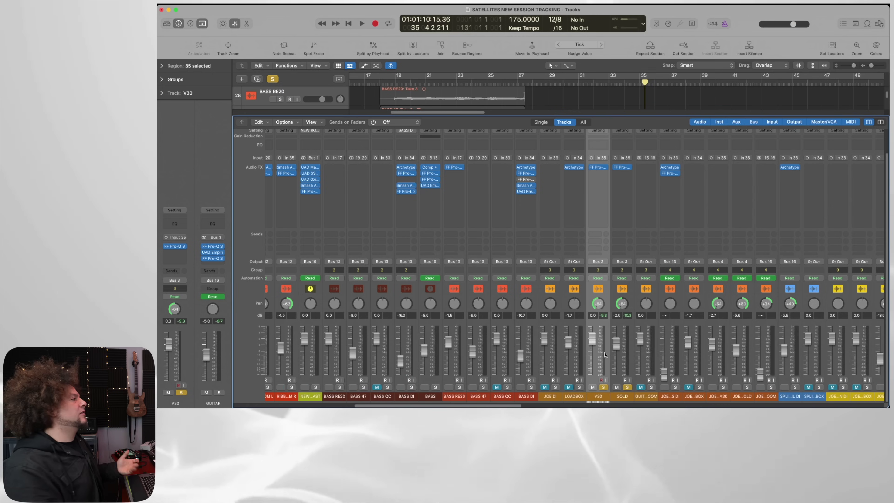
{"action": "left_click", "coordinate": [603, 387]}
{"action": "key", "text": "x"}
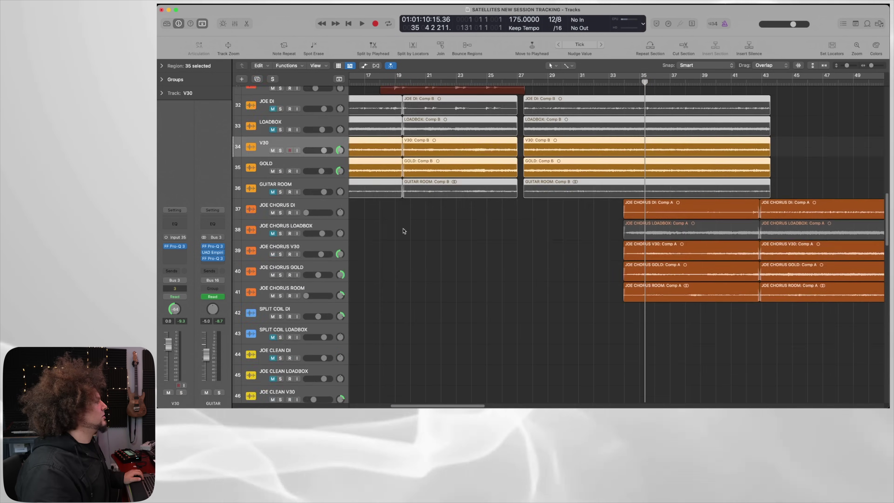
Solo the second guitarist's V30 and GOLD tracks 51 and 54, play them from around bar 29, and stop playback.
{"action": "scroll", "coordinate": [402, 226], "scroll_direction": "down", "scroll_amount": 3}
{"action": "scroll", "coordinate": [401, 225], "scroll_direction": "down", "scroll_amount": 5}
{"action": "scroll", "coordinate": [401, 228], "scroll_direction": "up", "scroll_amount": 2}
{"action": "scroll", "coordinate": [401, 228], "scroll_direction": "down", "scroll_amount": 1}
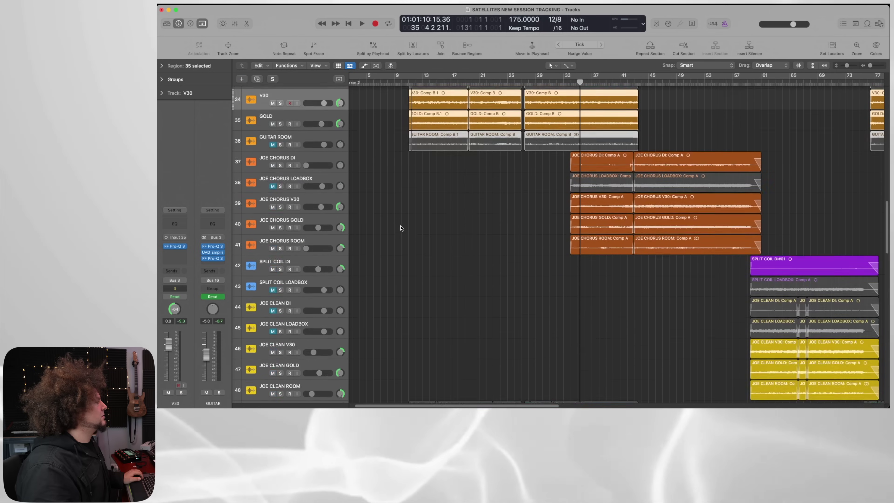
{"action": "scroll", "coordinate": [400, 228], "scroll_direction": "down", "scroll_amount": 8}
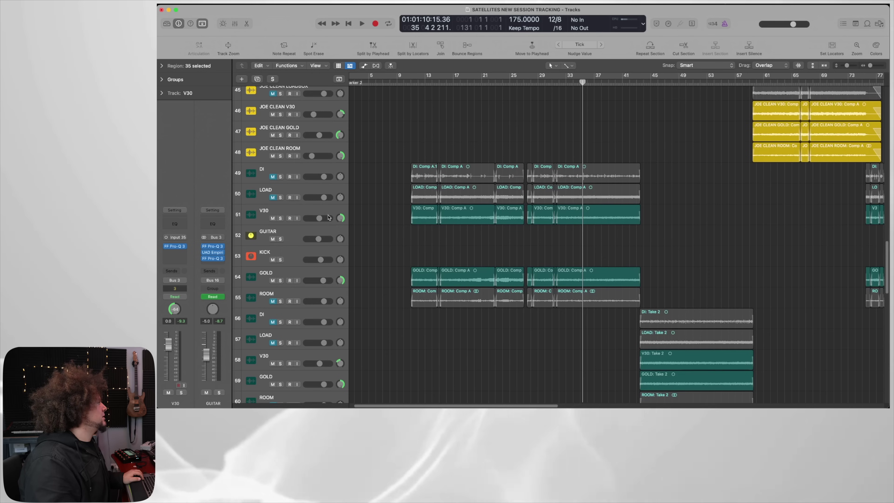
{"action": "left_click", "coordinate": [281, 219]}
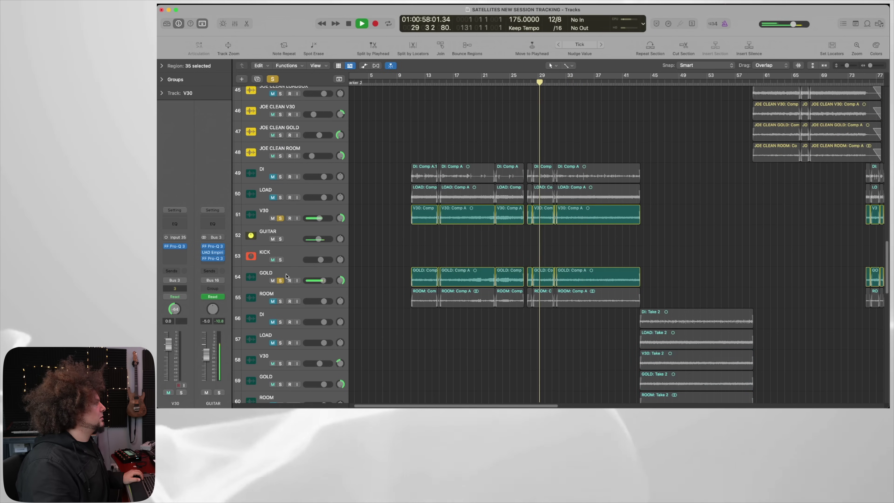
{"action": "scroll", "coordinate": [499, 244], "scroll_direction": "up", "scroll_amount": 7}
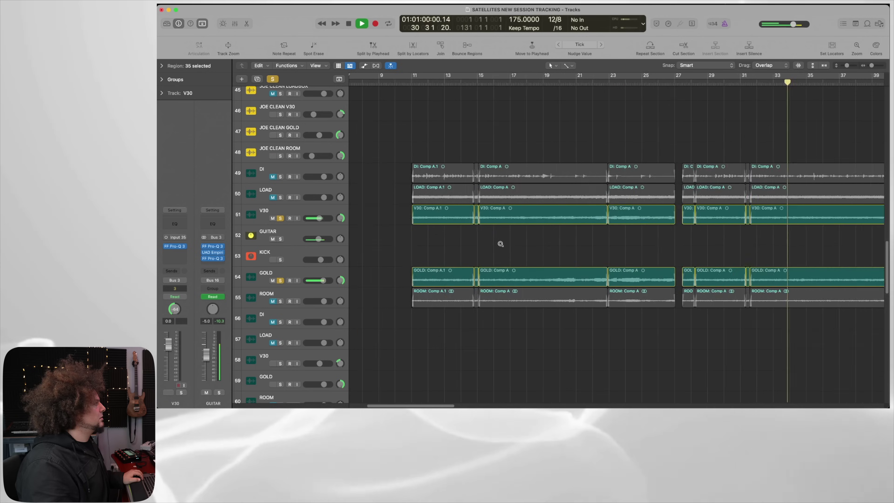
{"action": "scroll", "coordinate": [481, 244], "scroll_direction": "up", "scroll_amount": 5}
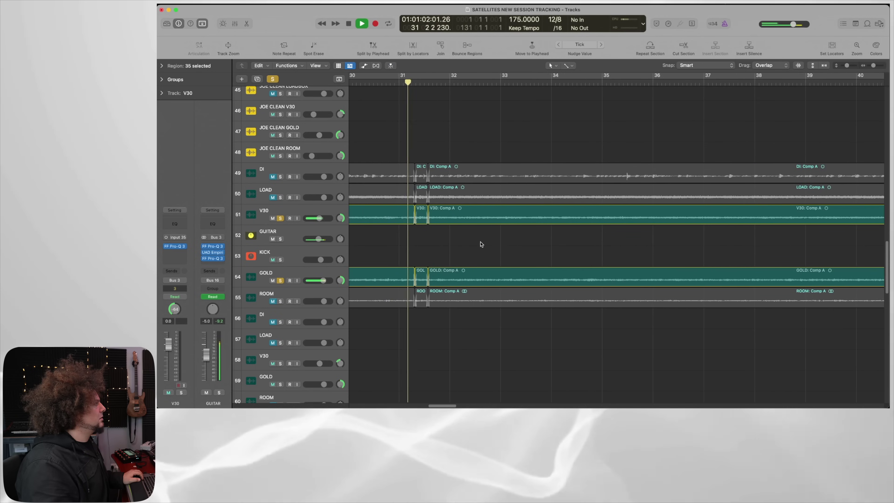
{"action": "scroll", "coordinate": [481, 244], "scroll_direction": "down", "scroll_amount": 4}
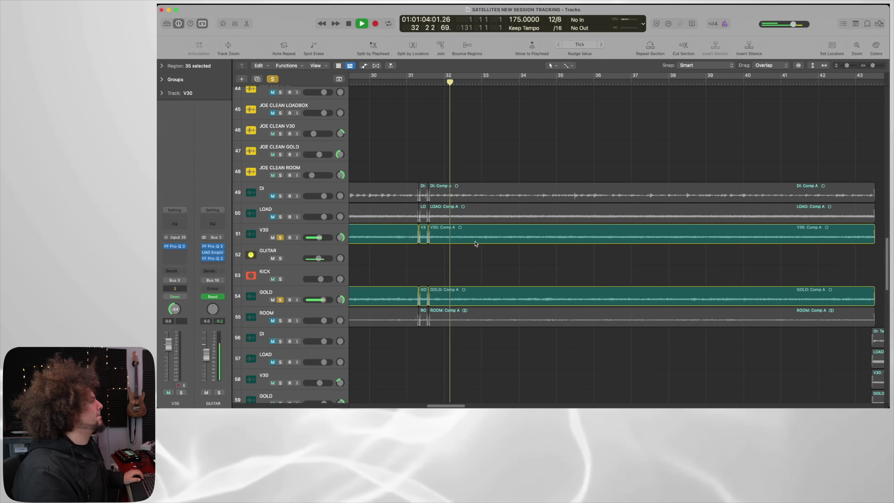
{"action": "scroll", "coordinate": [455, 247], "scroll_direction": "left", "scroll_amount": 3}
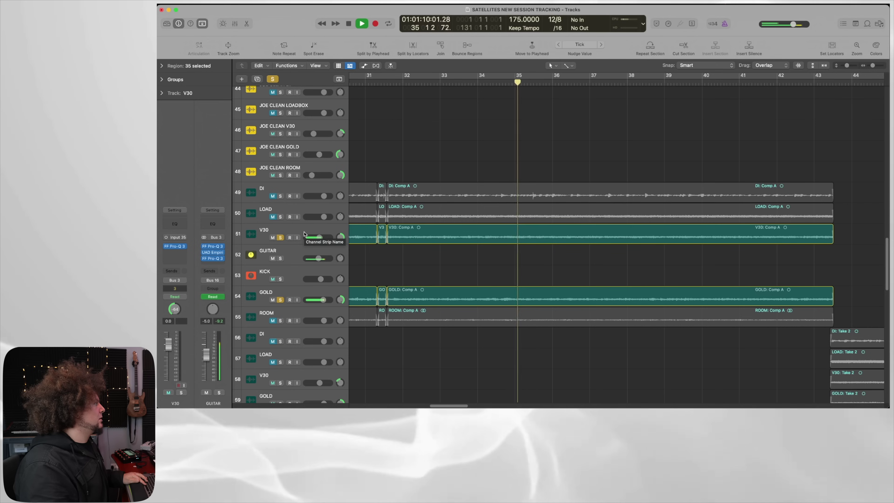
{"action": "key", "text": "space"}
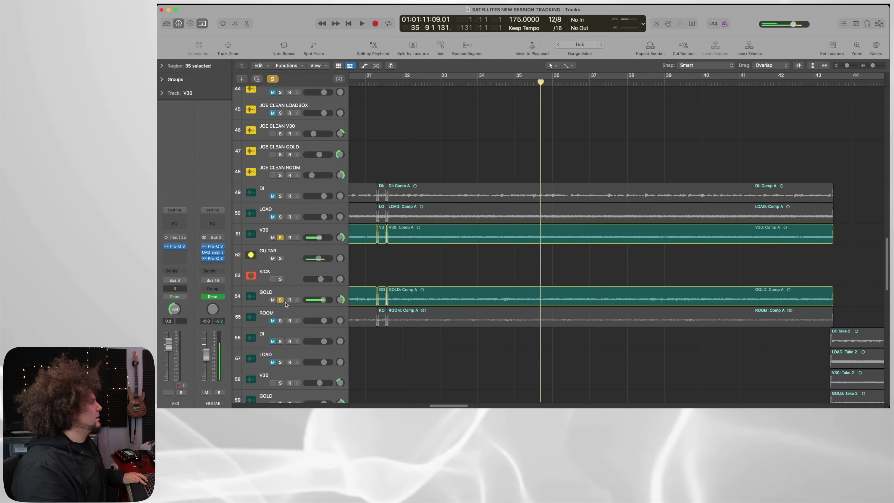
Audition the second guitarist's V30 track 51 alone, and its GOLD track 54 alone from around bar 29.
{"action": "left_click", "coordinate": [280, 238], "text": "alt"}
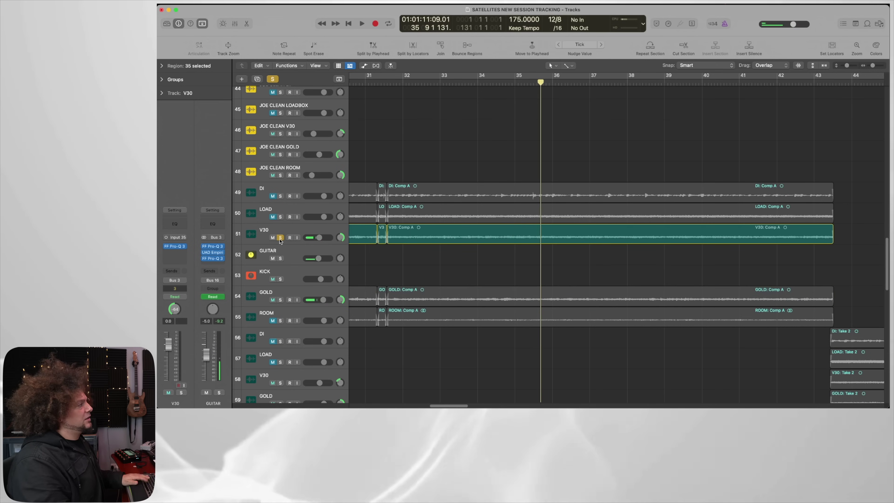
{"action": "key", "text": "space"}
{"action": "scroll", "coordinate": [490, 140], "scroll_direction": "right", "scroll_amount": 5}
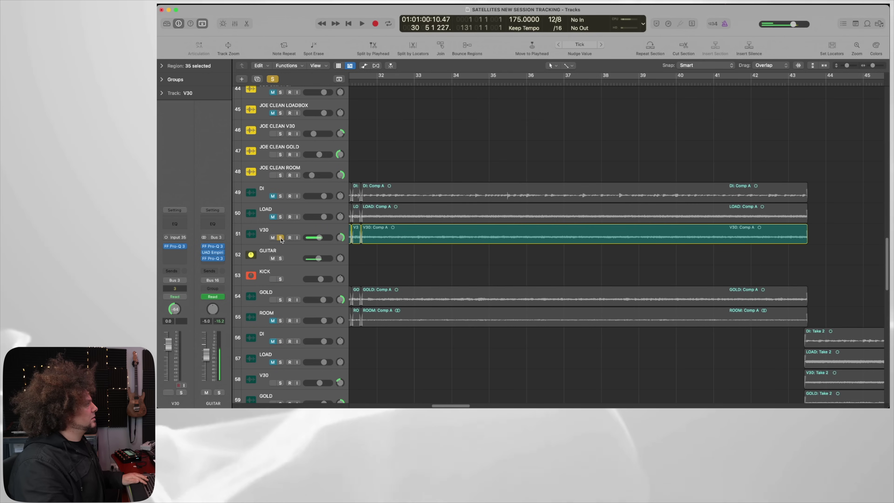
{"action": "left_click", "coordinate": [280, 300], "text": "alt"}
{"action": "key", "text": "space"}
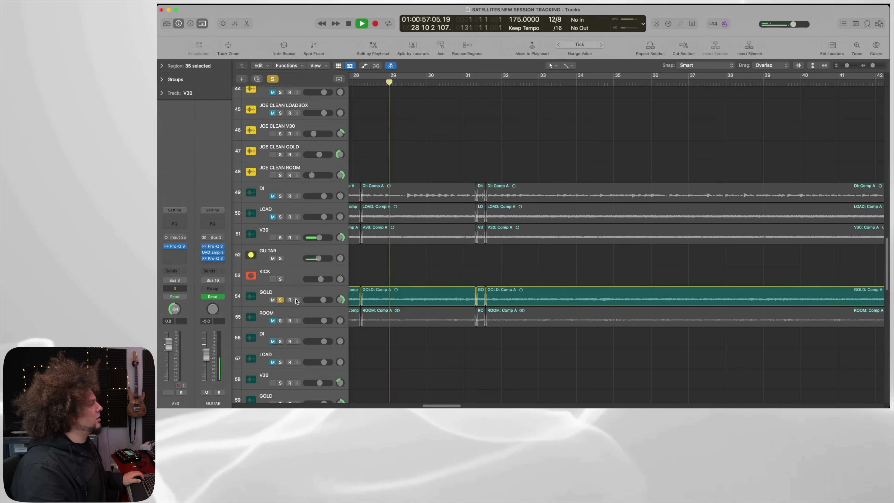
Solo both guitarists' V30 and GOLD tracks together and play them from around bar 29 with the mixer shown.
{"action": "left_click", "coordinate": [280, 237]}
{"action": "key", "text": "x"}
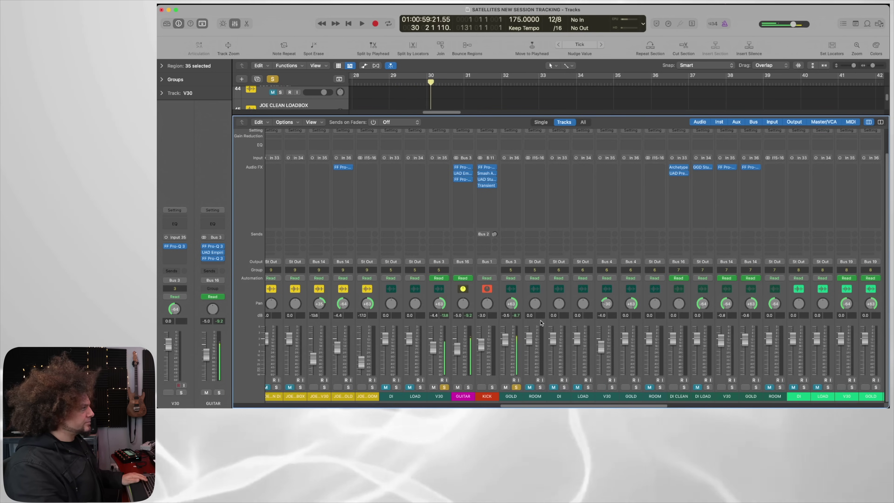
{"action": "scroll", "coordinate": [540, 321], "scroll_direction": "left", "scroll_amount": 3}
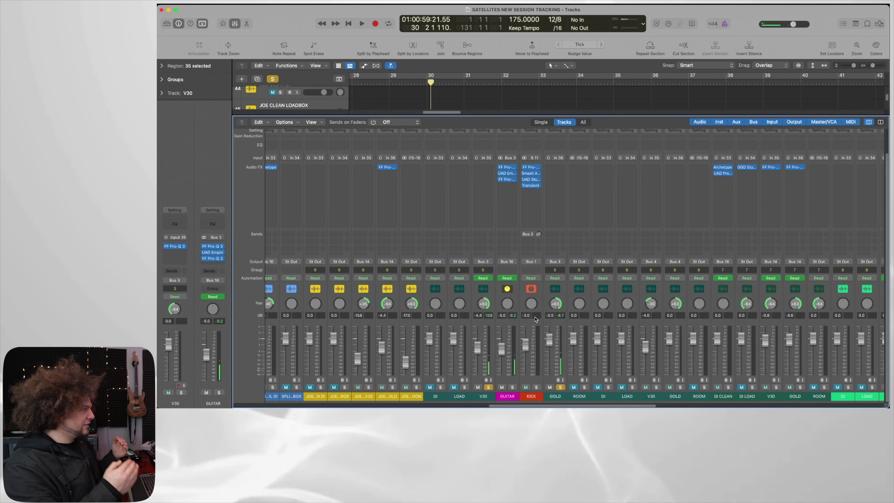
{"action": "scroll", "coordinate": [535, 320], "scroll_direction": "left", "scroll_amount": 20}
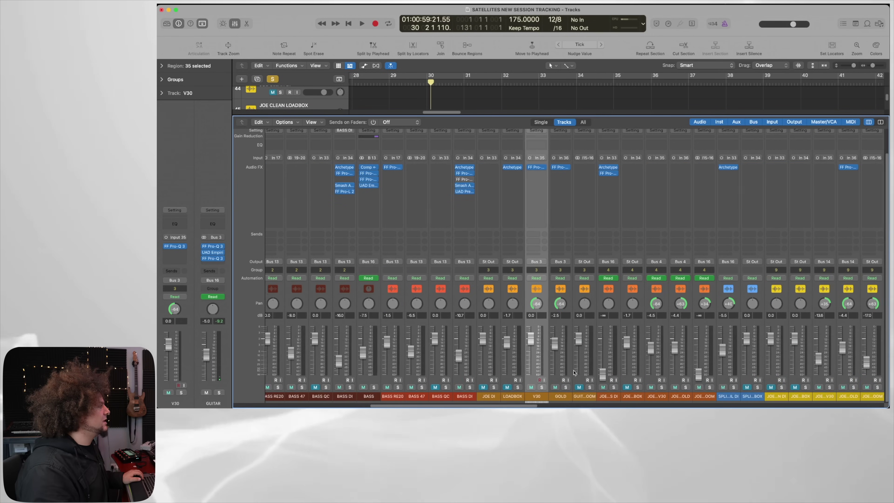
{"action": "key", "text": "space"}
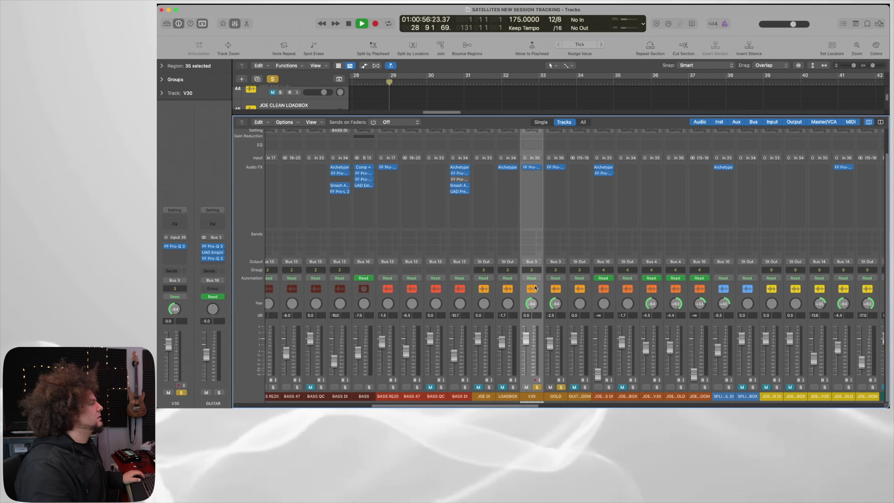
{"action": "scroll", "coordinate": [535, 317], "scroll_direction": "right", "scroll_amount": 6}
{"action": "scroll", "coordinate": [528, 278], "scroll_direction": "right", "scroll_amount": 7}
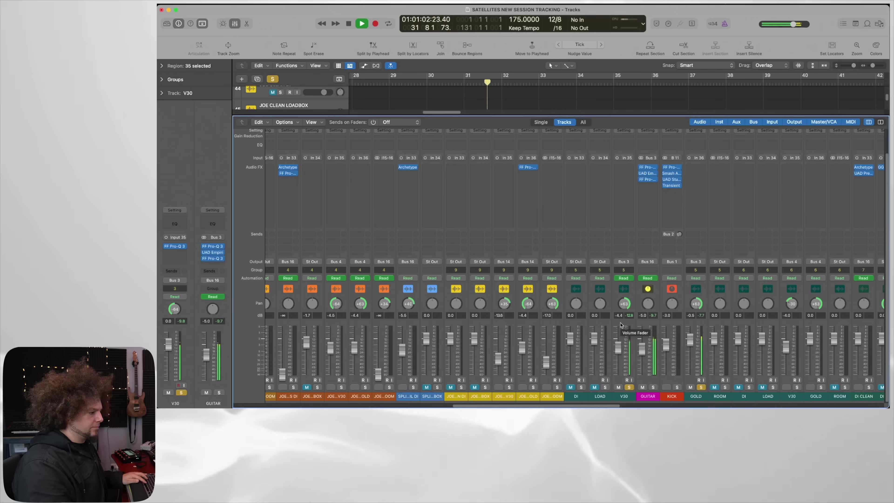
{"action": "key", "text": "space"}
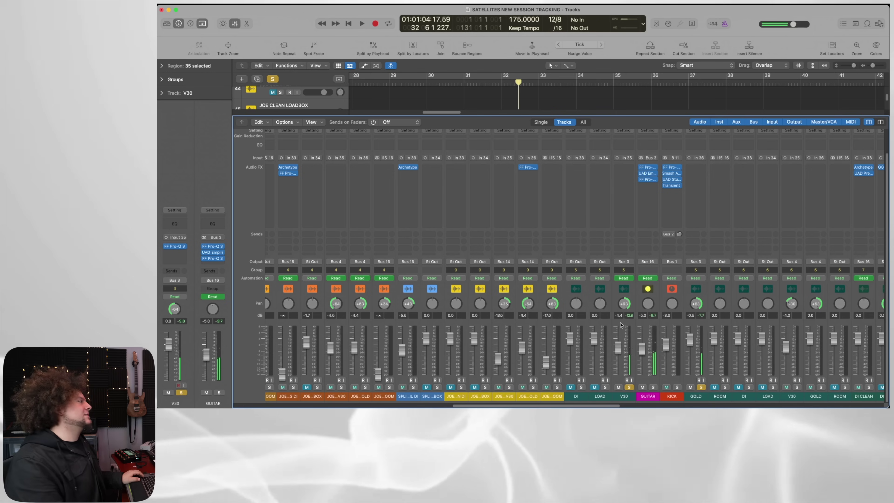
Clear the track solos and play the GUITAR bus both soloed and within the full mix.
{"action": "left_click", "coordinate": [272, 79]}
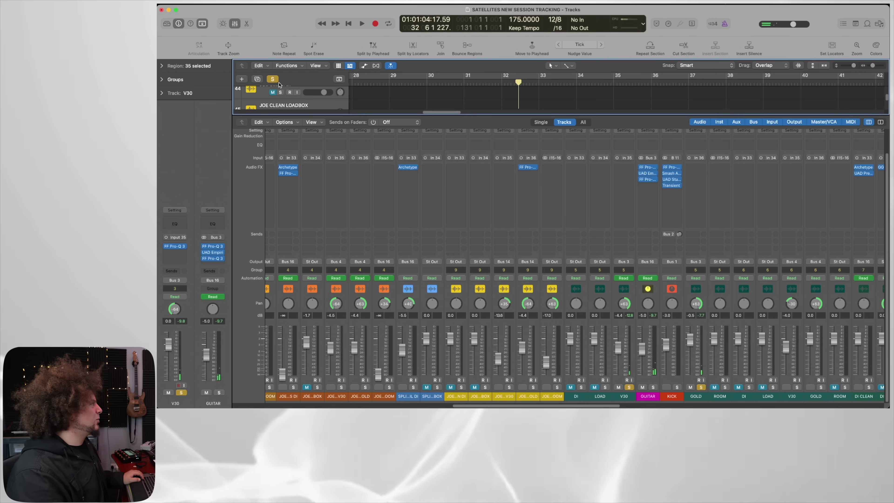
{"action": "scroll", "coordinate": [601, 392], "scroll_direction": "right", "scroll_amount": 3}
{"action": "left_click", "coordinate": [590, 387]}
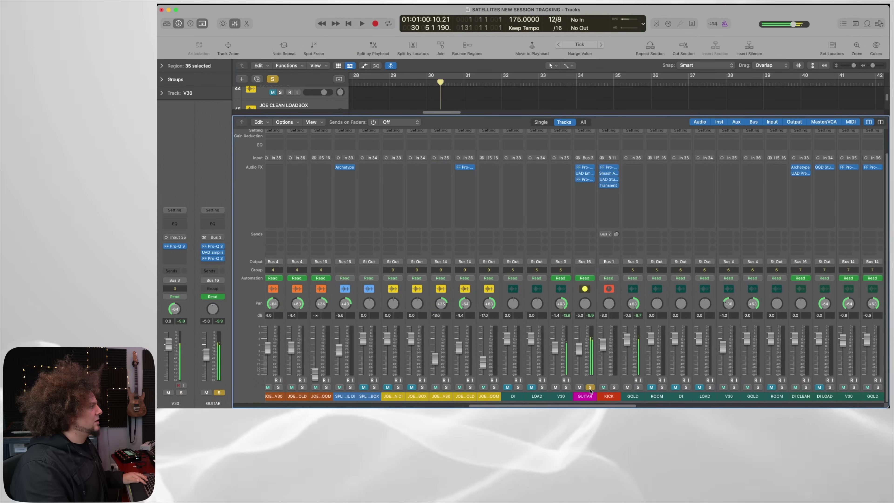
{"action": "key", "text": "space"}
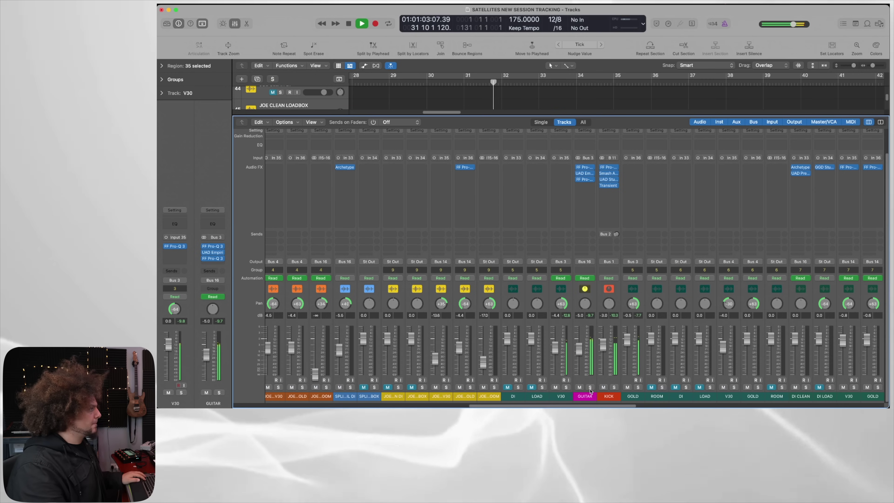
{"action": "scroll", "coordinate": [589, 388], "scroll_direction": "right", "scroll_amount": 5}
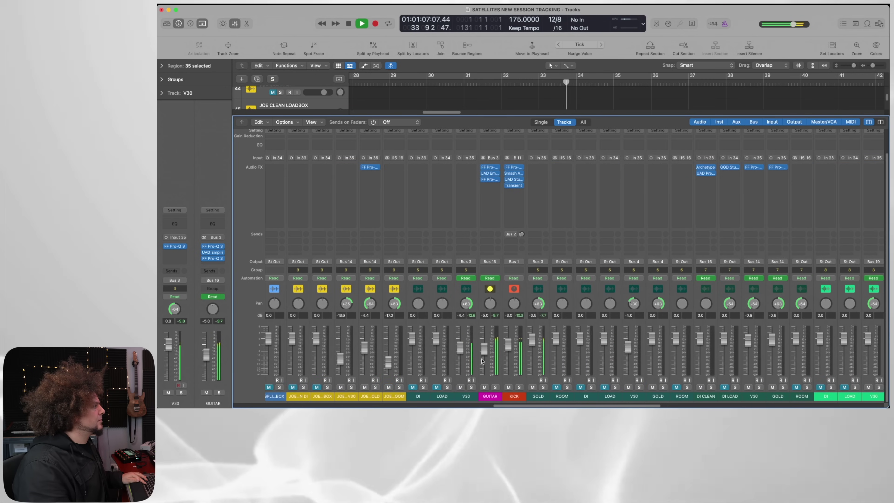
{"action": "key", "text": "space"}
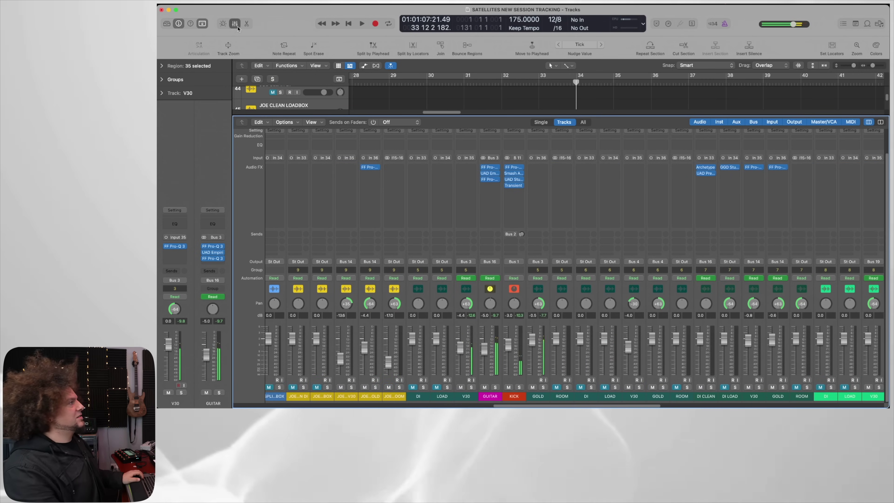
Select the GUITAR bus channel in the mixer, and view and close the FF Pro-Q 3 on JOE CLEAN GOLD.
{"action": "left_click", "coordinate": [237, 27]}
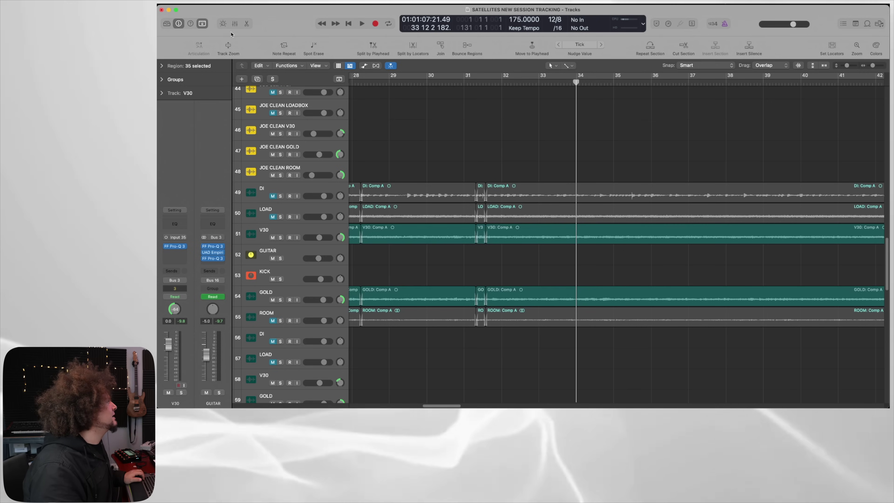
{"action": "key", "text": "x"}
{"action": "left_click", "coordinate": [479, 178]}
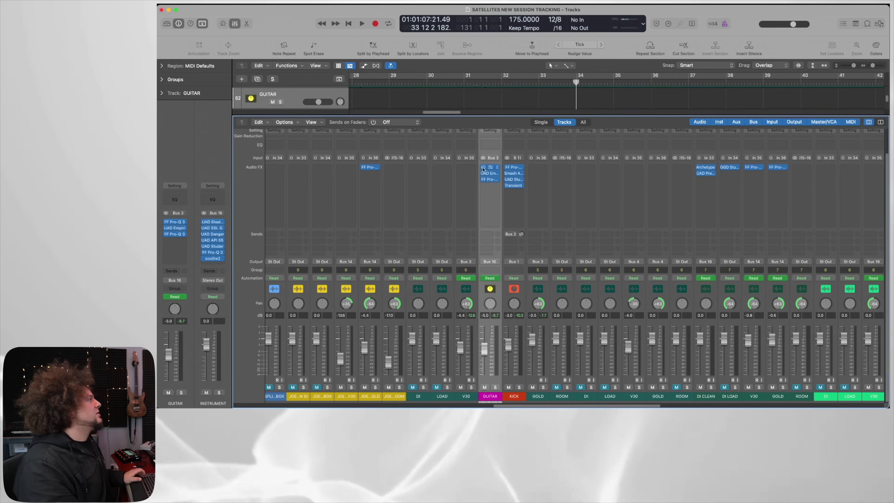
{"action": "scroll", "coordinate": [478, 223], "scroll_direction": "left", "scroll_amount": 5}
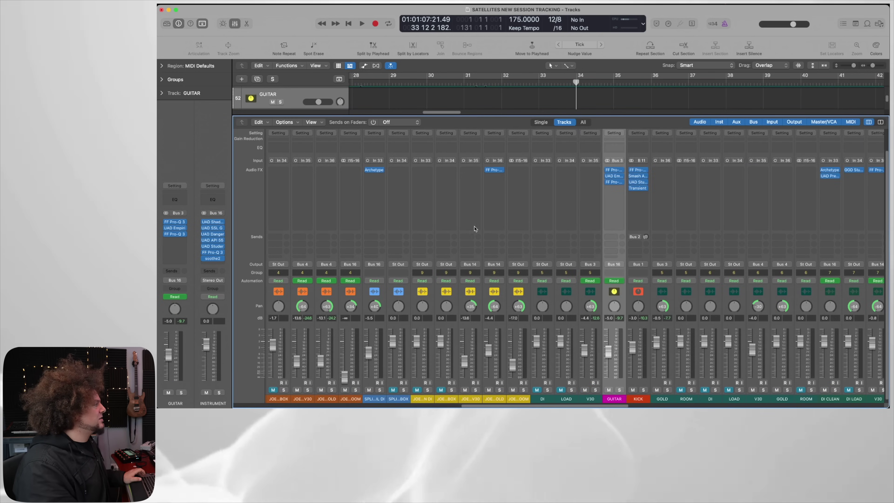
{"action": "left_click", "coordinate": [492, 171]}
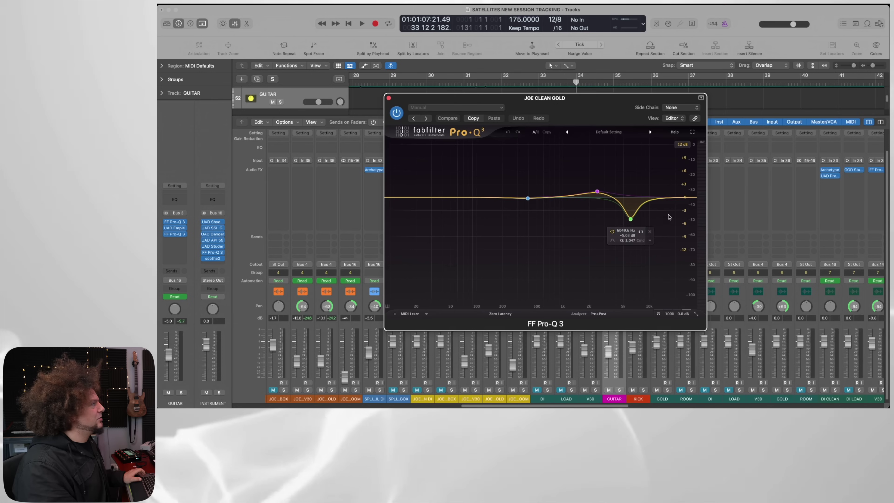
{"action": "left_click", "coordinate": [389, 98]}
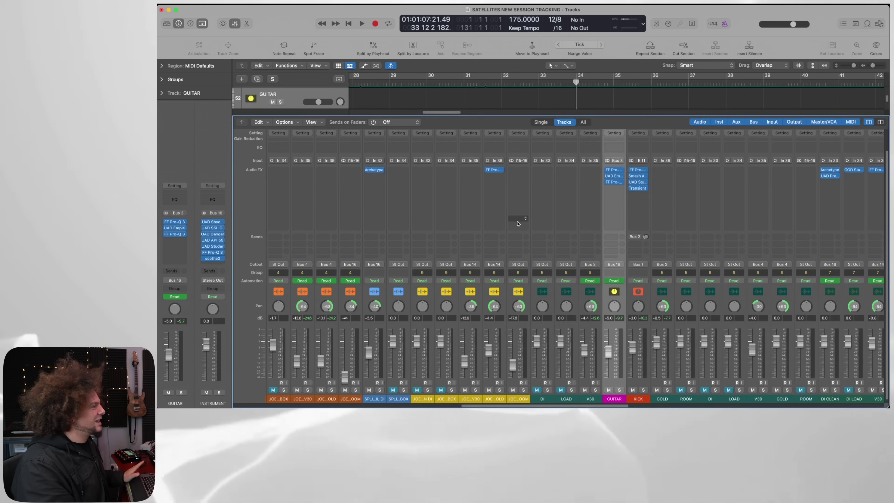
Open the first FF Pro-Q 3 on the GUITAR bus to examine its EQ curve.
{"action": "scroll", "coordinate": [493, 288], "scroll_direction": "right", "scroll_amount": 5}
{"action": "scroll", "coordinate": [506, 141], "scroll_direction": "up", "scroll_amount": 3}
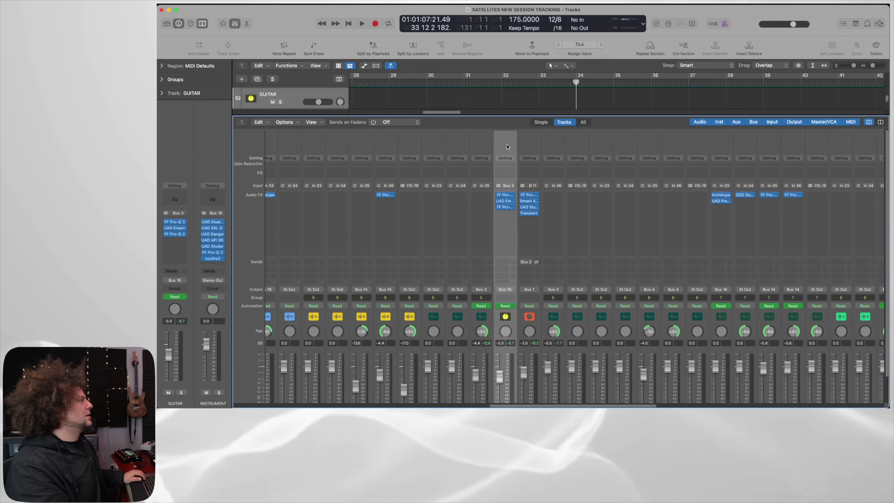
{"action": "left_click", "coordinate": [505, 196]}
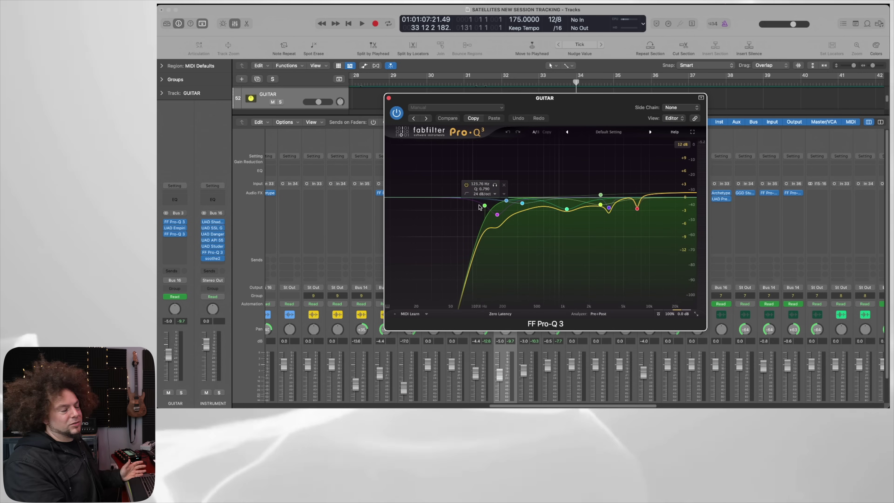
{"action": "scroll", "coordinate": [513, 378], "scroll_direction": "down", "scroll_amount": 3}
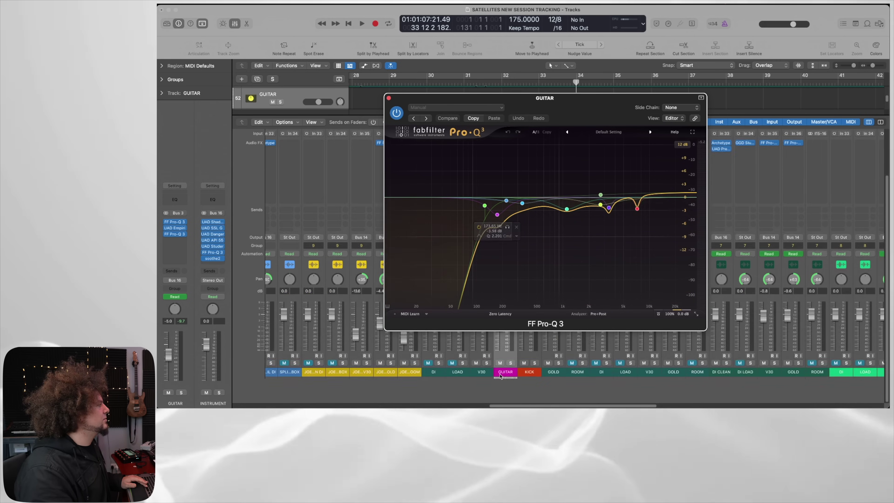
Solo the GUITAR bus, play from around bar 29, and bypass and re-enable its Pro-Q 3 to compare the sound.
{"action": "left_click", "coordinate": [511, 387]}
{"action": "key", "text": "space"}
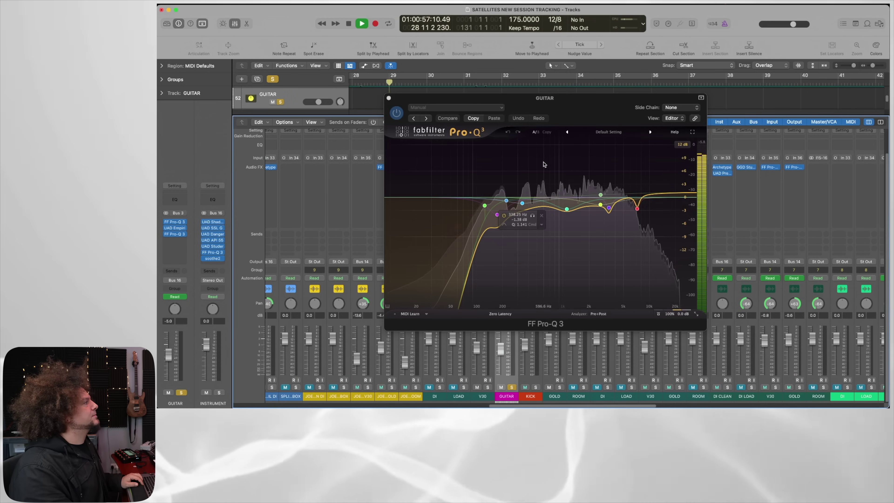
{"action": "left_click", "coordinate": [658, 314]}
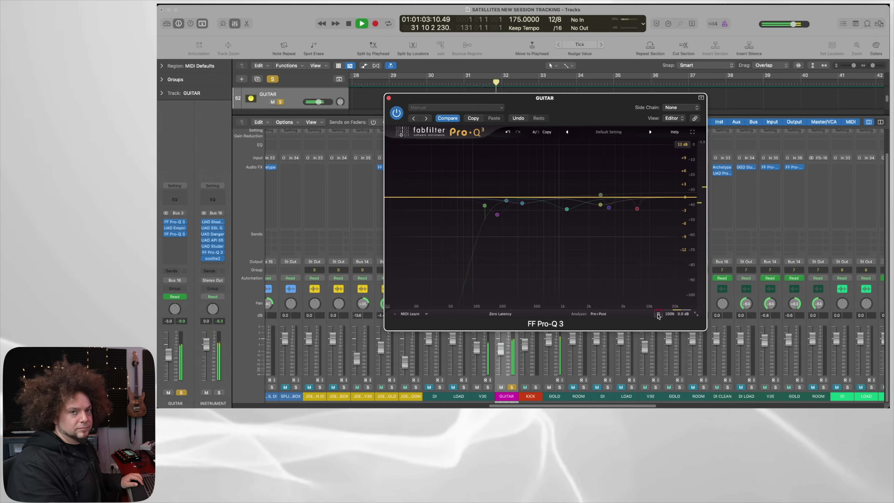
{"action": "left_click", "coordinate": [658, 314]}
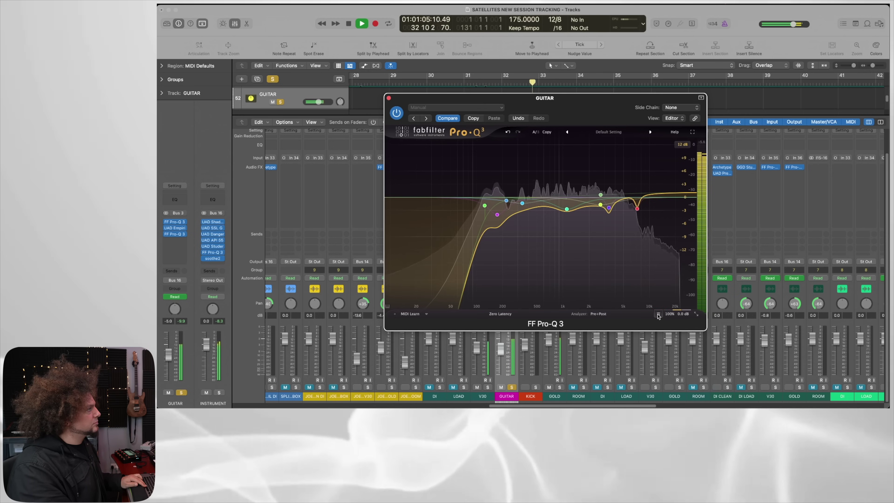
Compare the GUITAR bus sound with the first Pro-Q 3's roughly 1.1 kHz cut bypassed and re-enabled during playback, then close the EQ and unsolo the bus.
{"action": "key", "text": "space"}
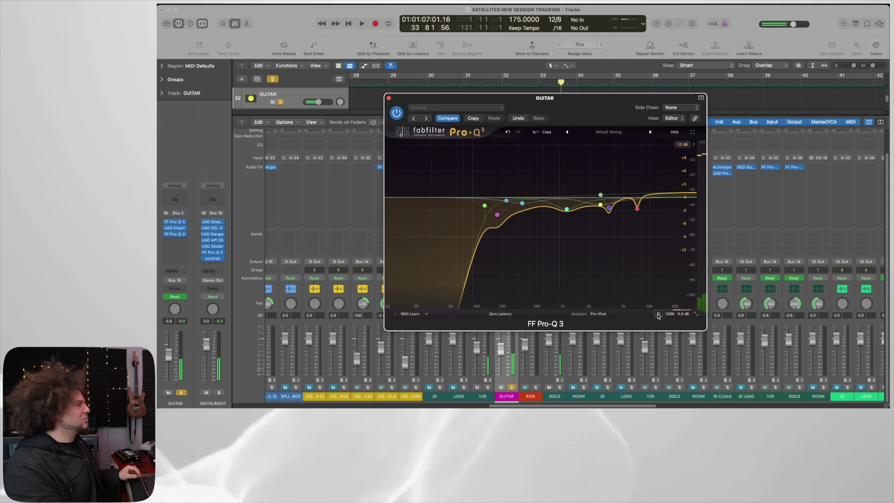
{"action": "mouse_move", "coordinate": [558, 221]}
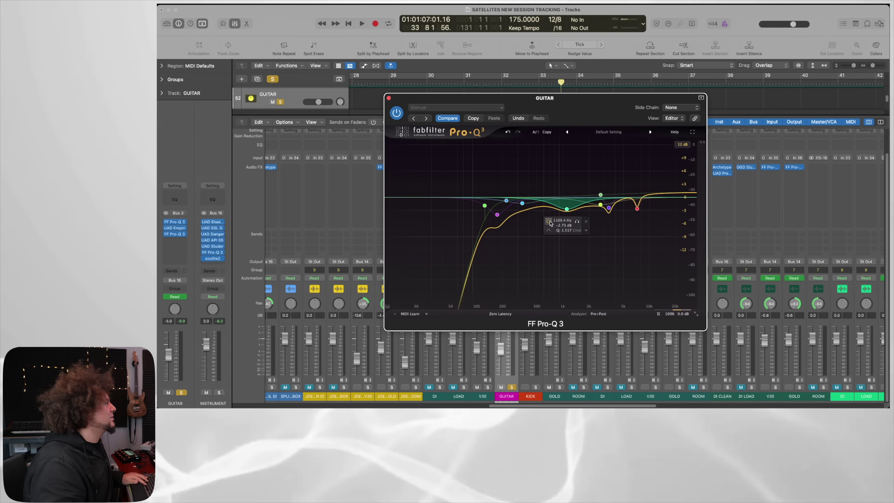
{"action": "key", "text": "space"}
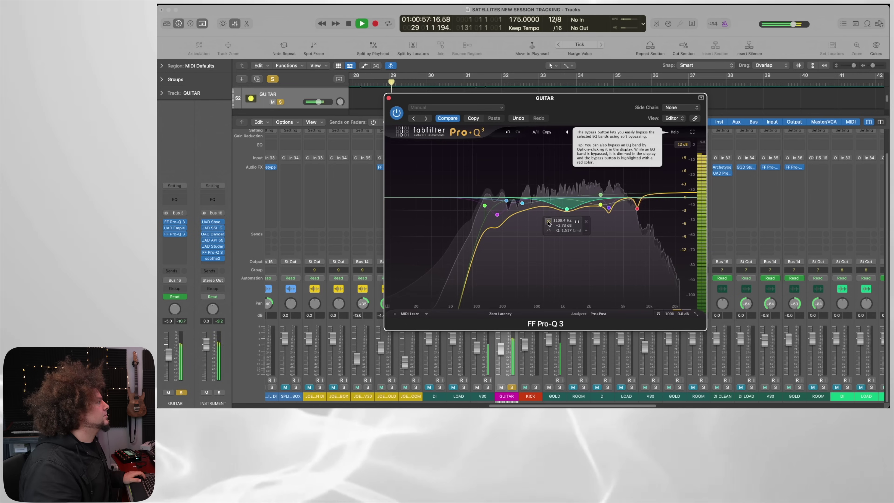
{"action": "left_click", "coordinate": [549, 221]}
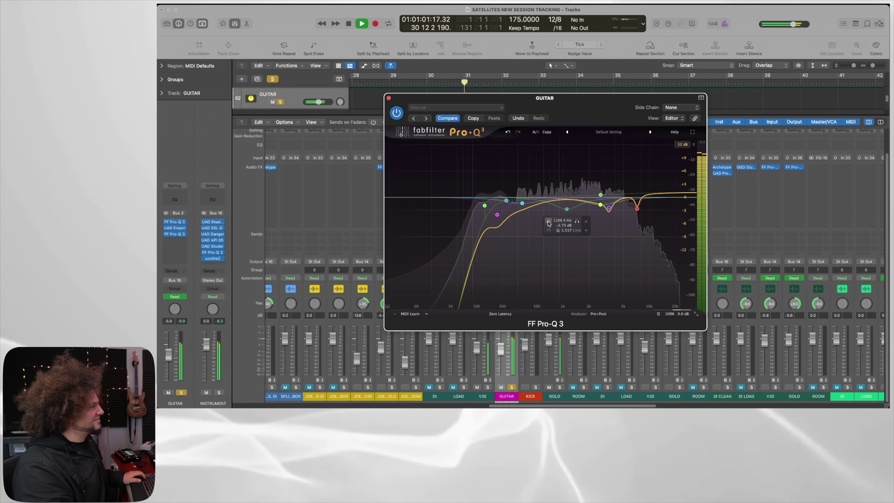
{"action": "left_click", "coordinate": [548, 222]}
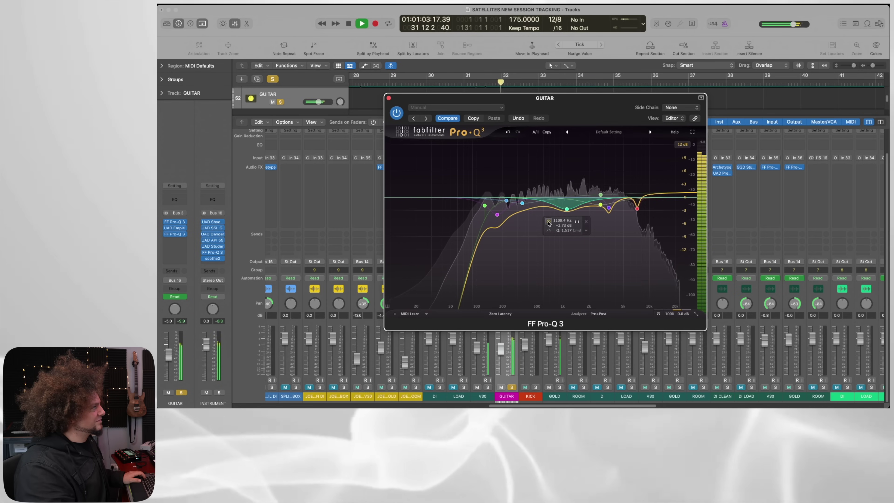
{"action": "key", "text": "space"}
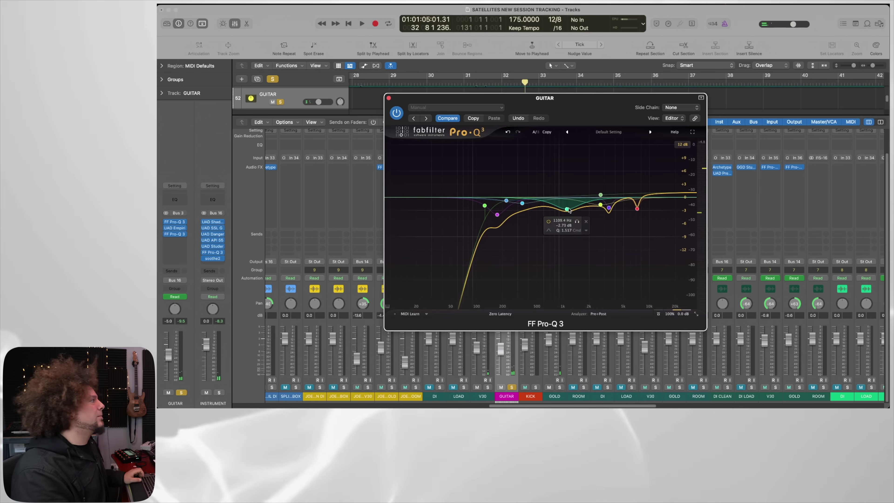
{"action": "left_click", "coordinate": [388, 98]}
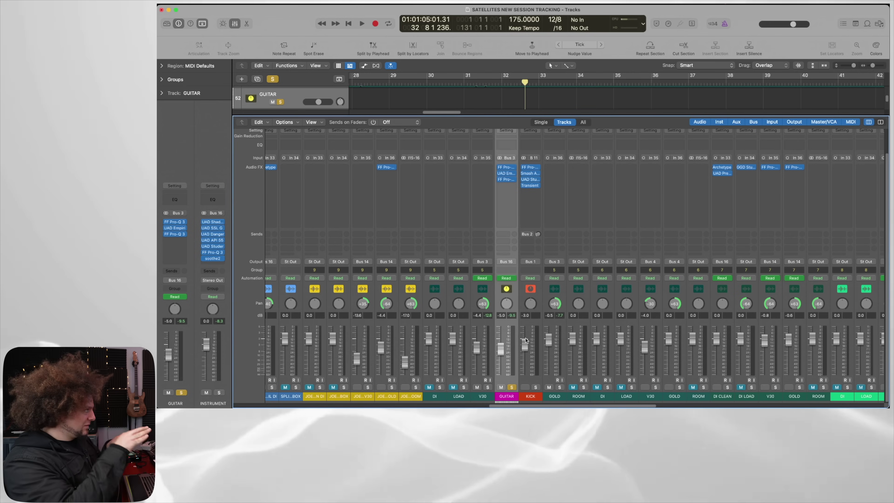
{"action": "left_click", "coordinate": [512, 388]}
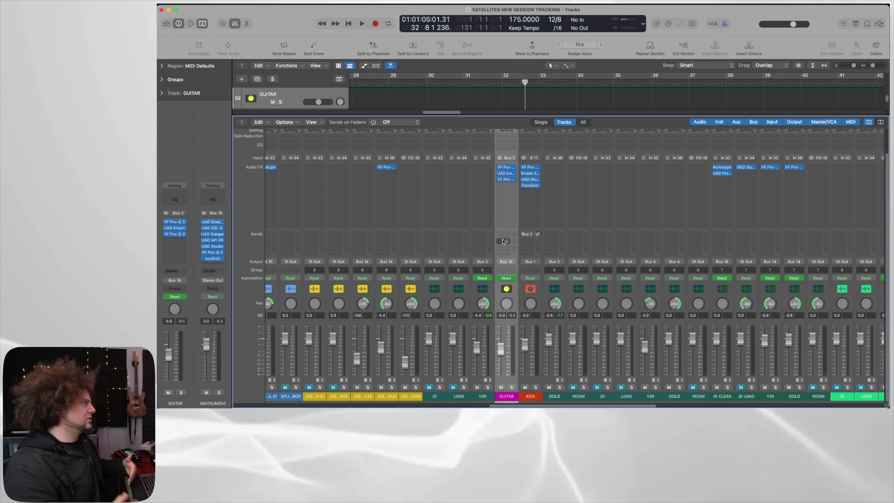
Solo the GUITAR bus and compare its sound with the UAD FATSO Jr switched off and on during playback.
{"action": "left_click", "coordinate": [505, 168]}
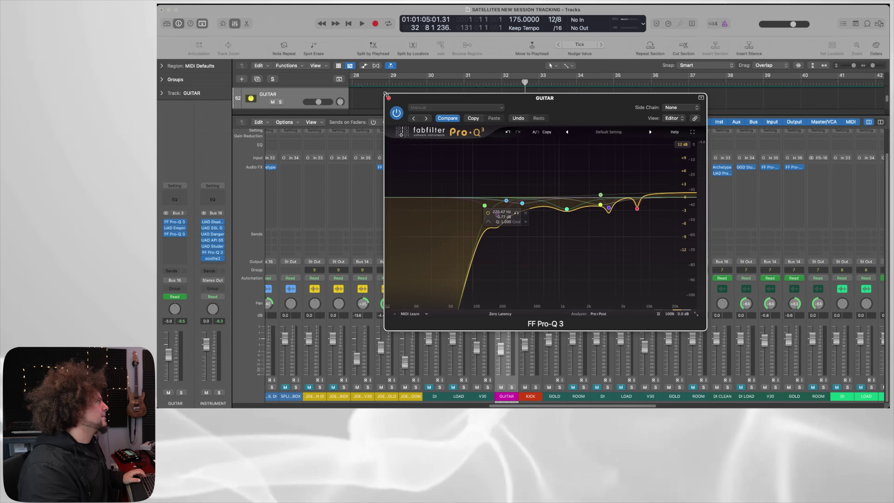
{"action": "key", "text": "super+w"}
{"action": "left_click", "coordinate": [507, 174]}
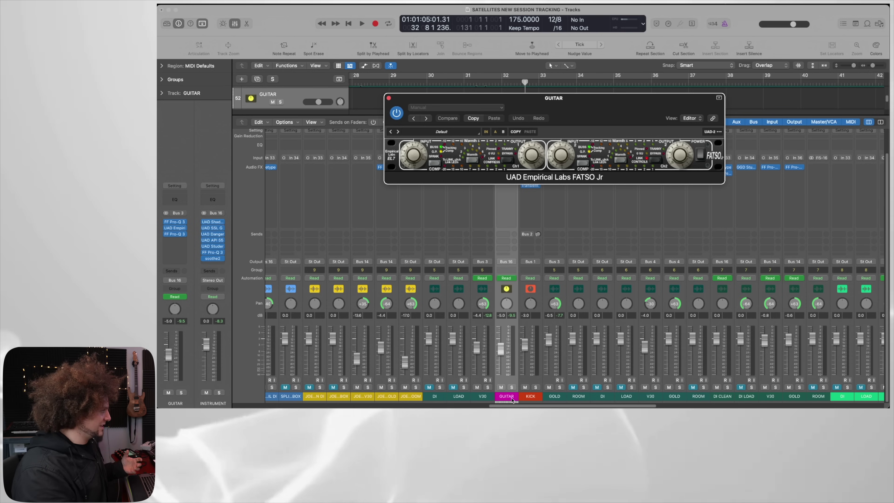
{"action": "left_click", "coordinate": [511, 387]}
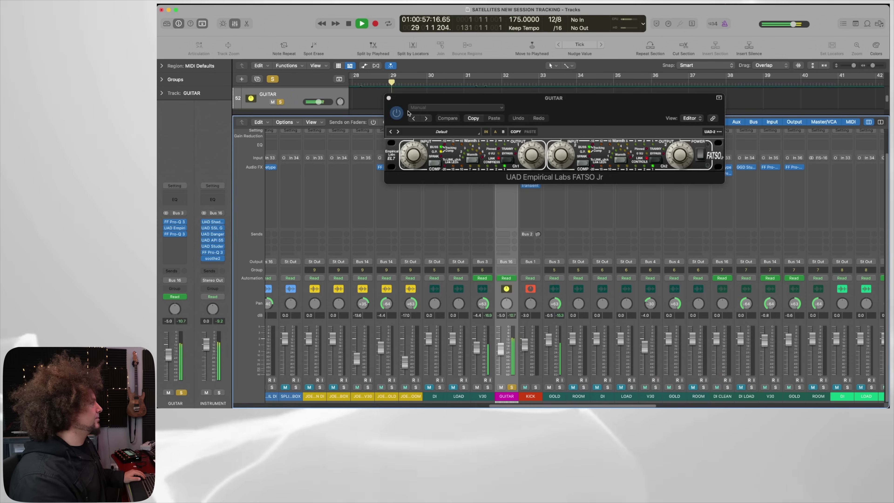
{"action": "left_click", "coordinate": [397, 113]}
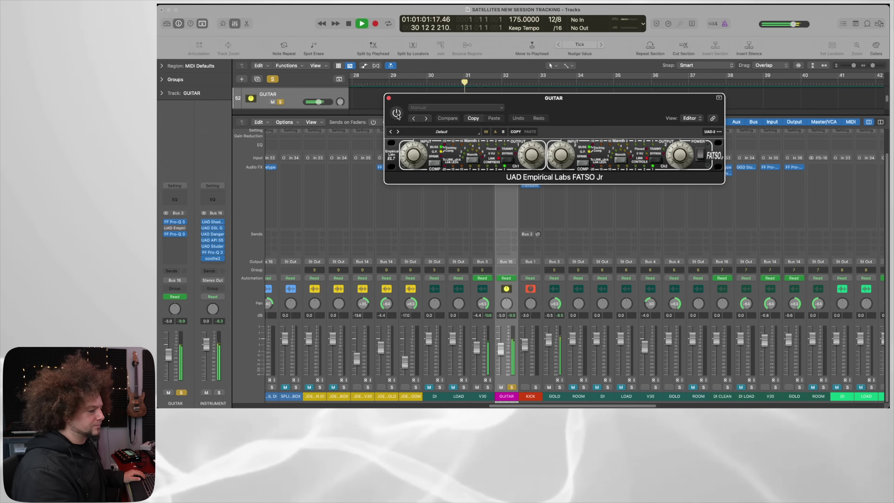
{"action": "left_click", "coordinate": [396, 113]}
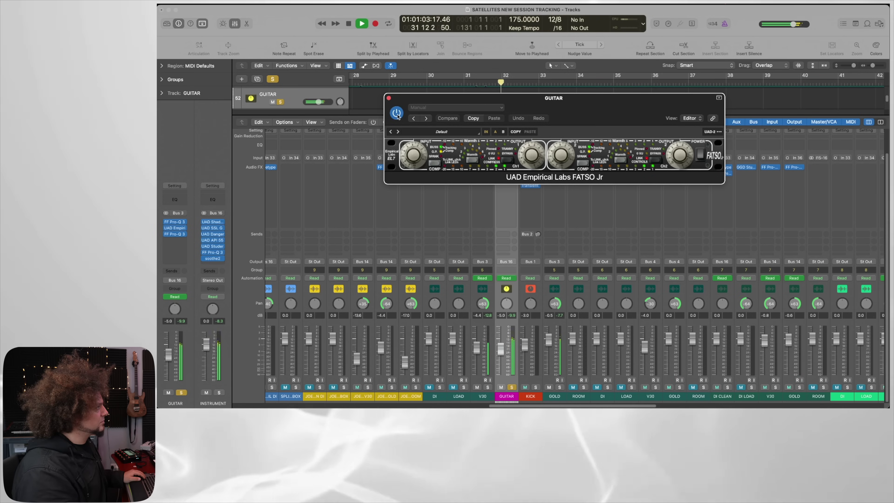
{"action": "left_click", "coordinate": [701, 159]}
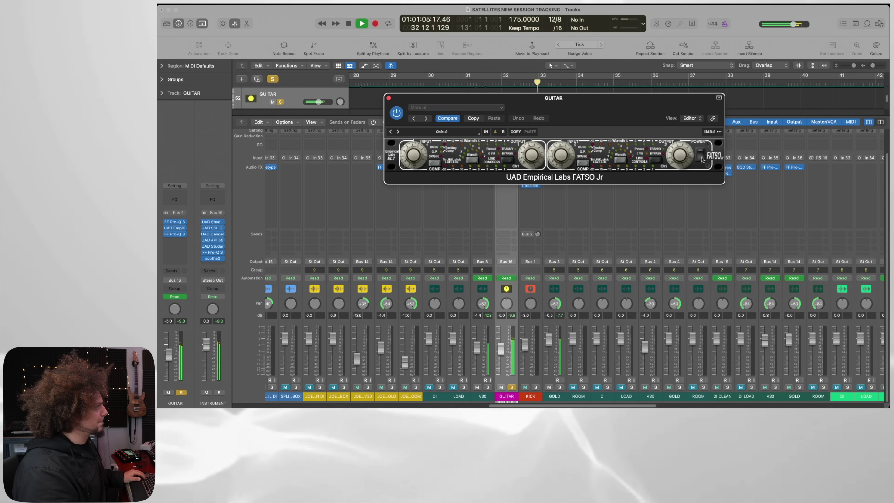
{"action": "left_click", "coordinate": [701, 159]}
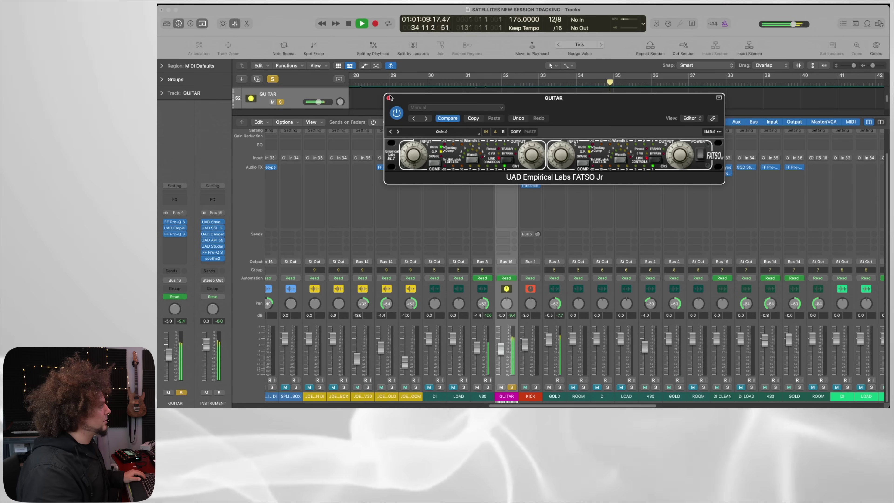
{"action": "key", "text": "super+w"}
{"action": "key", "text": "space"}
Inspect the bands of the second Pro-Q 3 on the GUITAR bus, then close it and unsolo the bus.
{"action": "left_click", "coordinate": [506, 179]}
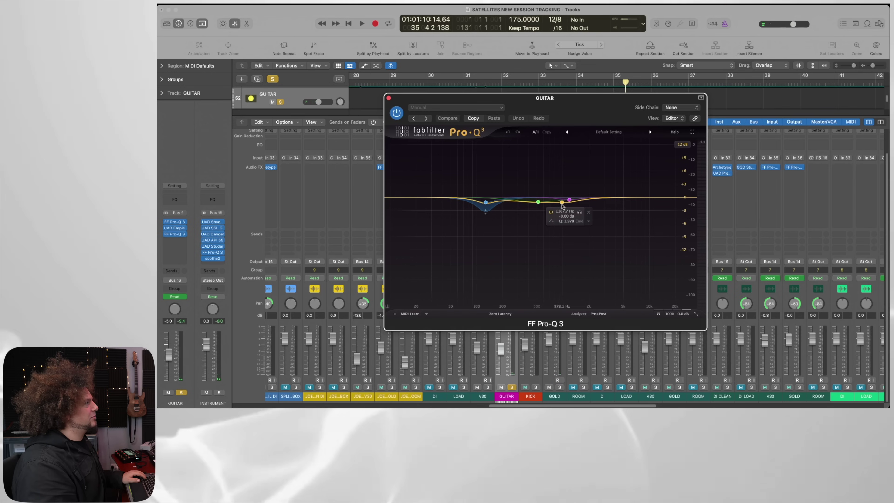
{"action": "left_click", "coordinate": [389, 99]}
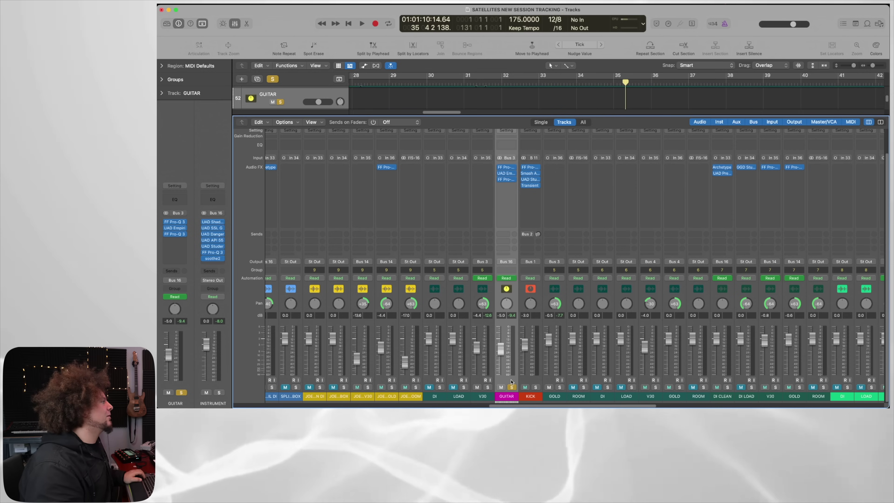
{"action": "left_click", "coordinate": [511, 387]}
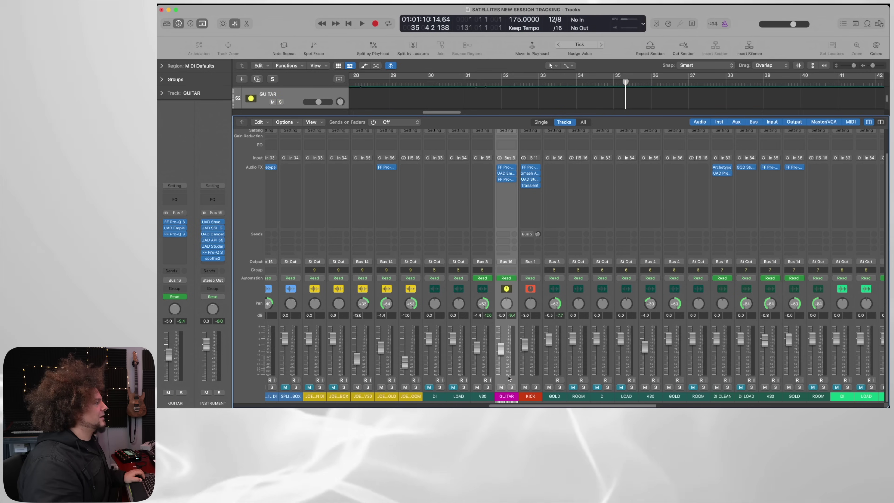
Hide the mixer and locate the chorus guitar tracks in the arrangement, with the playhead at bar 34.
{"action": "left_click", "coordinate": [235, 25]}
{"action": "scroll", "coordinate": [475, 260], "scroll_direction": "down", "scroll_amount": 5}
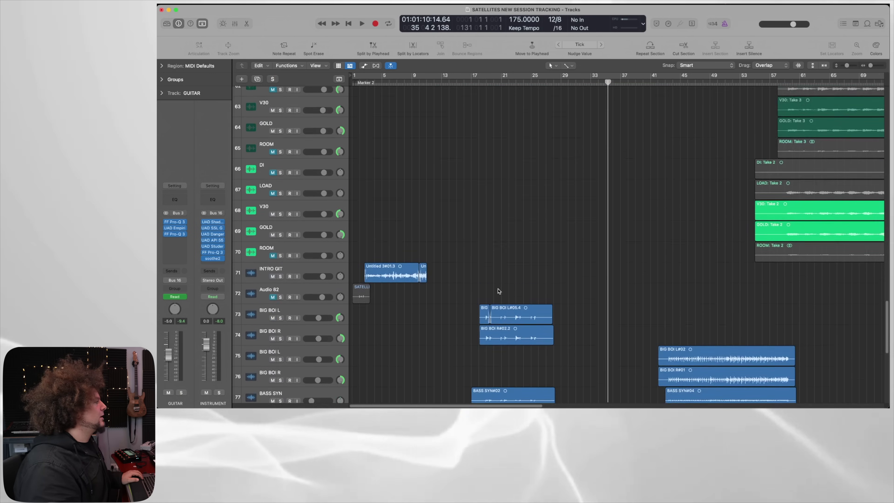
{"action": "scroll", "coordinate": [499, 291], "scroll_direction": "up", "scroll_amount": 10}
{"action": "scroll", "coordinate": [497, 291], "scroll_direction": "down", "scroll_amount": 3}
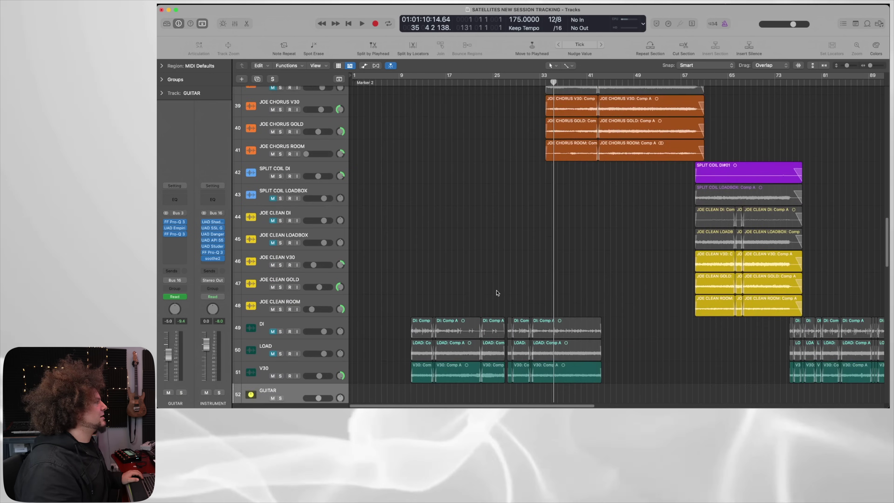
{"action": "scroll", "coordinate": [497, 291], "scroll_direction": "down", "scroll_amount": 5}
{"action": "scroll", "coordinate": [501, 207], "scroll_direction": "up", "scroll_amount": 6}
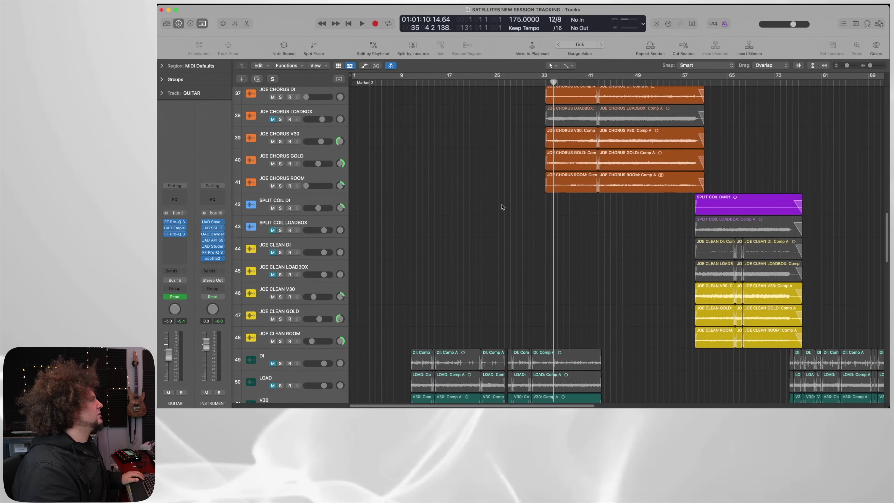
{"action": "scroll", "coordinate": [501, 207], "scroll_direction": "right", "scroll_amount": 3}
{"action": "scroll", "coordinate": [506, 229], "scroll_direction": "up", "scroll_amount": 5}
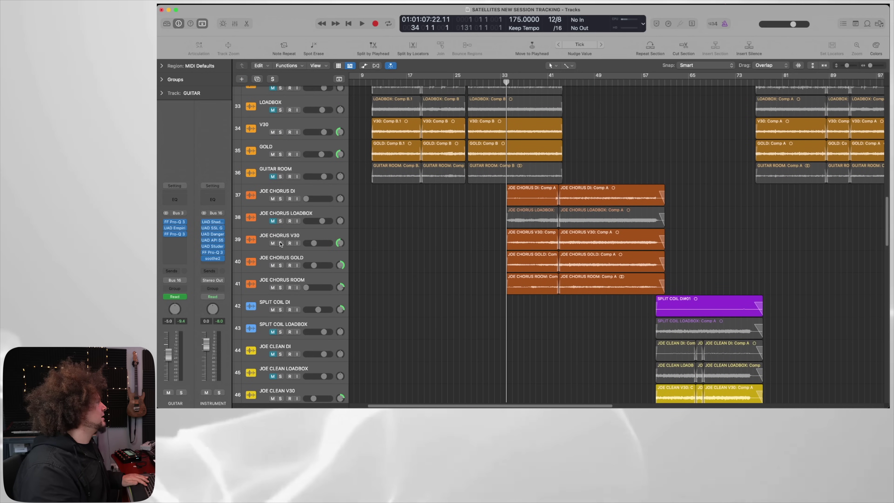
Audition the chorus V30, GOLD and ROOM guitar tracks soloed and within the full mix.
{"action": "left_click_drag", "start_coordinate": [281, 244], "coordinate": [277, 270]}
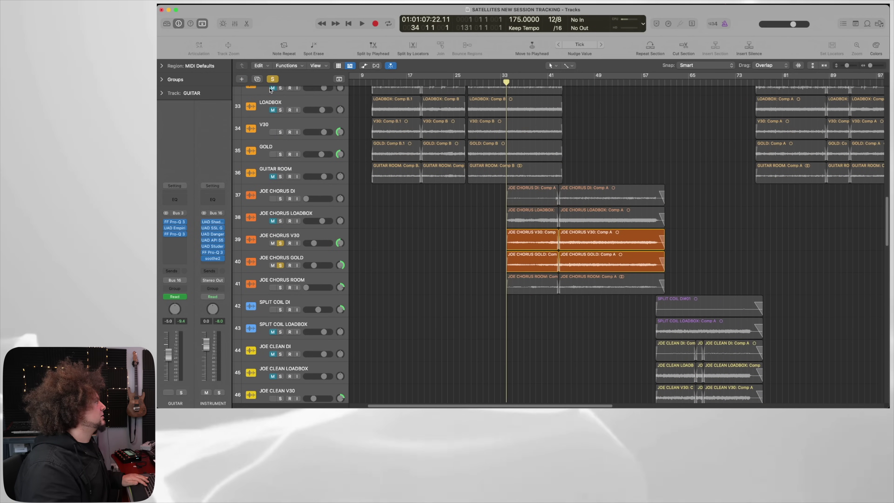
{"action": "left_click", "coordinate": [273, 79]}
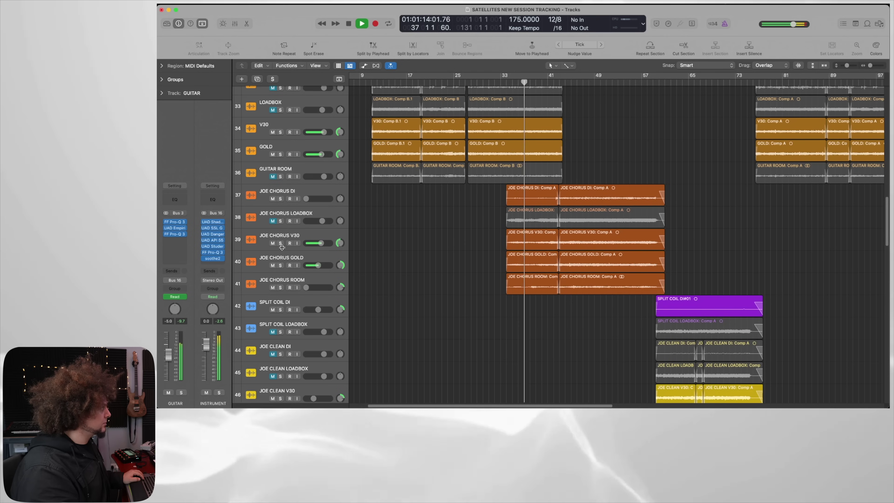
{"action": "left_click_drag", "start_coordinate": [280, 243], "coordinate": [280, 265]}
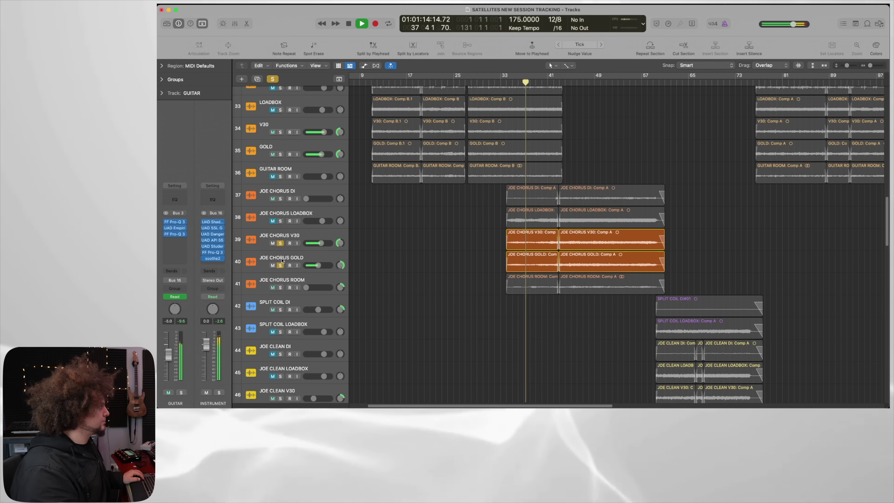
{"action": "left_click", "coordinate": [280, 287]}
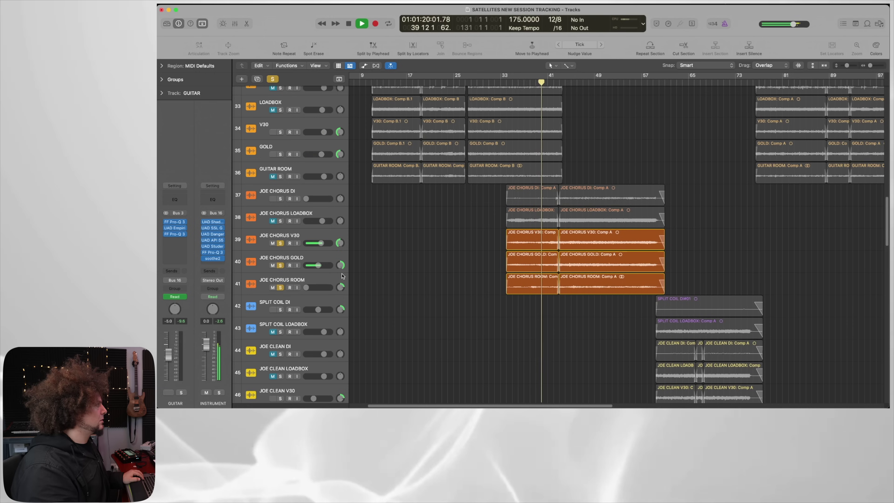
{"action": "key", "text": "super+Right"}
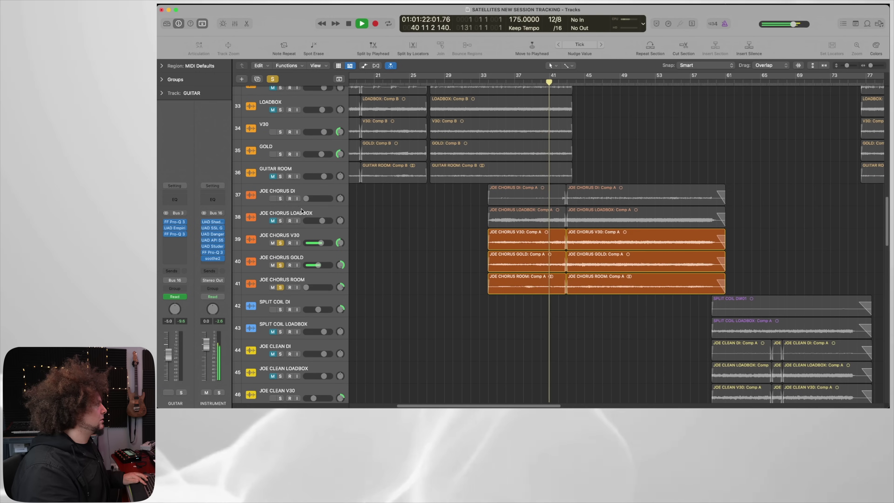
{"action": "left_click", "coordinate": [272, 78]}
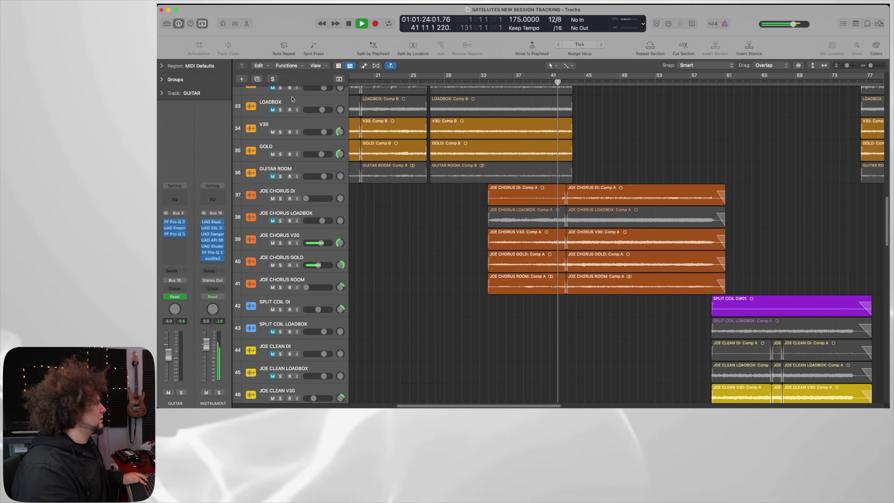
{"action": "left_click", "coordinate": [280, 200]}
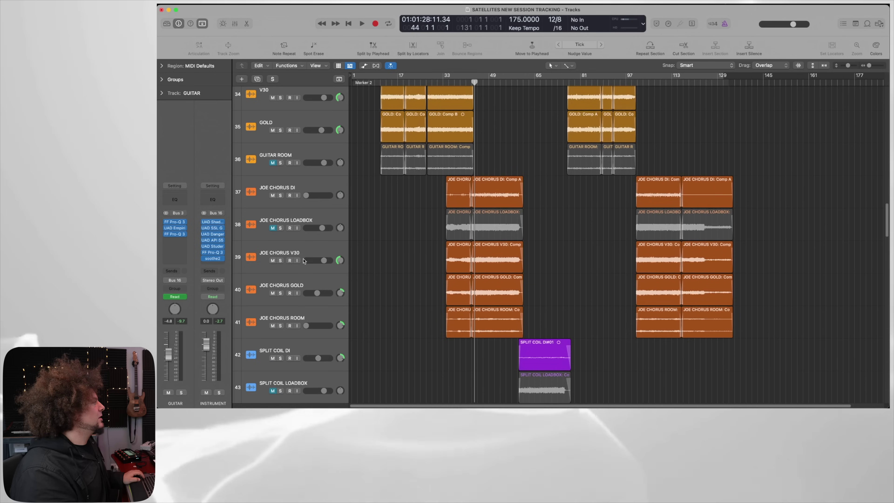
Solo the chorus V30 and GOLD guitar tracks and play them from bar 34.
{"action": "left_click_drag", "start_coordinate": [281, 261], "coordinate": [281, 293]}
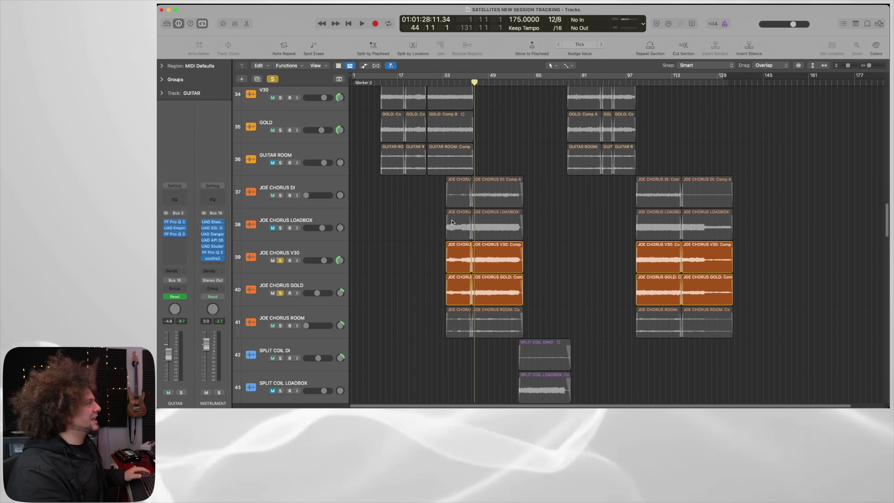
{"action": "left_click", "coordinate": [448, 83]}
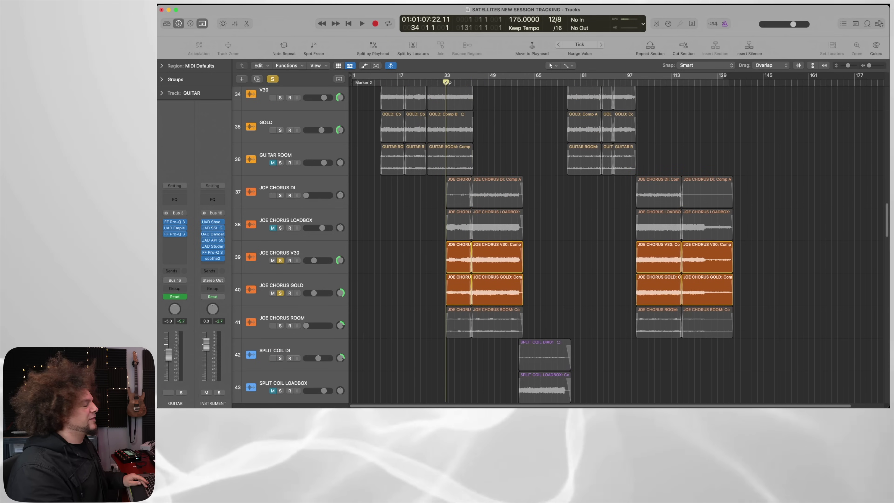
{"action": "key", "text": "space"}
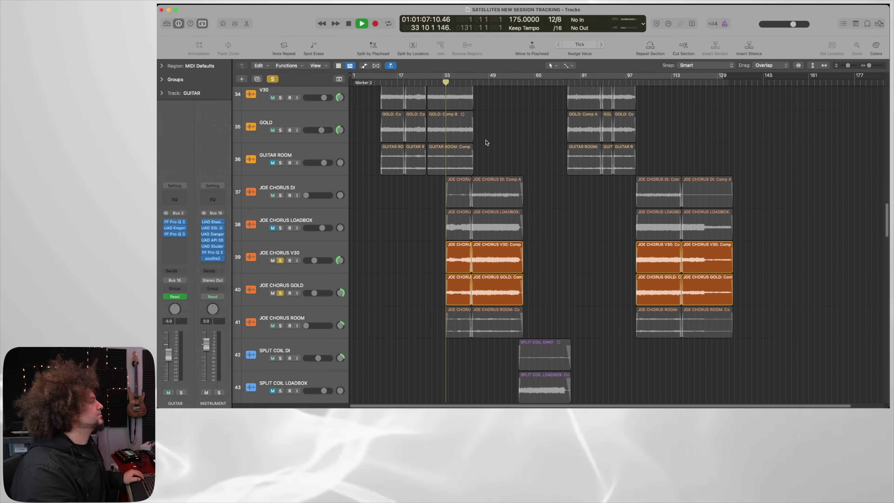
{"action": "key", "text": "super+Right"}
{"action": "key", "text": "super+Right"}
{"action": "key", "text": "super+Right"}
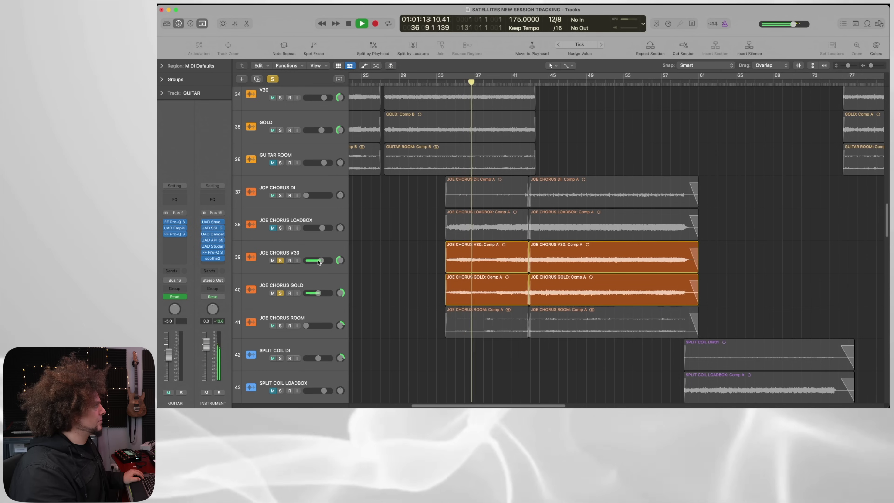
Select the chorus GOLD guitar track and show the mixer.
{"action": "left_click", "coordinate": [316, 249]}
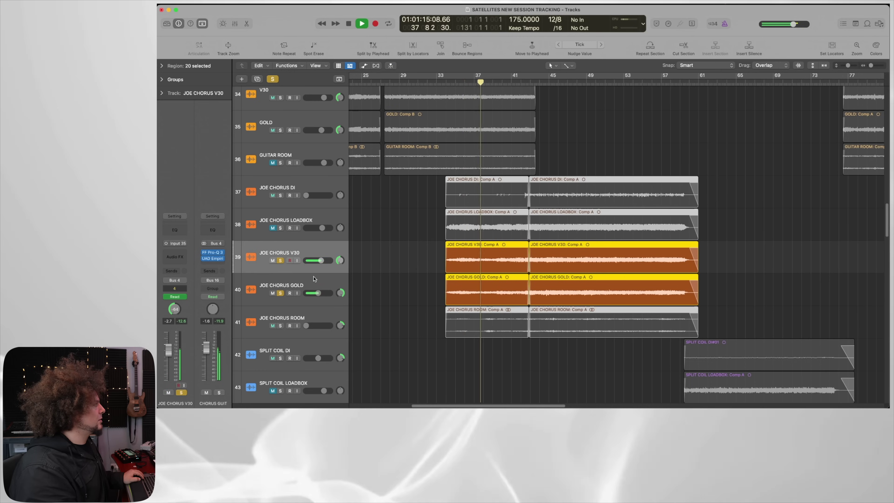
{"action": "key", "text": "Down"}
{"action": "left_click", "coordinate": [234, 24]}
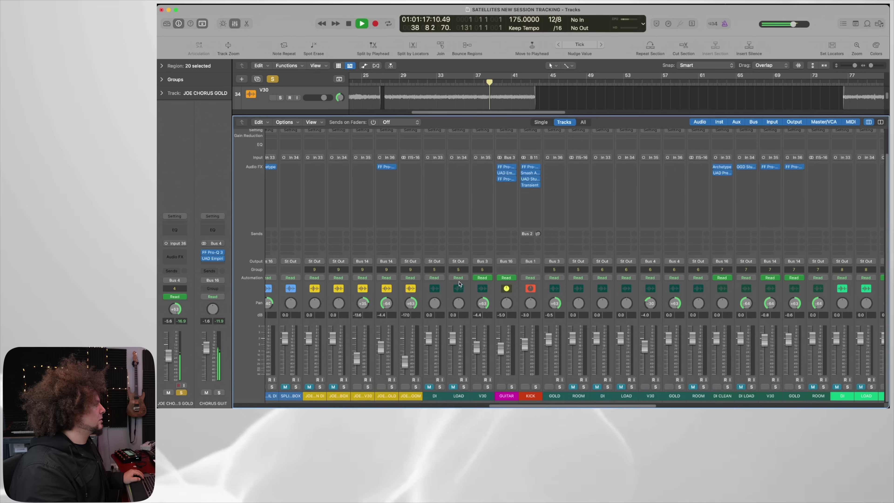
Review the mixer channels from the chorus guitars across to the buses and hide the mixer.
{"action": "scroll", "coordinate": [458, 285], "scroll_direction": "left", "scroll_amount": 10}
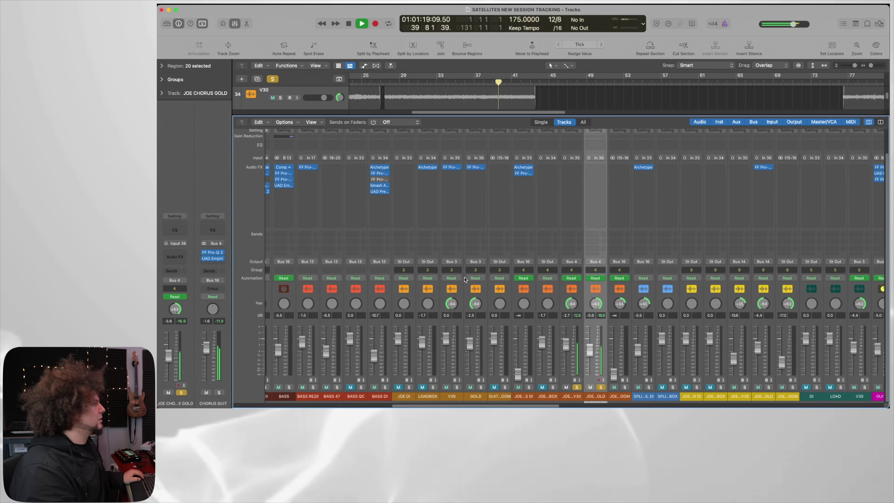
{"action": "scroll", "coordinate": [554, 272], "scroll_direction": "right", "scroll_amount": 15}
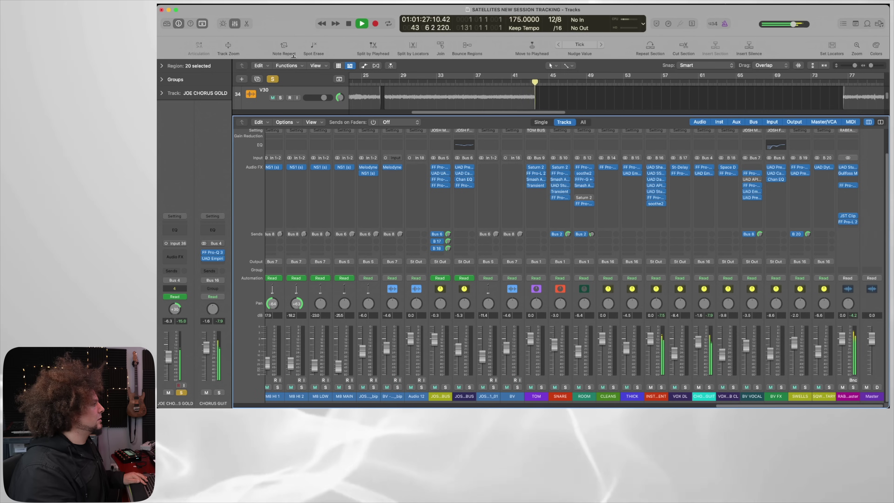
{"action": "left_click", "coordinate": [236, 25]}
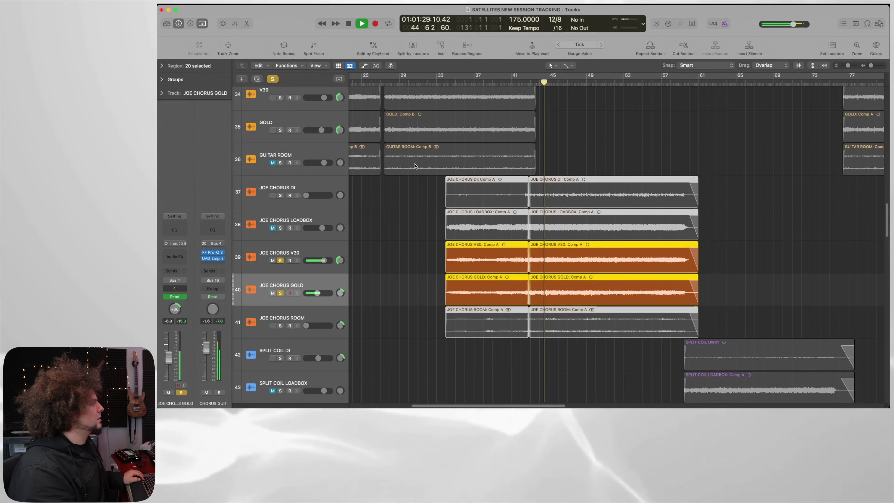
Show track automation, view the pan automation of the chorus GOLD guitar track with playback stopped, and hide the automation.
{"action": "key", "text": "super+Left"}
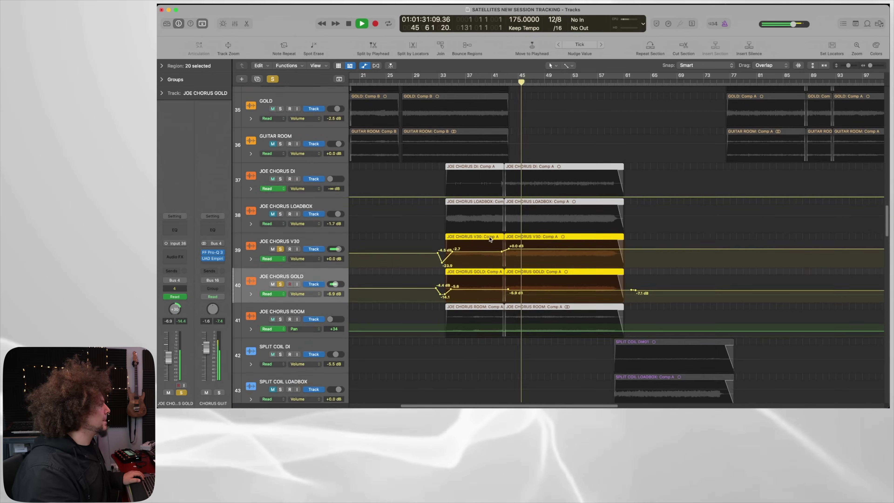
{"action": "key", "text": "super+Right"}
{"action": "key", "text": "super+Down"}
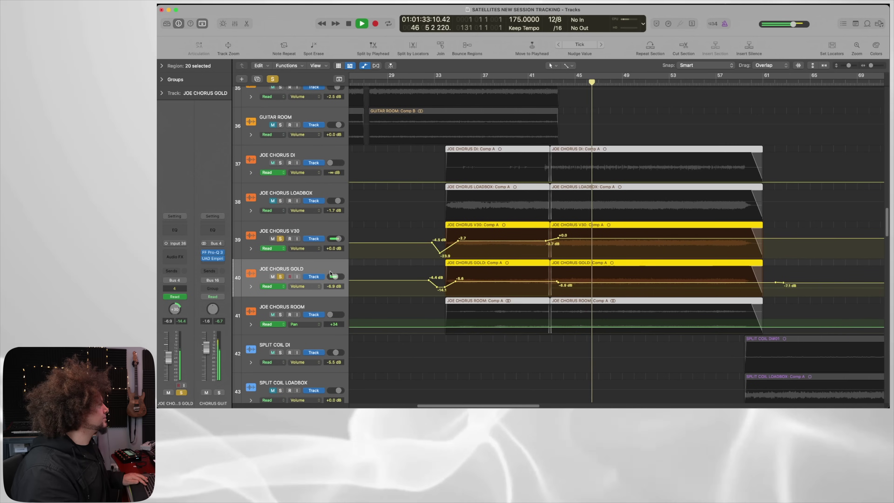
{"action": "key", "text": "space"}
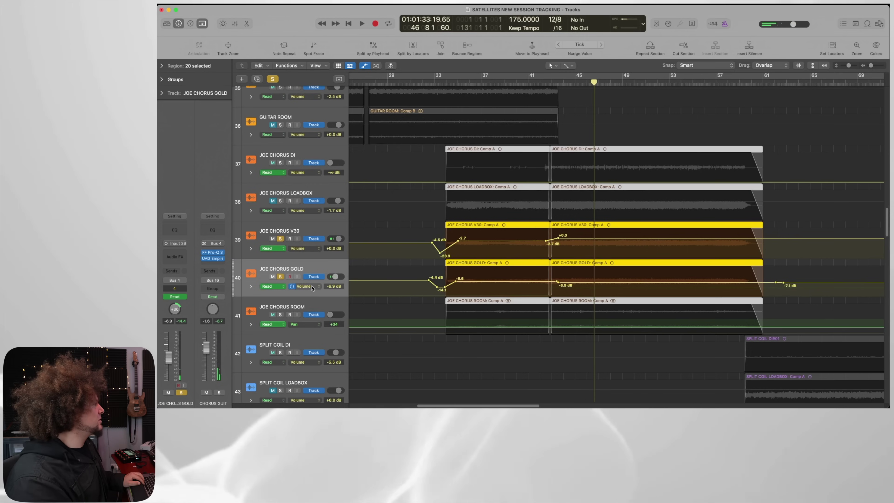
{"action": "left_click", "coordinate": [312, 287]}
{"action": "left_click", "coordinate": [329, 292]}
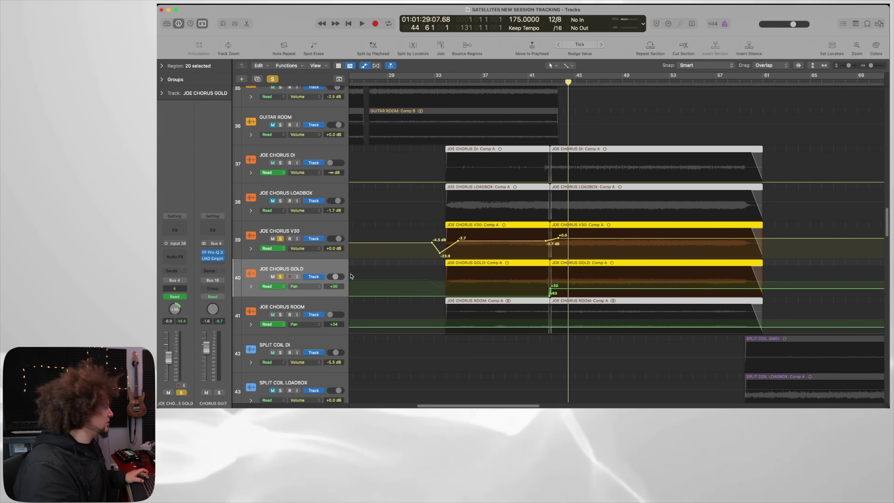
{"action": "key", "text": "a"}
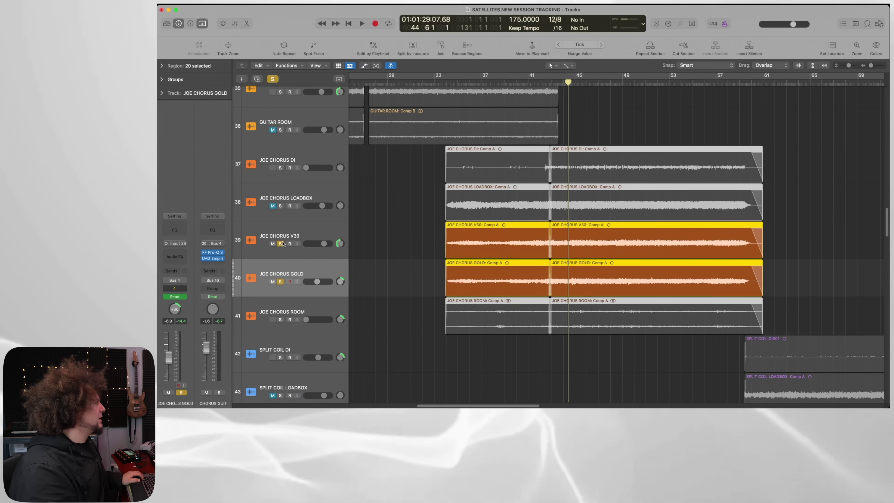
Unsolo the chorus V30 and GOLD tracks and locate guitar tracks 56 to 60, with the playhead at bar 49.
{"action": "left_click", "coordinate": [281, 281]}
{"action": "key", "text": "super+Left"}
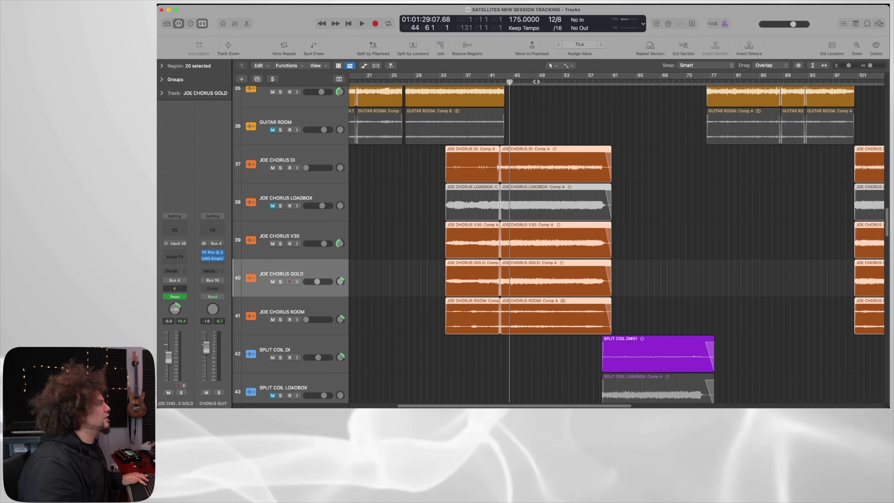
{"action": "scroll", "coordinate": [544, 116], "scroll_direction": "up", "scroll_amount": 5}
{"action": "scroll", "coordinate": [544, 116], "scroll_direction": "up", "scroll_amount": 5}
{"action": "scroll", "coordinate": [544, 117], "scroll_direction": "down", "scroll_amount": 15}
{"action": "scroll", "coordinate": [544, 118], "scroll_direction": "down", "scroll_amount": 10}
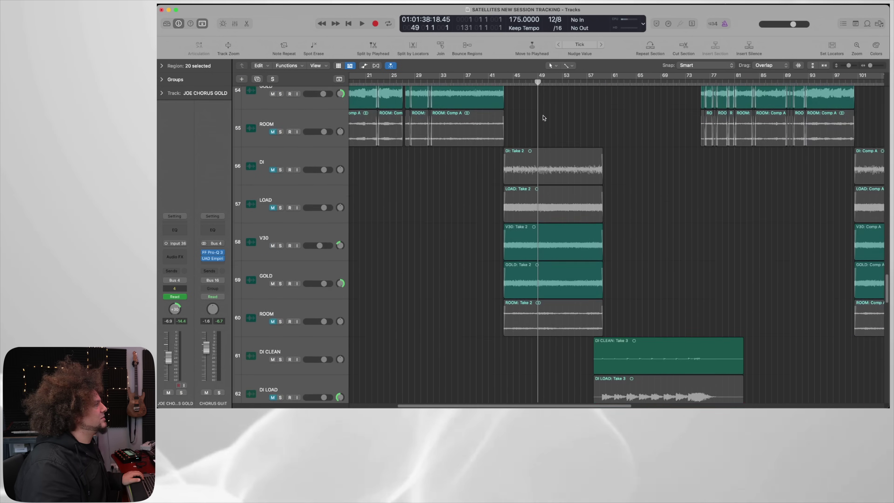
{"action": "scroll", "coordinate": [379, 224], "scroll_direction": "down", "scroll_amount": 7}
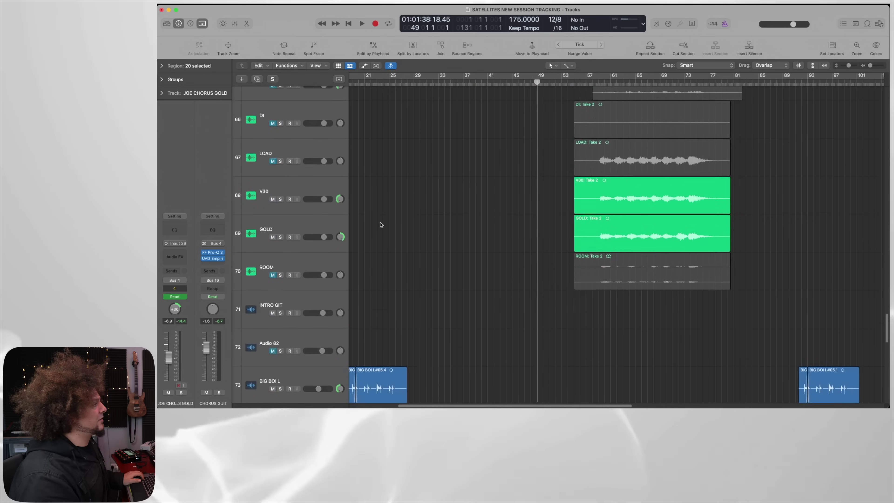
{"action": "scroll", "coordinate": [379, 225], "scroll_direction": "up", "scroll_amount": 5}
{"action": "scroll", "coordinate": [317, 230], "scroll_direction": "up", "scroll_amount": 2}
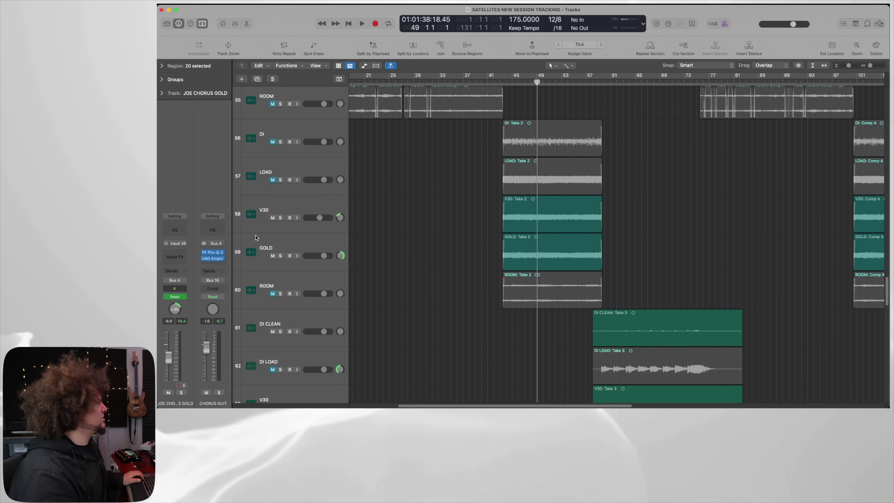
Audition V30 and GOLD tracks 58 and 59 from bar 49, adding the chorus V30 and GOLD tracks to the solo before clearing all solos.
{"action": "left_click", "coordinate": [281, 217]}
{"action": "left_click", "coordinate": [280, 256]}
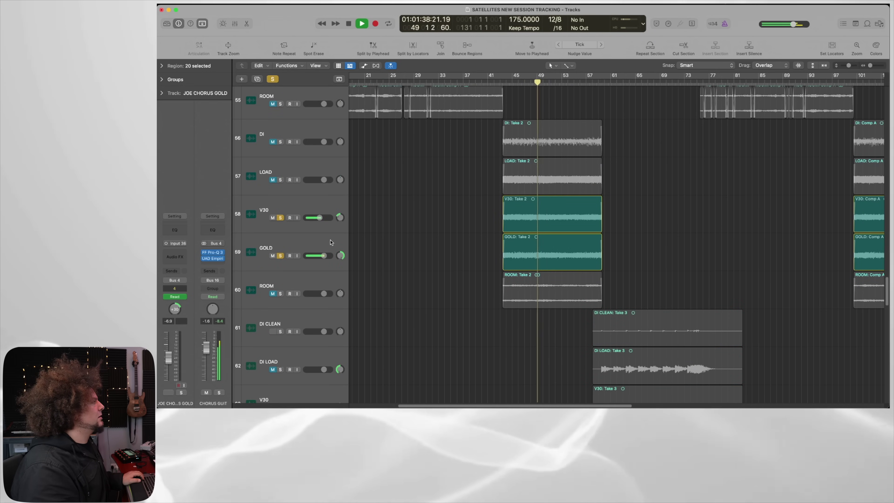
{"action": "scroll", "coordinate": [317, 248], "scroll_direction": "up", "scroll_amount": 10}
{"action": "scroll", "coordinate": [331, 245], "scroll_direction": "up", "scroll_amount": 5}
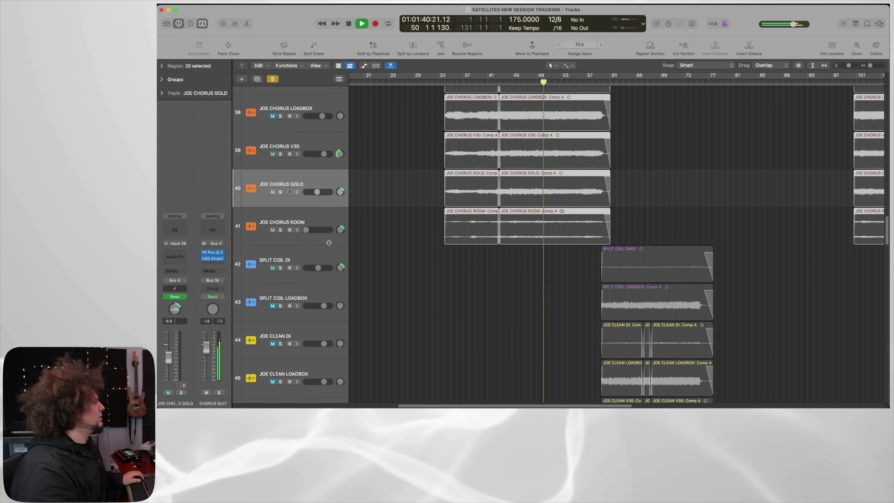
{"action": "left_click", "coordinate": [280, 202]}
{"action": "left_click", "coordinate": [280, 240]}
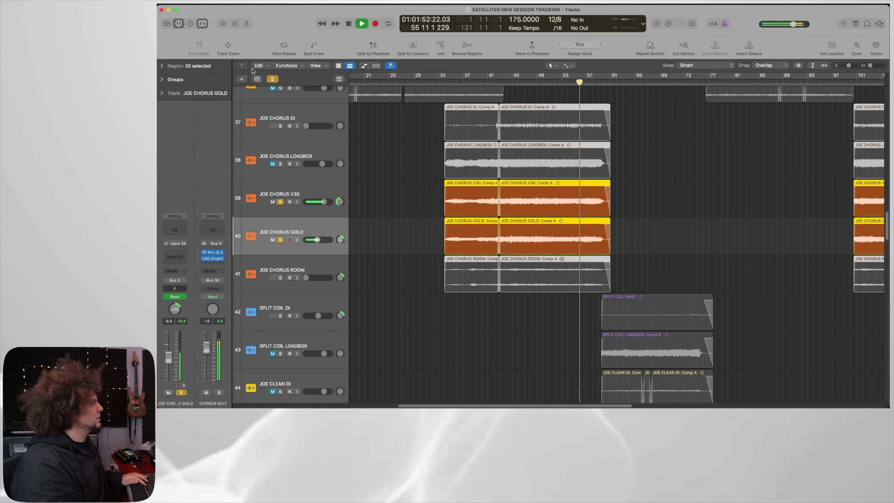
{"action": "left_click", "coordinate": [273, 80]}
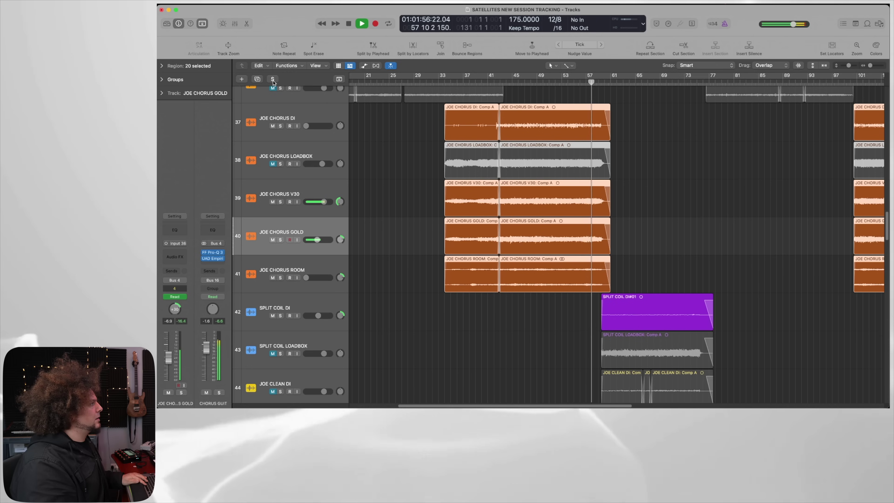
{"action": "key", "text": "space"}
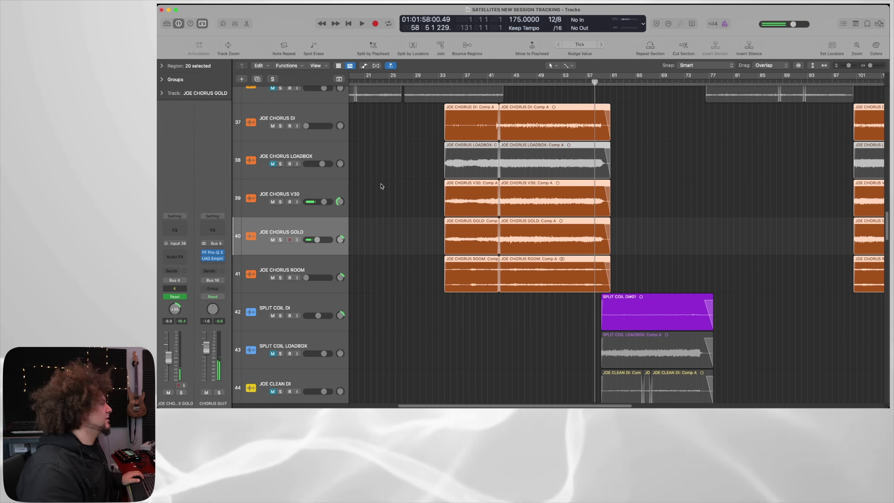
Solo the BIG BOI L and BIG BOI R tracks 75 and 76 and play them from about bar 50.
{"action": "scroll", "coordinate": [379, 182], "scroll_direction": "down", "scroll_amount": 20}
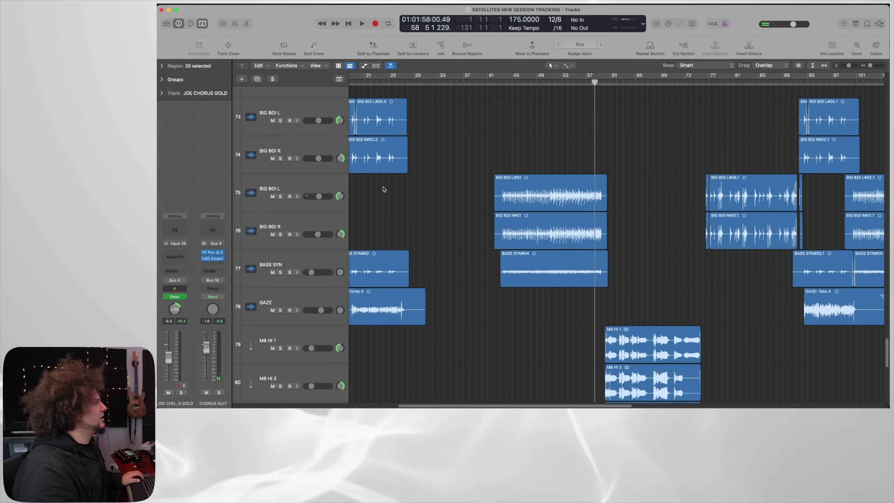
{"action": "left_click", "coordinate": [299, 189]}
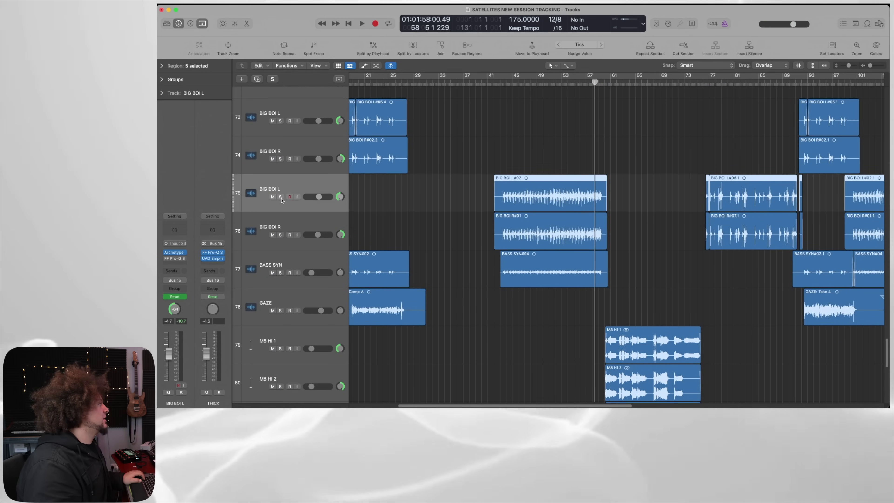
{"action": "key", "text": "s"}
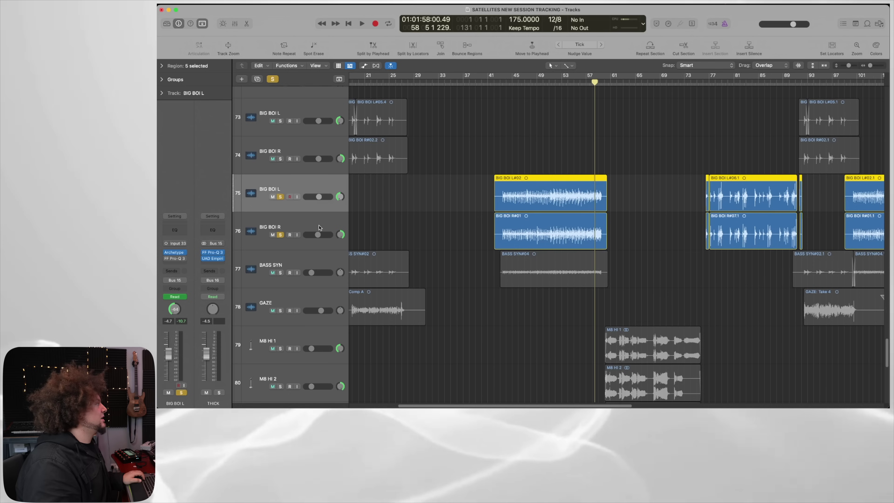
{"action": "left_click", "coordinate": [546, 85]}
{"action": "key", "text": "space"}
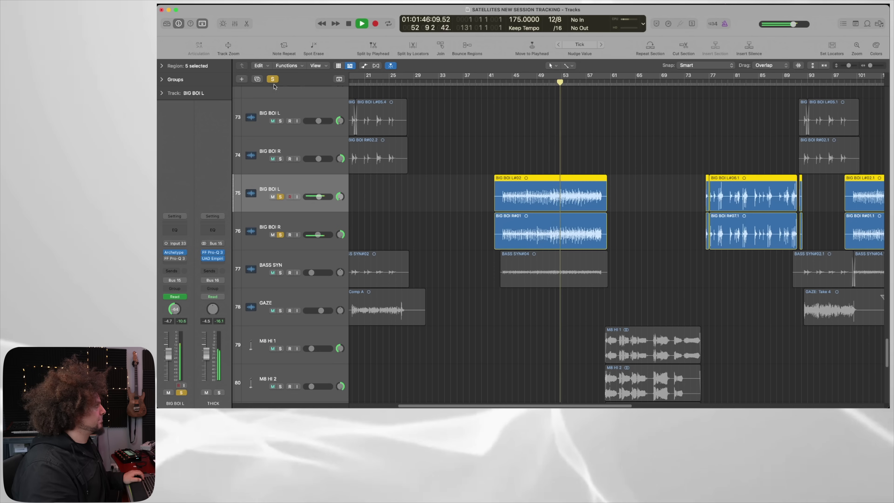
Show the mixer and audition the THICK and chorus guitar buses soloed together.
{"action": "key", "text": "x"}
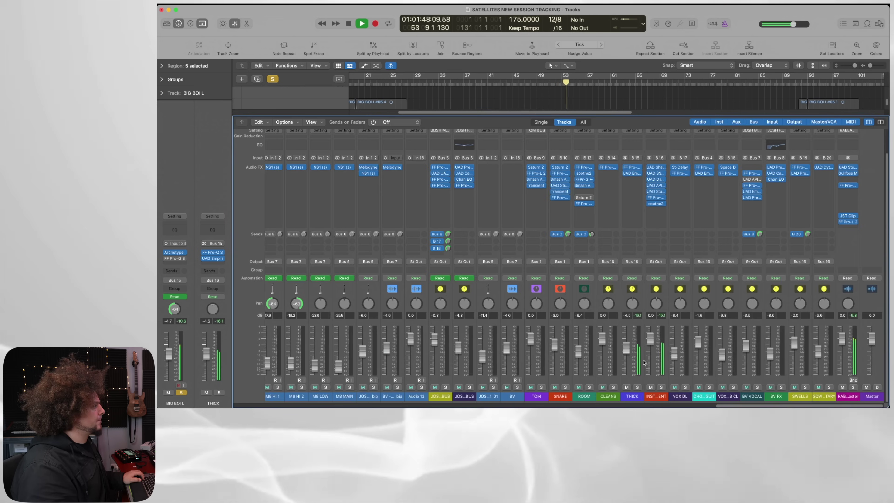
{"action": "scroll", "coordinate": [598, 356], "scroll_direction": "left", "scroll_amount": 3}
{"action": "key", "text": "space"}
{"action": "scroll", "coordinate": [574, 366], "scroll_direction": "right", "scroll_amount": 3}
{"action": "left_click", "coordinate": [709, 388]}
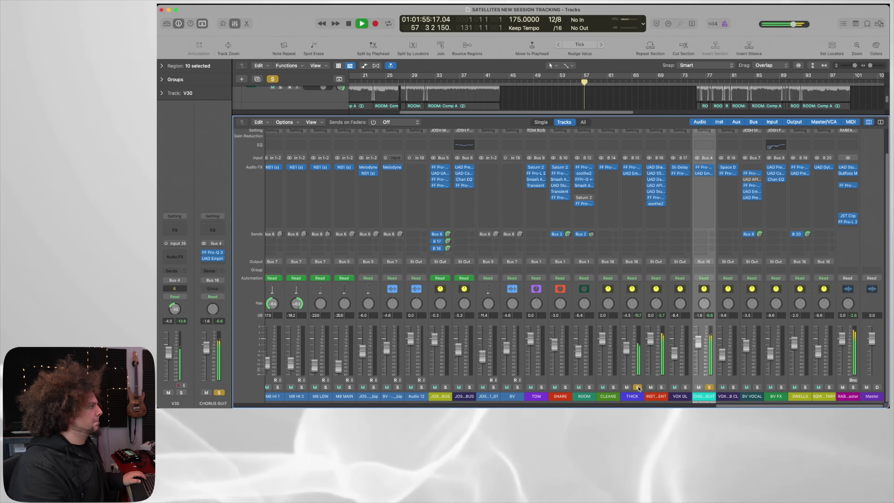
{"action": "key", "text": "space"}
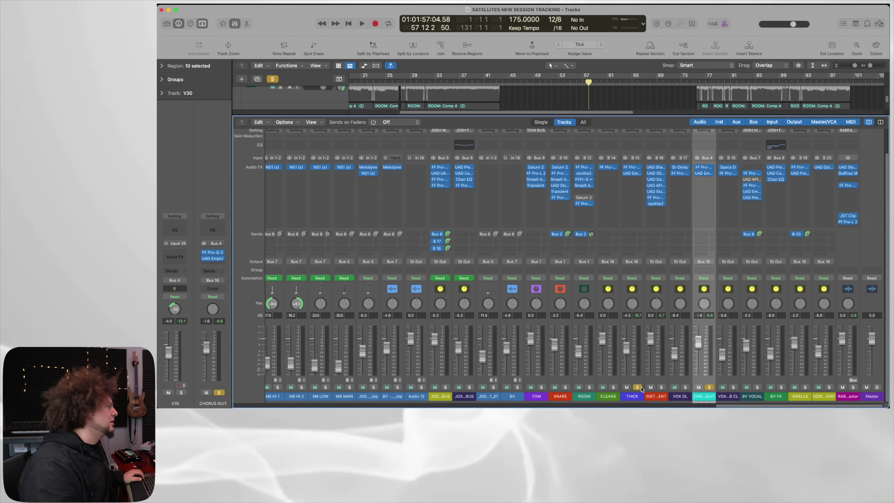
Unsolo the THICK and chorus guitar buses and examine the FF Pro-Q 3 equalizer on the THICK bus.
{"action": "left_click", "coordinate": [637, 387]}
{"action": "left_click", "coordinate": [709, 387]}
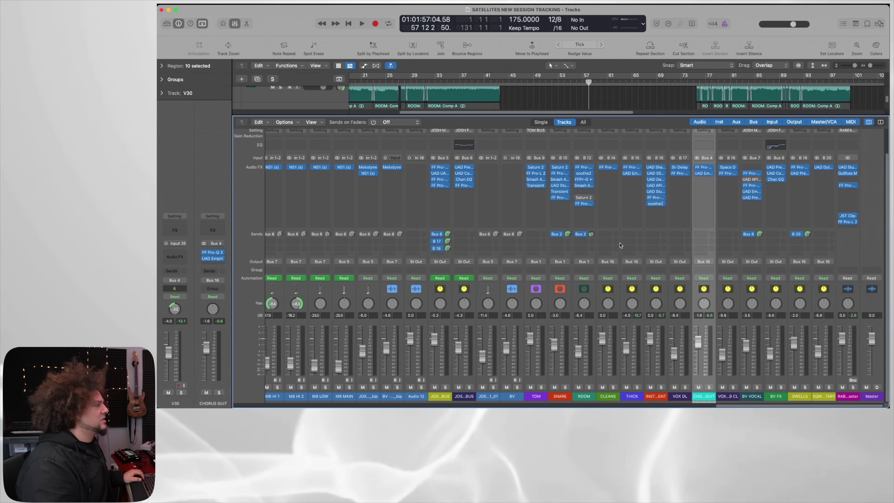
{"action": "left_click", "coordinate": [631, 168]}
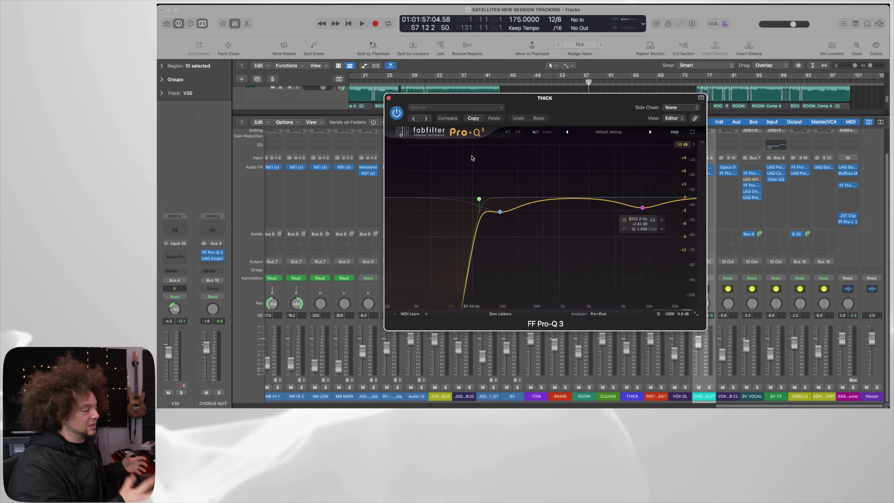
{"action": "left_click", "coordinate": [389, 98]}
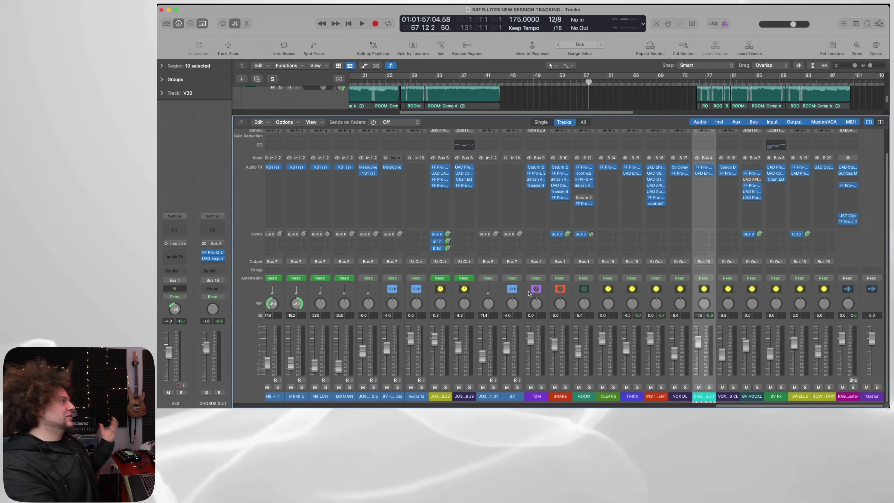
Examine the amp, cabinet and pedal settings of the Archetype Rabea plugin on the first BIG BOI L channel.
{"action": "scroll", "coordinate": [539, 294], "scroll_direction": "left", "scroll_amount": 10}
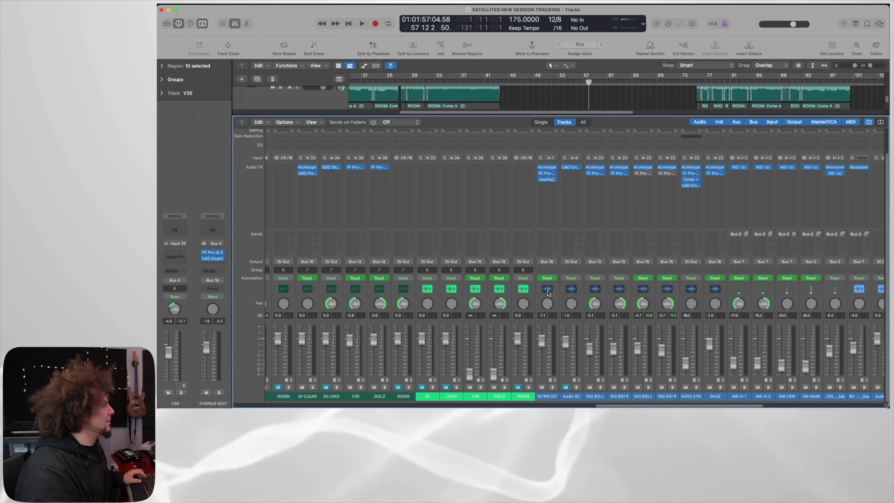
{"action": "scroll", "coordinate": [564, 255], "scroll_direction": "right", "scroll_amount": 2}
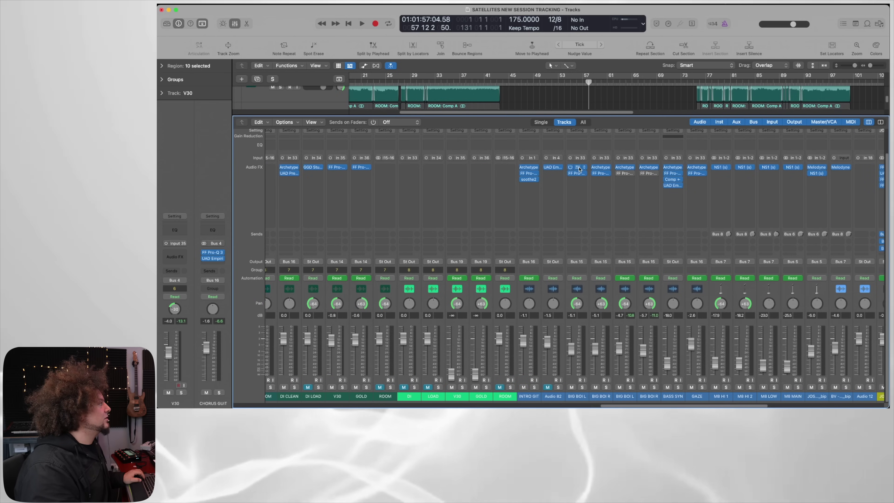
{"action": "left_click", "coordinate": [570, 168]}
{"action": "left_click_drag", "start_coordinate": [563, 99], "coordinate": [510, 11]}
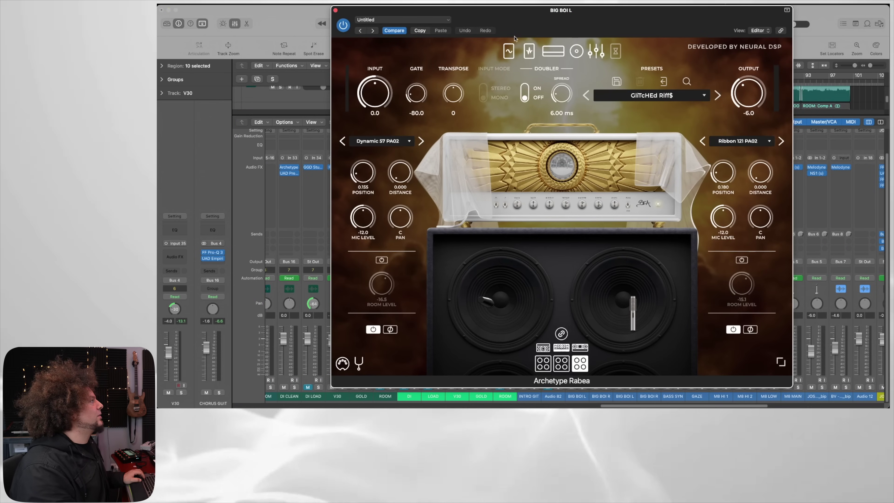
{"action": "left_click", "coordinate": [529, 52]}
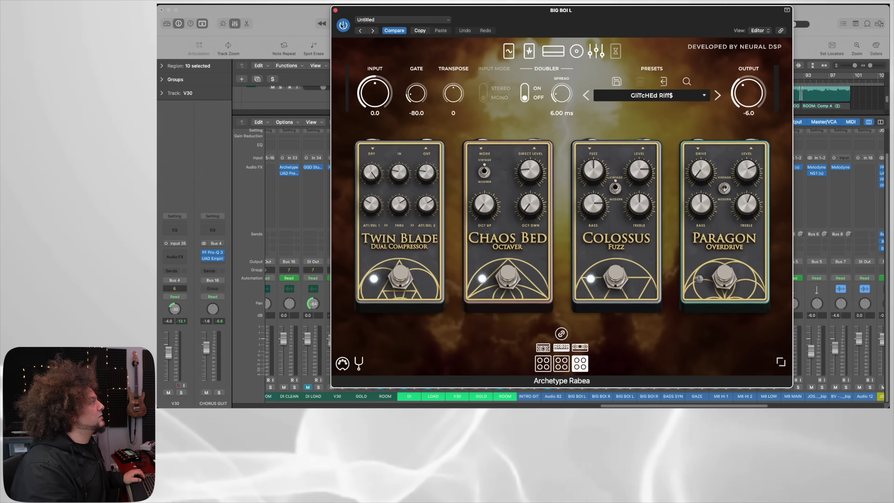
{"action": "left_click", "coordinate": [335, 10]}
Hide the mixer and locate the bright green guitar tracks 66 to 70 around bar 57 in the arrangement.
{"action": "scroll", "coordinate": [555, 244], "scroll_direction": "right", "scroll_amount": 5}
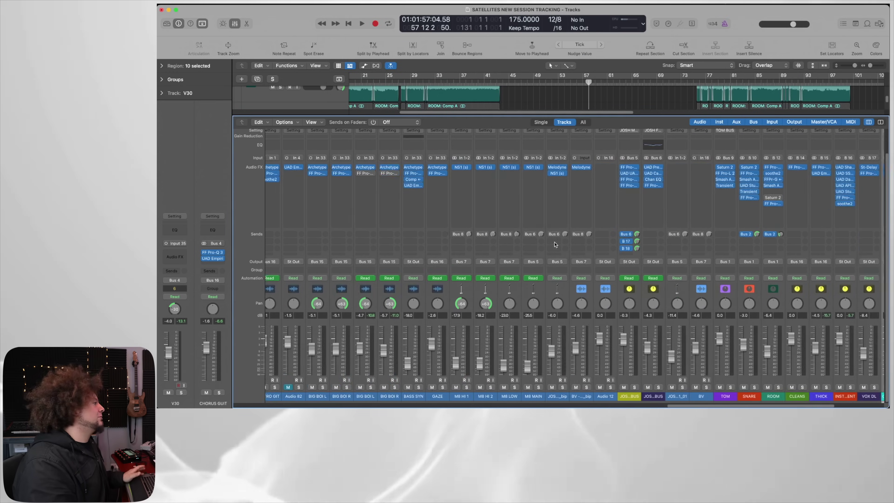
{"action": "scroll", "coordinate": [555, 244], "scroll_direction": "right", "scroll_amount": 4}
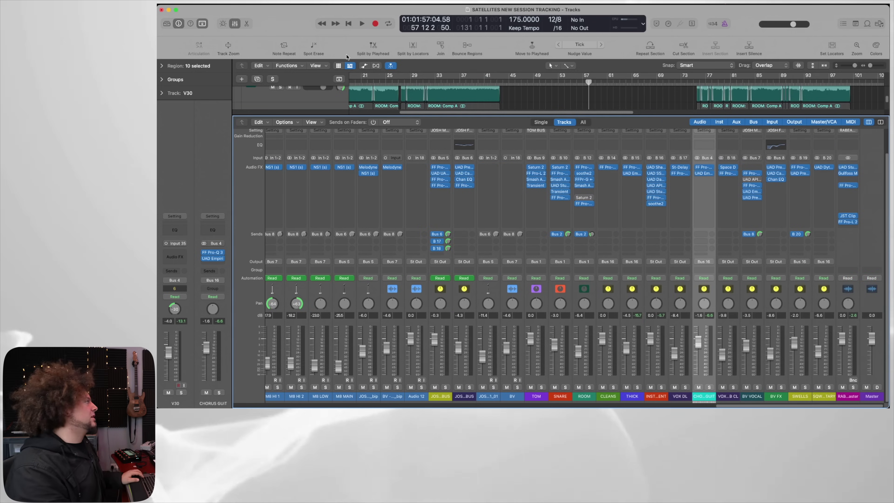
{"action": "left_click", "coordinate": [239, 25]}
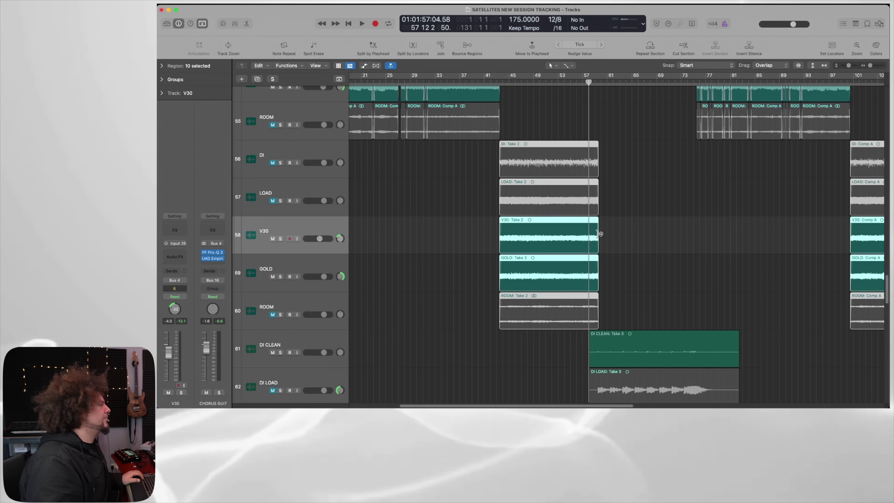
{"action": "scroll", "coordinate": [598, 235], "scroll_direction": "down", "scroll_amount": 7}
{"action": "key", "text": "super+Left"}
{"action": "scroll", "coordinate": [591, 225], "scroll_direction": "down", "scroll_amount": 4}
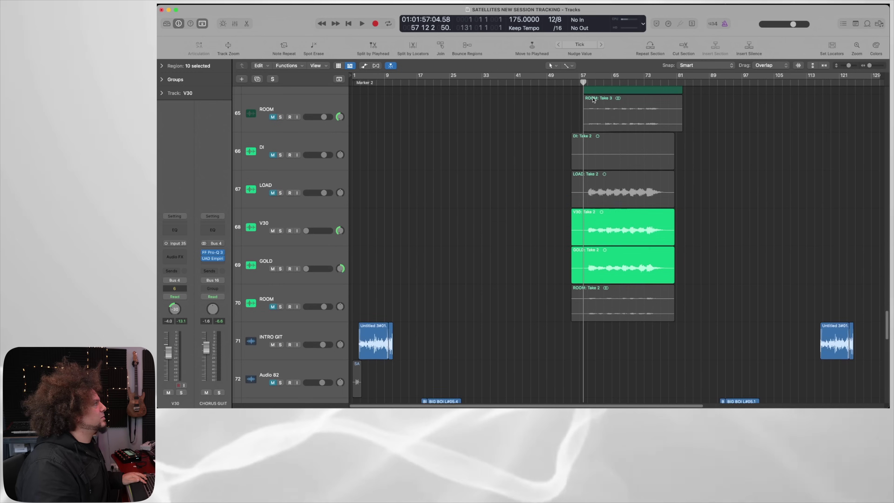
Start playback from bar 60 with the bright green V30 and GOLD tracks 68 and 69 soloed.
{"action": "scroll", "coordinate": [593, 100], "scroll_direction": "up", "scroll_amount": 3}
{"action": "scroll", "coordinate": [593, 92], "scroll_direction": "down", "scroll_amount": 4}
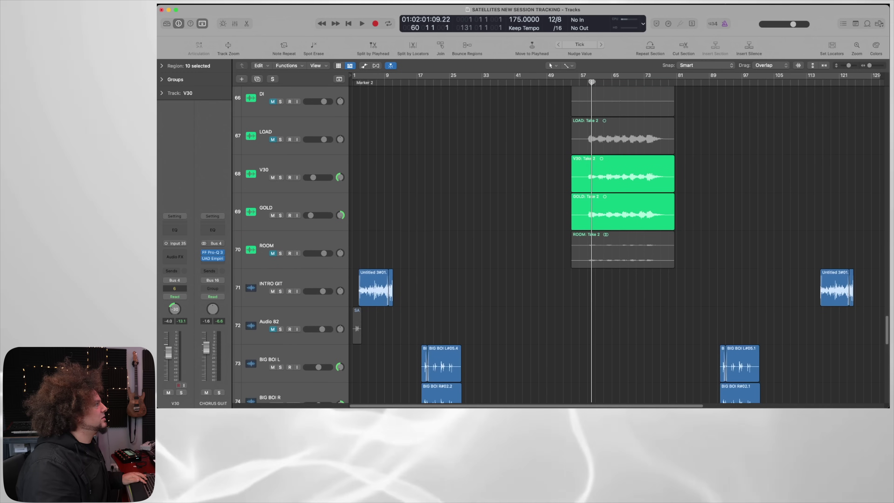
{"action": "key", "text": "space"}
{"action": "left_click_drag", "start_coordinate": [281, 178], "coordinate": [281, 215]}
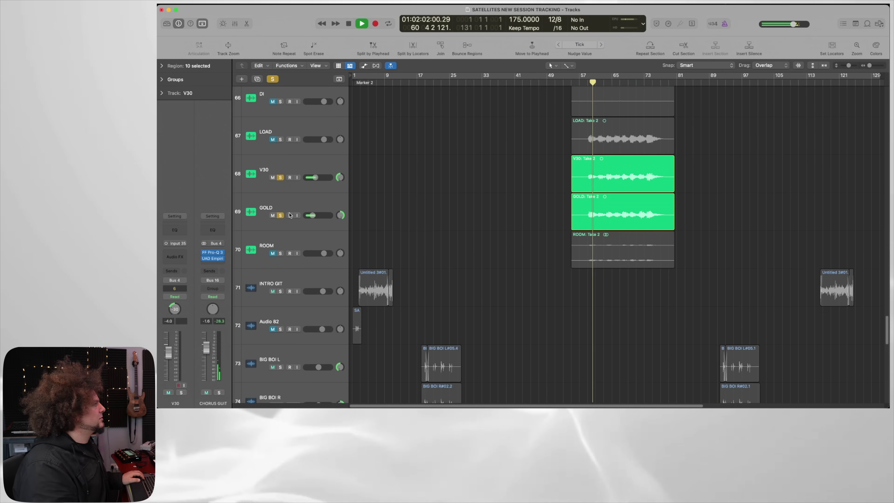
Add the dark green DI CLEAN, V30 and GOLD tracks 61, 63 and 64 to the solo and audition the layers together.
{"action": "scroll", "coordinate": [334, 188], "scroll_direction": "up", "scroll_amount": 4}
{"action": "scroll", "coordinate": [249, 196], "scroll_direction": "up", "scroll_amount": 1}
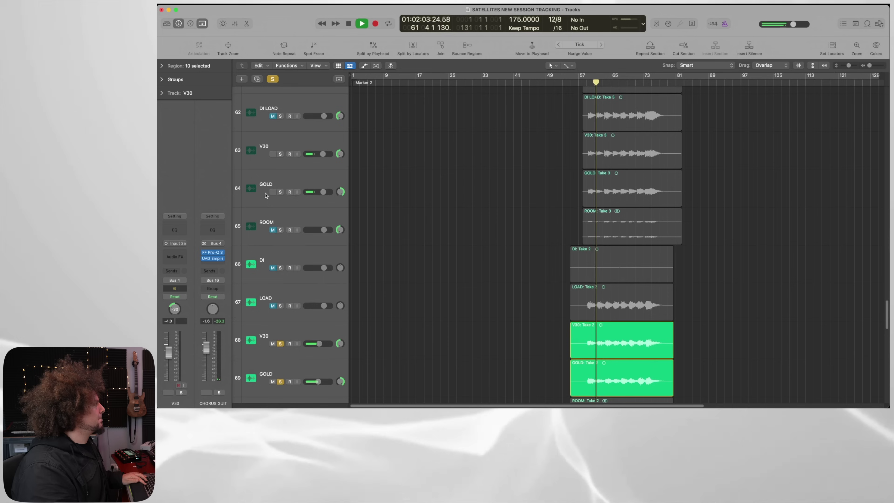
{"action": "left_click_drag", "start_coordinate": [280, 157], "coordinate": [280, 194]}
{"action": "scroll", "coordinate": [311, 178], "scroll_direction": "up", "scroll_amount": 3}
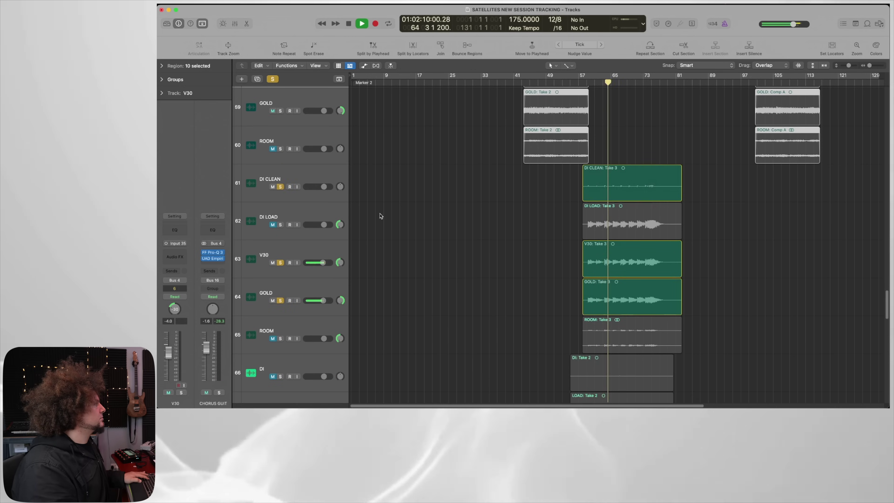
{"action": "scroll", "coordinate": [372, 211], "scroll_direction": "down", "scroll_amount": 6}
{"action": "scroll", "coordinate": [330, 207], "scroll_direction": "up", "scroll_amount": 1}
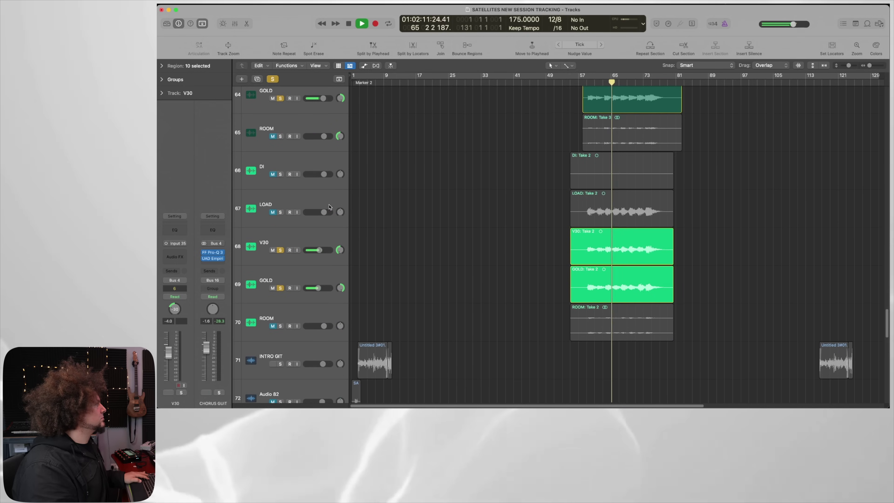
{"action": "scroll", "coordinate": [310, 201], "scroll_direction": "down", "scroll_amount": 1}
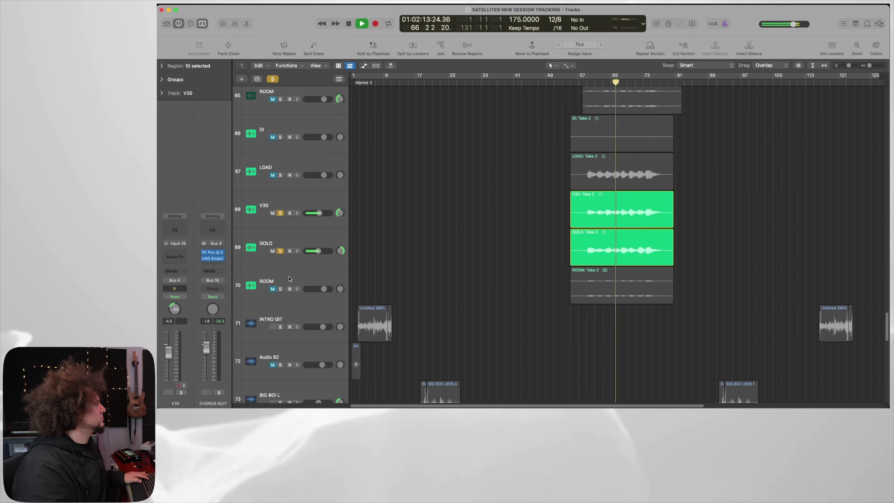
Locate the yellow JOE CLEAN tracks during playback, and stop playback with all solos cleared.
{"action": "scroll", "coordinate": [292, 275], "scroll_direction": "up", "scroll_amount": 20}
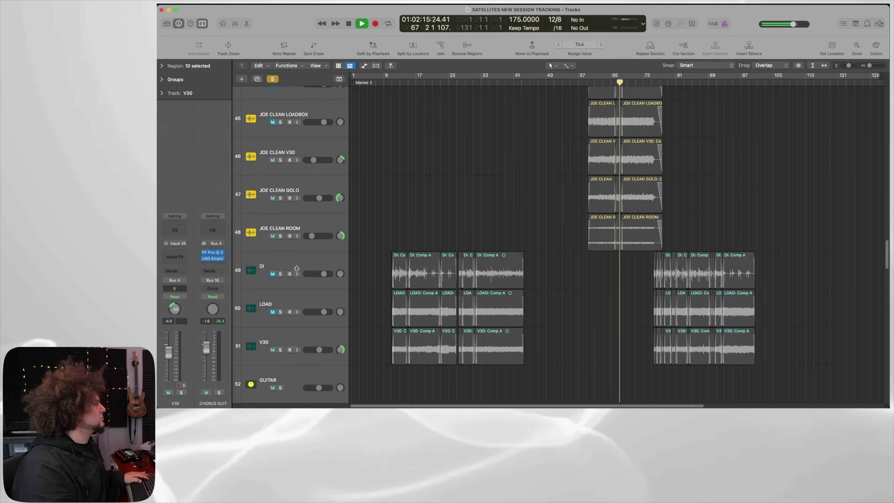
{"action": "scroll", "coordinate": [296, 269], "scroll_direction": "up", "scroll_amount": 3}
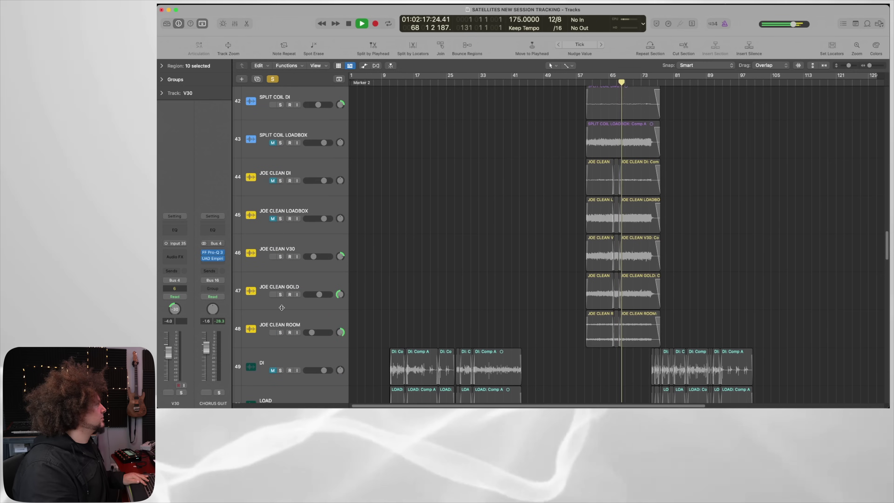
{"action": "key", "text": "space"}
{"action": "left_click", "coordinate": [273, 79]}
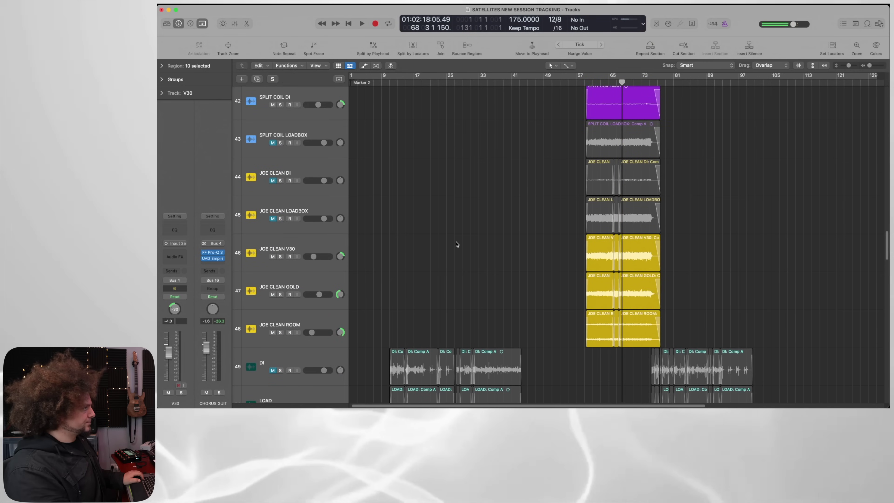
Return to the dark green tracks 61 to 65 and audition the full mix from about bar 59.
{"action": "scroll", "coordinate": [458, 250], "scroll_direction": "down", "scroll_amount": 8}
{"action": "scroll", "coordinate": [457, 250], "scroll_direction": "down", "scroll_amount": 8}
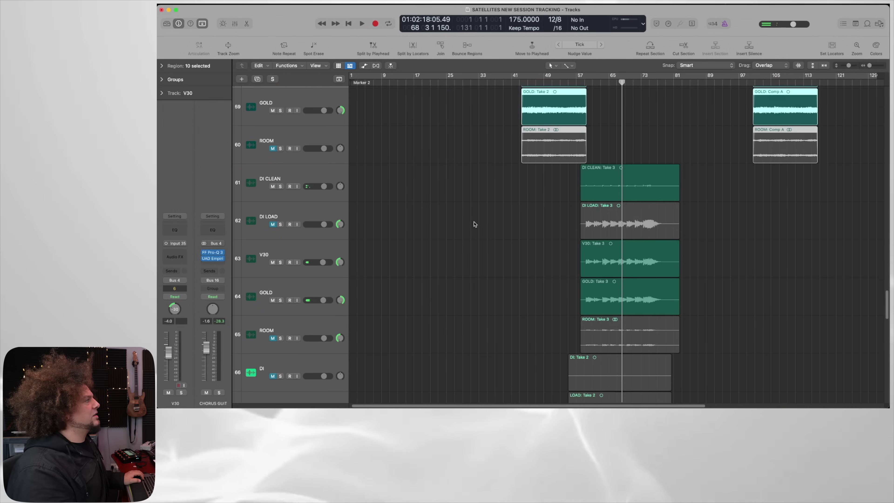
{"action": "left_click", "coordinate": [585, 83]}
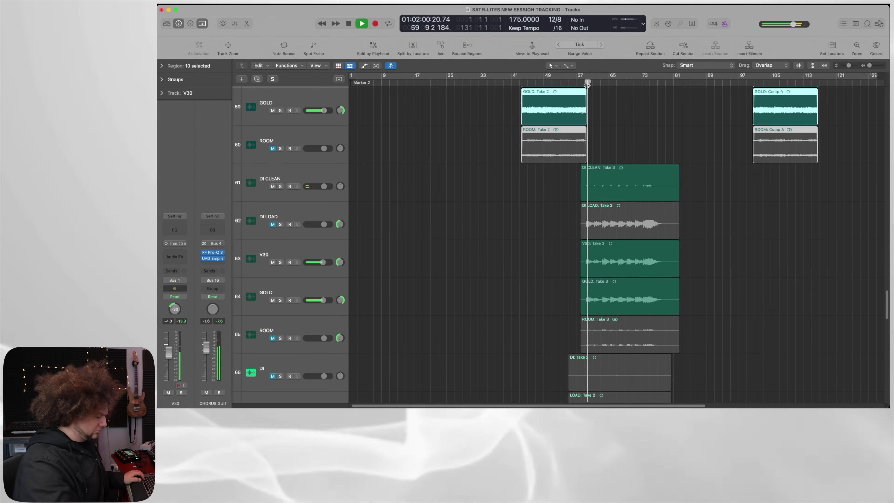
{"action": "scroll", "coordinate": [587, 86], "scroll_direction": "down", "scroll_amount": 1}
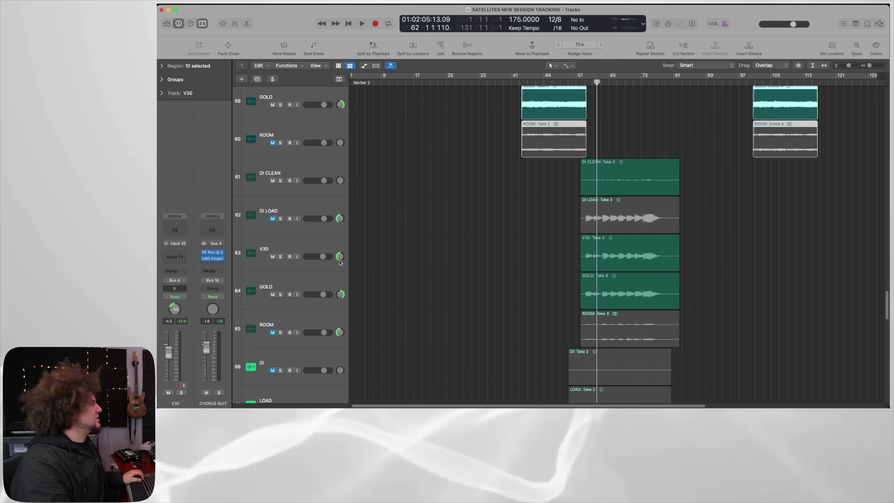
Inspect the V30 and DI CLEAN channel strips, and audition the V30 and GOLD tracks 63 and 64 soloed together.
{"action": "left_click", "coordinate": [279, 242]}
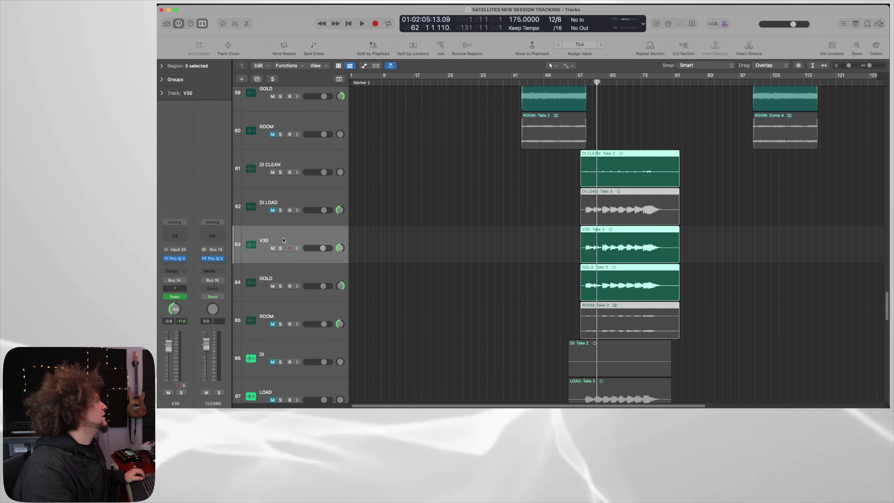
{"action": "left_click", "coordinate": [297, 161]}
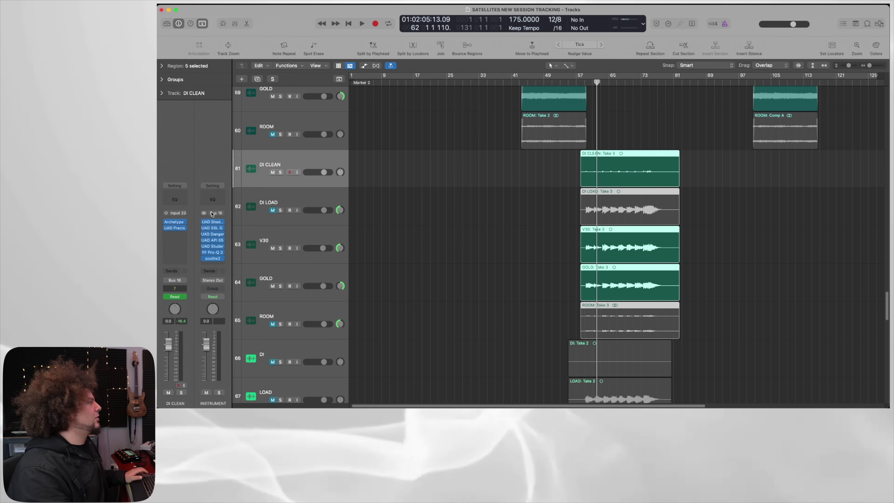
{"action": "left_click", "coordinate": [280, 248]}
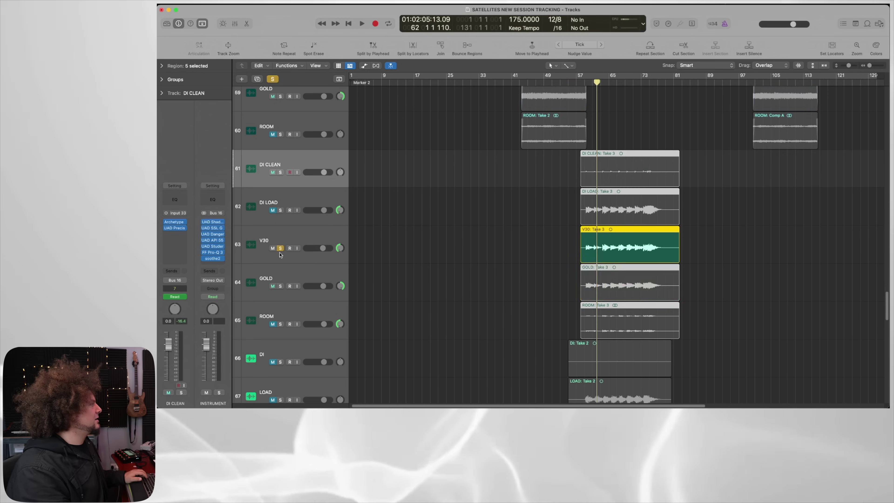
{"action": "left_click", "coordinate": [280, 285]}
{"action": "key", "text": "space"}
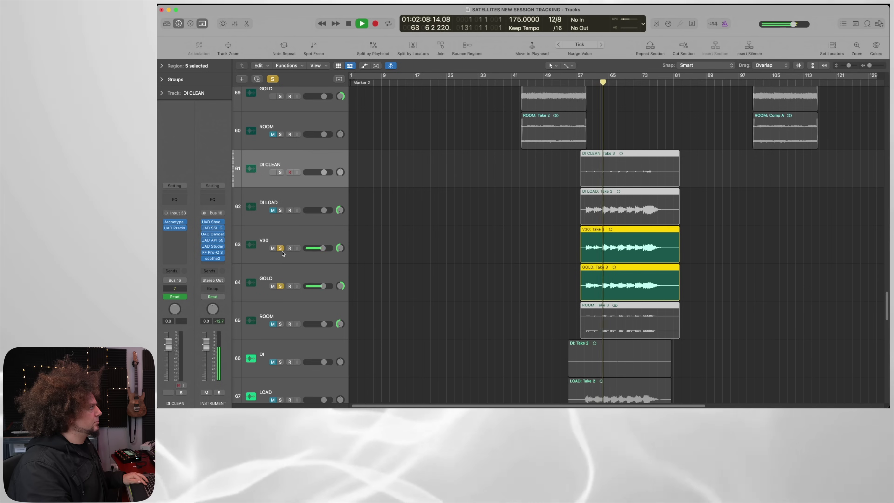
Audition the DI CLEAN track soloed with V30 and GOLD tracks 63 and 64, viewing their waveforms enlarged.
{"action": "left_click", "coordinate": [280, 286]}
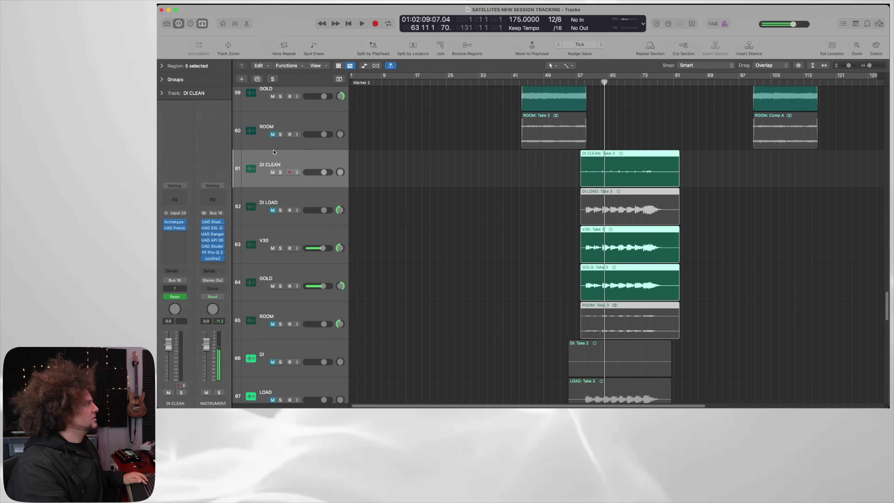
{"action": "left_click", "coordinate": [280, 172]}
{"action": "key", "text": "space"}
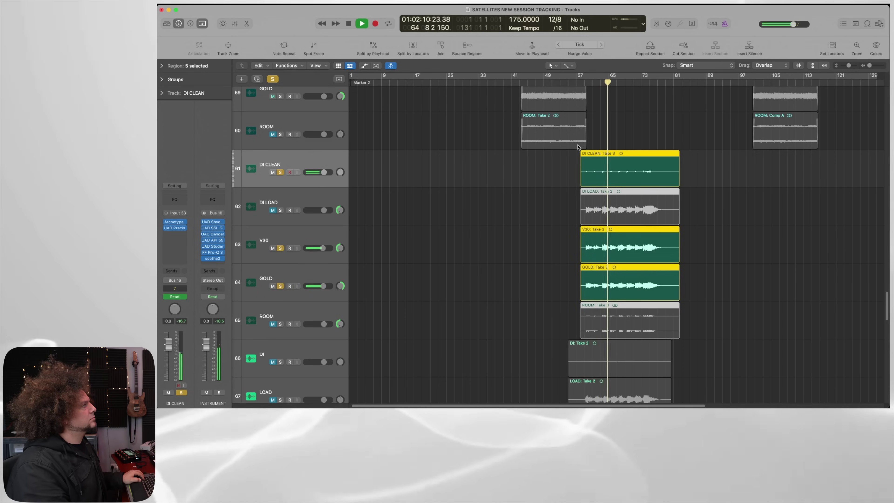
{"action": "key", "text": "z"}
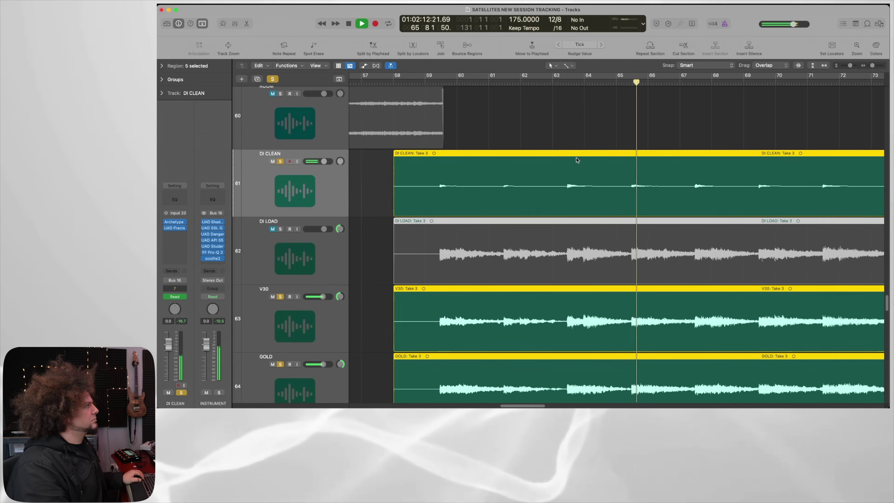
{"action": "key", "text": "super+Left"}
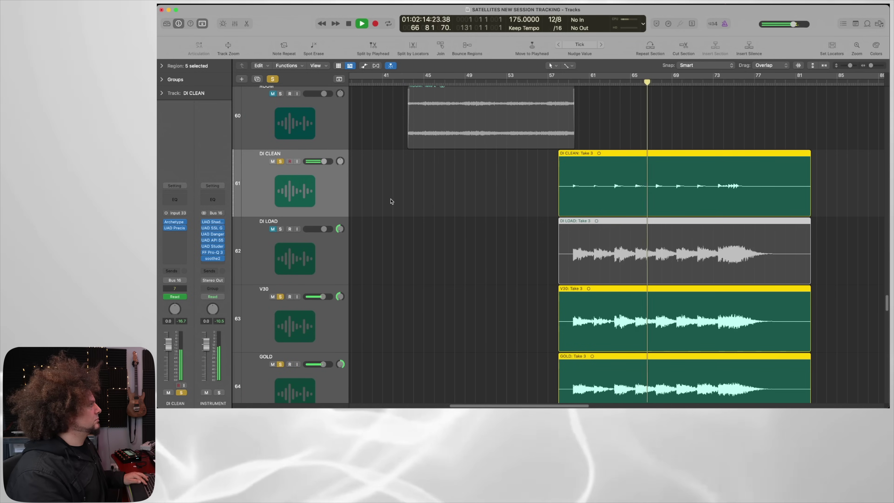
{"action": "scroll", "coordinate": [387, 200], "scroll_direction": "down", "scroll_amount": 5}
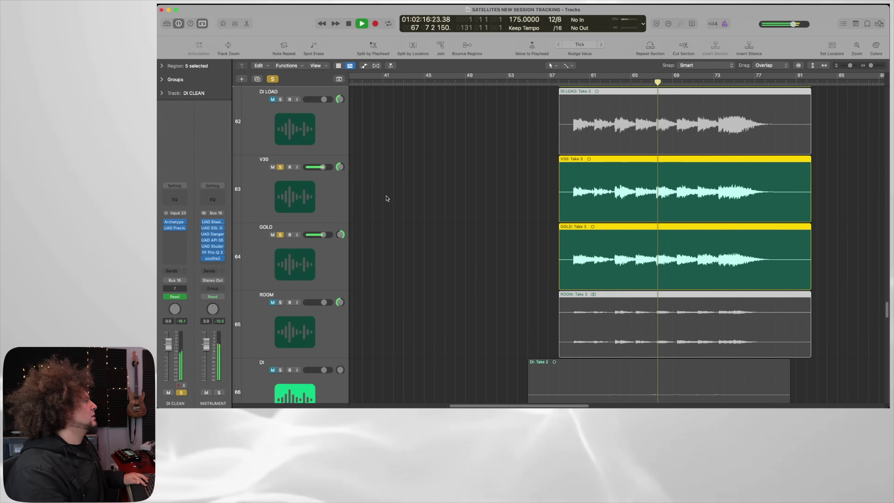
Stop playback and clear the solos on the DI CLEAN, V30 and GOLD tracks.
{"action": "scroll", "coordinate": [386, 198], "scroll_direction": "up", "scroll_amount": 1}
{"action": "key", "text": "space"}
{"action": "scroll", "coordinate": [386, 199], "scroll_direction": "down", "scroll_amount": 2}
{"action": "scroll", "coordinate": [385, 197], "scroll_direction": "up", "scroll_amount": 2}
{"action": "scroll", "coordinate": [386, 197], "scroll_direction": "up", "scroll_amount": 2}
{"action": "key", "text": "ctrl+alt+super+s"}
{"action": "scroll", "coordinate": [465, 219], "scroll_direction": "down", "scroll_amount": 4}
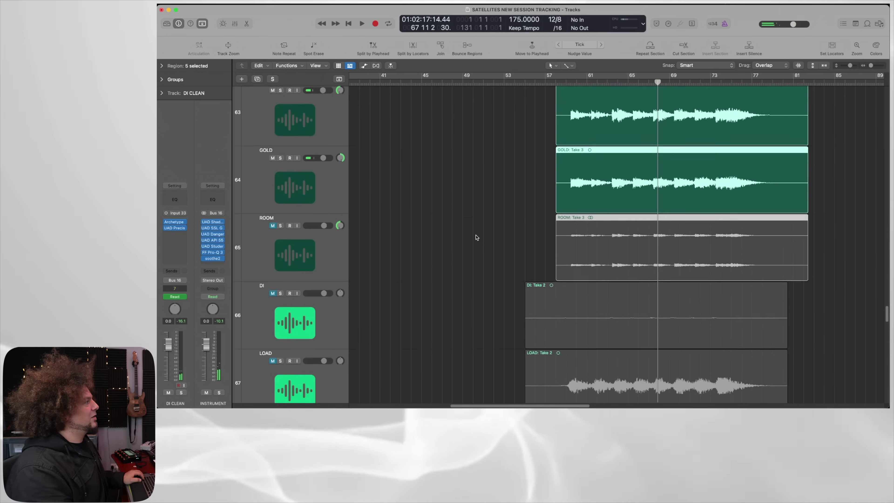
Compare the dark green guitar tracks 63 to 65 with the bright green tracks 66 to 70 at a smaller zoom.
{"action": "key", "text": "super+Up"}
{"action": "key", "text": "super+Up"}
{"action": "key", "text": "super+Up"}
{"action": "key", "text": "super+Left"}
{"action": "key", "text": "super+Left"}
{"action": "scroll", "coordinate": [474, 243], "scroll_direction": "down", "scroll_amount": 5}
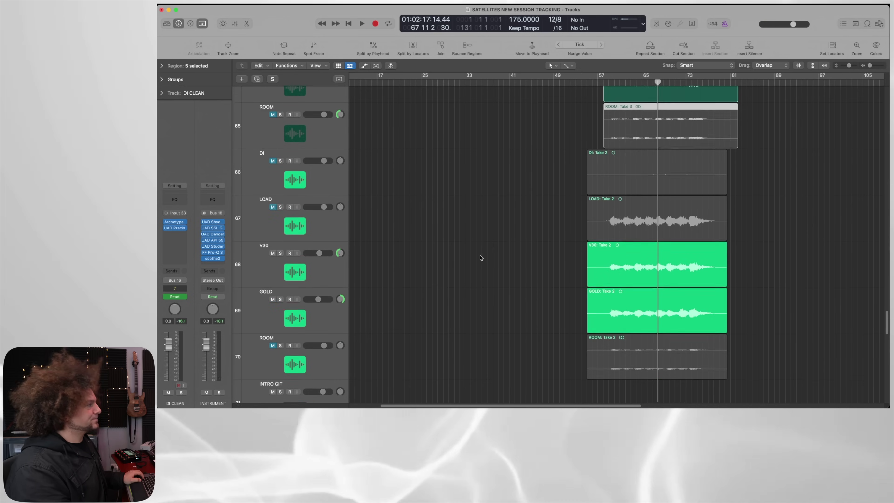
{"action": "scroll", "coordinate": [480, 259], "scroll_direction": "up", "scroll_amount": 2}
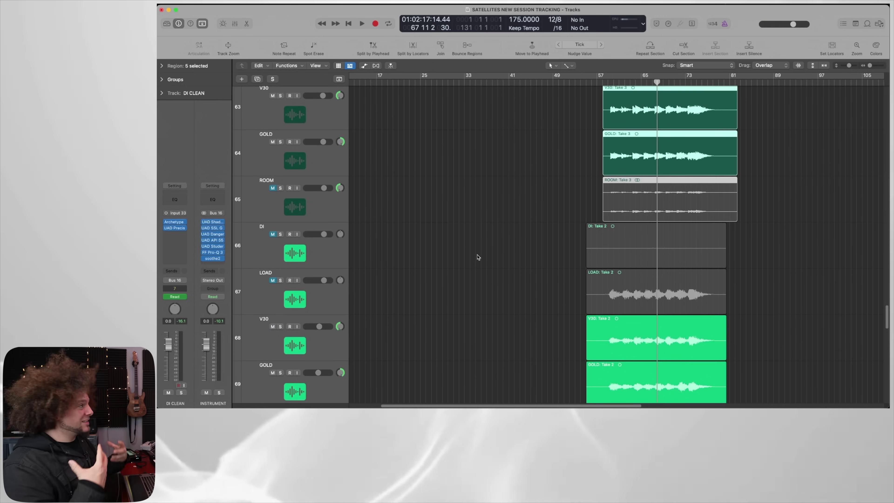
{"action": "scroll", "coordinate": [447, 270], "scroll_direction": "down", "scroll_amount": 2}
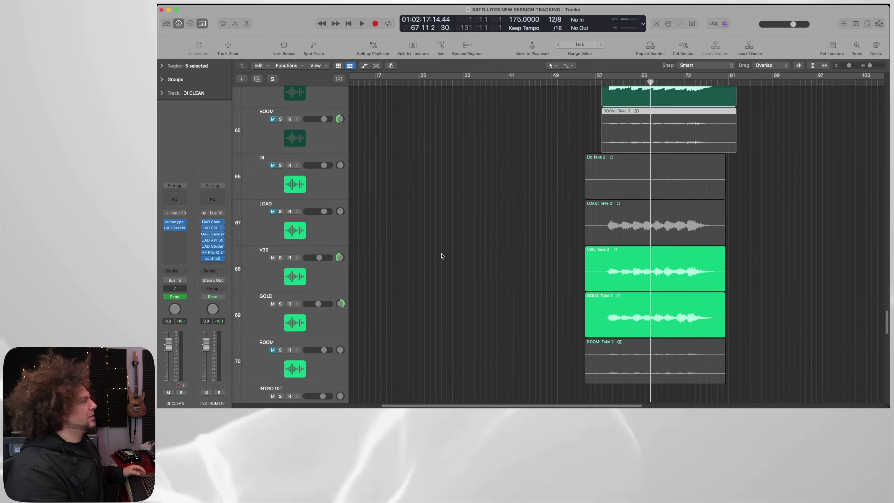
Solo the bright green V30 and GOLD tracks 68 and 69 and audition them from bar 59.
{"action": "scroll", "coordinate": [436, 259], "scroll_direction": "right", "scroll_amount": 3}
{"action": "left_click", "coordinate": [280, 257]}
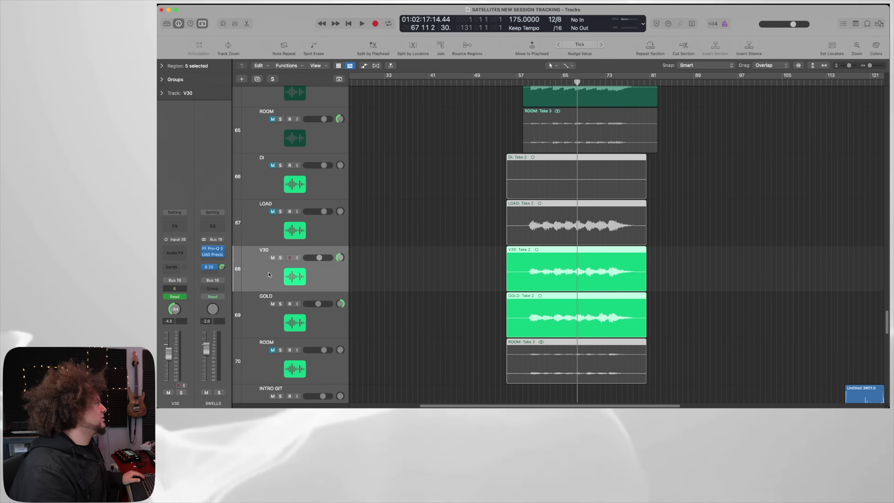
{"action": "left_click", "coordinate": [280, 303]}
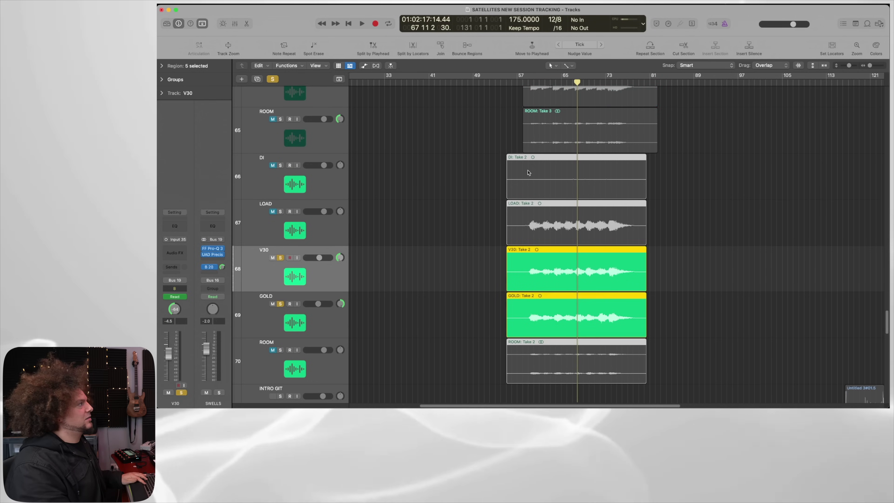
{"action": "left_click", "coordinate": [529, 81]}
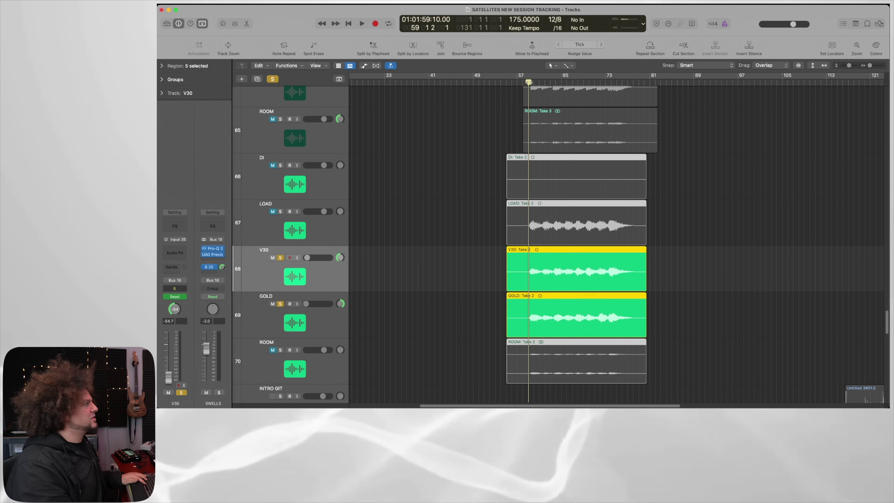
{"action": "key", "text": "space"}
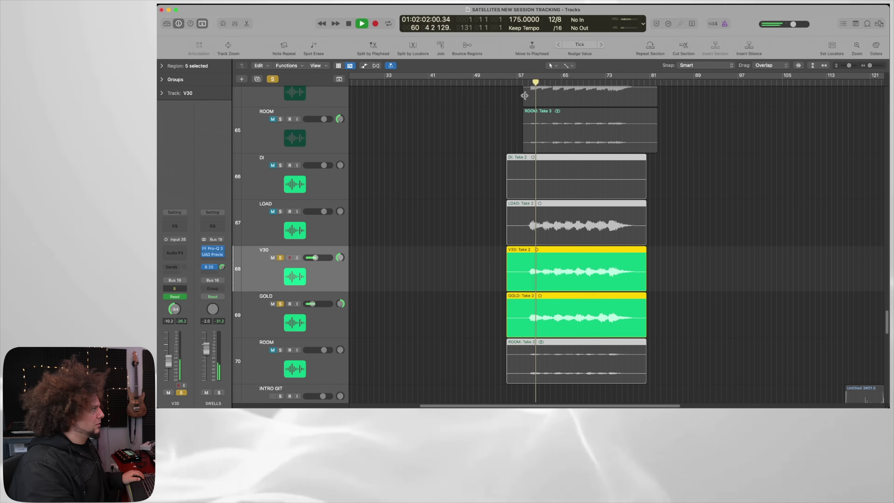
{"action": "scroll", "coordinate": [398, 202], "scroll_direction": "down", "scroll_amount": 3}
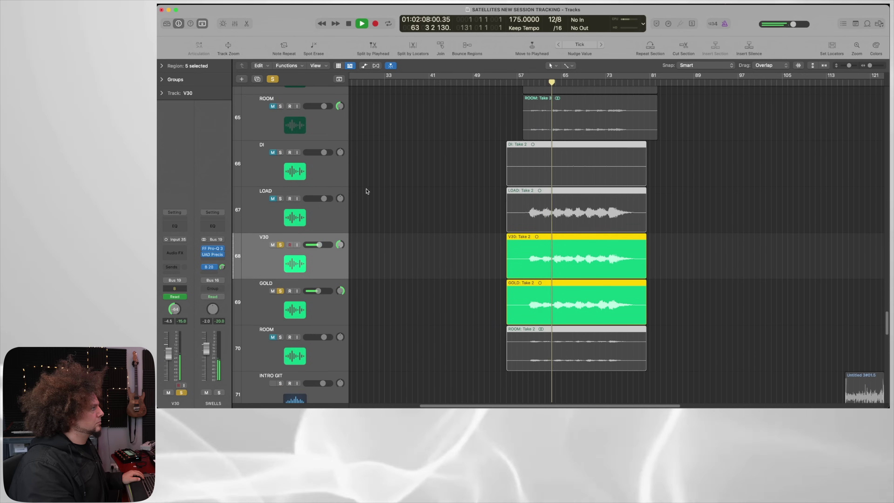
{"action": "scroll", "coordinate": [365, 192], "scroll_direction": "up", "scroll_amount": 5}
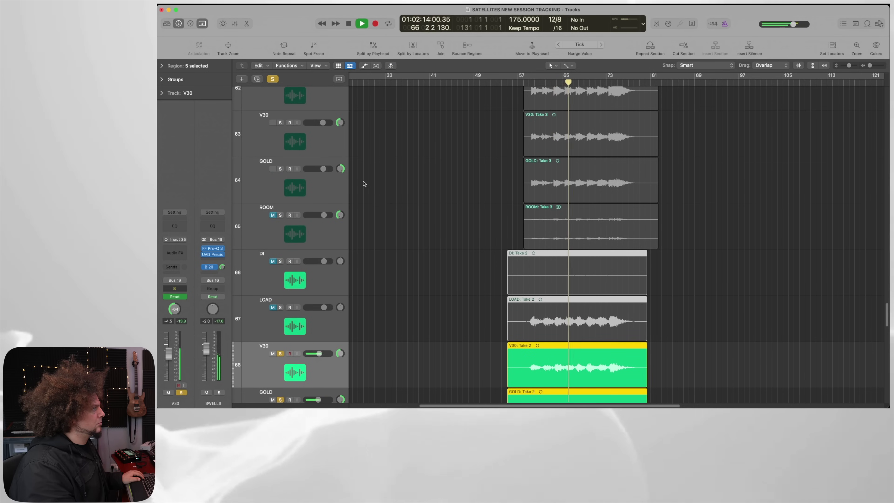
{"action": "scroll", "coordinate": [363, 183], "scroll_direction": "down", "scroll_amount": 4}
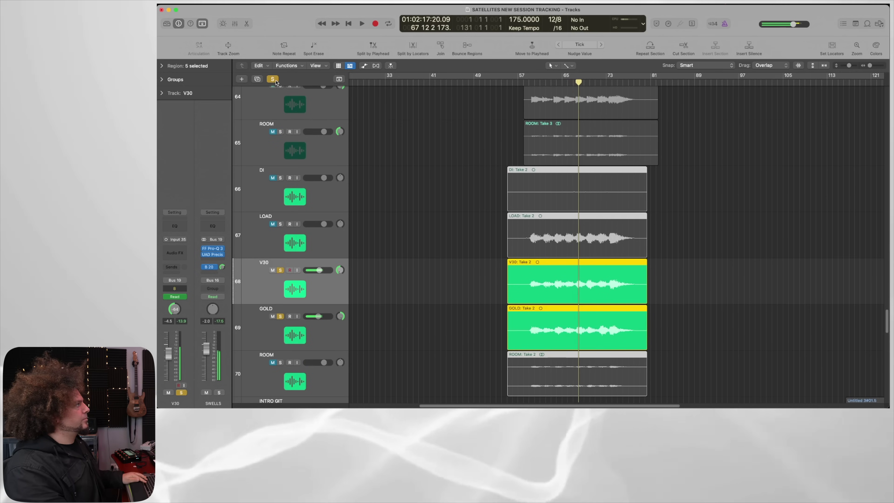
Add the dark green V30 and GOLD tracks 63 and 64 to the soloed tracks.
{"action": "scroll", "coordinate": [325, 167], "scroll_direction": "up", "scroll_amount": 4}
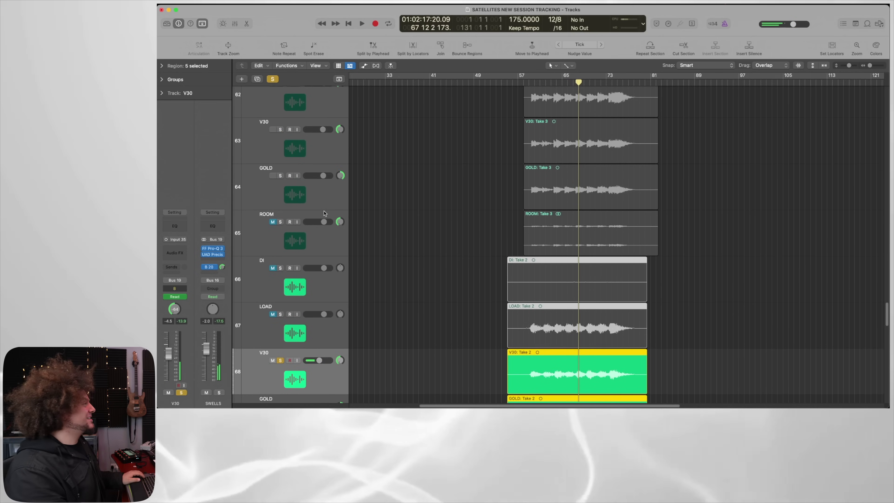
{"action": "left_click", "coordinate": [281, 176]}
{"action": "scroll", "coordinate": [275, 212], "scroll_direction": "up", "scroll_amount": 6}
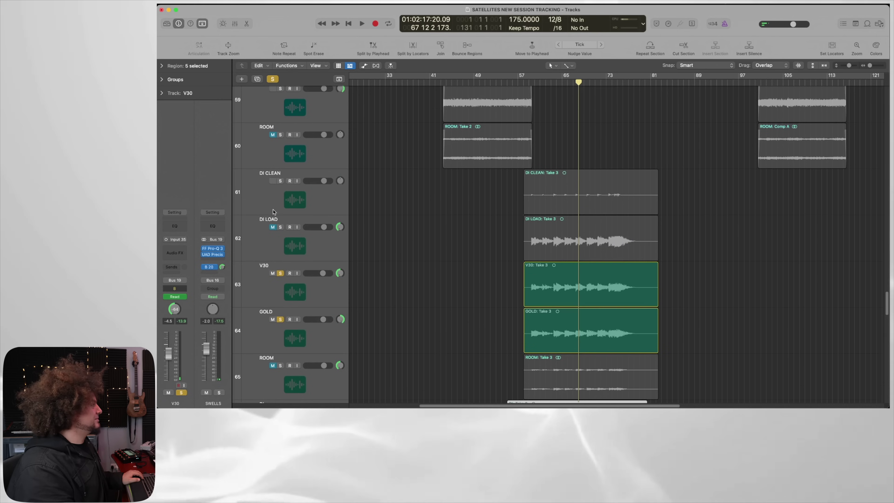
{"action": "scroll", "coordinate": [435, 224], "scroll_direction": "down", "scroll_amount": 6}
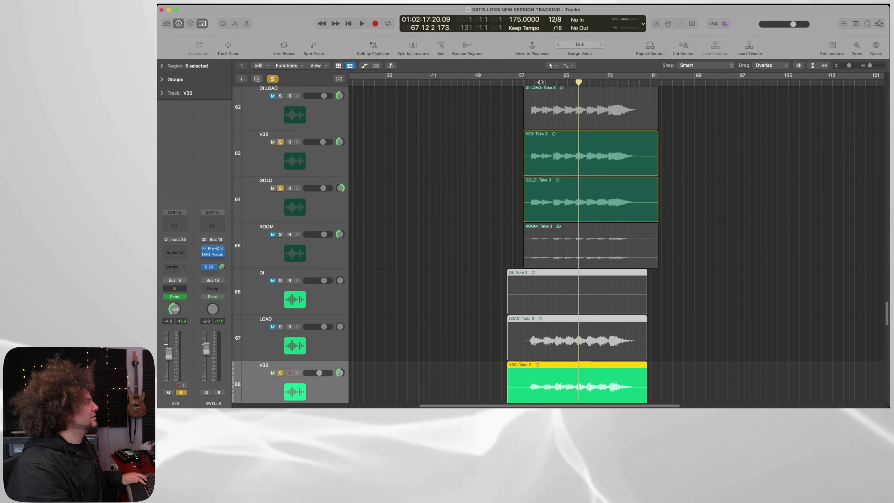
Audition the four soloed V30 and GOLD tracks together from about bar 59, and stop playback.
{"action": "double_click", "coordinate": [531, 83]}
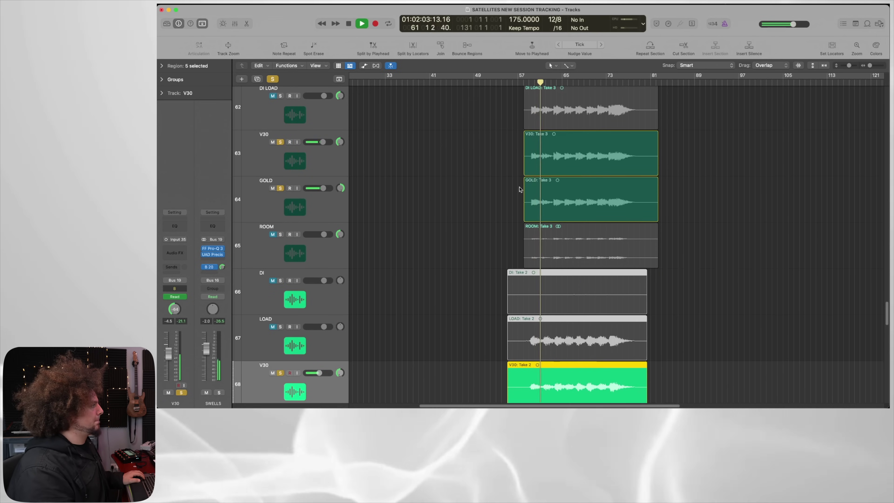
{"action": "scroll", "coordinate": [524, 188], "scroll_direction": "down", "scroll_amount": 8}
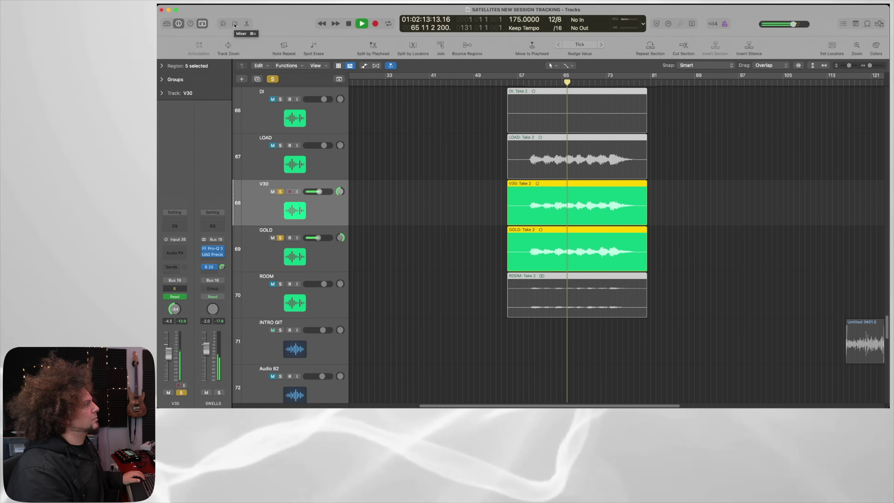
{"action": "key", "text": "space"}
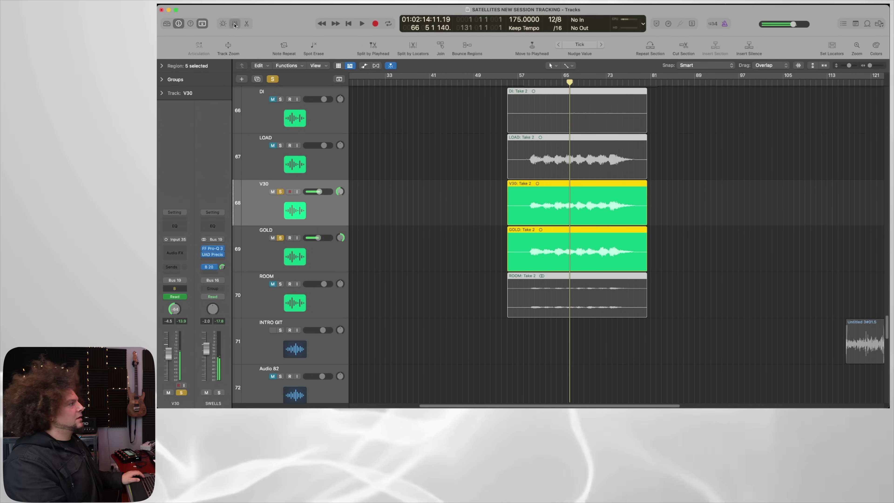
Open the Cyclosonic Panner on the SQWELL ROTARY bus in the mixer and solo that bus.
{"action": "left_click", "coordinate": [235, 24]}
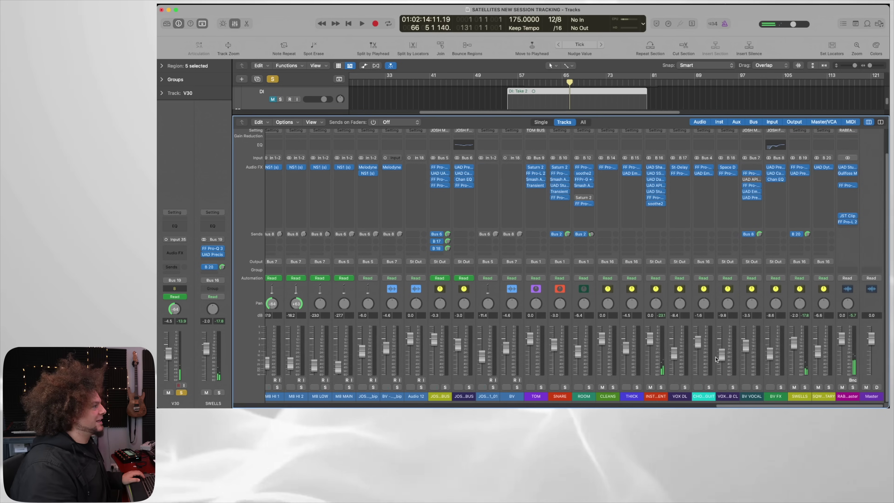
{"action": "left_click", "coordinate": [824, 167]}
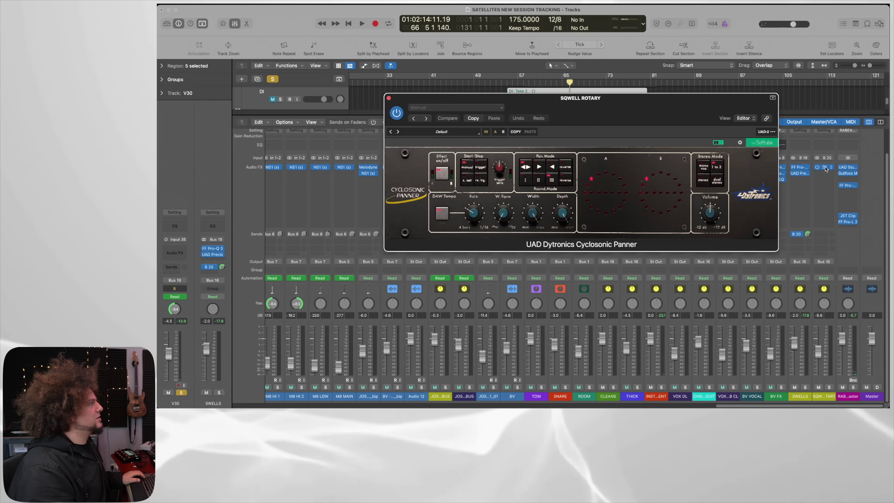
{"action": "left_click", "coordinate": [829, 388]}
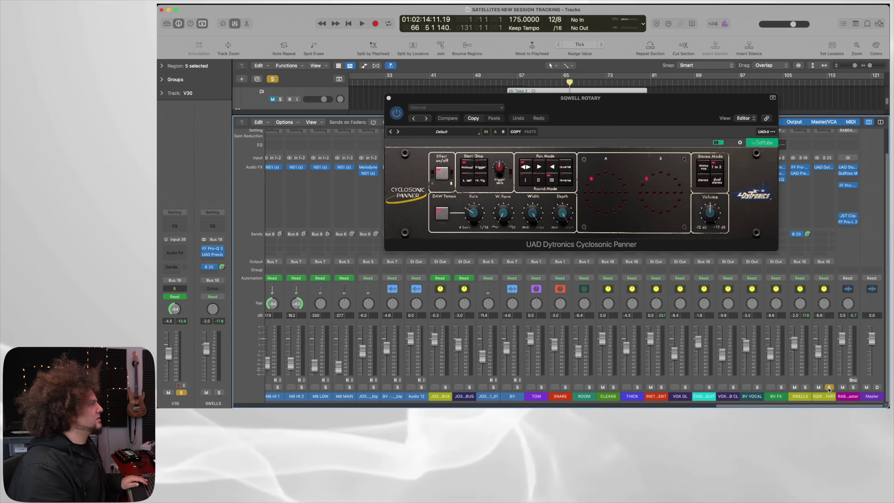
Audition the soloed SQWELL ROTARY bus with its Cyclosonic Panner open, and stop playback.
{"action": "key", "text": "space"}
{"action": "left_click", "coordinate": [829, 388]}
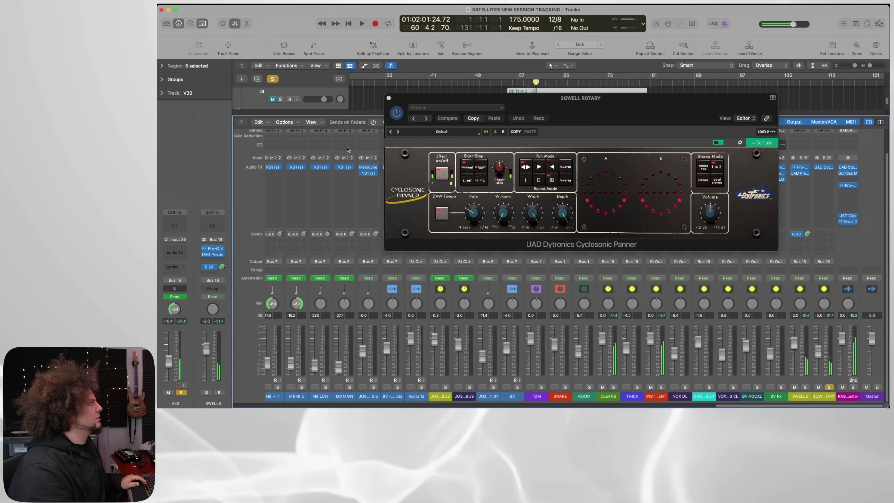
{"action": "key", "text": "space"}
{"action": "left_click", "coordinate": [829, 387]}
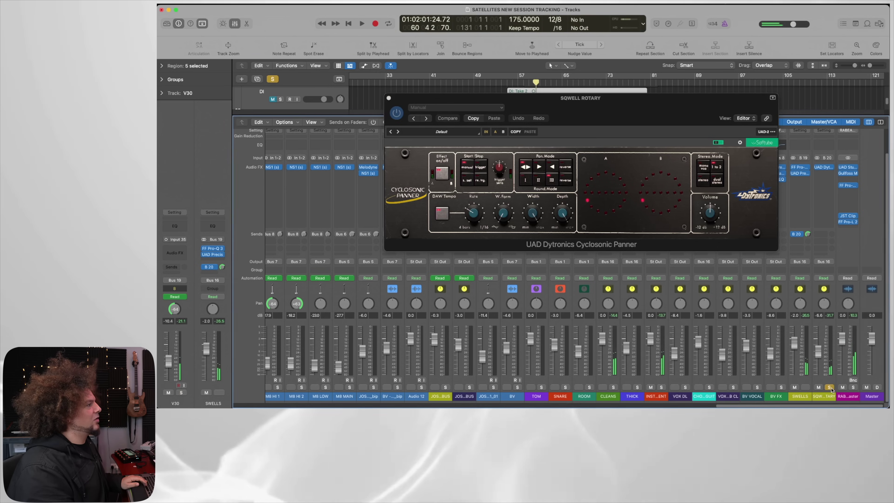
{"action": "key", "text": "space"}
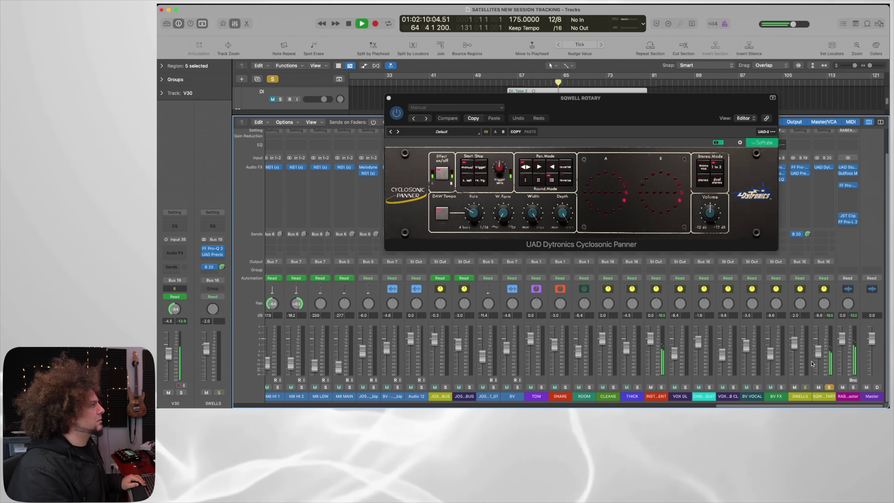
{"action": "key", "text": "space"}
Close the Cyclosonic Panner, clear the SQWELL ROTARY solo and hide the mixer.
{"action": "left_click", "coordinate": [388, 98]}
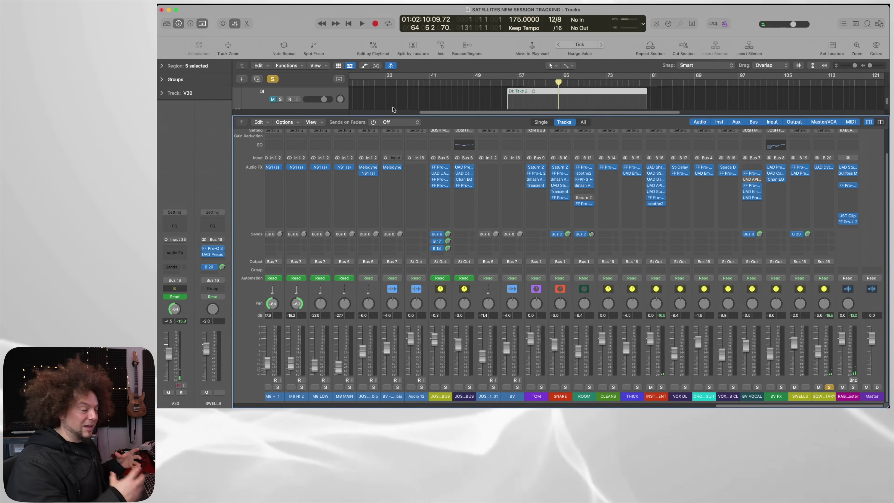
{"action": "left_click", "coordinate": [829, 388]}
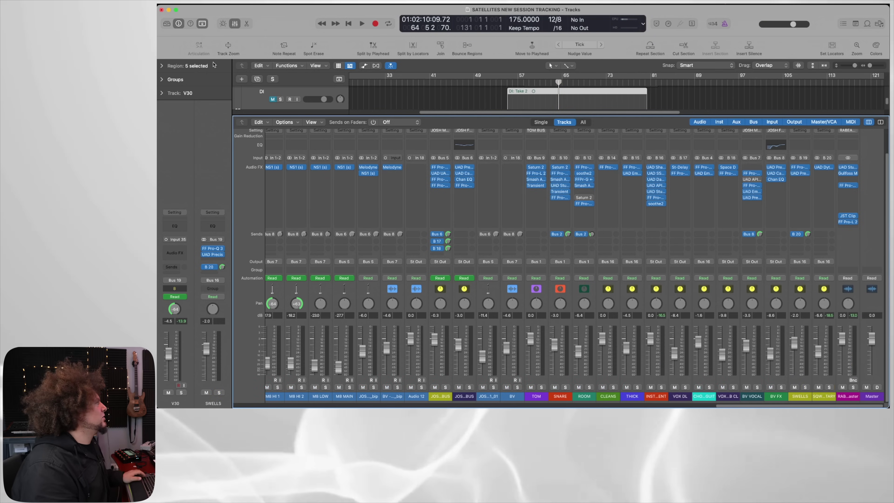
{"action": "key", "text": "x"}
Remove the solo from the JOE CLEAN ROOM track and audition JOE CLEAN V30 and GOLD without it.
{"action": "scroll", "coordinate": [540, 254], "scroll_direction": "up", "scroll_amount": 5}
{"action": "scroll", "coordinate": [540, 254], "scroll_direction": "up", "scroll_amount": 10}
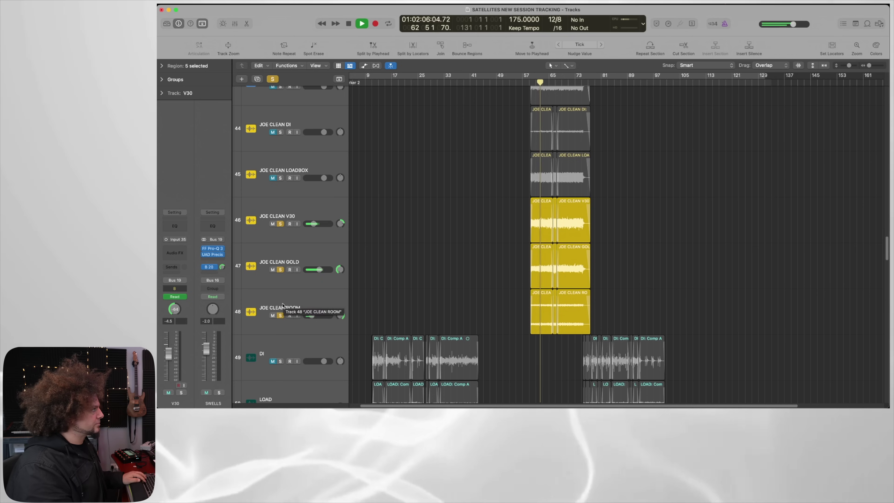
{"action": "scroll", "coordinate": [288, 305], "scroll_direction": "down", "scroll_amount": 2}
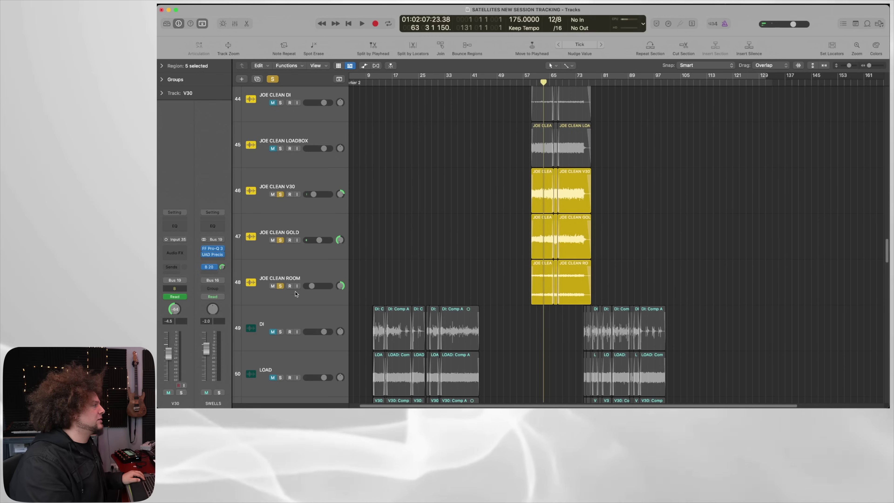
{"action": "left_click", "coordinate": [280, 286]}
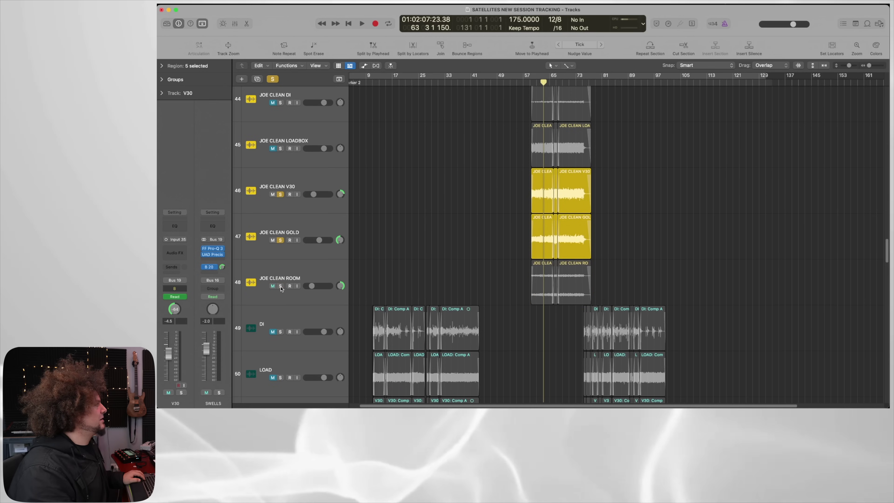
{"action": "key", "text": "space"}
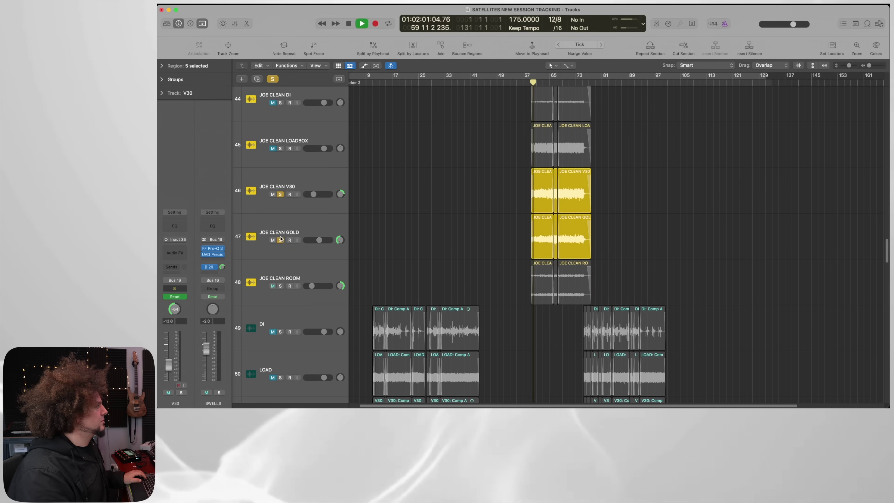
{"action": "scroll", "coordinate": [285, 245], "scroll_direction": "down", "scroll_amount": 1}
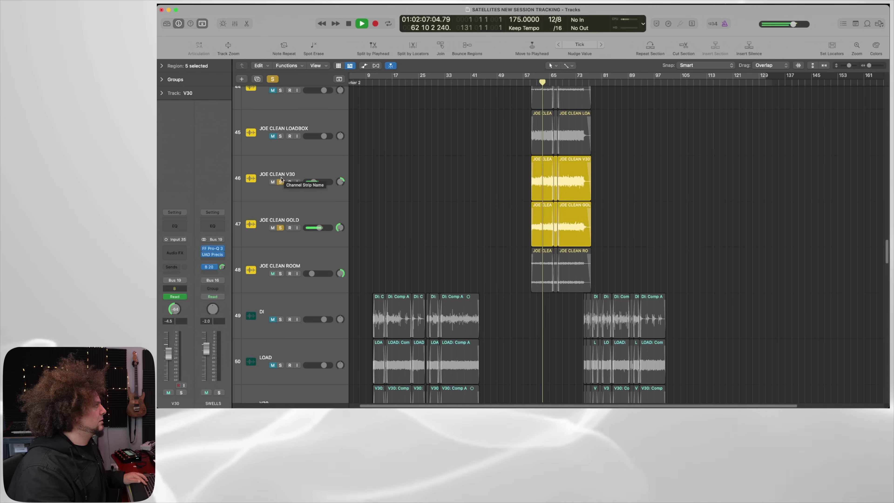
Solo the JOE CLEAN ROOM track instead of V30 and GOLD, audition it alone and clear its solo.
{"action": "key", "text": "space"}
{"action": "left_click", "coordinate": [281, 180]}
{"action": "left_click", "coordinate": [283, 274]}
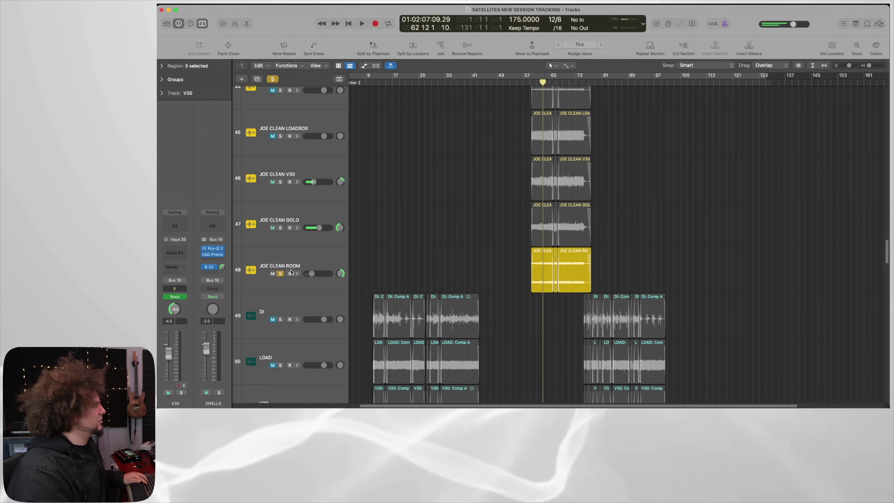
{"action": "key", "text": "space"}
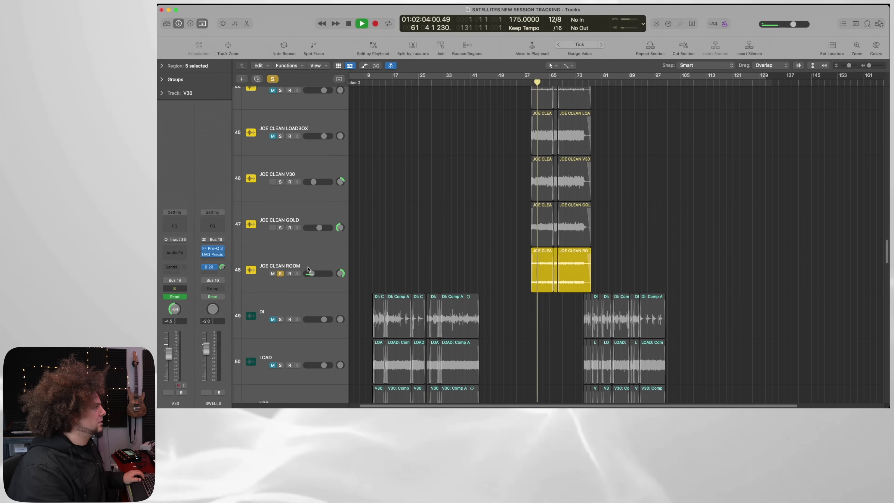
{"action": "left_click", "coordinate": [280, 274]}
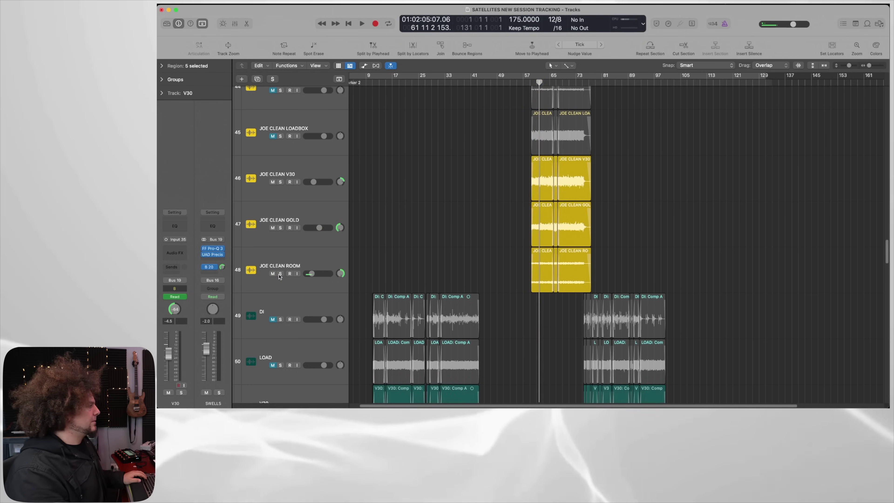
Solo the JOE CLEAN V30 track plus the bright green V30 and GOLD tracks 68 and 69, and play them back together.
{"action": "left_click", "coordinate": [280, 182]}
{"action": "scroll", "coordinate": [292, 225], "scroll_direction": "down", "scroll_amount": 10}
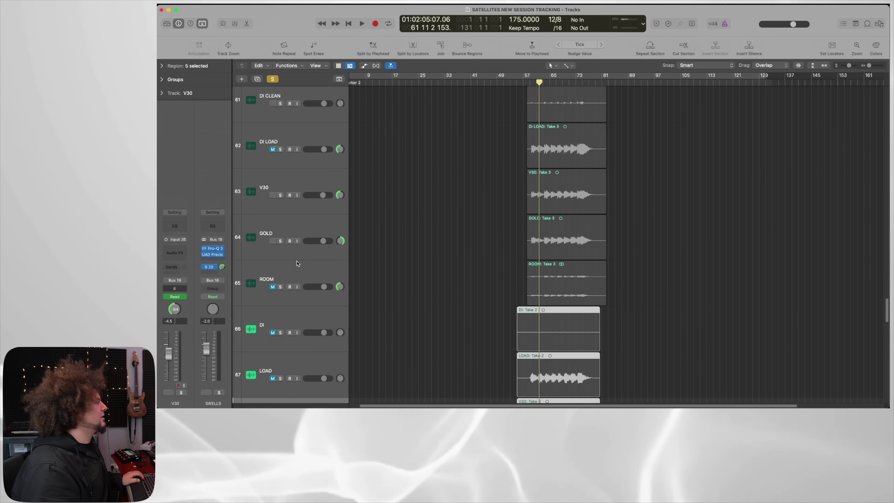
{"action": "scroll", "coordinate": [297, 257], "scroll_direction": "down", "scroll_amount": 3}
{"action": "scroll", "coordinate": [295, 251], "scroll_direction": "up", "scroll_amount": 2}
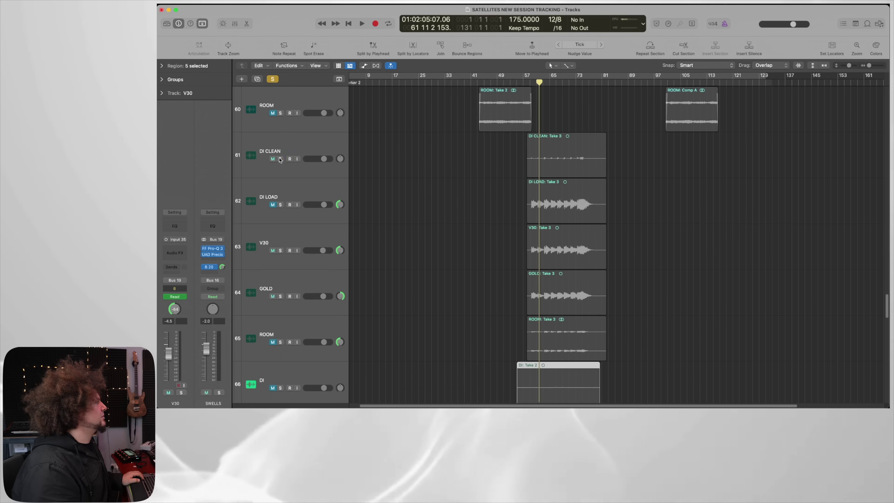
{"action": "scroll", "coordinate": [280, 160], "scroll_direction": "down", "scroll_amount": 8}
{"action": "left_click_drag", "start_coordinate": [280, 161], "coordinate": [280, 207]}
{"action": "key", "text": "space"}
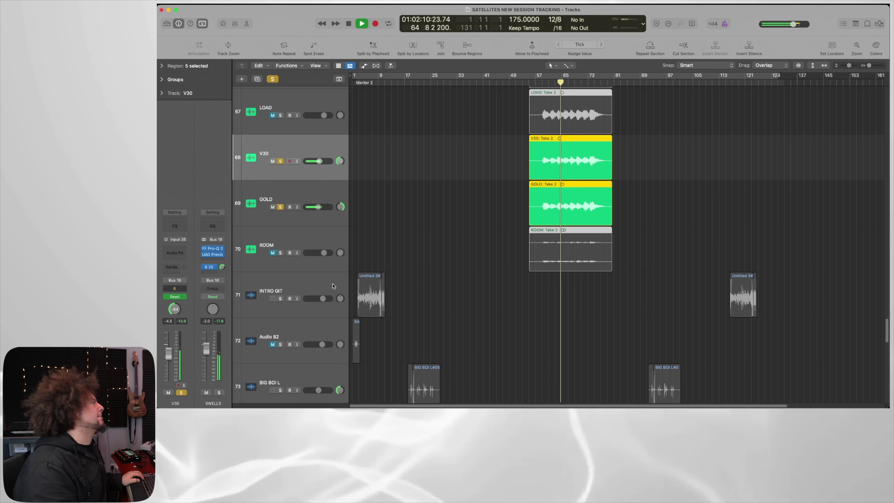
Look over tracks 71 to 77 during playback, stop it and clear all track solos.
{"action": "scroll", "coordinate": [473, 302], "scroll_direction": "down", "scroll_amount": 3}
{"action": "scroll", "coordinate": [472, 300], "scroll_direction": "up", "scroll_amount": 2}
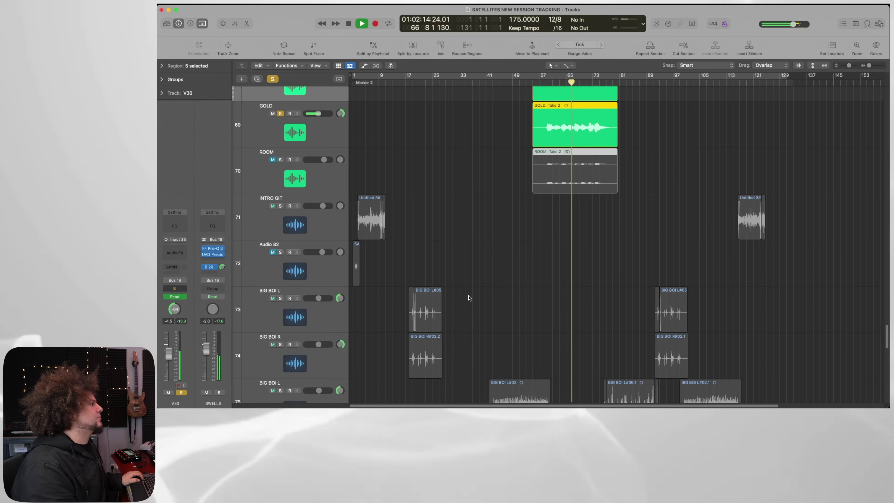
{"action": "scroll", "coordinate": [468, 298], "scroll_direction": "down", "scroll_amount": 3}
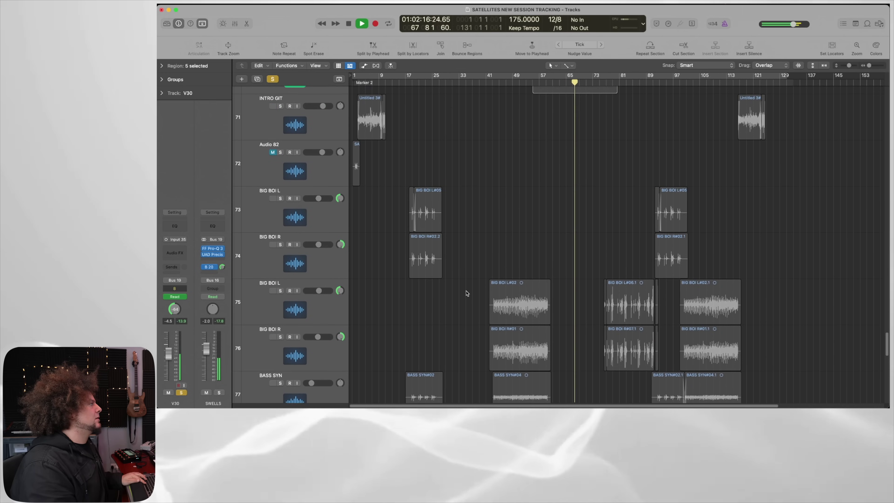
{"action": "key", "text": "space"}
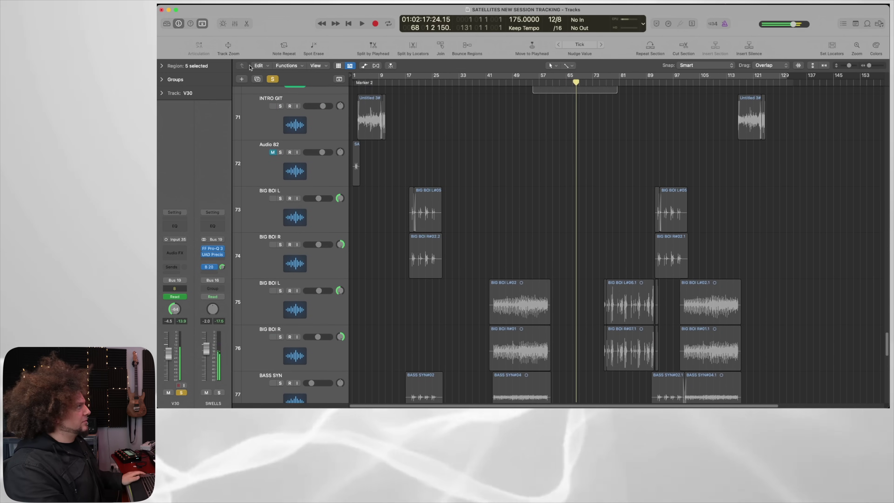
{"action": "left_click", "coordinate": [272, 79]}
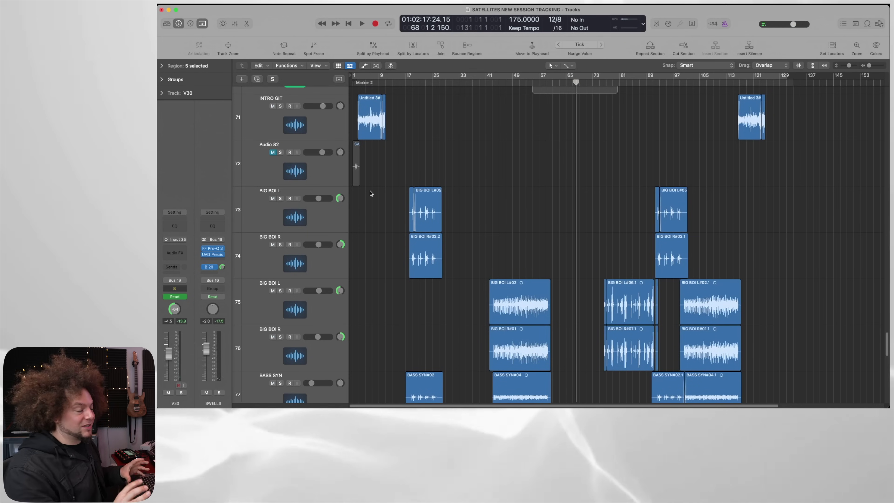
Place the playhead at the start of the first INTRO GIT region and select the INTRO GIT track.
{"action": "scroll", "coordinate": [403, 197], "scroll_direction": "up", "scroll_amount": 3}
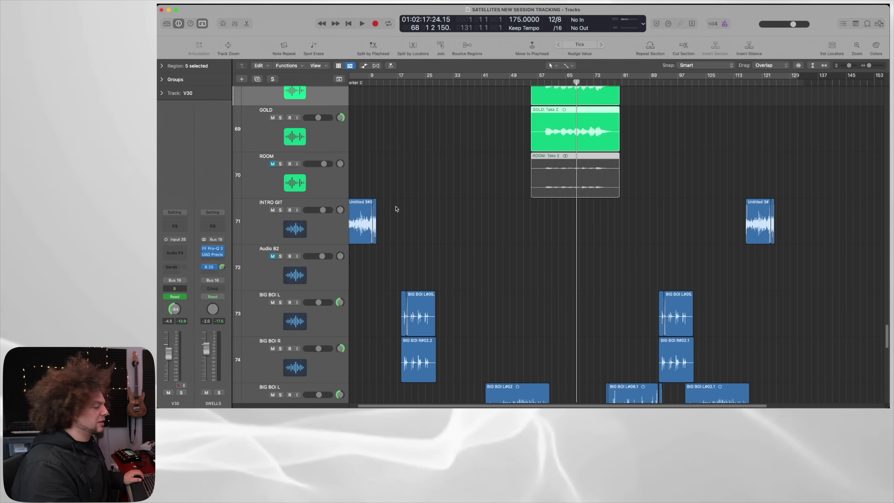
{"action": "scroll", "coordinate": [398, 208], "scroll_direction": "left", "scroll_amount": 1}
{"action": "scroll", "coordinate": [398, 218], "scroll_direction": "down", "scroll_amount": 1}
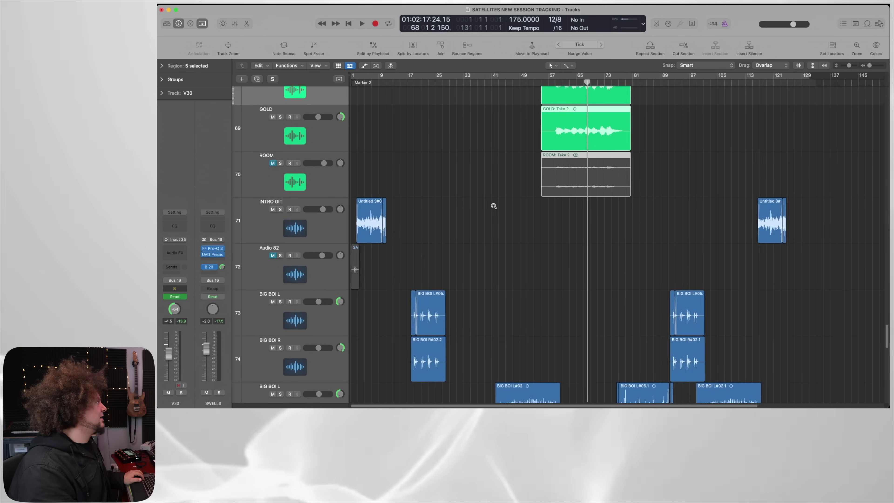
{"action": "key", "text": "super+Right"}
{"action": "key", "text": "super+Right"}
{"action": "scroll", "coordinate": [493, 207], "scroll_direction": "left", "scroll_amount": 10}
{"action": "key", "text": "super+Up"}
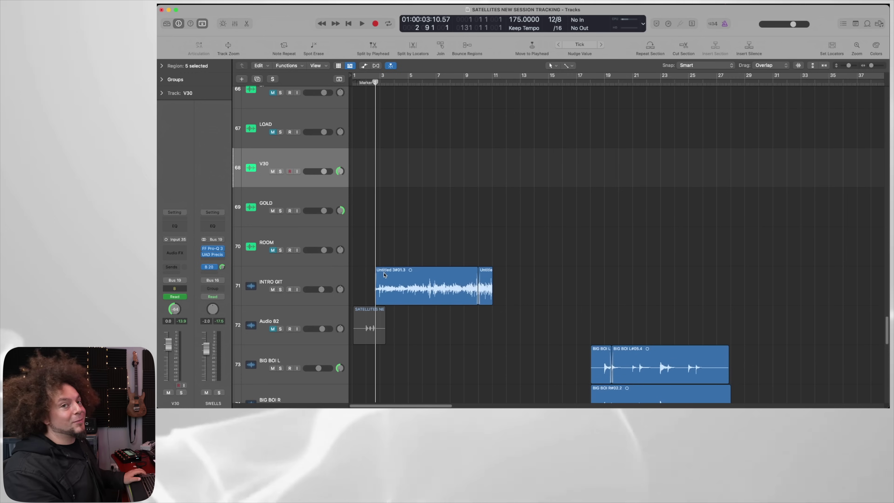
{"action": "left_click", "coordinate": [297, 274]}
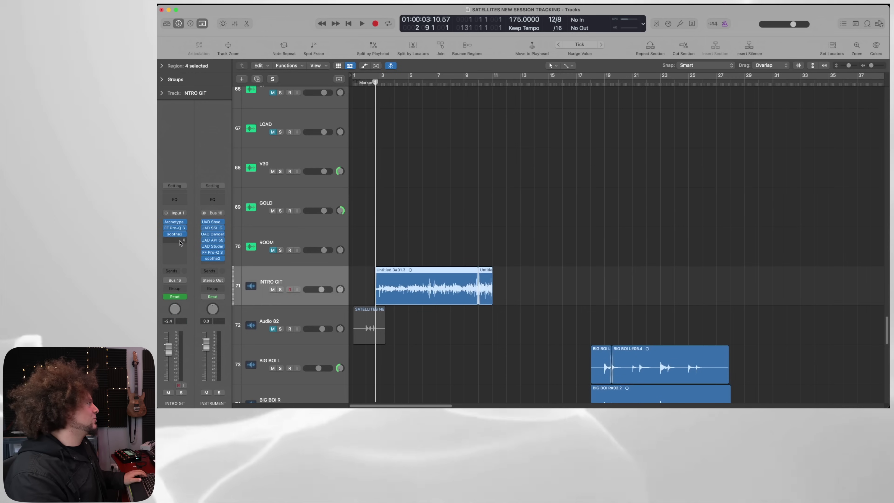
Open and inspect the Archetype and FF Pro-Q 3 plugins on the INTRO GIT track one after the other.
{"action": "left_click", "coordinate": [175, 224]}
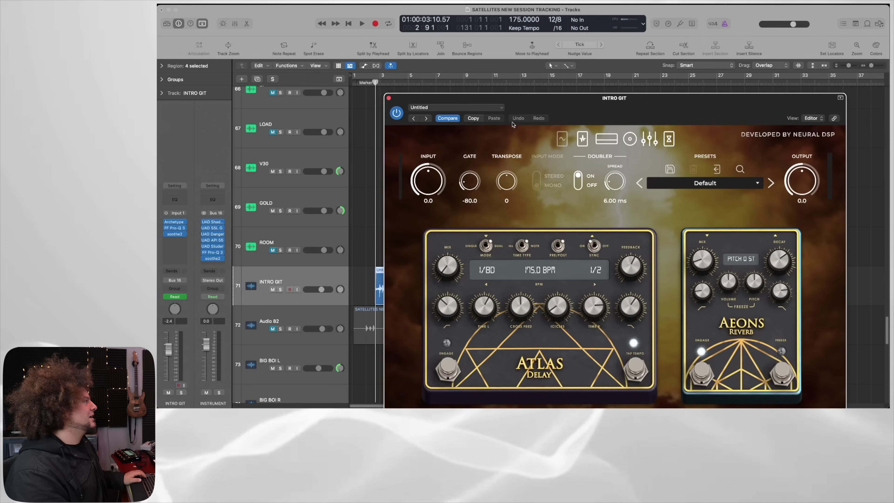
{"action": "left_click", "coordinate": [388, 98]}
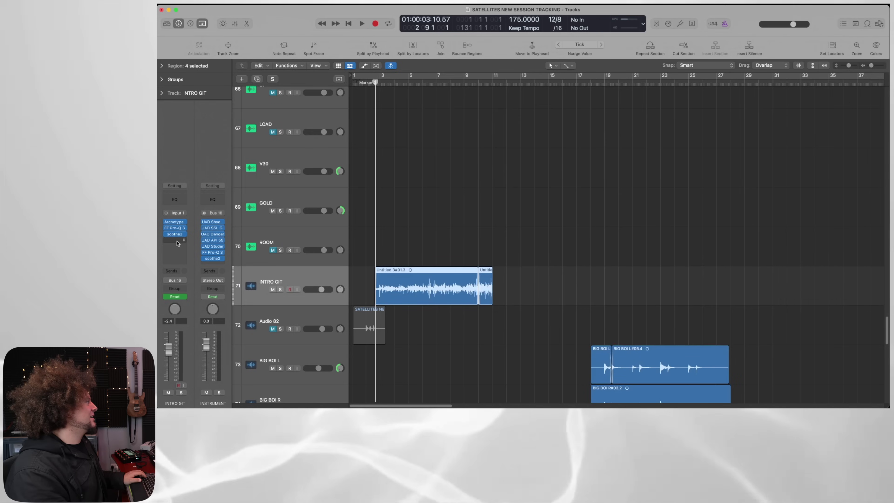
{"action": "left_click", "coordinate": [175, 228]}
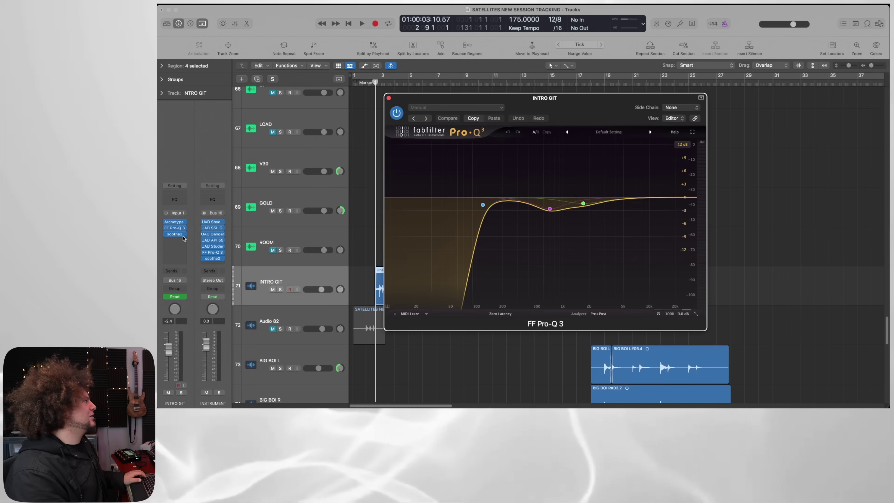
{"action": "left_click", "coordinate": [388, 98]}
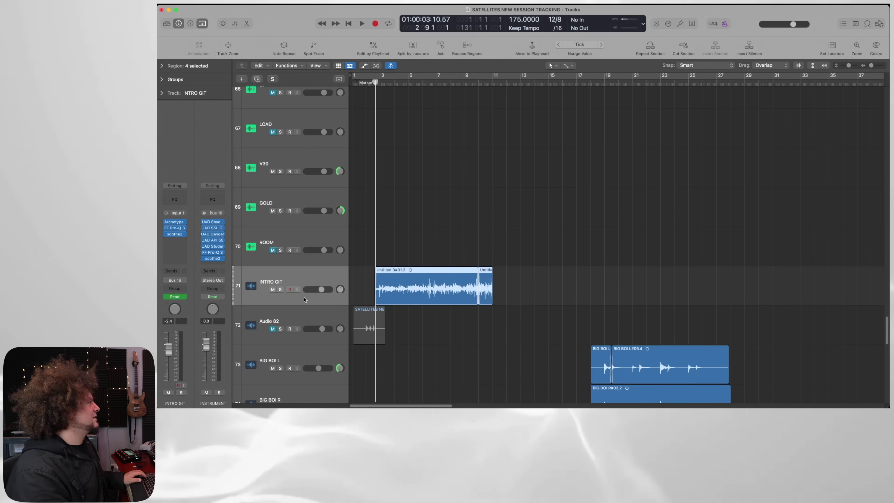
Reopen the INTRO GIT track's Archetype plugin, examine its equalizer page and close the plugin.
{"action": "left_click", "coordinate": [179, 225]}
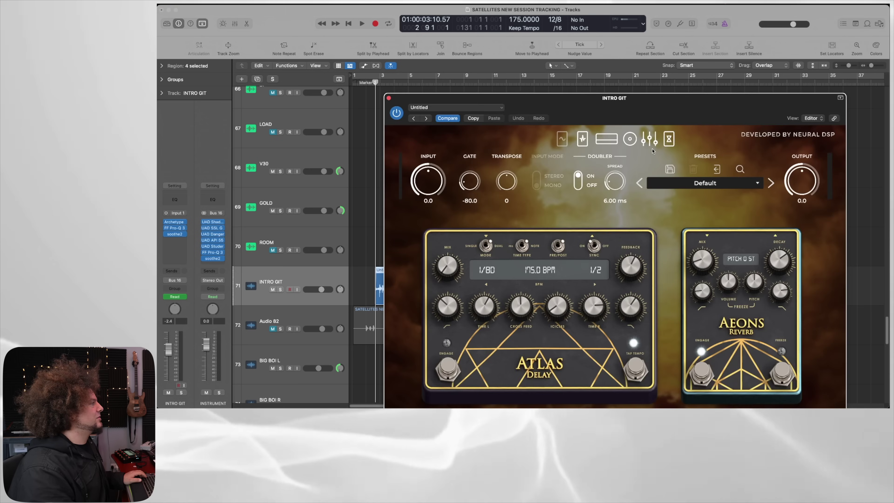
{"action": "left_click", "coordinate": [649, 139]}
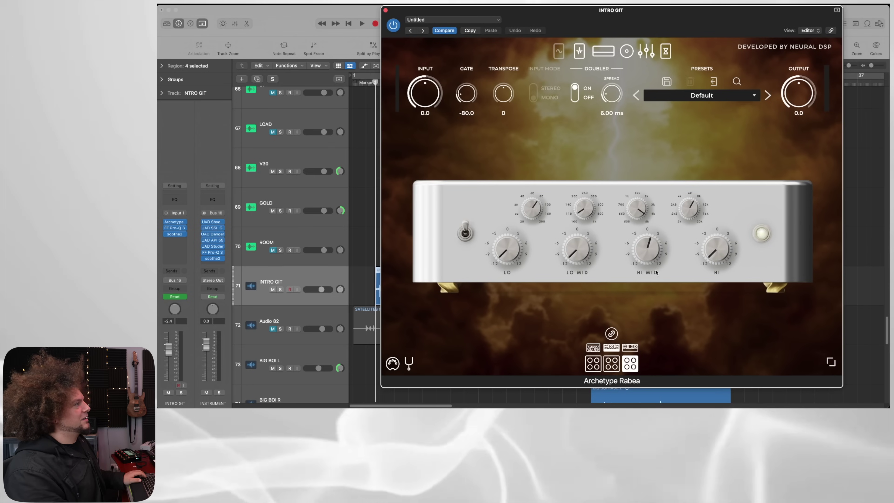
{"action": "left_click", "coordinate": [385, 10]}
Solo the INTRO GIT track and audition its first region alone.
{"action": "left_click", "coordinate": [280, 290]}
{"action": "key", "text": "space"}
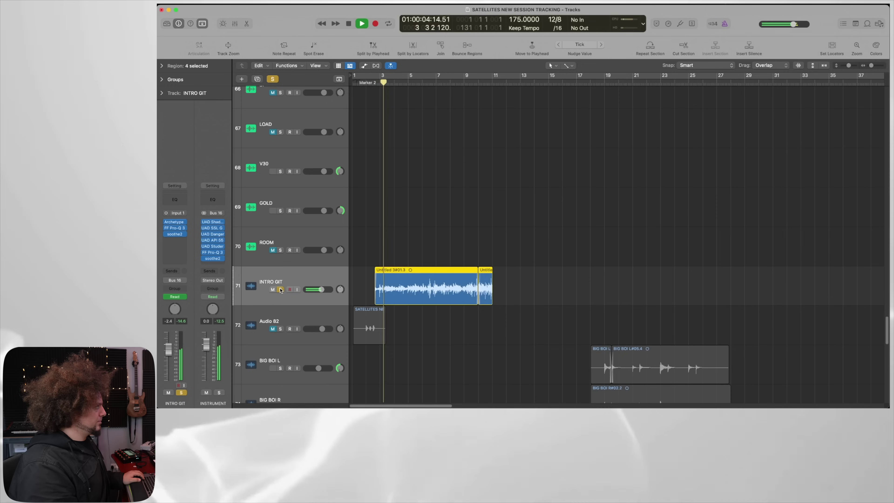
{"action": "left_click", "coordinate": [174, 224]}
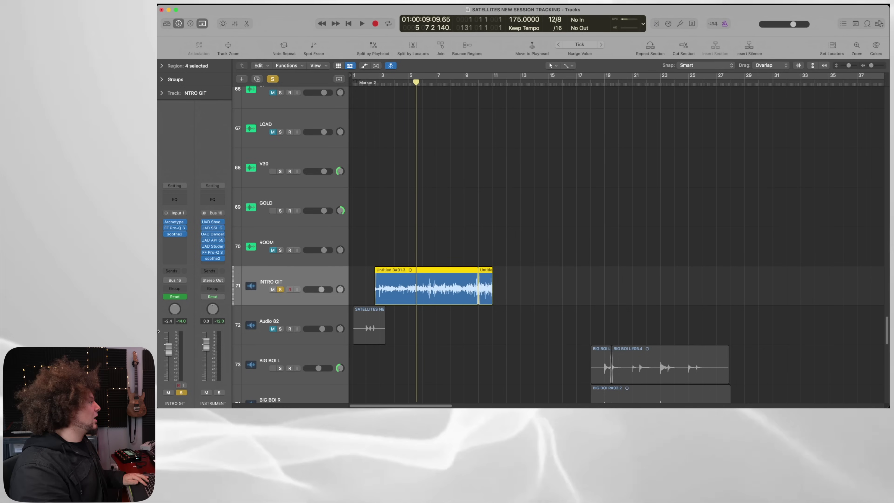
Clear the INTRO GIT solo and play the full mix from shortly before the end of the first intro region.
{"action": "left_click", "coordinate": [280, 290]}
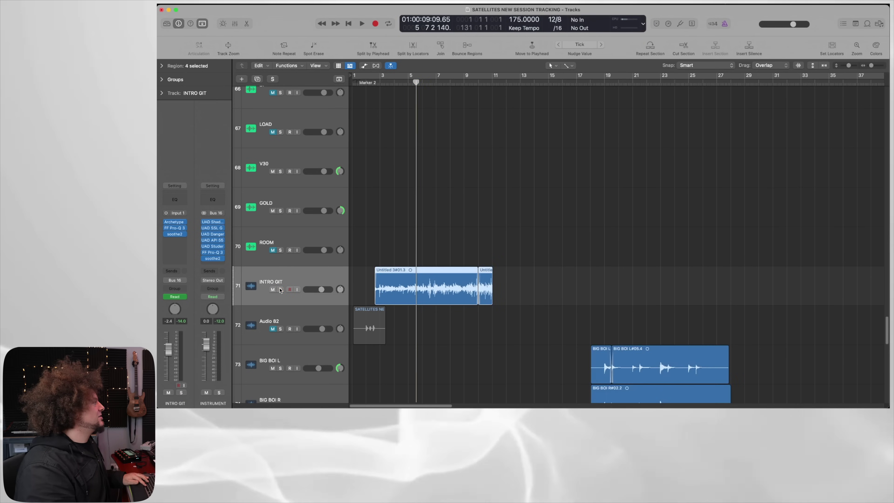
{"action": "left_click", "coordinate": [473, 83]}
{"action": "key", "text": "space"}
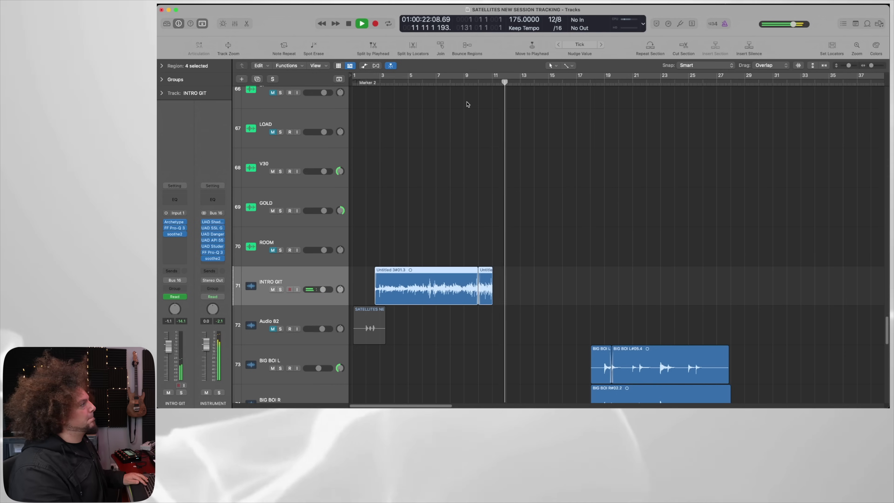
Solo the GAZE track, audition its Comp A region and clear the solo during playback.
{"action": "scroll", "coordinate": [377, 276], "scroll_direction": "down", "scroll_amount": 5, "text": "alt"}
{"action": "scroll", "coordinate": [378, 267], "scroll_direction": "down", "scroll_amount": 5}
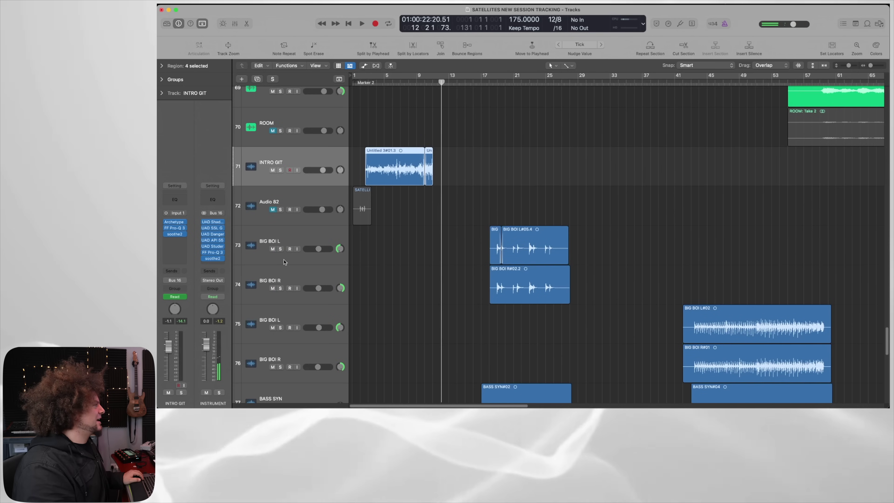
{"action": "scroll", "coordinate": [367, 269], "scroll_direction": "down", "scroll_amount": 5}
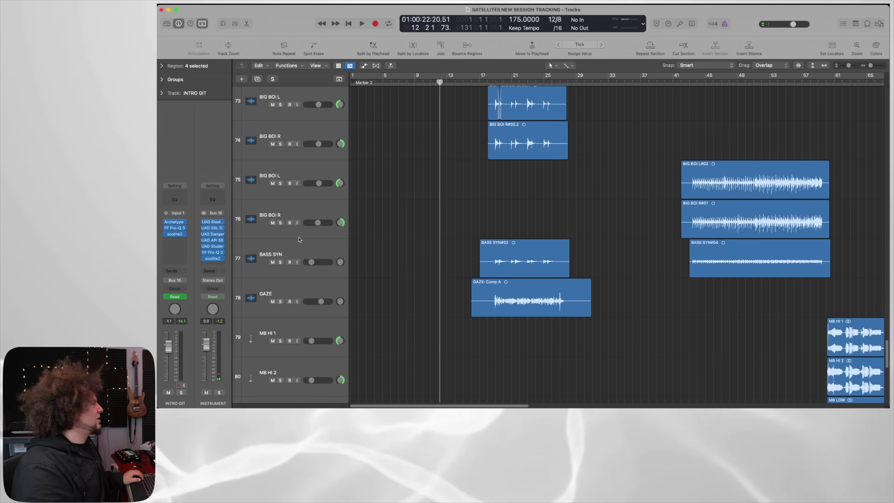
{"action": "left_click", "coordinate": [294, 291]}
{"action": "left_click", "coordinate": [280, 301]}
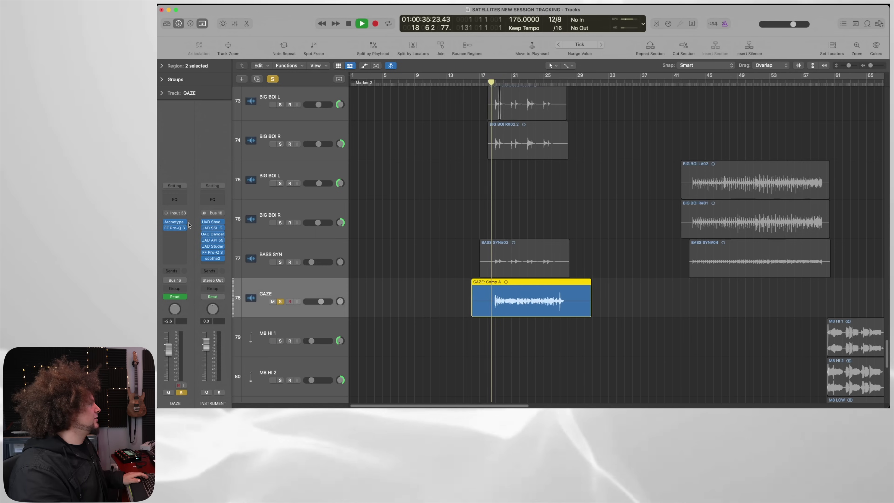
{"action": "mouse_move", "coordinate": [180, 230]}
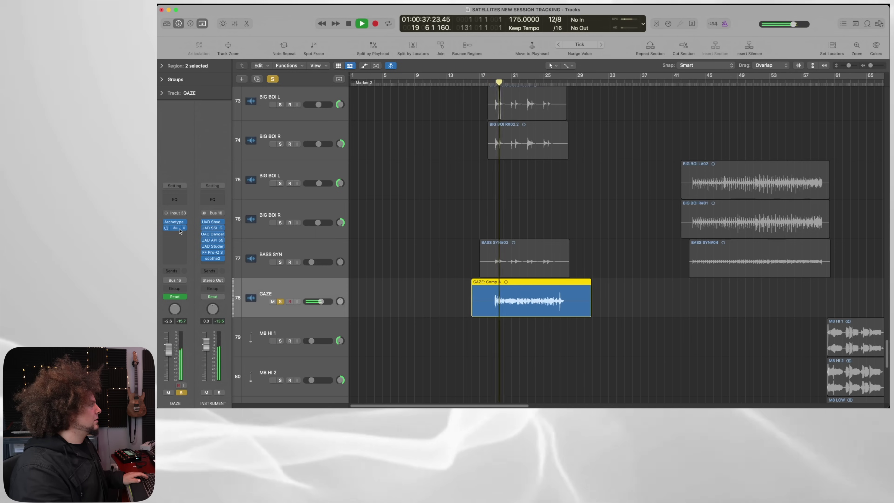
{"action": "left_click", "coordinate": [273, 79]}
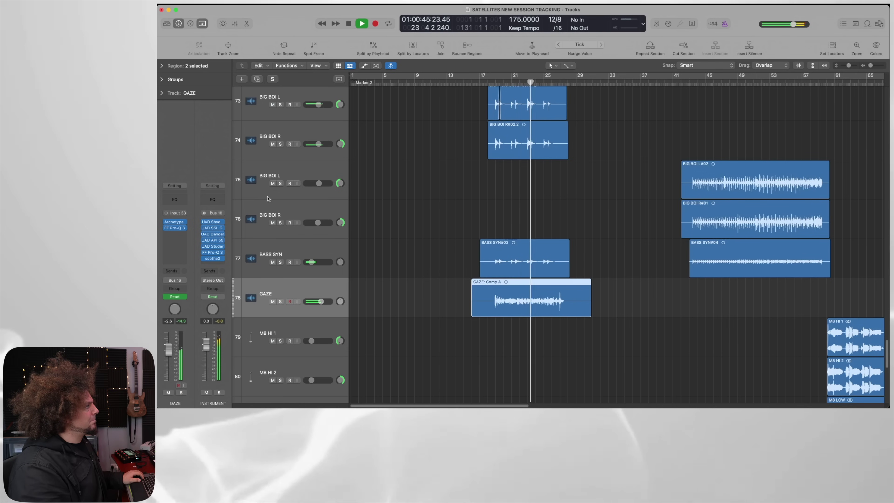
Look over how the regions on tracks 71 to 82 are arranged across the rest of the song.
{"action": "scroll", "coordinate": [321, 249], "scroll_direction": "down", "scroll_amount": 4}
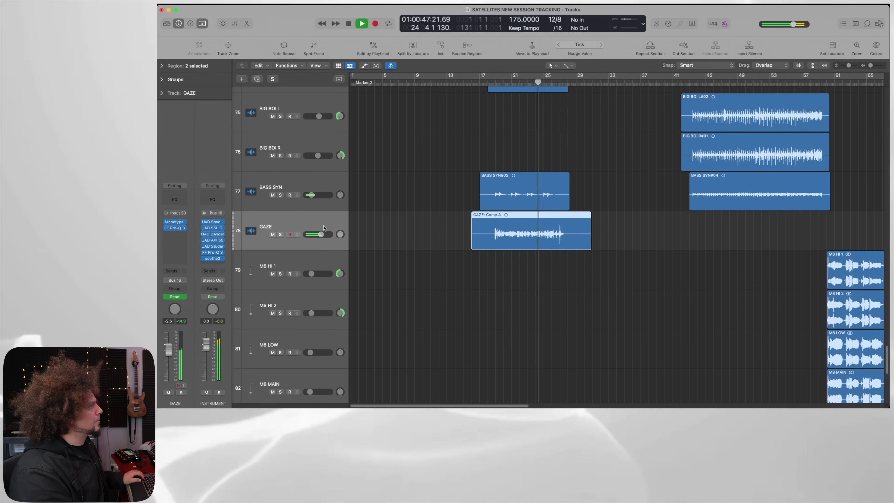
{"action": "key", "text": "super+Left"}
{"action": "key", "text": "super+Left"}
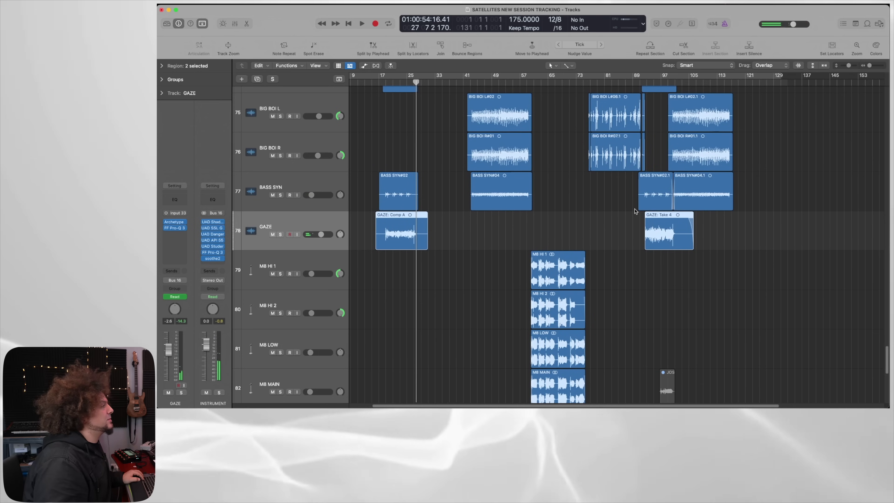
{"action": "key", "text": "cmd+Right"}
{"action": "scroll", "coordinate": [637, 197], "scroll_direction": "up", "scroll_amount": 3}
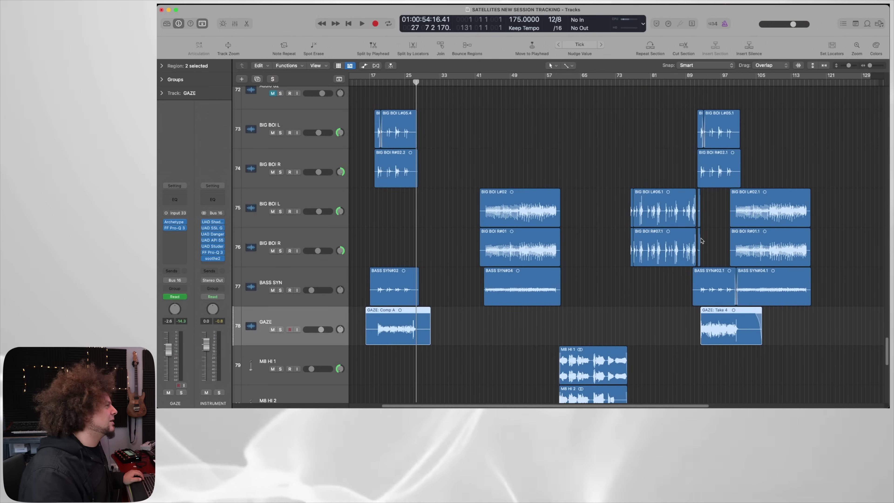
{"action": "key", "text": "cmd+Up"}
{"action": "scroll", "coordinate": [686, 232], "scroll_direction": "right", "scroll_amount": 5}
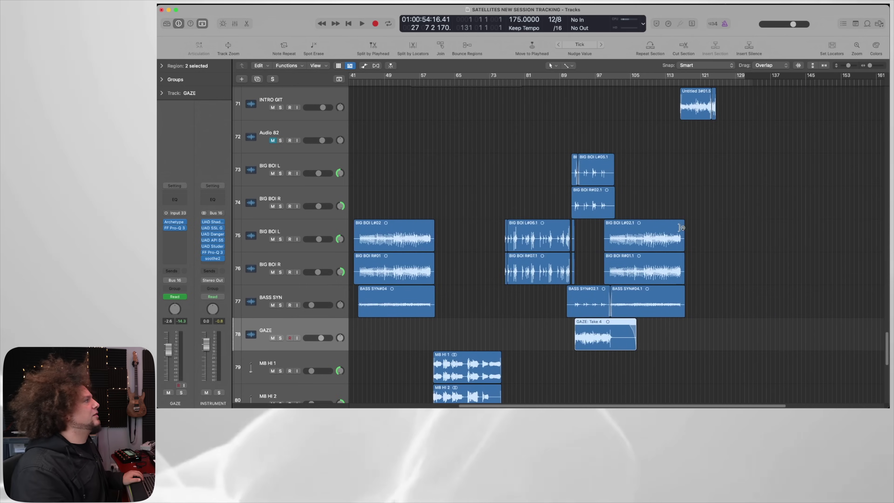
{"action": "scroll", "coordinate": [683, 231], "scroll_direction": "down", "scroll_amount": 1}
{"action": "scroll", "coordinate": [675, 229], "scroll_direction": "up", "scroll_amount": 3}
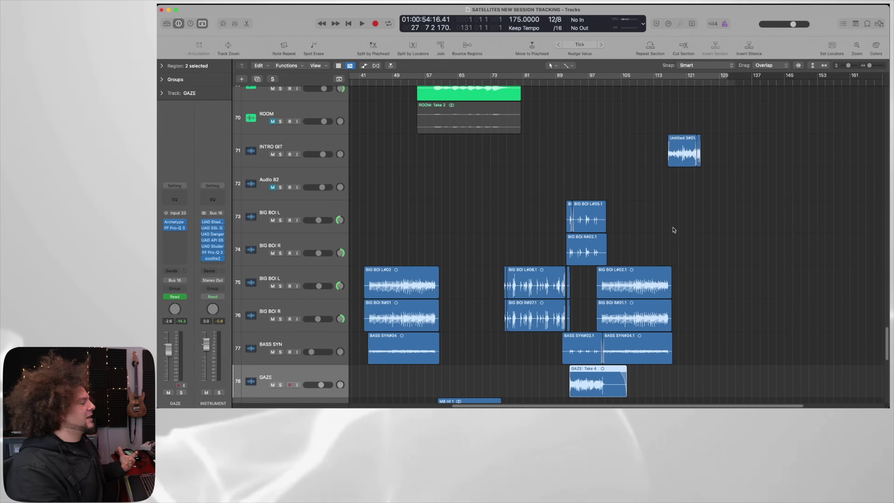
Show the track automation and bring the JOE CHORUS tracks 37 to 41 into view.
{"action": "scroll", "coordinate": [642, 207], "scroll_direction": "up", "scroll_amount": 5}
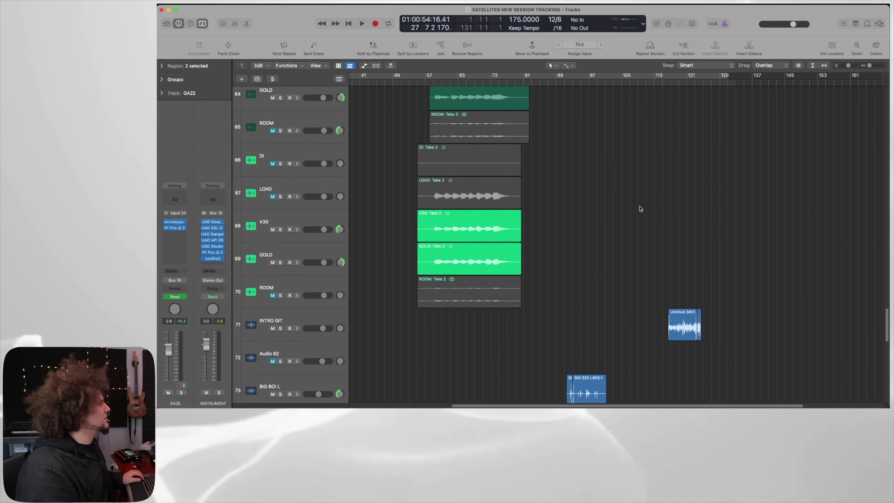
{"action": "scroll", "coordinate": [643, 208], "scroll_direction": "up", "scroll_amount": 3}
{"action": "scroll", "coordinate": [663, 219], "scroll_direction": "right", "scroll_amount": 7}
{"action": "scroll", "coordinate": [663, 219], "scroll_direction": "up", "scroll_amount": 3}
{"action": "scroll", "coordinate": [662, 221], "scroll_direction": "up", "scroll_amount": 5}
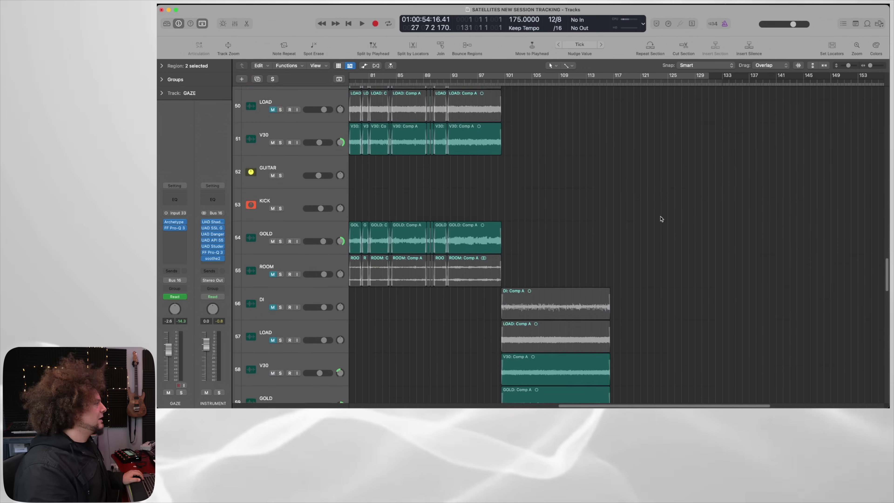
{"action": "scroll", "coordinate": [655, 223], "scroll_direction": "up", "scroll_amount": 5}
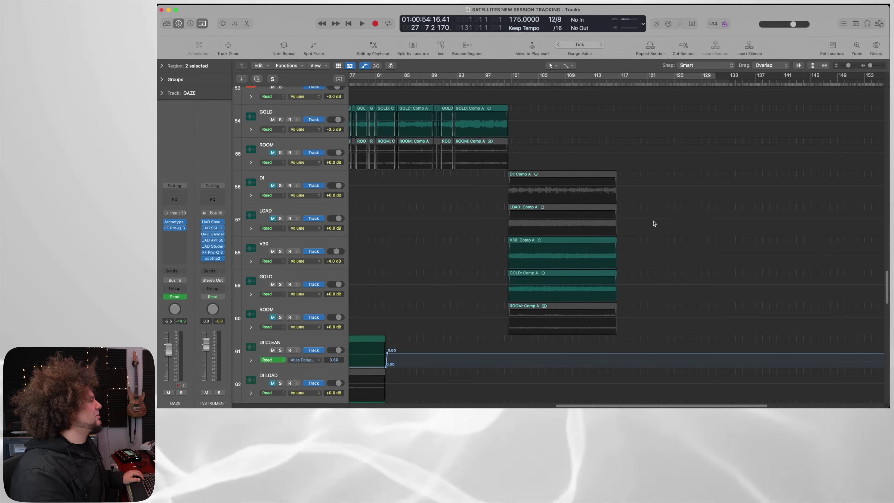
{"action": "key", "text": "a"}
{"action": "scroll", "coordinate": [654, 224], "scroll_direction": "down", "scroll_amount": 10}
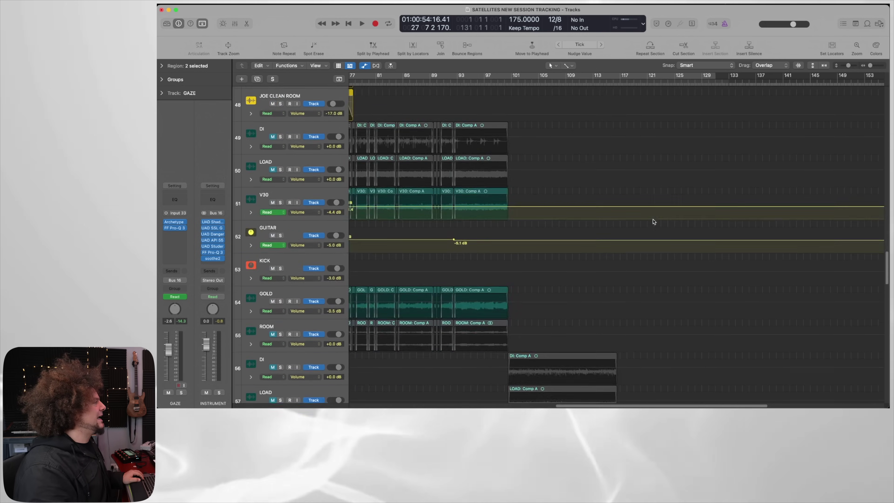
{"action": "scroll", "coordinate": [651, 223], "scroll_direction": "up", "scroll_amount": 12}
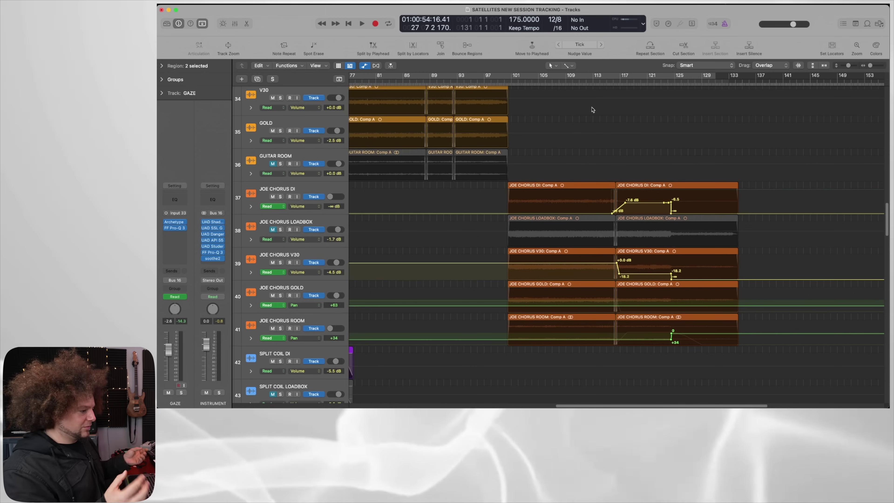
Solo the JOE CHORUS DI, GOLD and ROOM tracks, play them back from bar 115 and clear all solos.
{"action": "left_click", "coordinate": [608, 83]}
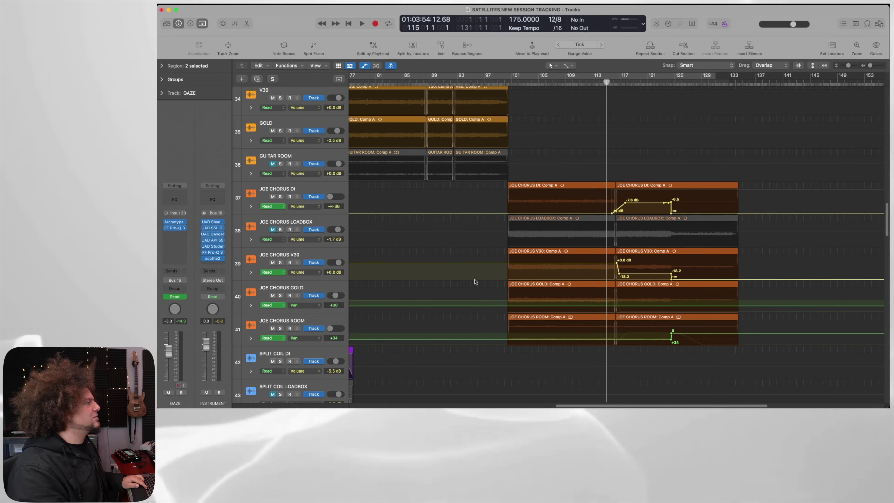
{"action": "left_click", "coordinate": [280, 197]}
{"action": "left_click", "coordinate": [280, 295]}
{"action": "left_click", "coordinate": [280, 328]}
{"action": "key", "text": "space"}
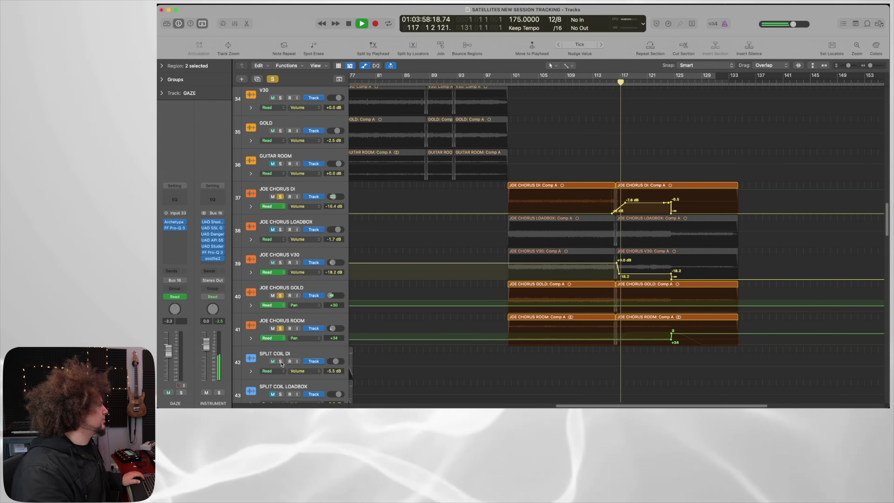
{"action": "scroll", "coordinate": [376, 323], "scroll_direction": "right", "scroll_amount": 3}
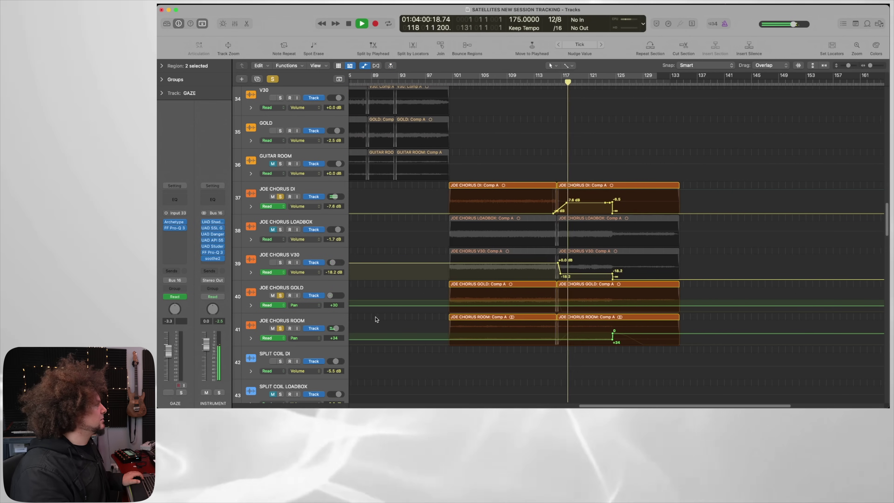
{"action": "scroll", "coordinate": [433, 282], "scroll_direction": "up", "scroll_amount": 5}
{"action": "scroll", "coordinate": [428, 287], "scroll_direction": "down", "scroll_amount": 3}
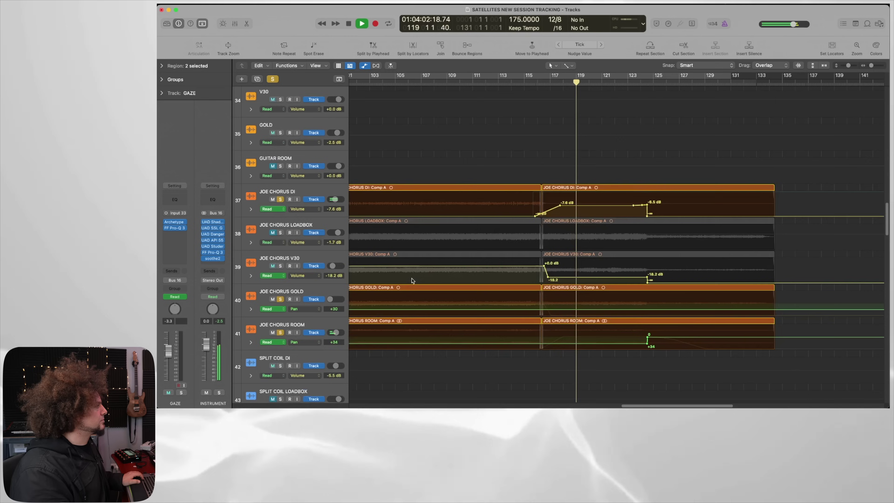
{"action": "left_click", "coordinate": [272, 79]}
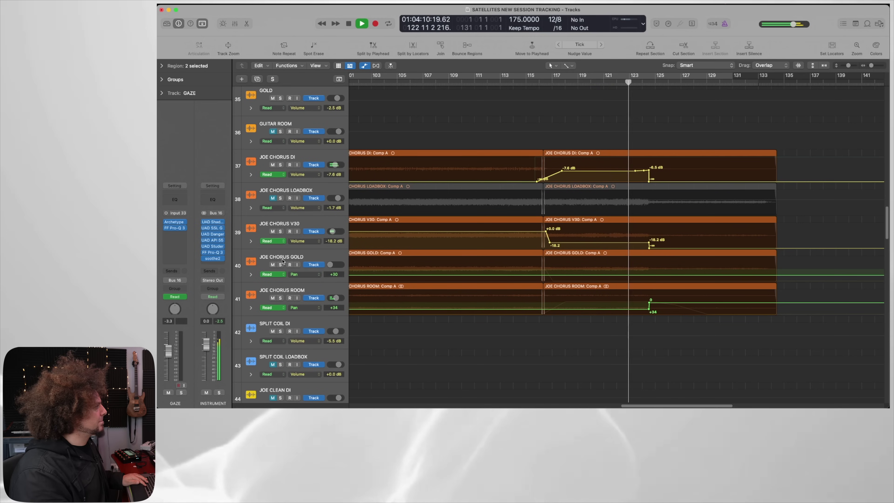
Solo only the JOE CHORUS DI track and play it back from just before bar 115.
{"action": "left_click", "coordinate": [279, 165]}
{"action": "left_click", "coordinate": [514, 81]}
{"action": "key", "text": "space"}
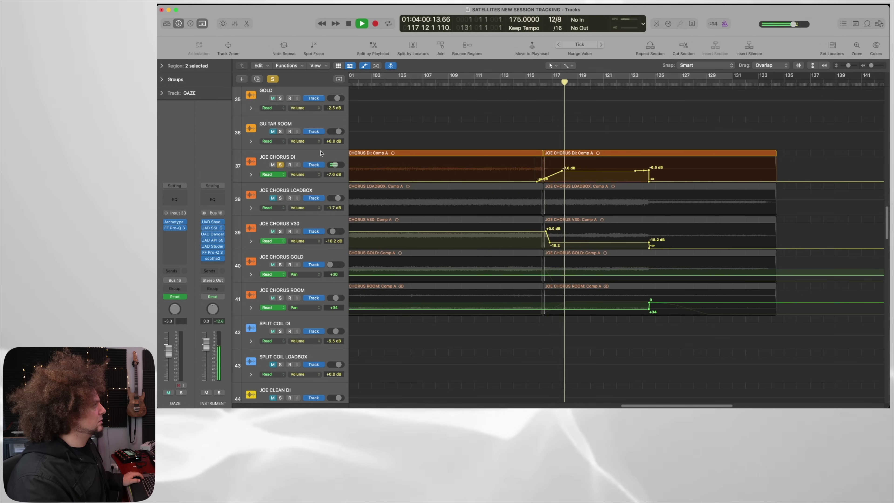
Select the JOE CHORUS DI track and inspect the delay and reverb page of its Archetype plugin.
{"action": "left_click", "coordinate": [339, 180]}
{"action": "left_click", "coordinate": [181, 223]}
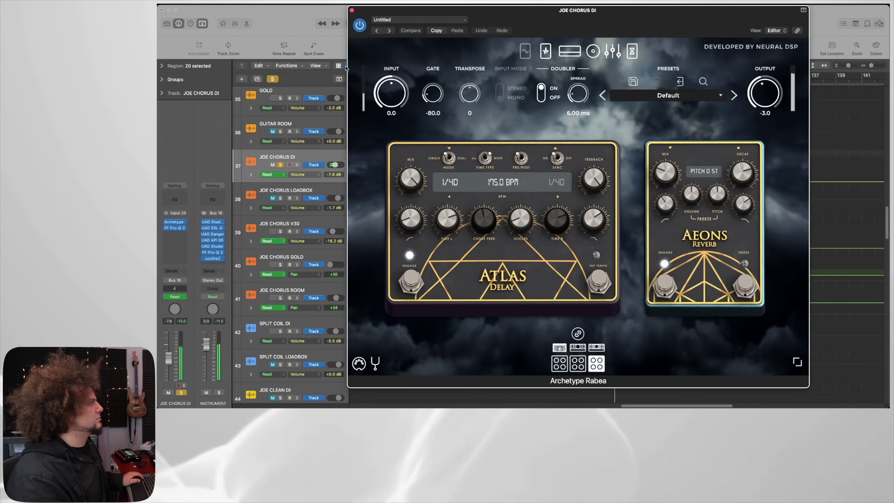
{"action": "left_click", "coordinate": [352, 10]}
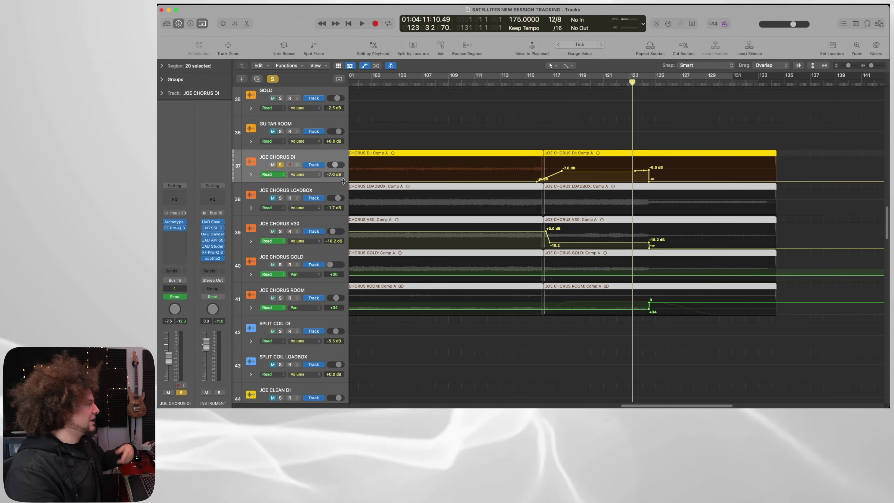
Solo the JOE CHORUS V30 and GOLD tracks instead of DI and audition them together.
{"action": "left_click", "coordinate": [280, 164]}
{"action": "left_click", "coordinate": [280, 231]}
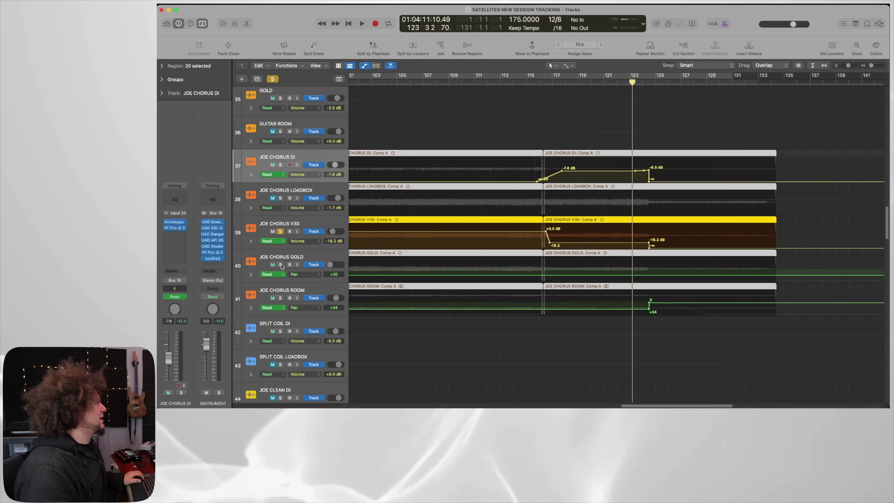
{"action": "left_click", "coordinate": [280, 265]}
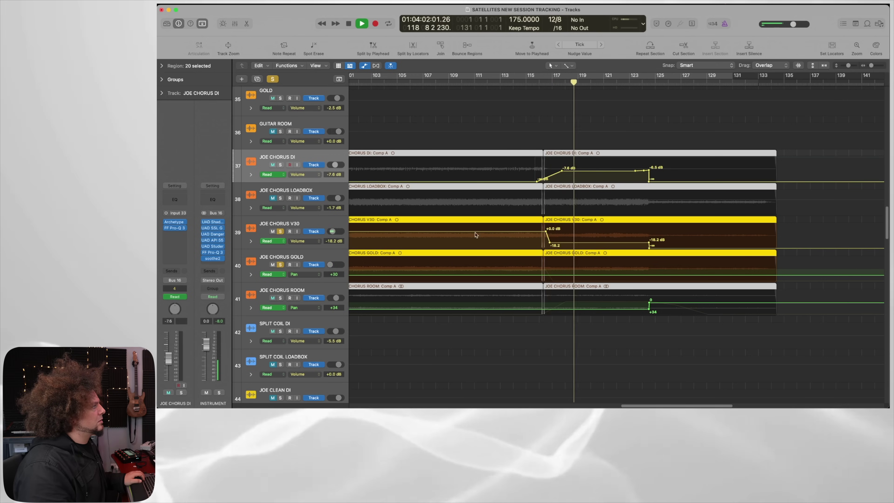
Add the JOE CHORUS ROOM track to the soloed V30 and GOLD tracks, audition them and clear all solos.
{"action": "left_click", "coordinate": [281, 298]}
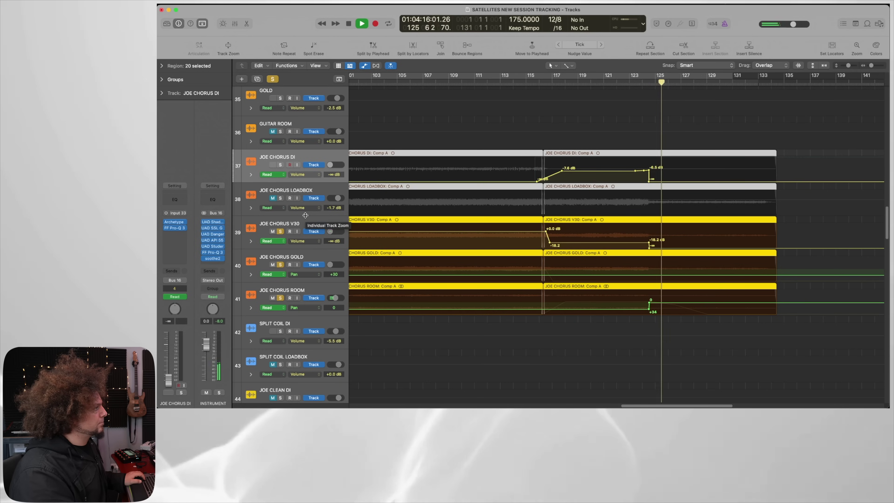
{"action": "left_click", "coordinate": [272, 80]}
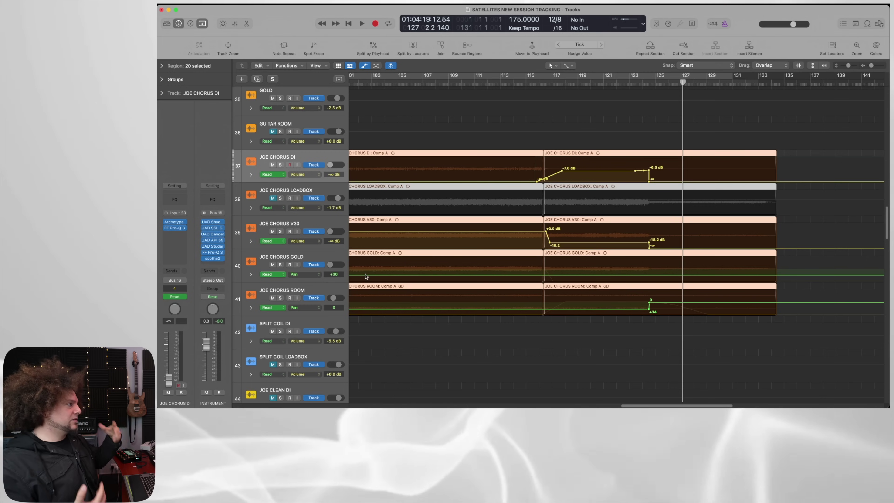
Play the mix back from bar 124 and compare it with the JOE CHORUS ROOM track muted and unmuted.
{"action": "left_click", "coordinate": [650, 81]}
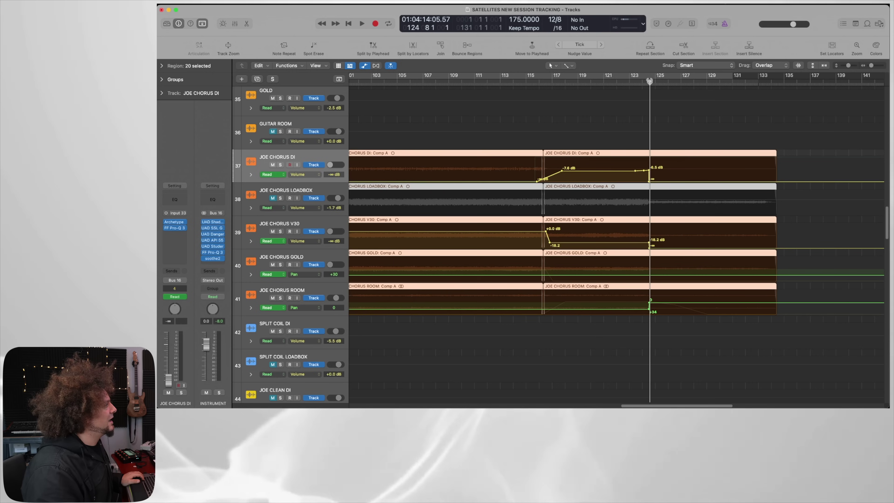
{"action": "left_click", "coordinate": [273, 298]}
{"action": "key", "text": "space"}
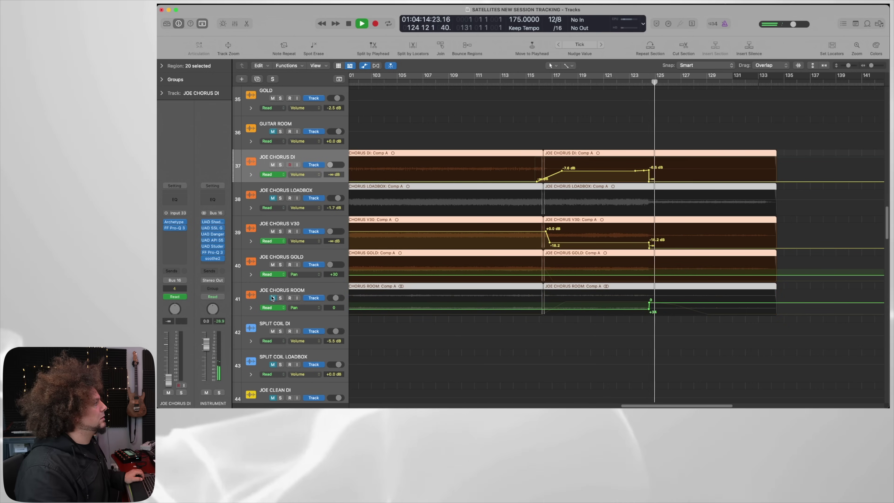
{"action": "left_click", "coordinate": [272, 298]}
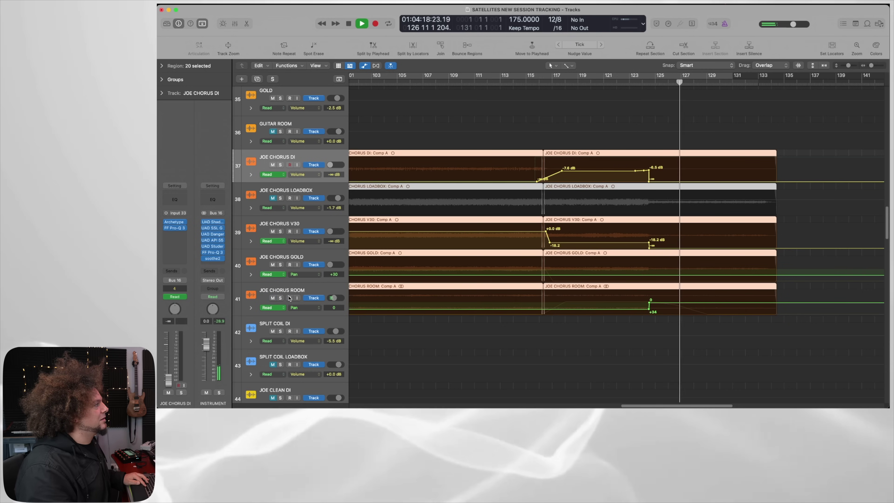
{"action": "key", "text": "space"}
Solo the JOE CHORUS DI, V30, GOLD and ROOM tracks and play them together from bar 119.
{"action": "left_click", "coordinate": [577, 83]}
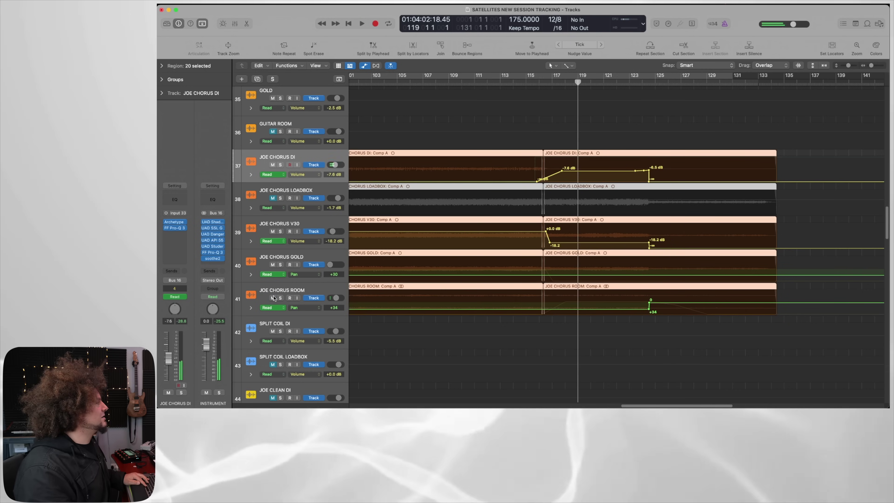
{"action": "left_click", "coordinate": [280, 298]}
{"action": "left_click", "coordinate": [280, 264]}
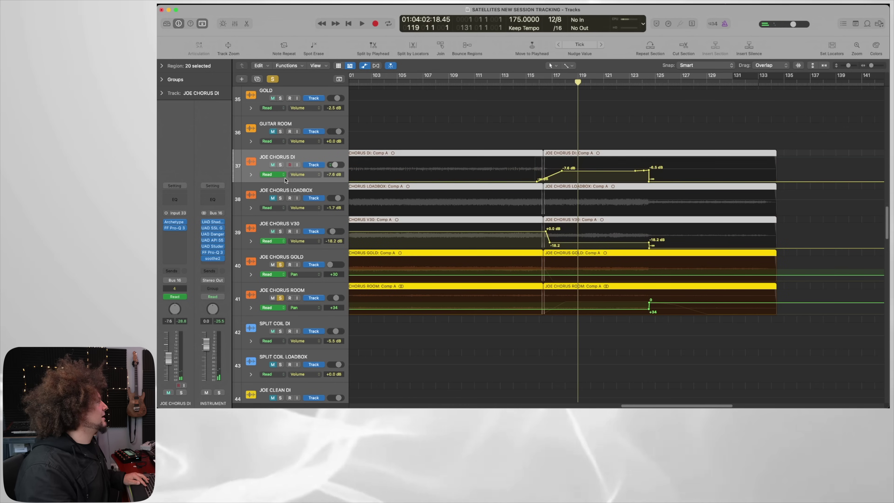
{"action": "left_click", "coordinate": [282, 231]}
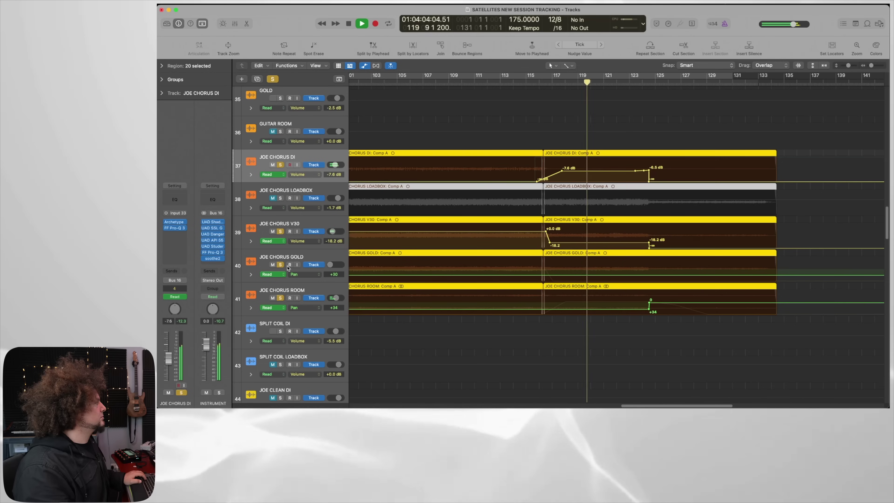
Unsolo the JOE CHORUS ROOM, GOLD, V30 and DI tracks one by one during playback, listen to the full mix and stop.
{"action": "left_click", "coordinate": [280, 298]}
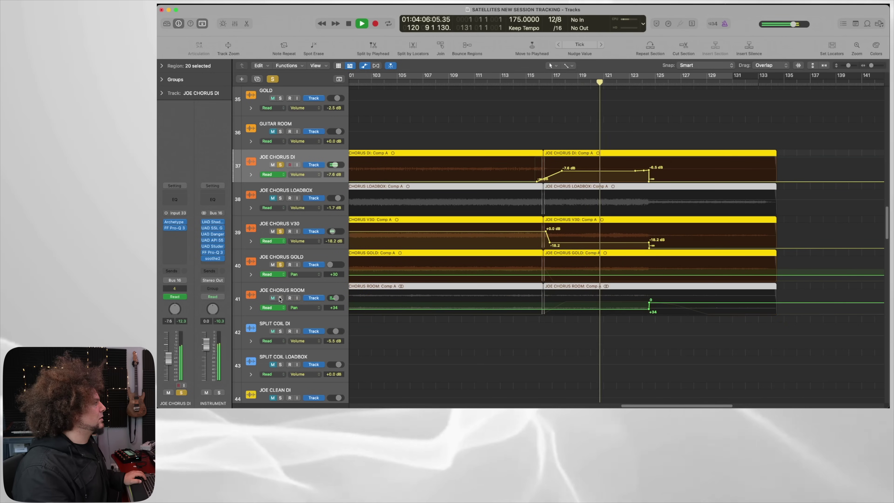
{"action": "left_click", "coordinate": [280, 264]}
{"action": "left_click", "coordinate": [279, 232]}
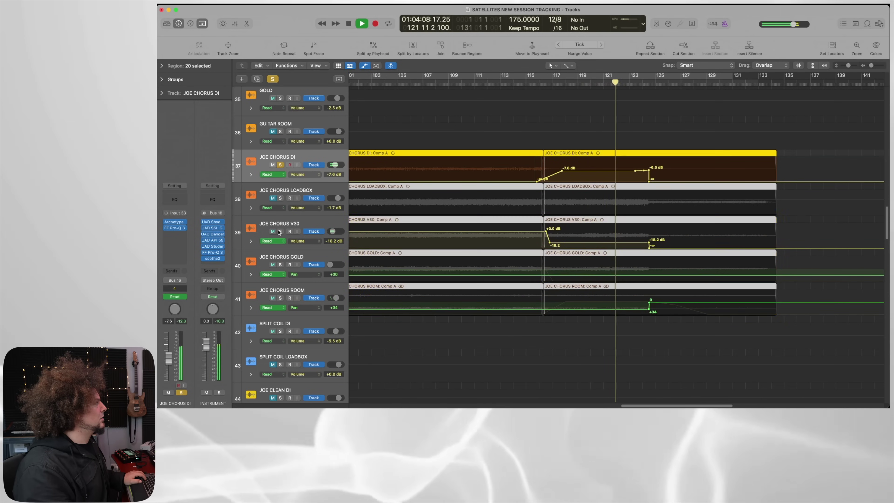
{"action": "left_click", "coordinate": [281, 165]}
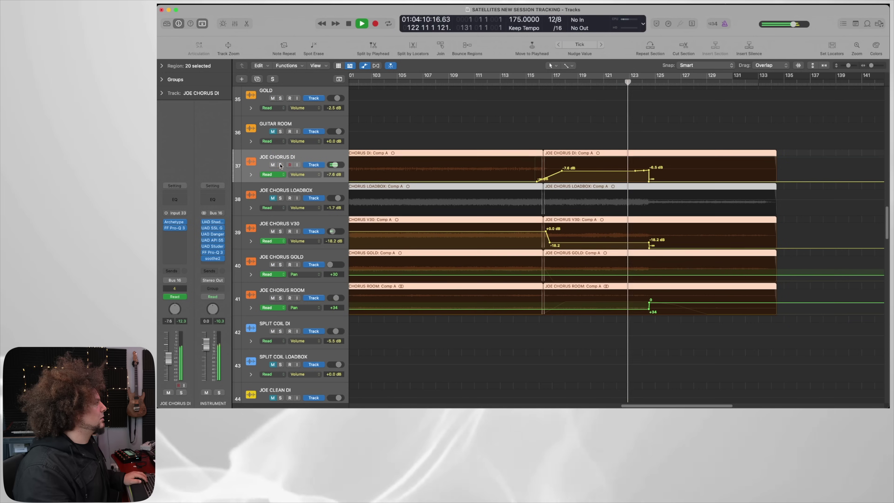
{"action": "left_click", "coordinate": [280, 298]}
{"action": "left_click", "coordinate": [281, 298]}
{"action": "scroll", "coordinate": [504, 300], "scroll_direction": "down", "scroll_amount": 5}
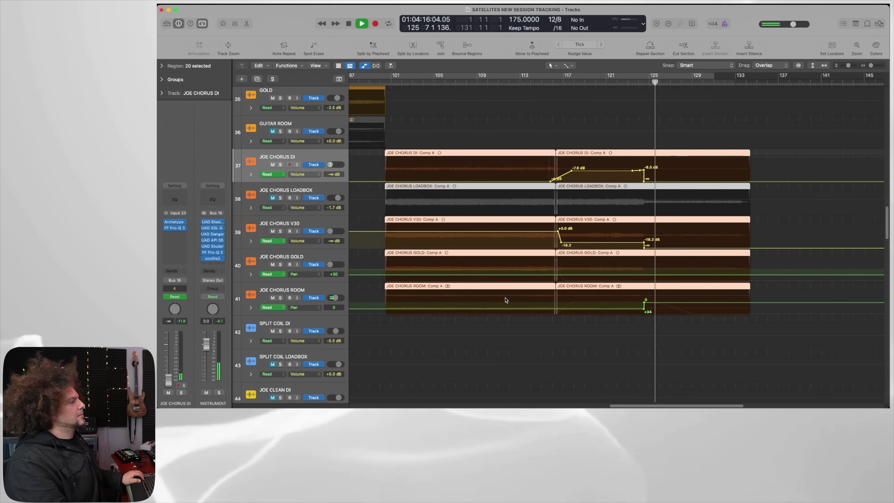
{"action": "key", "text": "space"}
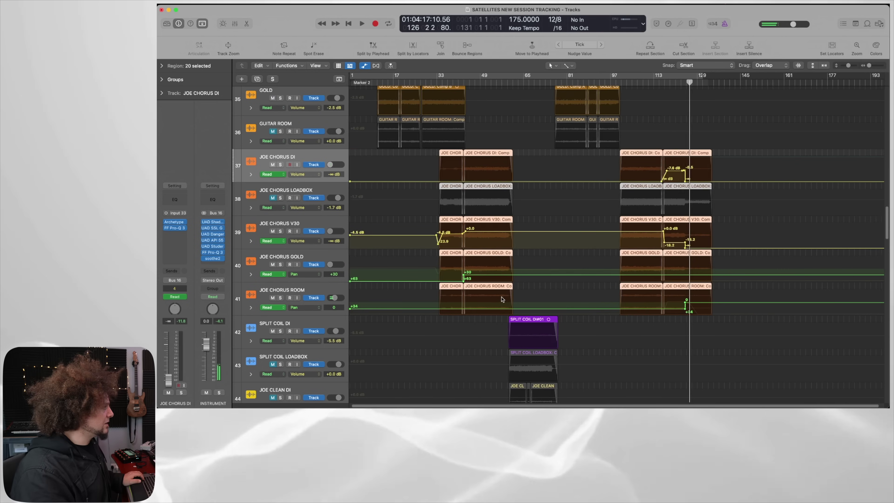
Solo the JOSH MAIN BUS channel in the mixer and place the playhead at bar 11, where the JOSH COMP_bip region starts.
{"action": "scroll", "coordinate": [502, 300], "scroll_direction": "down", "scroll_amount": 10}
{"action": "scroll", "coordinate": [479, 276], "scroll_direction": "down", "scroll_amount": 2}
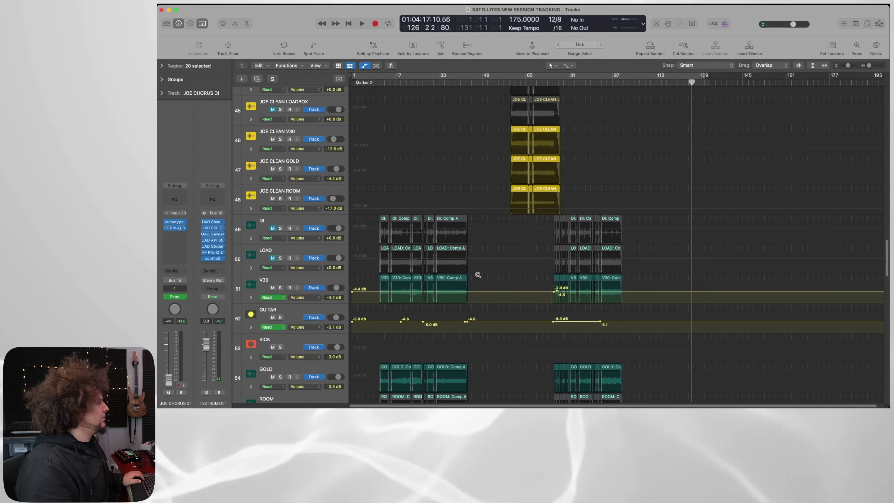
{"action": "left_click", "coordinate": [235, 24]}
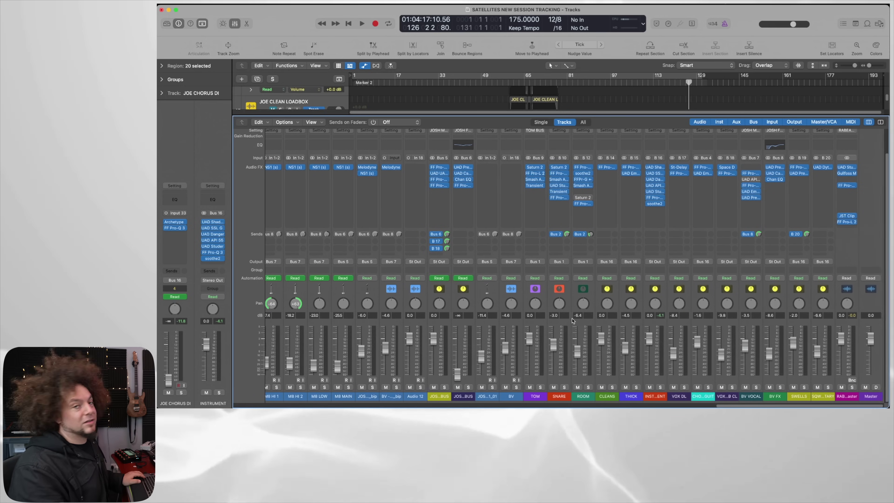
{"action": "scroll", "coordinate": [549, 345], "scroll_direction": "left", "scroll_amount": 1}
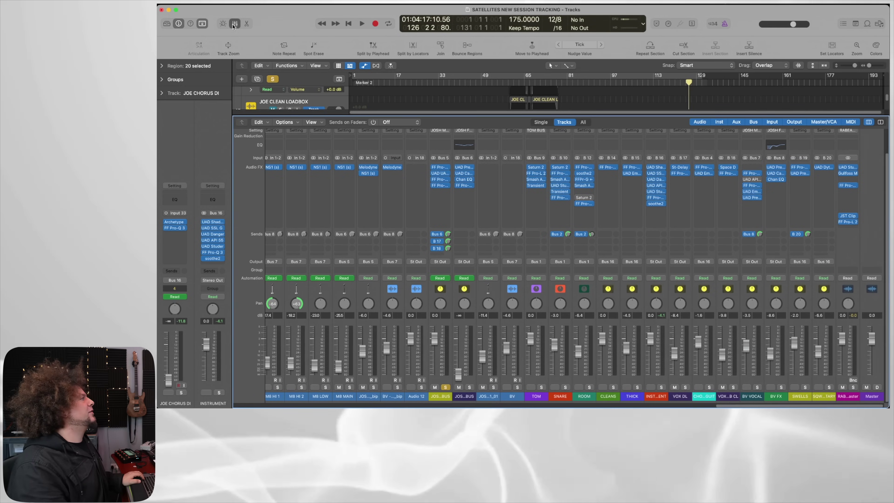
{"action": "key", "text": "x"}
{"action": "scroll", "coordinate": [400, 186], "scroll_direction": "down", "scroll_amount": 15}
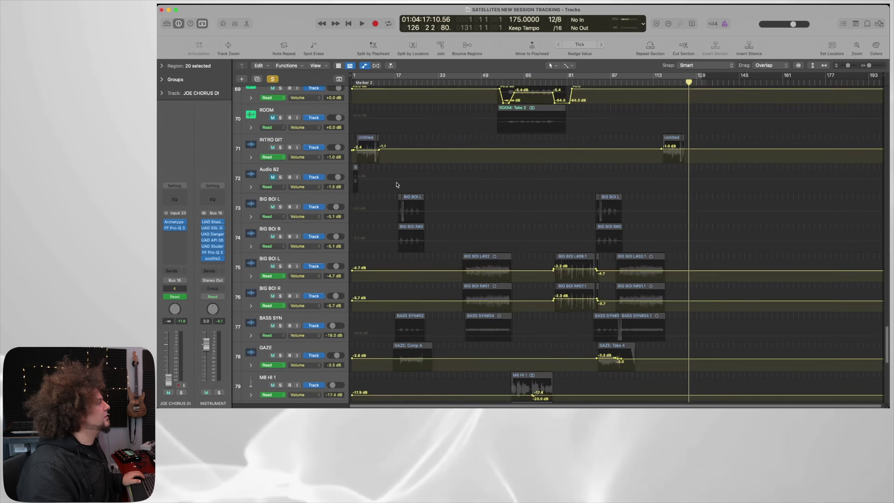
{"action": "scroll", "coordinate": [400, 186], "scroll_direction": "down", "scroll_amount": 3}
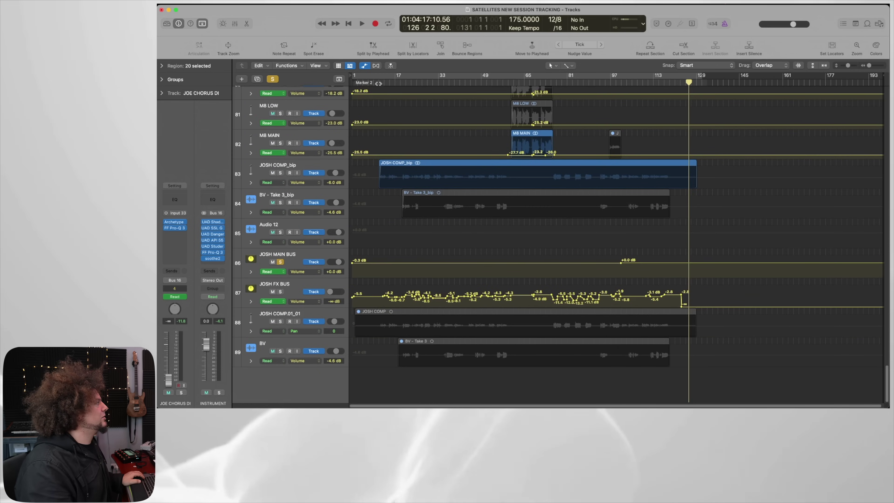
{"action": "left_click", "coordinate": [379, 83]}
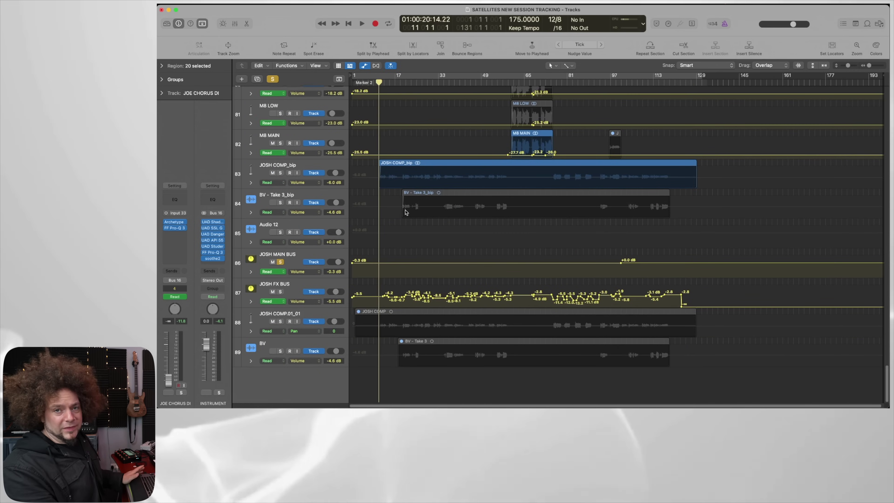
Open the FF Pro-Q 3 equalizer on the JOSH MAIN BUS channel, examine its EQ curve and bands, and close it.
{"action": "key", "text": "x"}
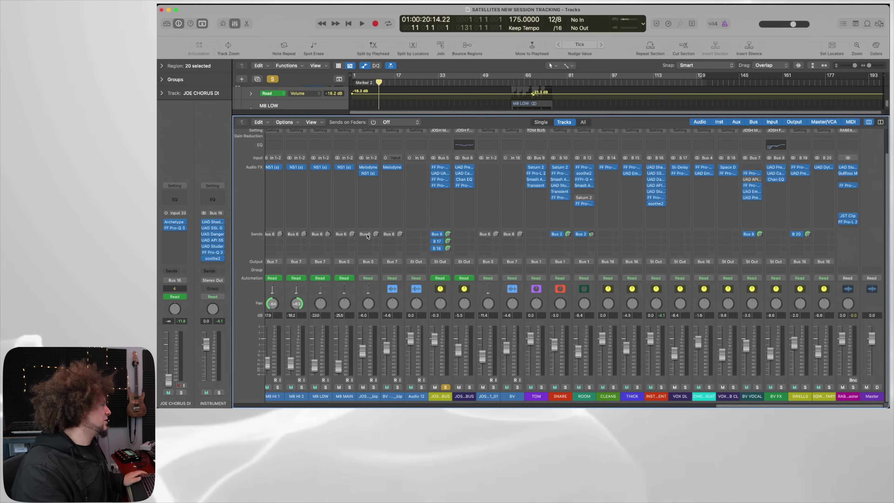
{"action": "left_click", "coordinate": [437, 170]}
{"action": "left_click_drag", "start_coordinate": [503, 121], "coordinate": [234, 34]}
{"action": "left_click_drag", "start_coordinate": [334, 7], "coordinate": [450, 94]}
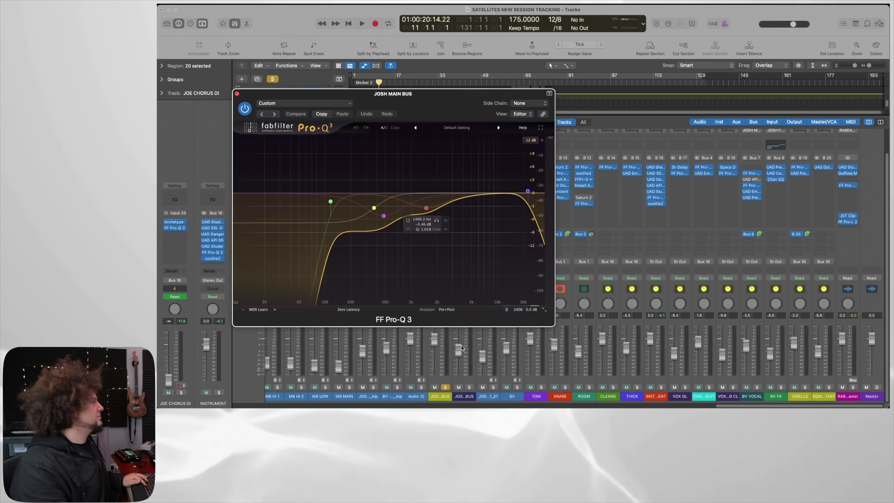
{"action": "key", "text": "super+w"}
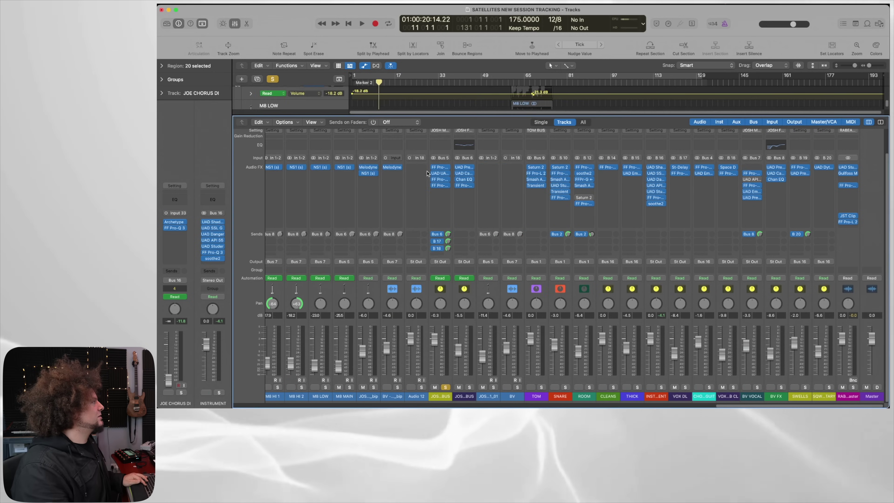
Inspect the UAD UA 1176 Rev A compressor settings on the JOSH MAIN BUS channel and close the plugin.
{"action": "left_click", "coordinate": [442, 176]}
{"action": "left_click_drag", "start_coordinate": [581, 103], "coordinate": [385, 103]}
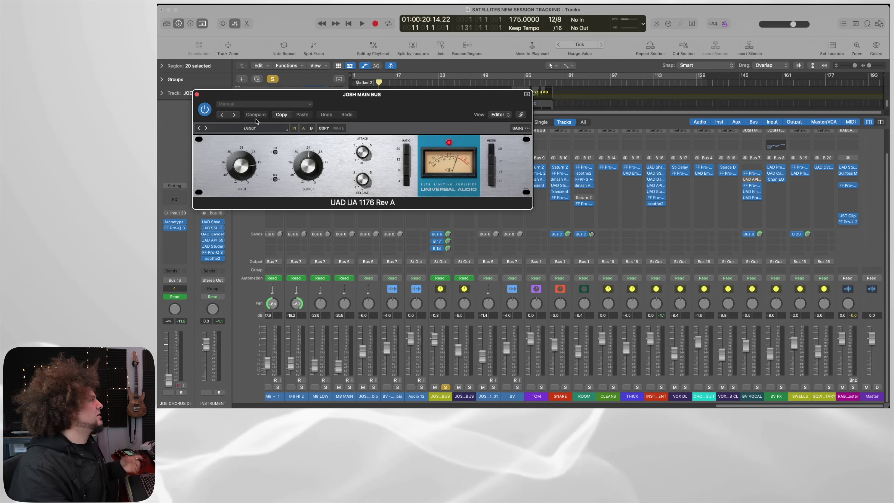
{"action": "left_click", "coordinate": [197, 94]}
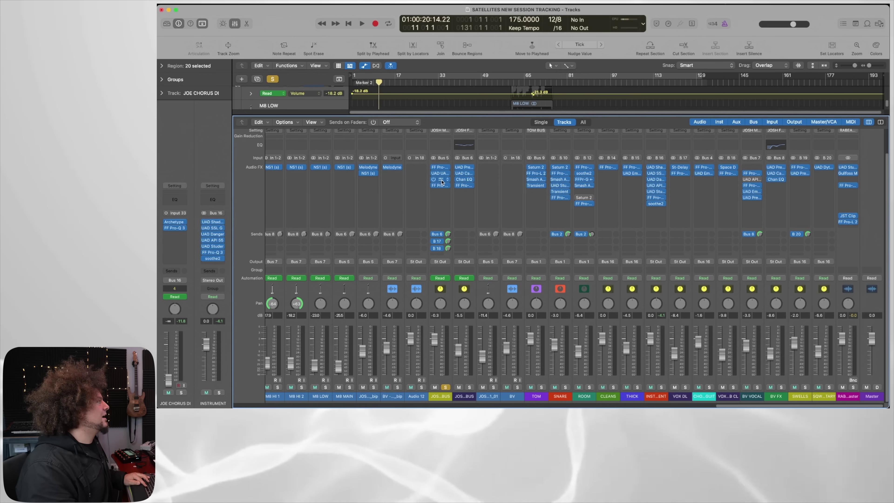
Inspect the FF Pro-C 2 compressor on the JOSH MAIN BUS channel, including its side-chain EQ band, and close it.
{"action": "left_click", "coordinate": [444, 191]}
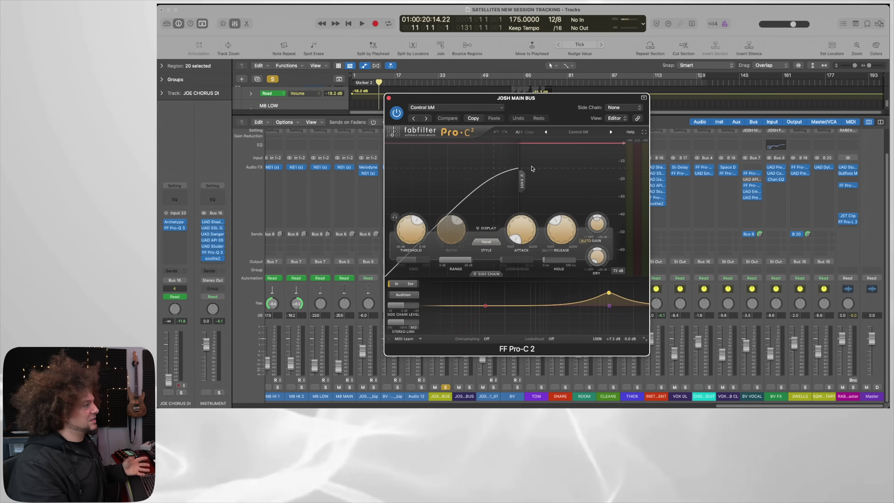
{"action": "left_click_drag", "start_coordinate": [547, 114], "coordinate": [409, 74]}
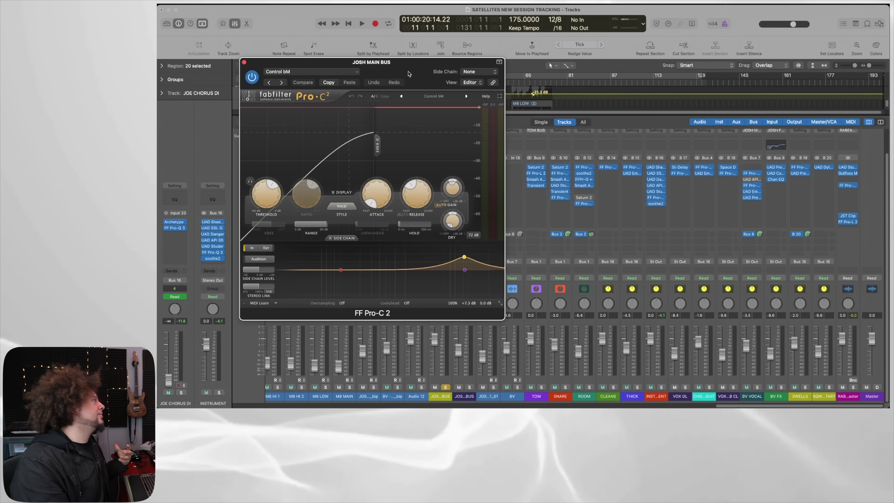
{"action": "mouse_move", "coordinate": [464, 270]}
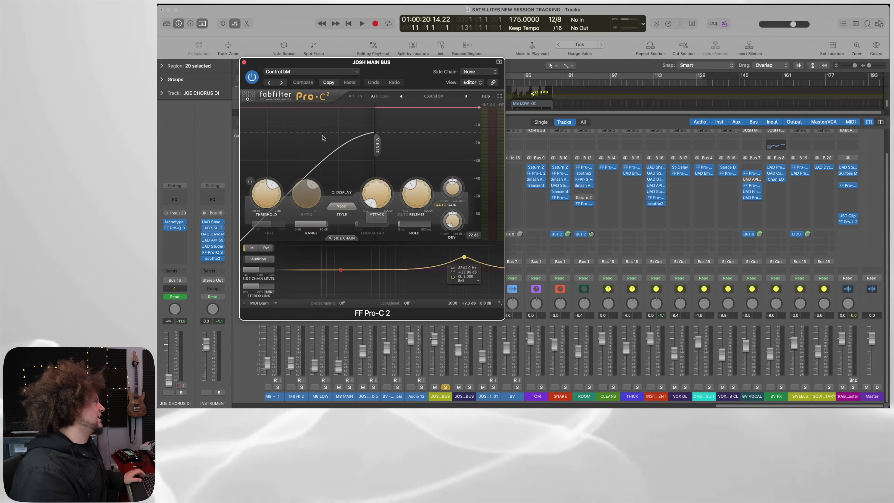
{"action": "left_click", "coordinate": [244, 63]}
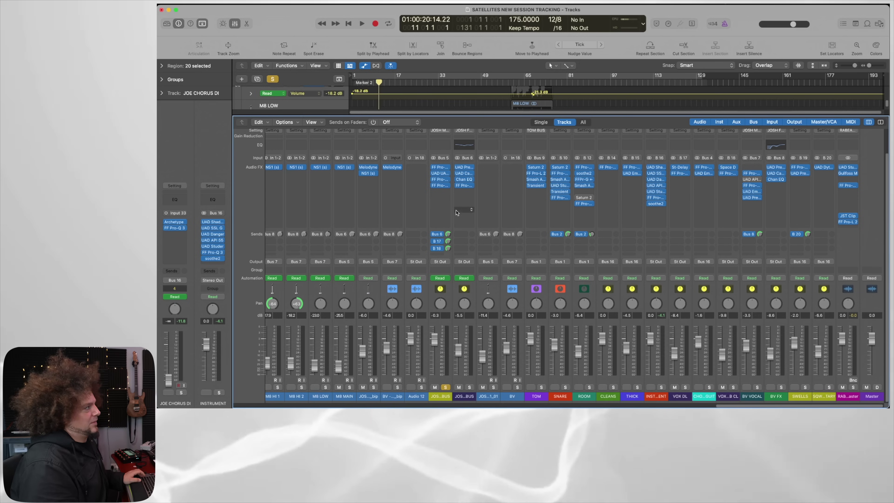
Open the FF Pro-MB on the JOSH MAIN BUS channel and watch its multiband processing while playing the soloed vocal.
{"action": "left_click", "coordinate": [440, 186]}
{"action": "left_click_drag", "start_coordinate": [582, 111], "coordinate": [414, 32]}
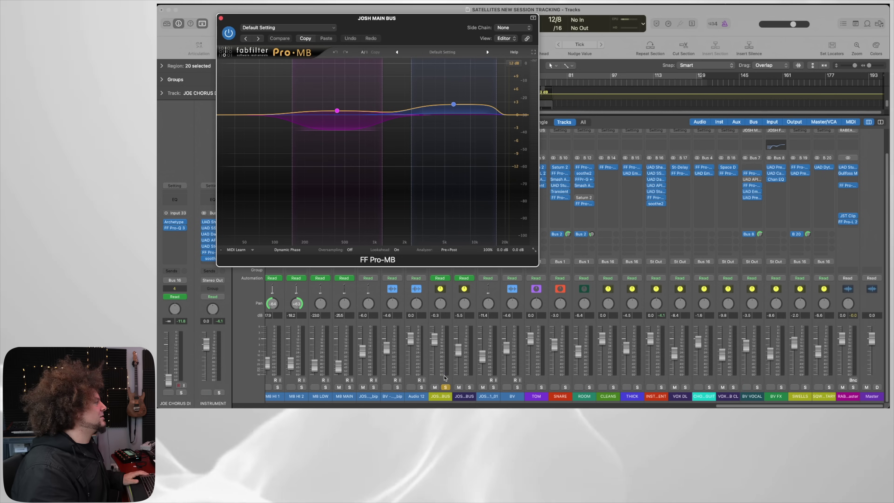
{"action": "key", "text": "space"}
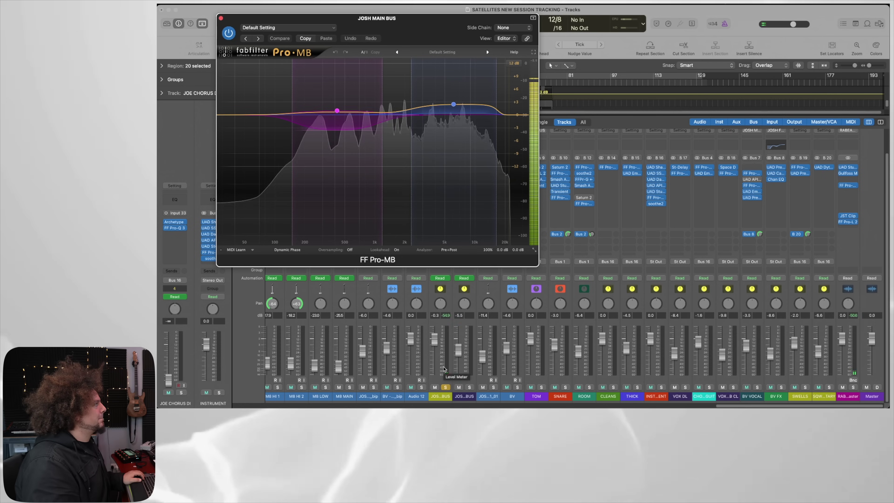
{"action": "left_click_drag", "start_coordinate": [394, 22], "coordinate": [586, 45]}
{"action": "key", "text": "space"}
{"action": "left_click", "coordinate": [410, 33]}
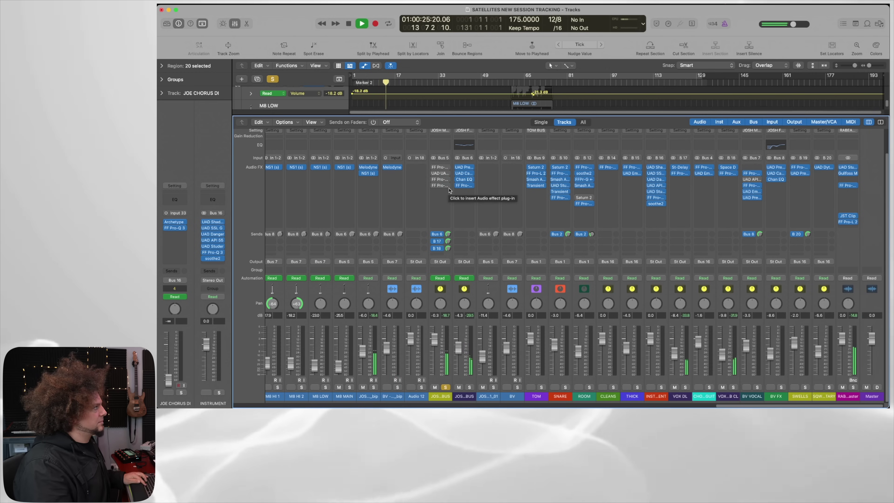
Compare the soloed vocal around bar 13 with the JOSH MAIN BUS plugins bypassed and active.
{"action": "key", "text": "space"}
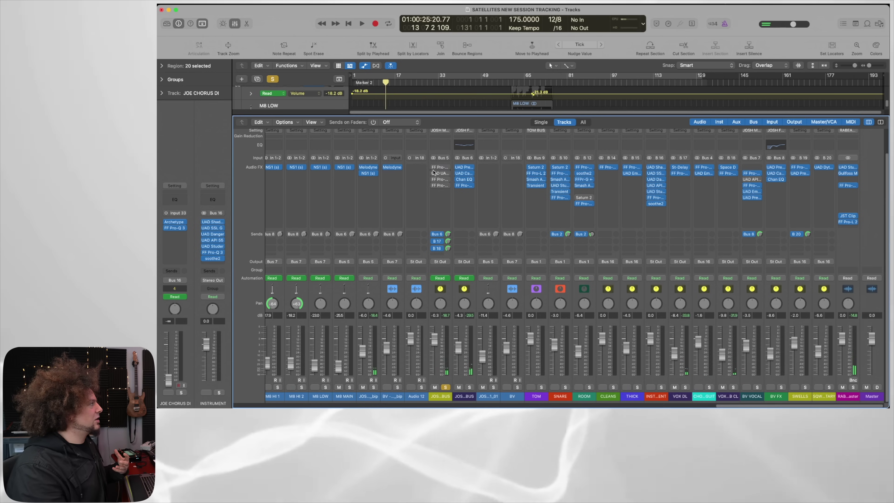
{"action": "key", "text": "space"}
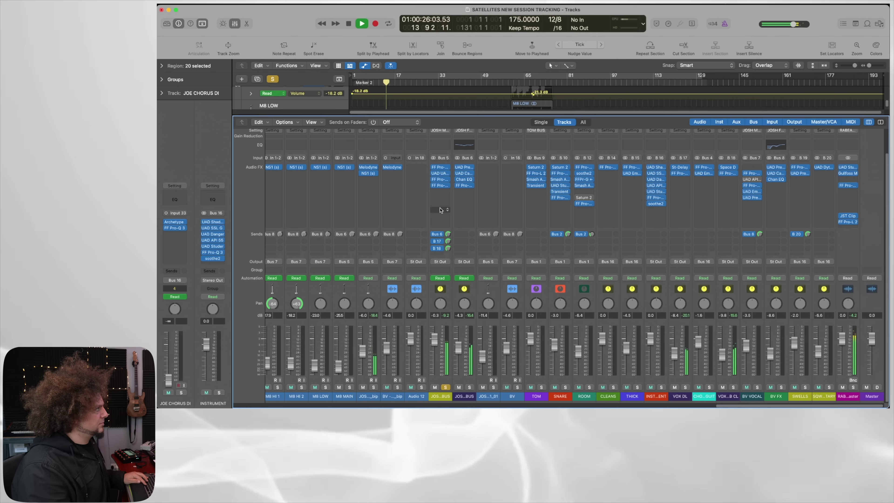
{"action": "key", "text": "space"}
Select the JOSH FX BUS channel and inspect its UAD Precision Delay Mod and UAD Capitol Chambers plugins side by side.
{"action": "scroll", "coordinate": [445, 212], "scroll_direction": "right", "scroll_amount": 1}
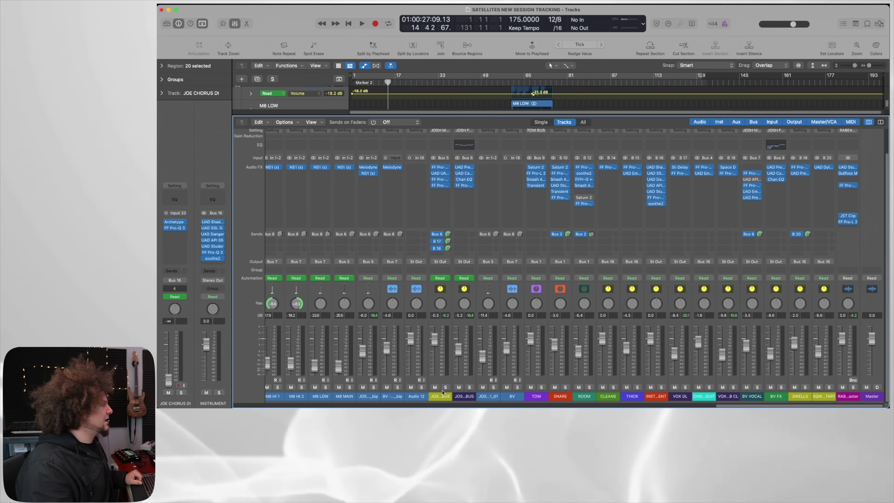
{"action": "left_click", "coordinate": [460, 381]}
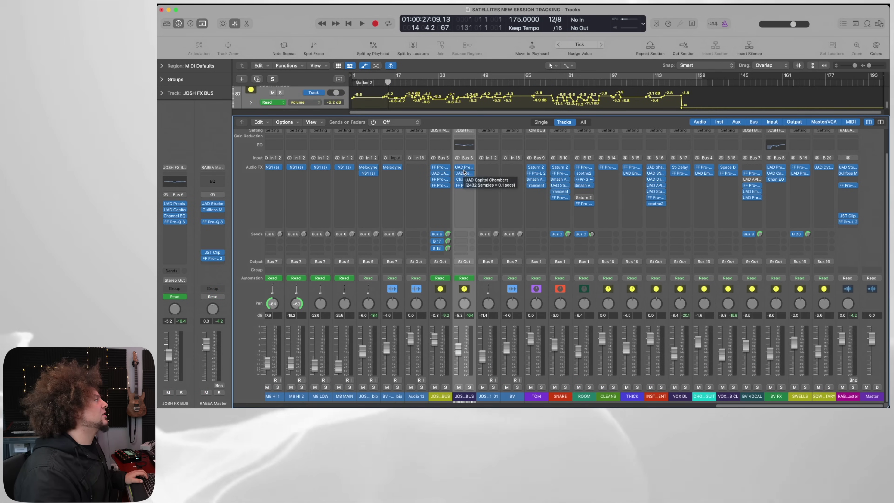
{"action": "scroll", "coordinate": [463, 173], "scroll_direction": "up", "scroll_amount": 3}
{"action": "left_click", "coordinate": [465, 196]}
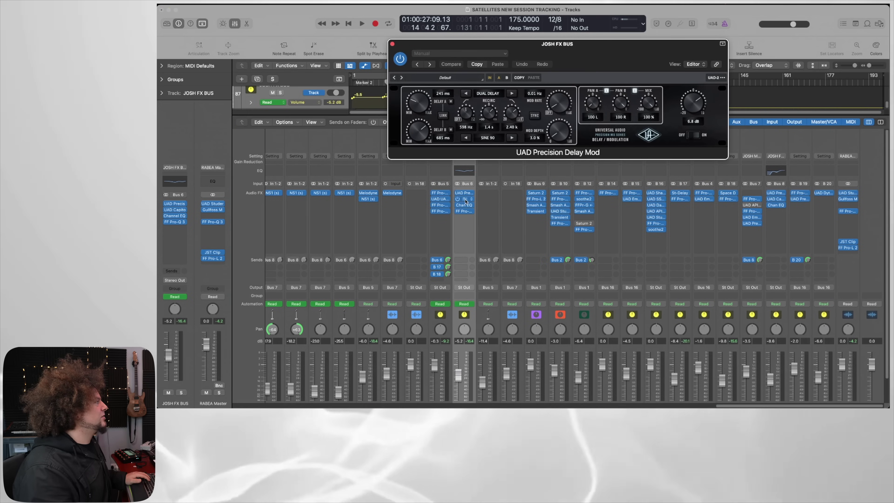
{"action": "left_click", "coordinate": [464, 199]}
{"action": "left_click_drag", "start_coordinate": [497, 93], "coordinate": [317, 27]}
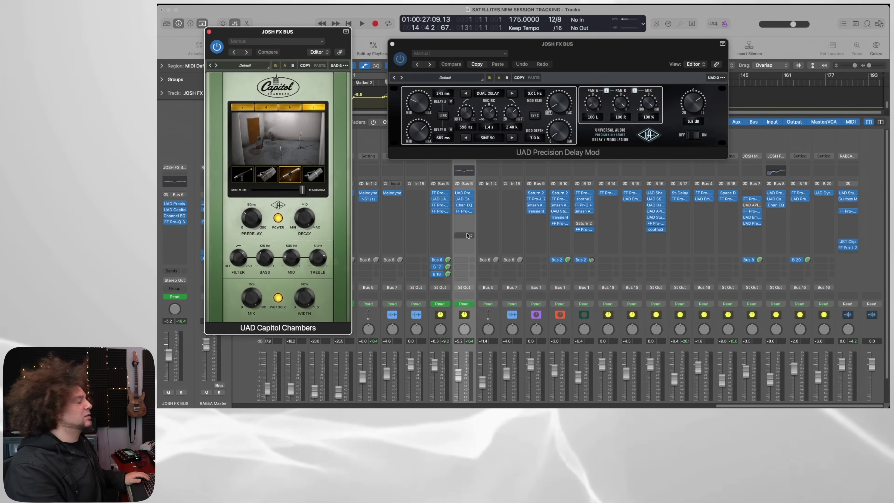
Inspect the Channel EQ and FF Pro-Q 3 curves on the JOSH FX BUS channel, closing each plugin after viewing.
{"action": "scroll", "coordinate": [466, 211], "scroll_direction": "down", "scroll_amount": 1}
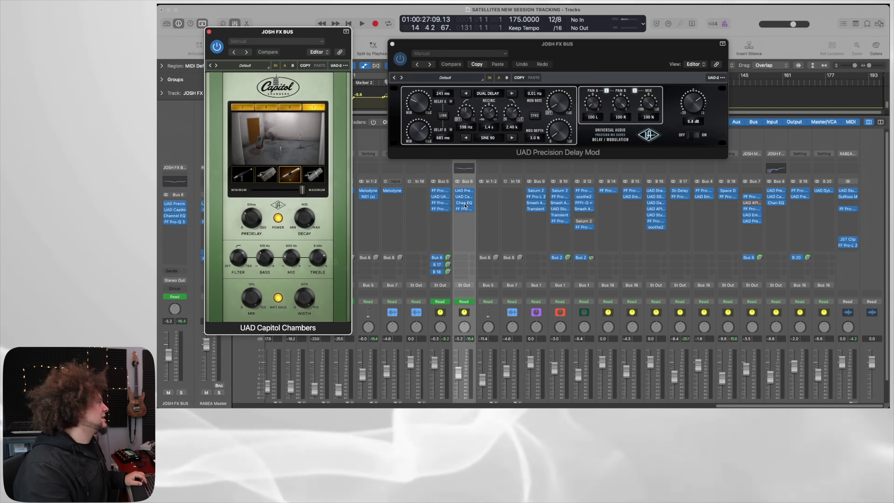
{"action": "left_click", "coordinate": [464, 204]}
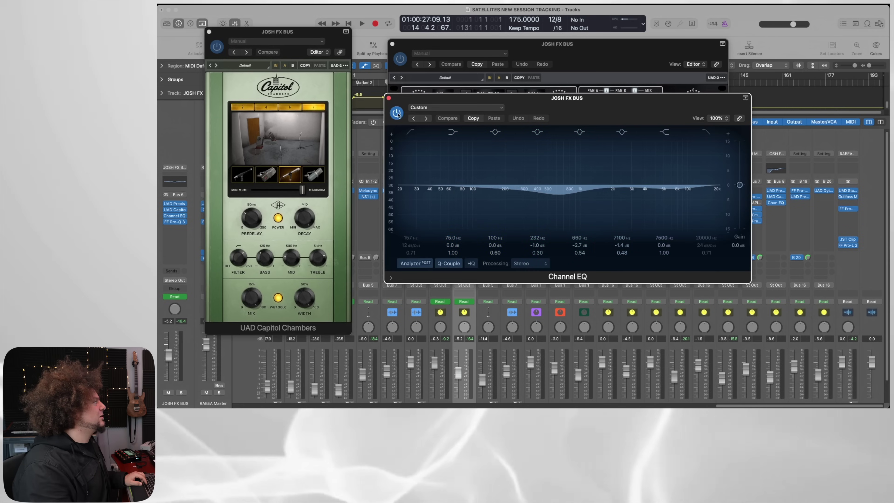
{"action": "left_click", "coordinate": [389, 98]}
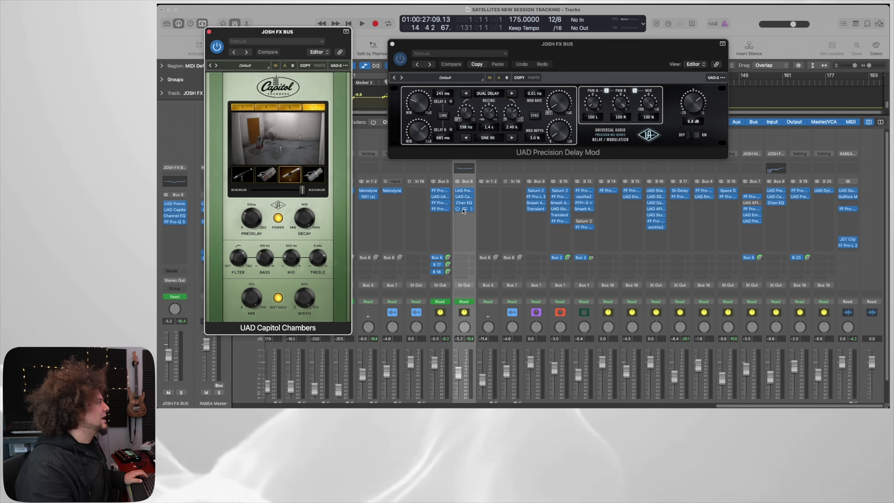
{"action": "left_click", "coordinate": [463, 210]}
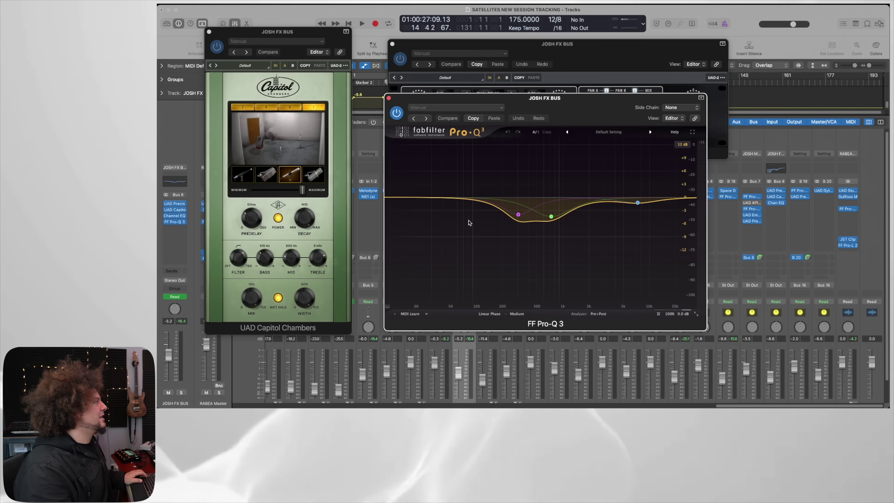
{"action": "left_click", "coordinate": [388, 98]}
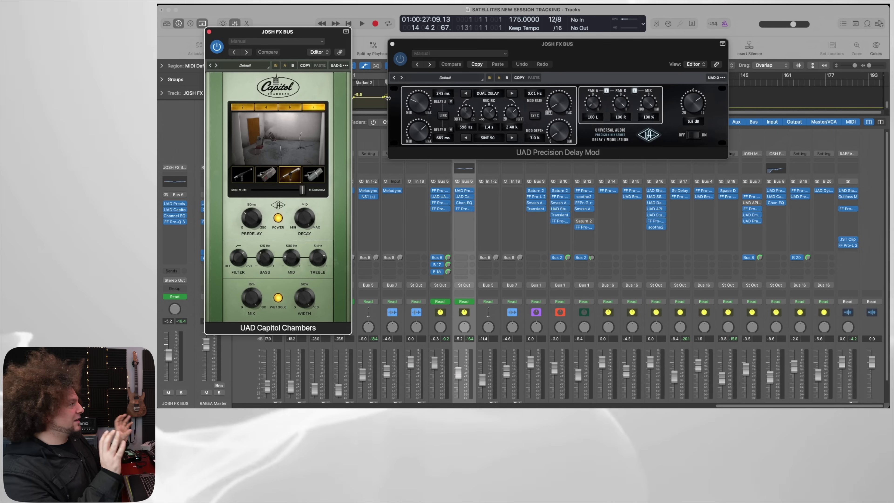
Solo the JOSH FX BUS channel and listen to its delay and reverb around bar 13.
{"action": "scroll", "coordinate": [460, 220], "scroll_direction": "down", "scroll_amount": 2}
{"action": "key", "text": "space"}
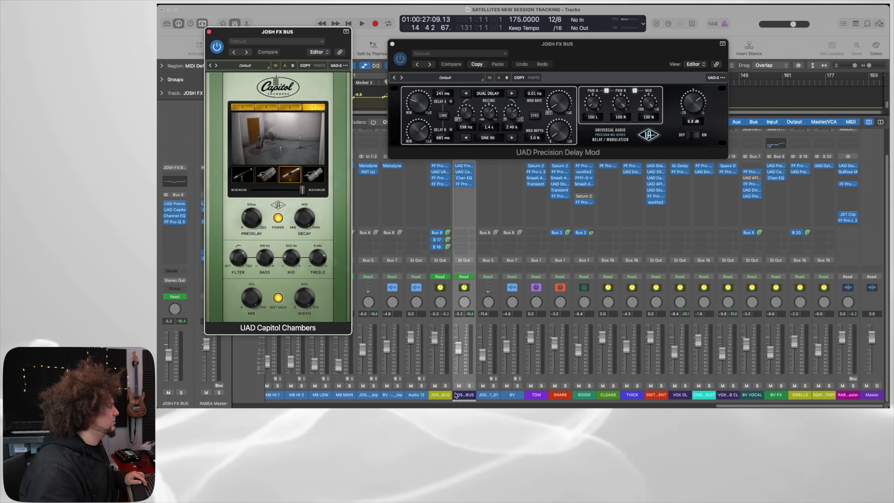
{"action": "left_click", "coordinate": [469, 387]}
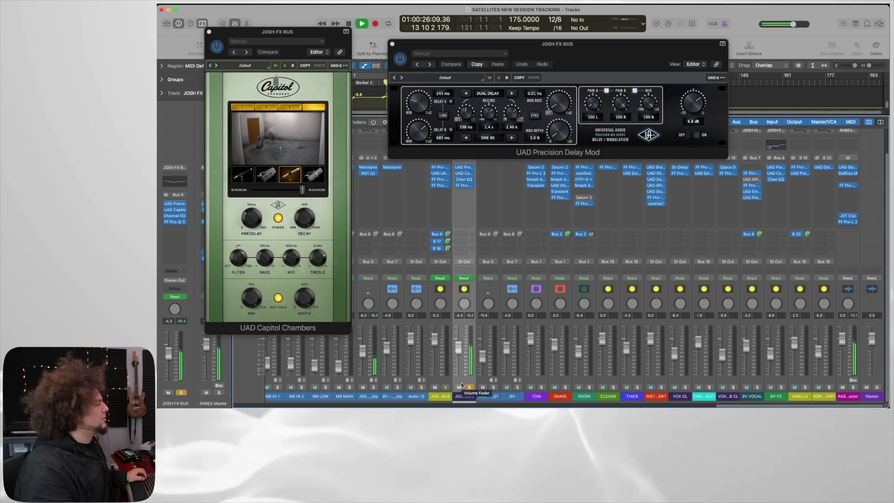
{"action": "key", "text": "space"}
Audition JOSH MAIN BUS together with JOSH FX BUS, then clear the solos and close the Precision Delay Mod and Capitol Chambers windows.
{"action": "left_click", "coordinate": [445, 387]}
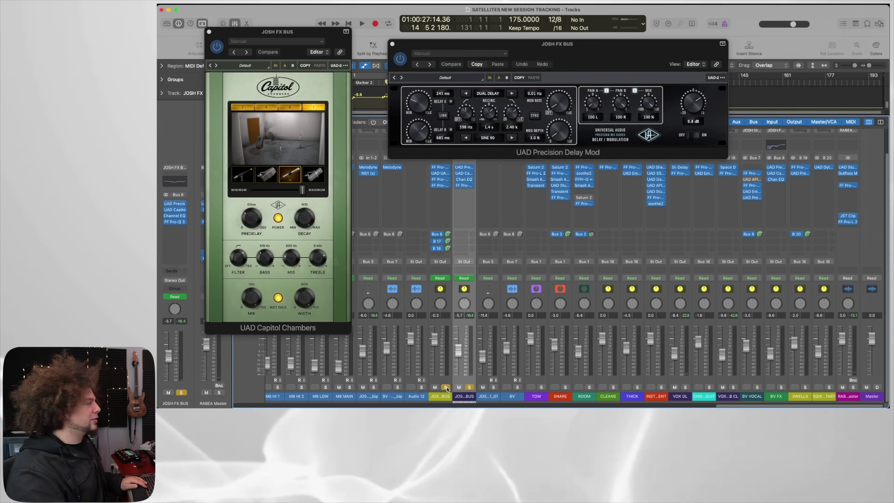
{"action": "key", "text": "space"}
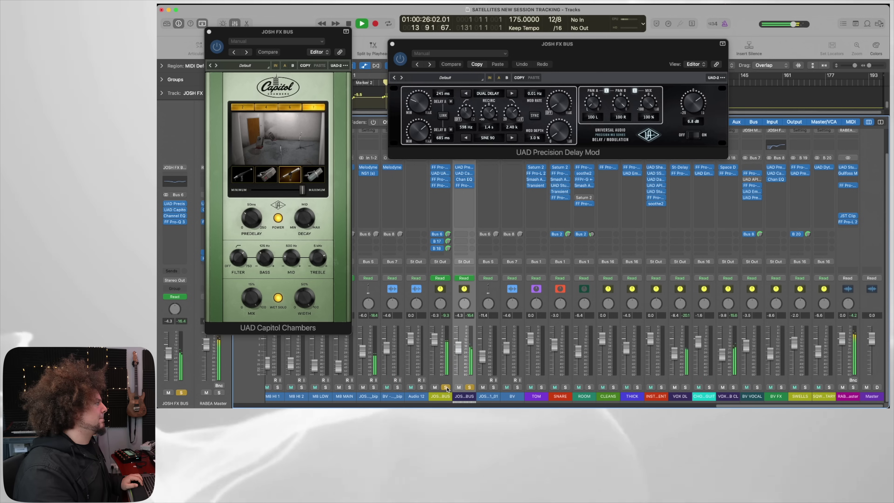
{"action": "left_click", "coordinate": [446, 387], "text": "alt"}
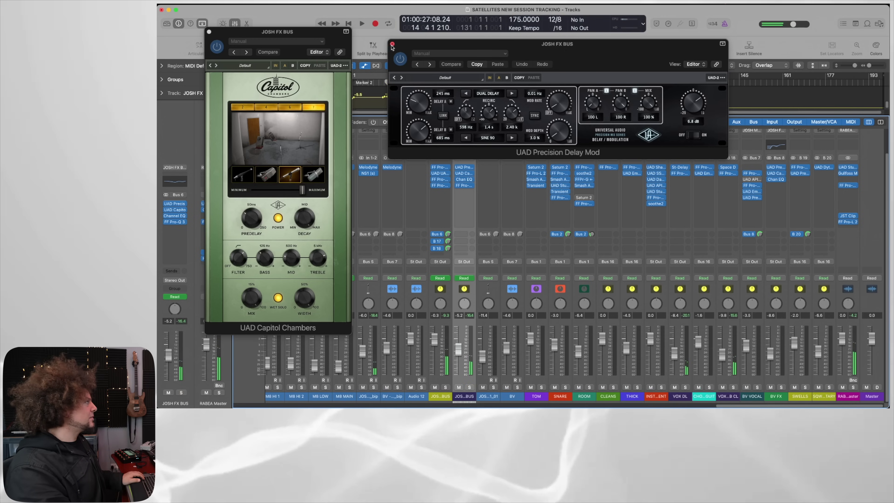
{"action": "left_click", "coordinate": [392, 45]}
{"action": "left_click", "coordinate": [209, 32]}
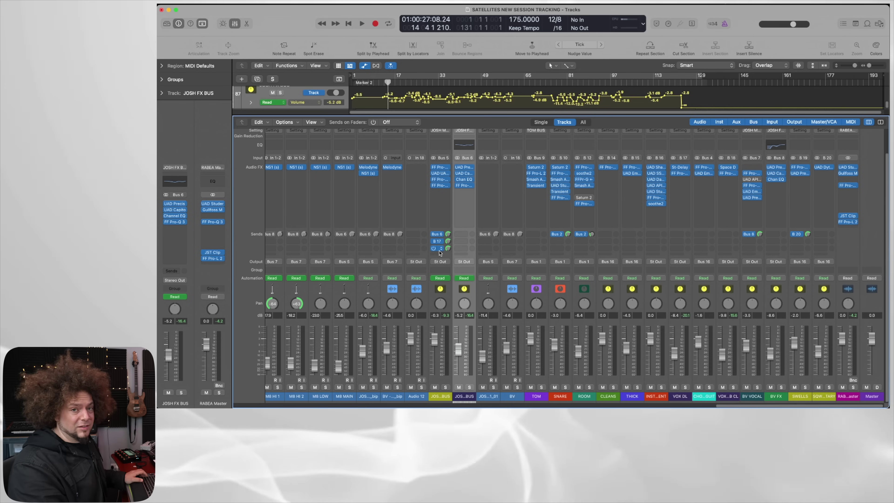
Audition the VOX DL delay channel around bar 13, first soloed alone and then together with JOSH MAIN BUS.
{"action": "left_click", "coordinate": [679, 378]}
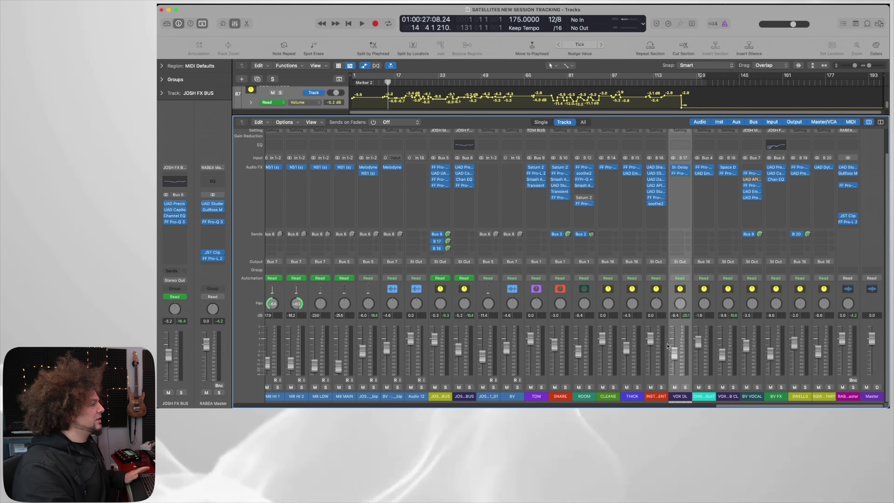
{"action": "left_click", "coordinate": [731, 382]}
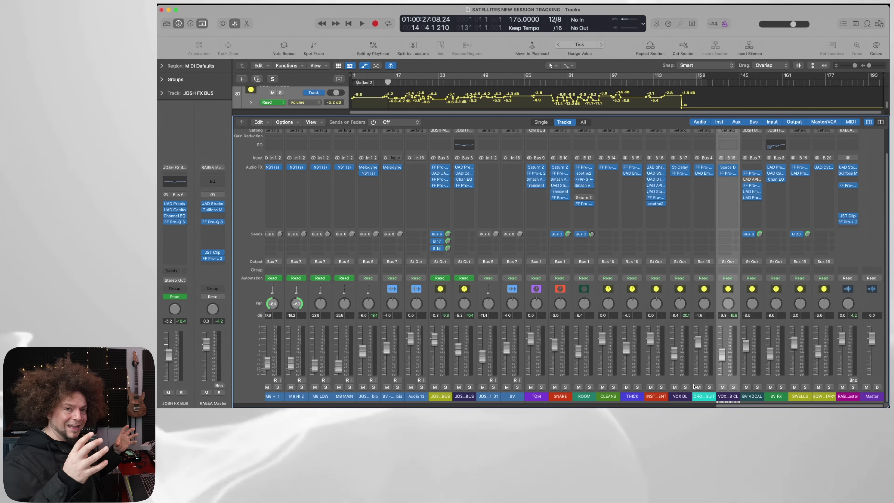
{"action": "left_click", "coordinate": [685, 387]}
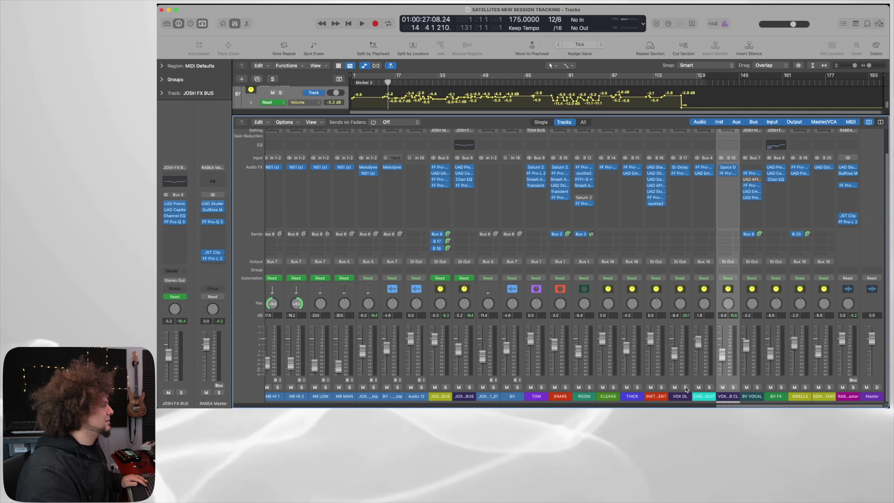
{"action": "key", "text": "space"}
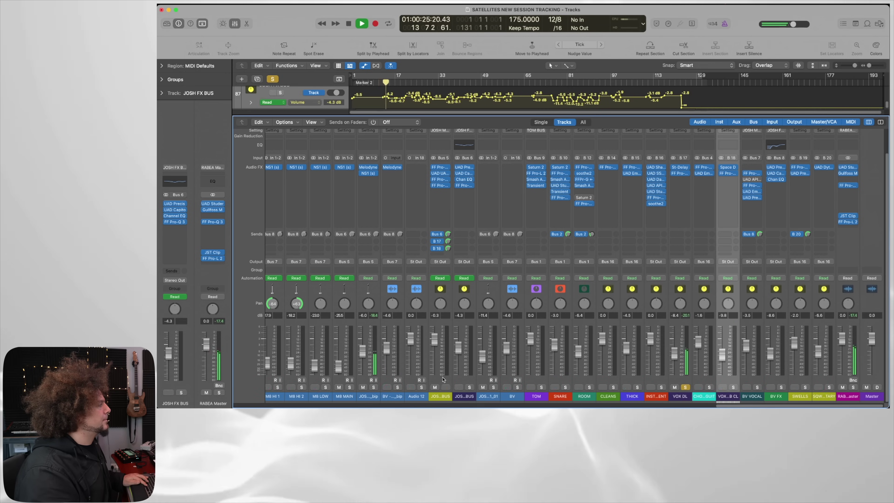
{"action": "key", "text": "space"}
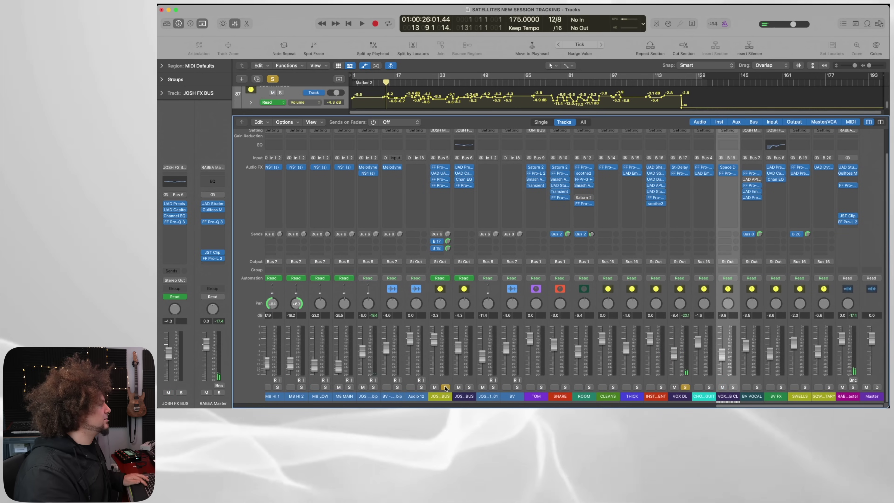
{"action": "key", "text": "space"}
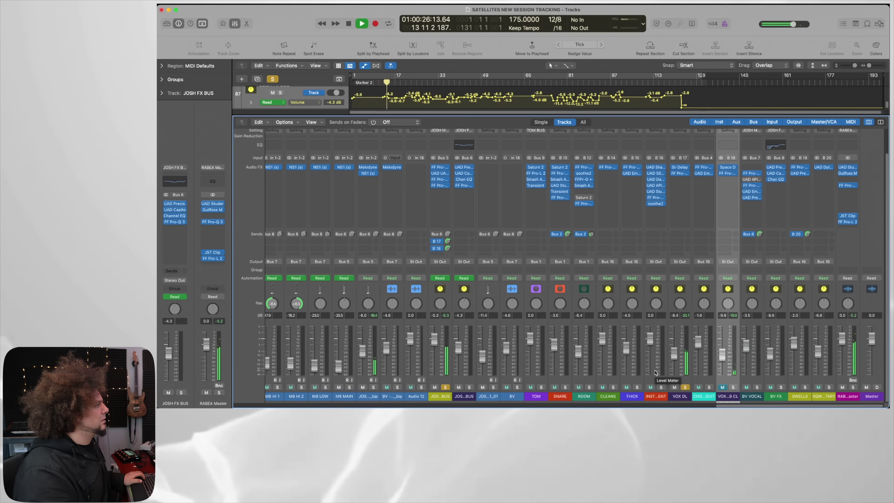
Inspect the Stereo Delay and FF Pro-Q 3 on the VOX DL channel side by side during playback, then close both.
{"action": "scroll", "coordinate": [655, 373], "scroll_direction": "left", "scroll_amount": 1}
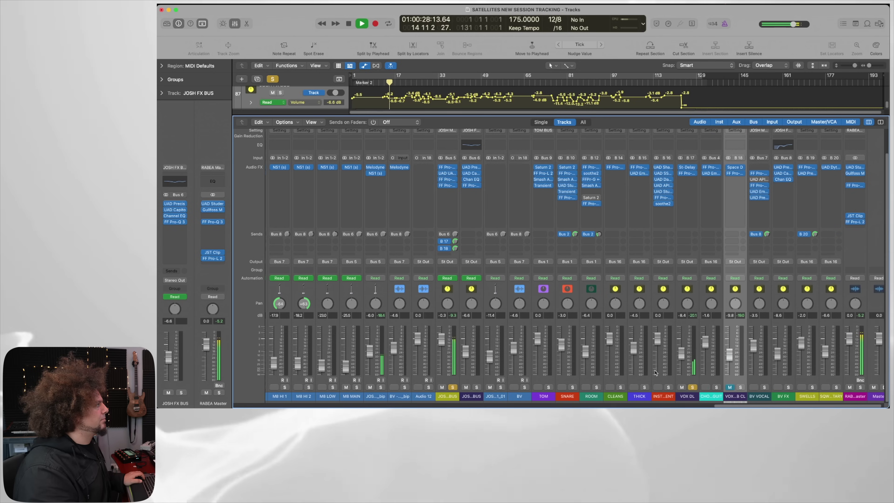
{"action": "left_click", "coordinate": [687, 167]}
{"action": "left_click", "coordinate": [687, 173]}
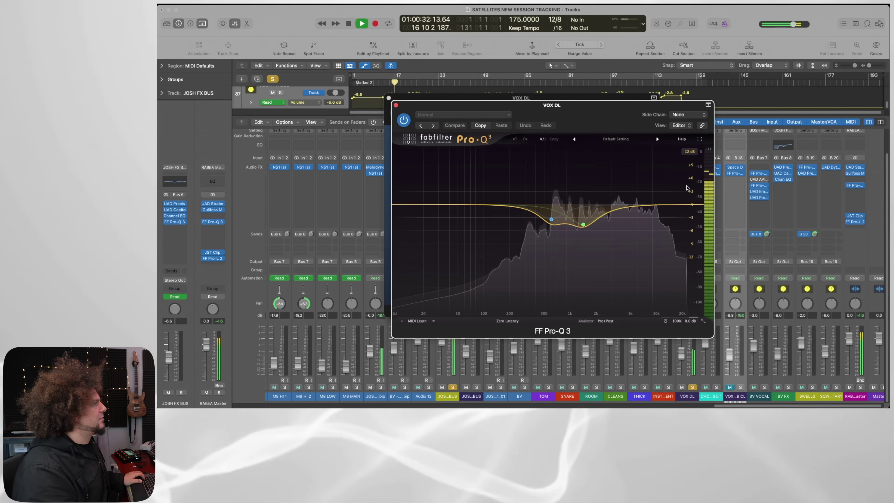
{"action": "left_click_drag", "start_coordinate": [596, 120], "coordinate": [328, 121]}
{"action": "left_click_drag", "start_coordinate": [499, 102], "coordinate": [591, 94]}
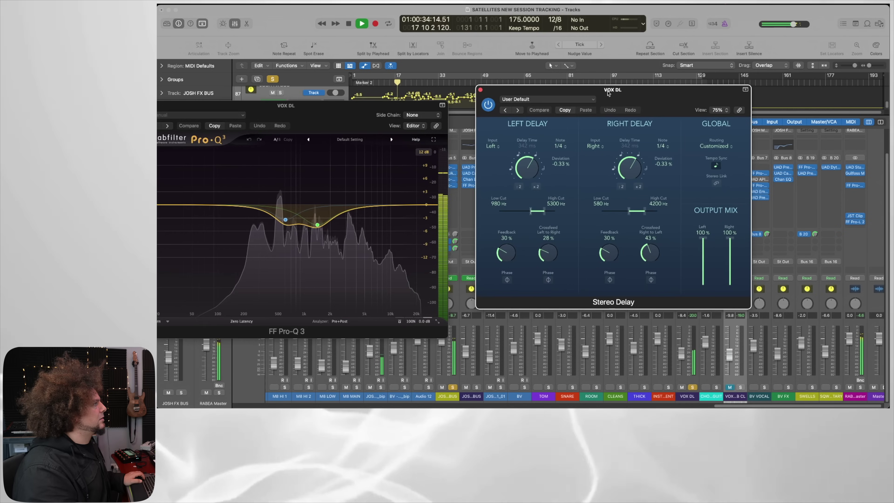
{"action": "key", "text": "space"}
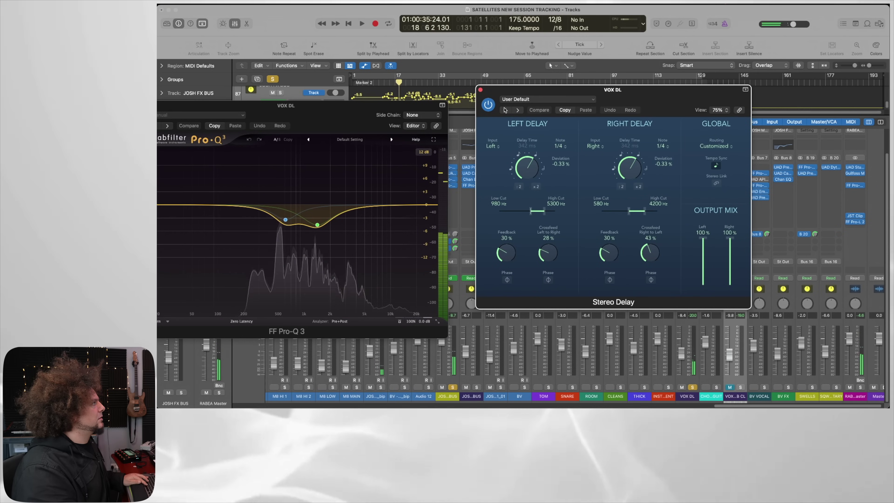
{"action": "left_click", "coordinate": [480, 89]}
{"action": "left_click_drag", "start_coordinate": [193, 106], "coordinate": [321, 101]}
{"action": "left_click", "coordinate": [259, 101]}
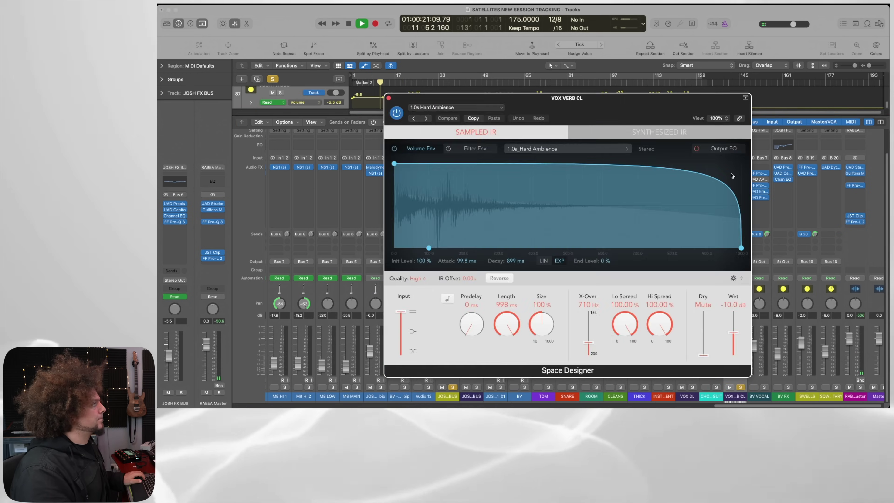
Inspect the Space Designer and FF Pro-Q 3 on the VOX VERB CL channel with VOX DL muted, then close both plugins.
{"action": "left_click_drag", "start_coordinate": [632, 115], "coordinate": [453, 66]}
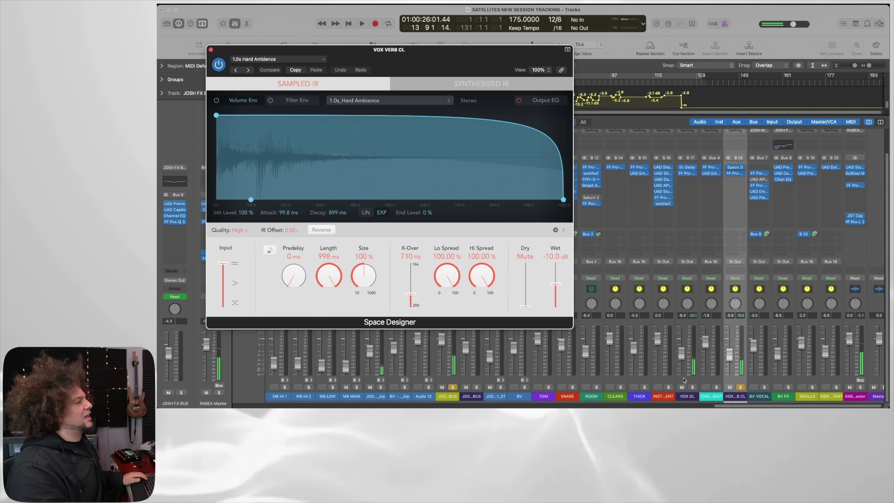
{"action": "left_click", "coordinate": [682, 387]}
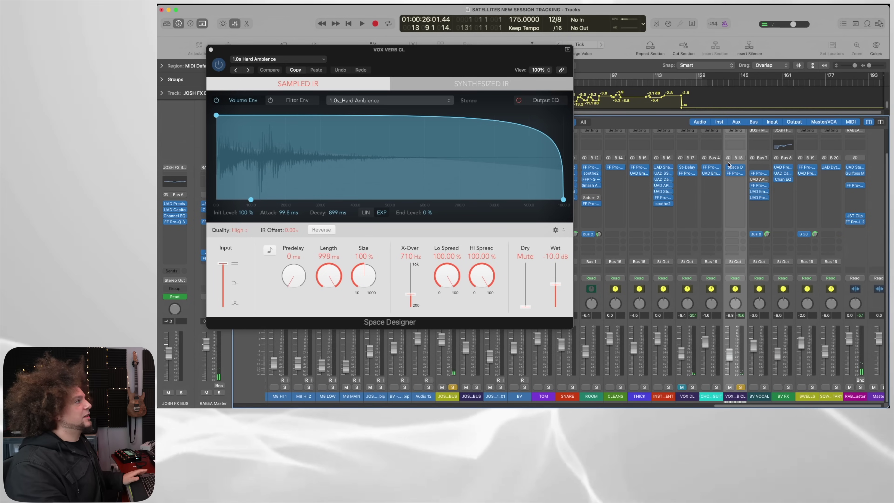
{"action": "left_click", "coordinate": [735, 173]}
{"action": "left_click_drag", "start_coordinate": [544, 100], "coordinate": [699, 101]}
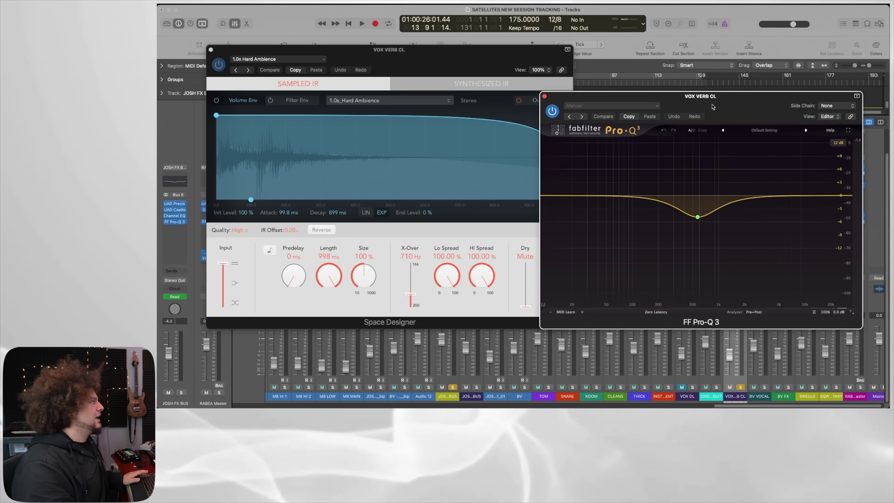
{"action": "left_click", "coordinate": [545, 99]}
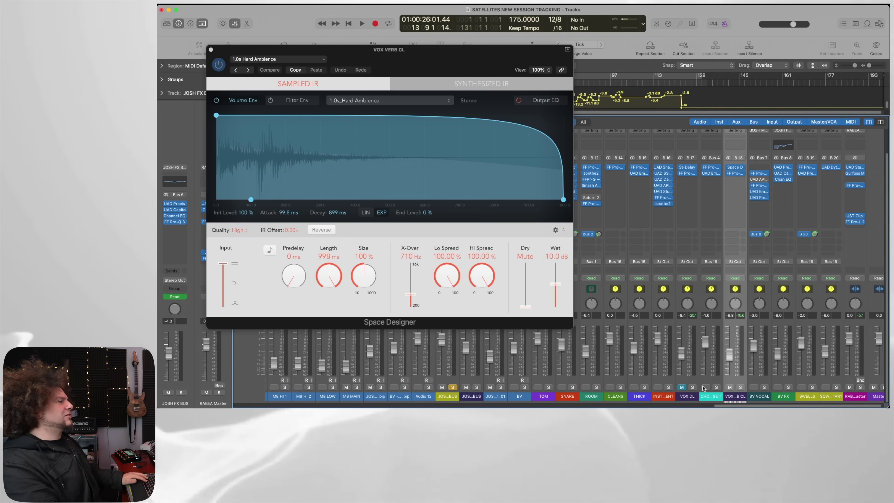
{"action": "left_click", "coordinate": [210, 49]}
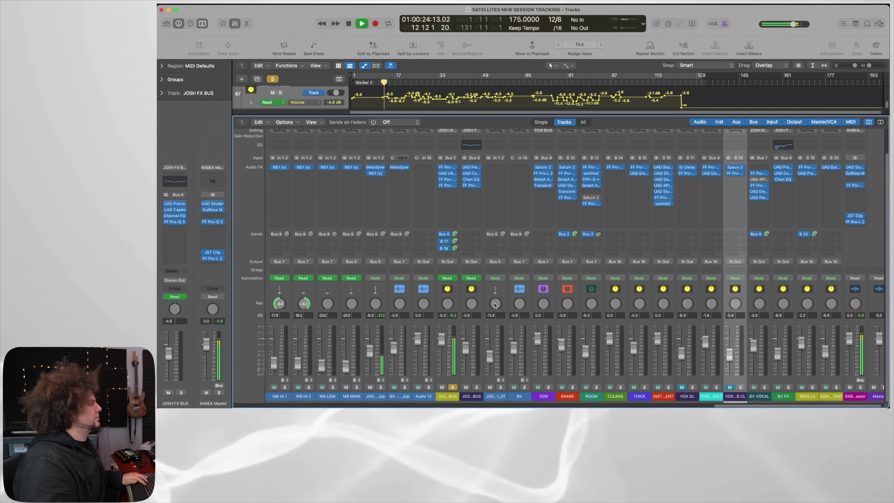
Clear all solos, then play the full mix from around bar 12 with VOX DL and VOX VERB CL unmuted.
{"action": "key", "text": "space"}
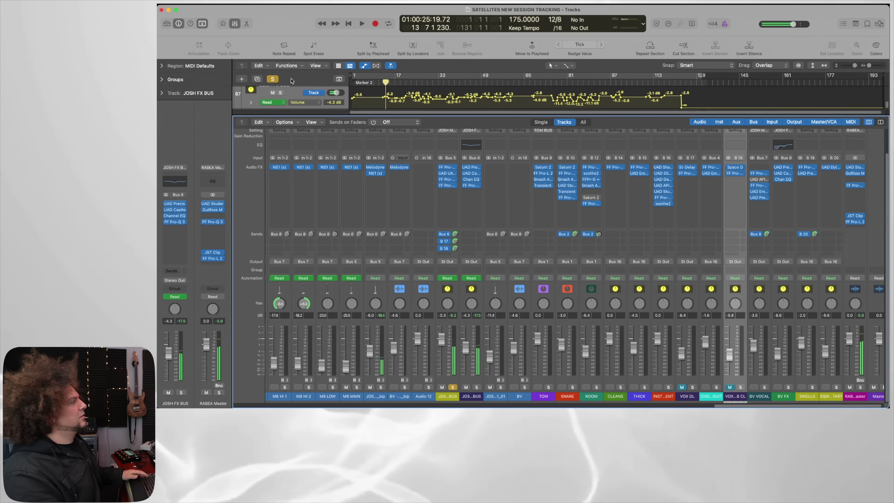
{"action": "left_click", "coordinate": [273, 78]}
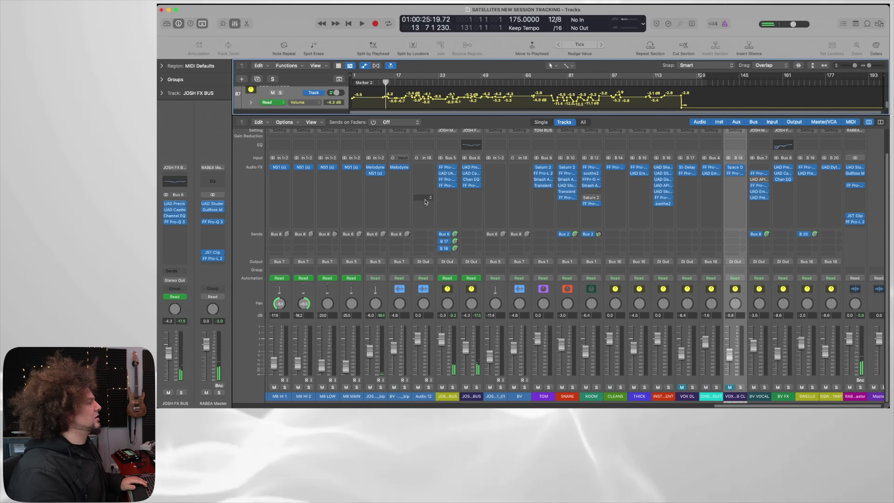
{"action": "key", "text": "space"}
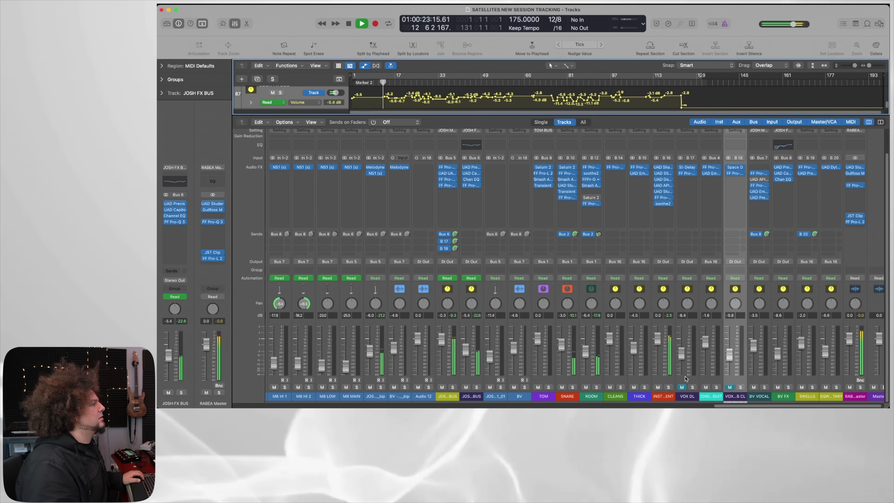
{"action": "left_click", "coordinate": [682, 387]}
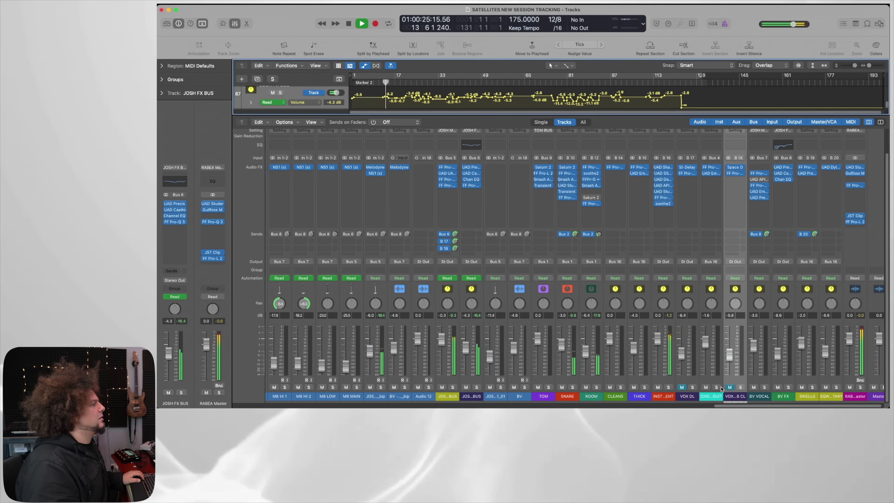
{"action": "left_click", "coordinate": [729, 387]}
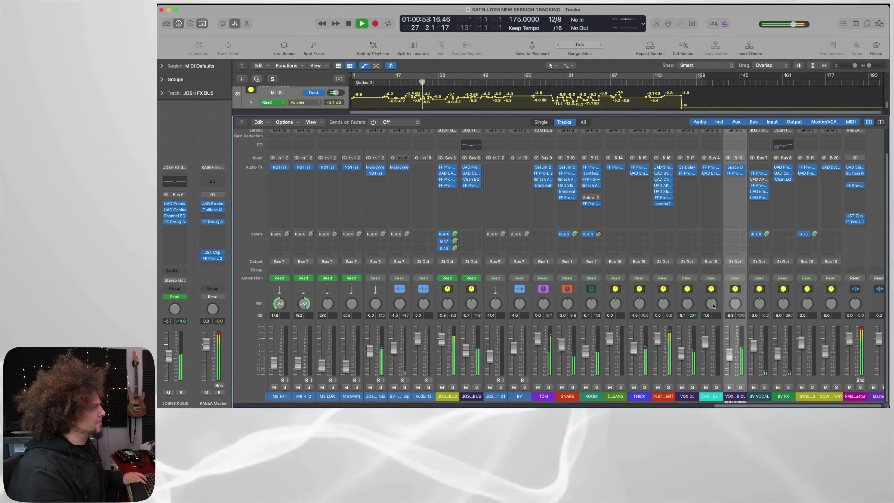
{"action": "key", "text": "space"}
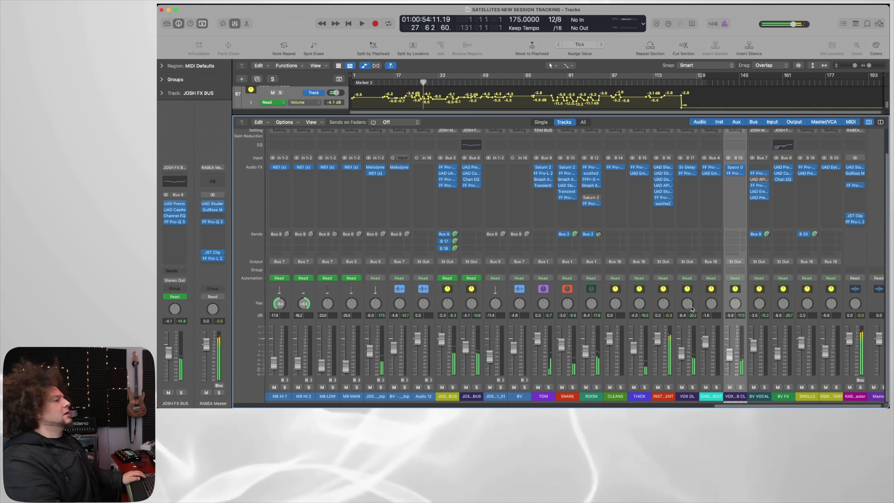
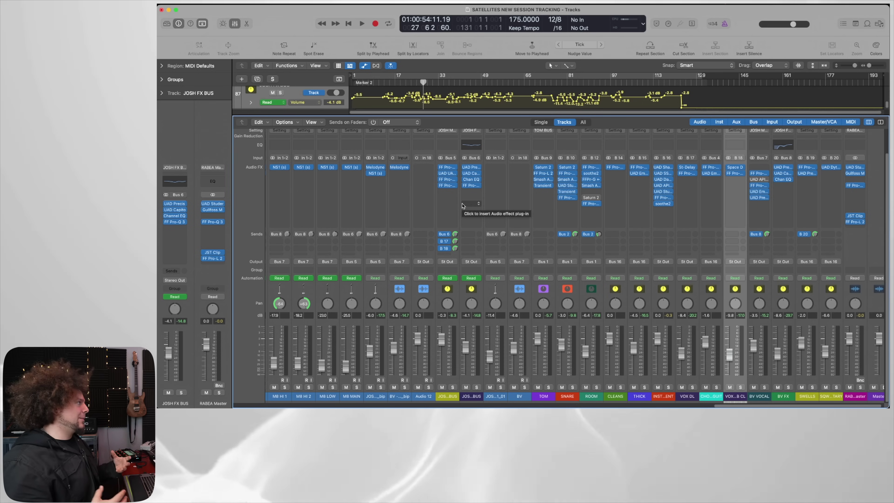
Inspect the UAD UA 1176 Rev A compressor on JOSH MAIN BUS and close it.
{"action": "left_click", "coordinate": [447, 176]}
{"action": "left_click", "coordinate": [447, 176]}
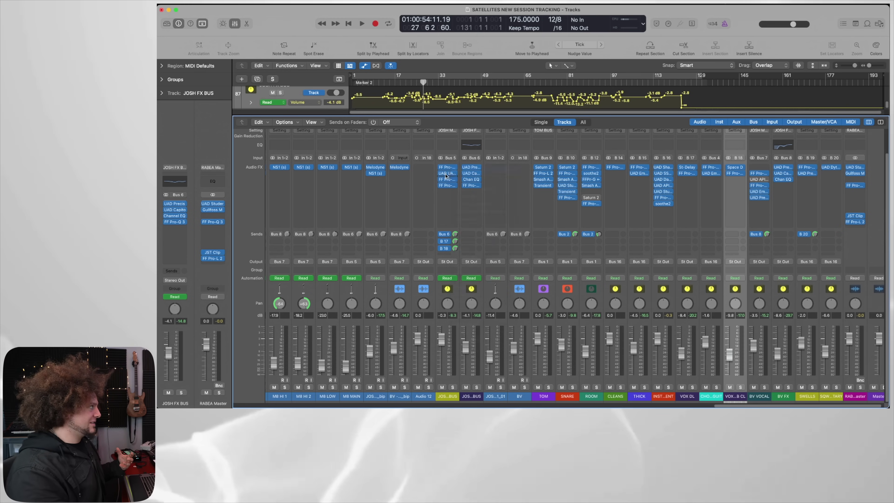
{"action": "left_click_drag", "start_coordinate": [434, 105], "coordinate": [721, 135]}
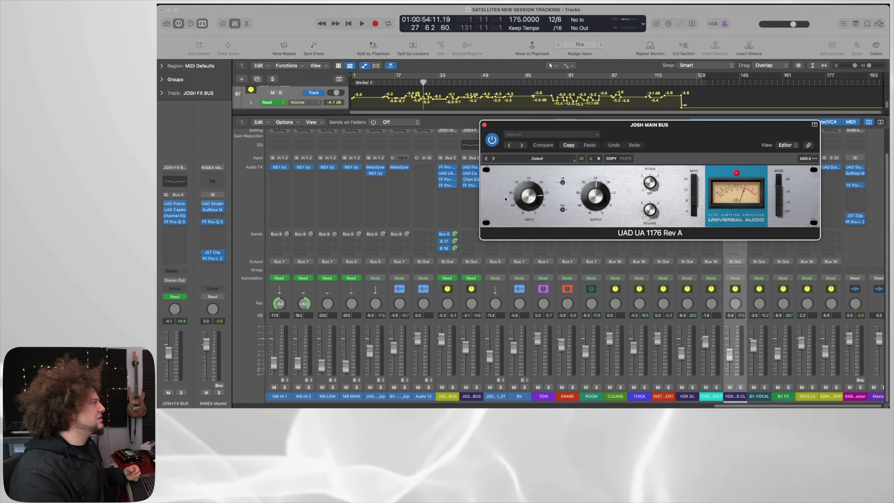
{"action": "left_click", "coordinate": [484, 125]}
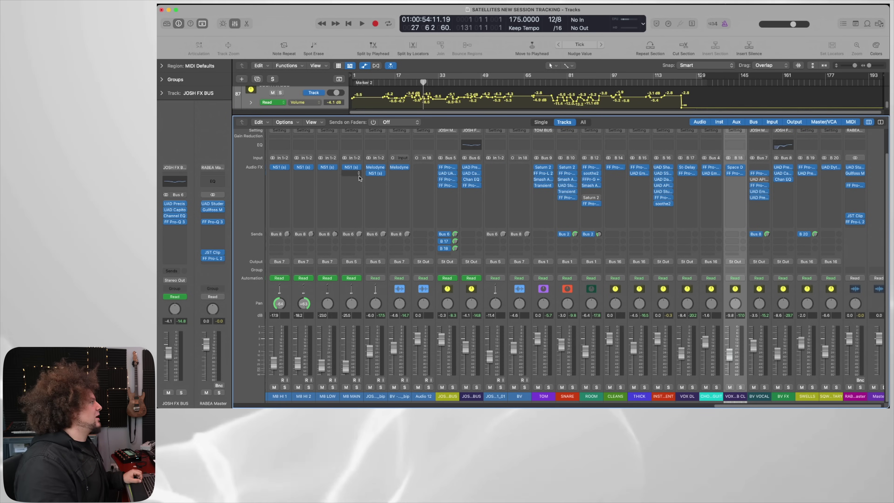
Look at the Melodyne editor on the JOSH COMP_bip channel around bars 3 to 7, then close it.
{"action": "left_click", "coordinate": [376, 167]}
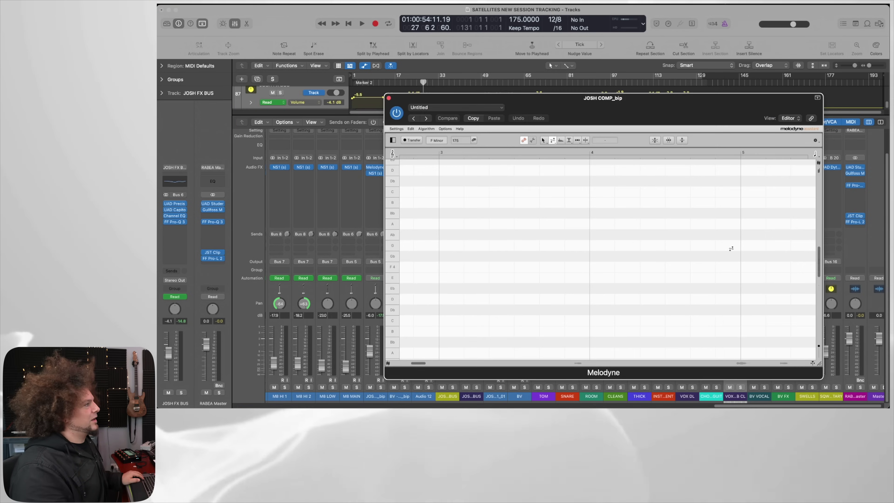
{"action": "scroll", "coordinate": [724, 259], "scroll_direction": "right", "scroll_amount": 5}
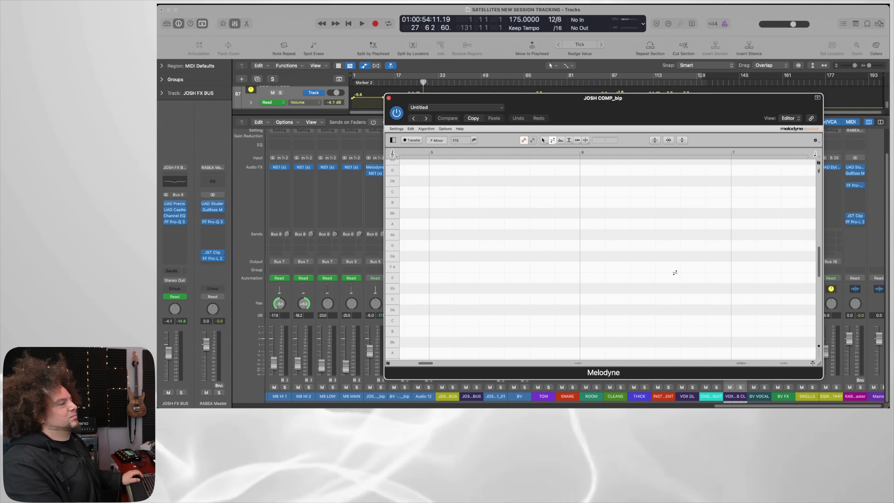
{"action": "left_click", "coordinate": [388, 98]}
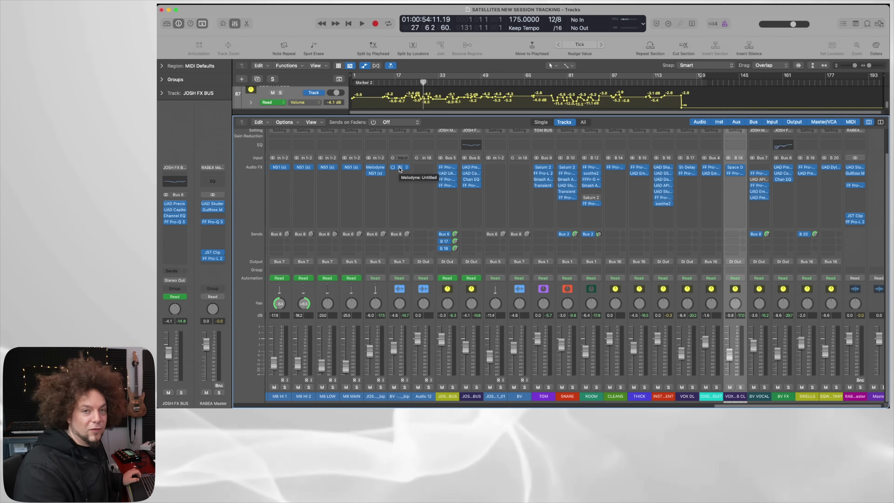
Reopen Melodyne on JOSH COMP_bip and browse its note editor across the song to find the vocal phrases.
{"action": "left_click", "coordinate": [375, 169]}
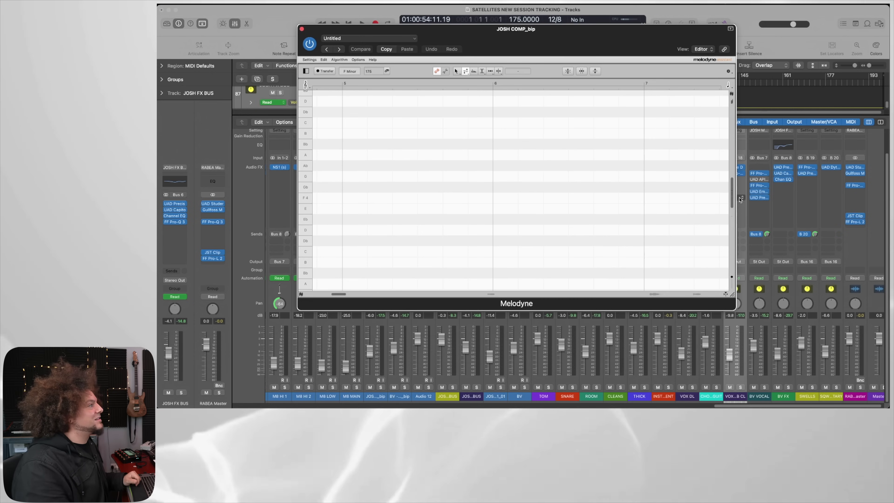
{"action": "left_click_drag", "start_coordinate": [733, 199], "coordinate": [723, 144]}
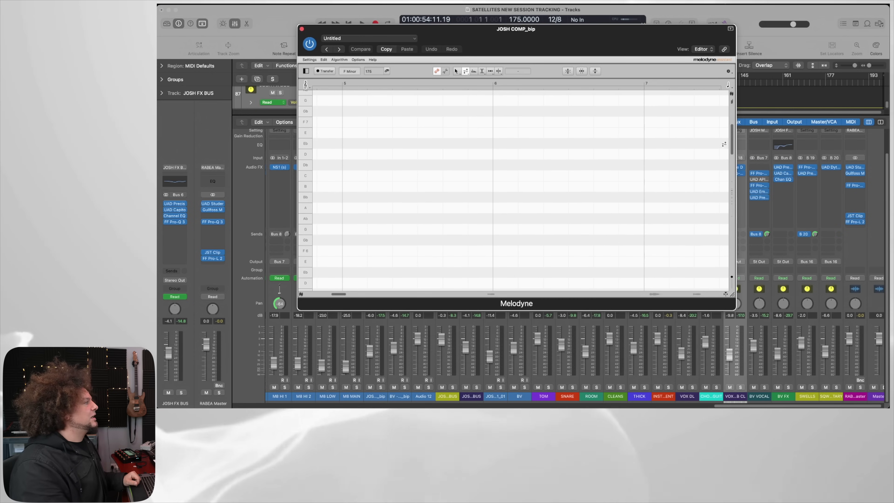
{"action": "left_click_drag", "start_coordinate": [340, 294], "coordinate": [493, 301]}
{"action": "scroll", "coordinate": [473, 186], "scroll_direction": "down", "scroll_amount": 10}
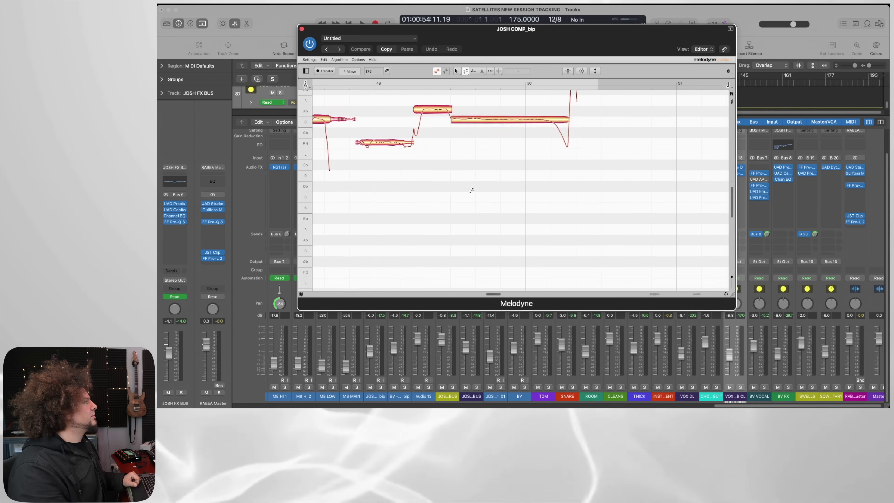
{"action": "left_click_drag", "start_coordinate": [497, 293], "coordinate": [630, 303]}
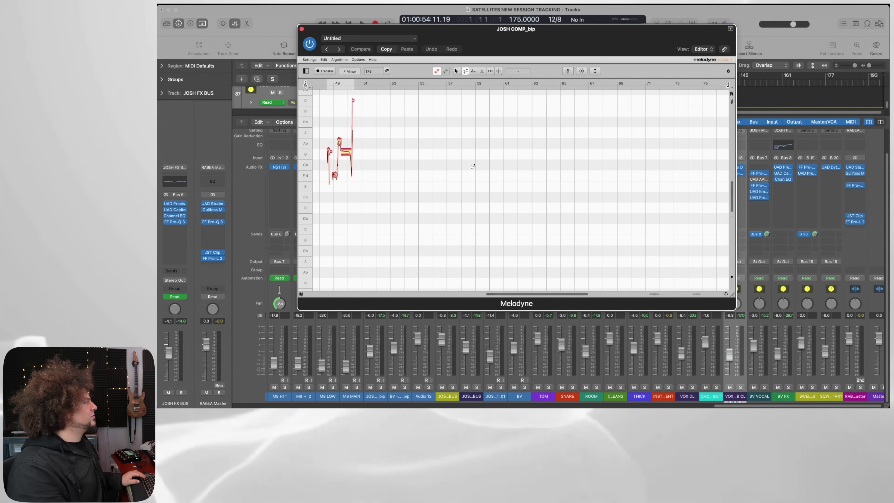
{"action": "scroll", "coordinate": [482, 172], "scroll_direction": "right", "scroll_amount": 10}
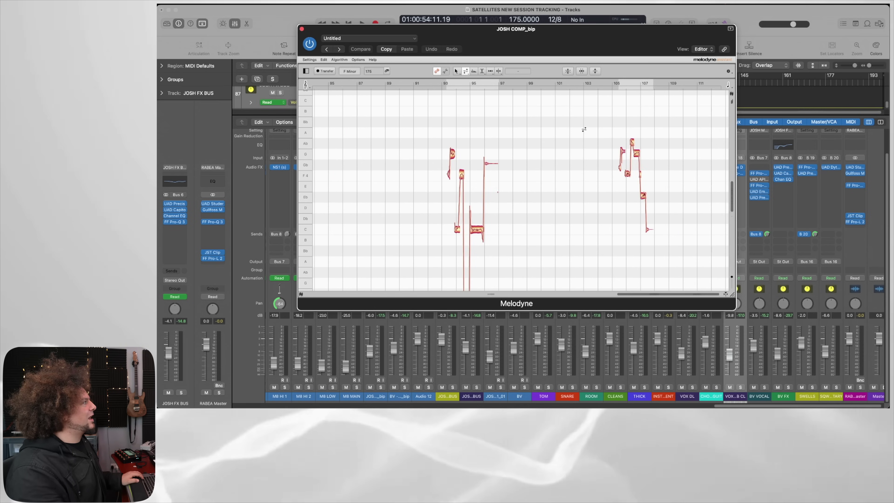
{"action": "scroll", "coordinate": [585, 119], "scroll_direction": "left", "scroll_amount": 15}
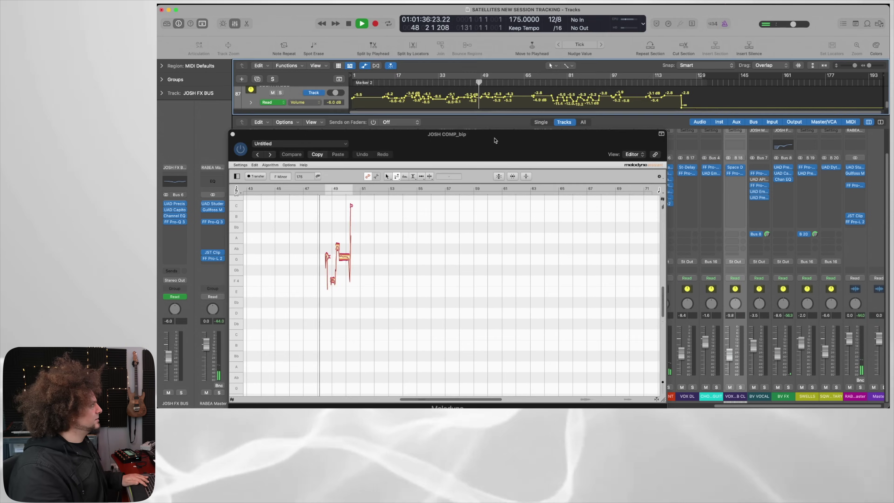
Audition the vocal phrase around bars 48 to 50 while following it in Melodyne, keeping the editor window clear of the vocal channels.
{"action": "left_click_drag", "start_coordinate": [498, 147], "coordinate": [540, 116]}
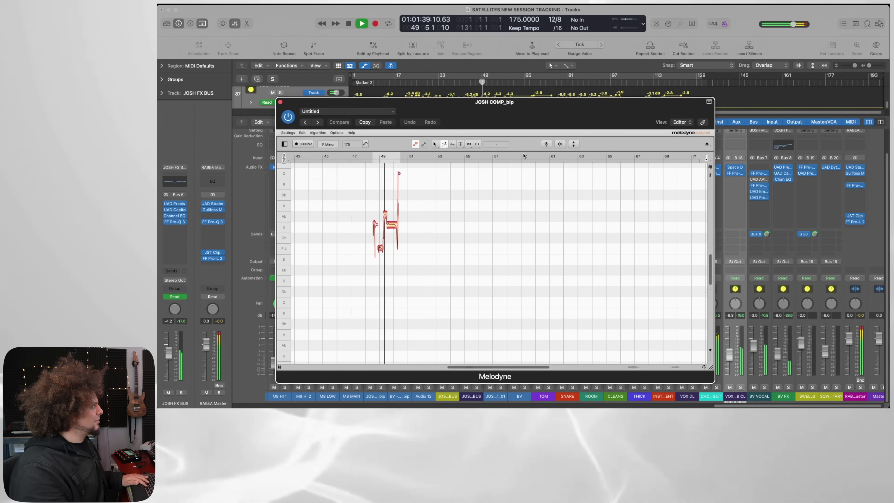
{"action": "key", "text": "space"}
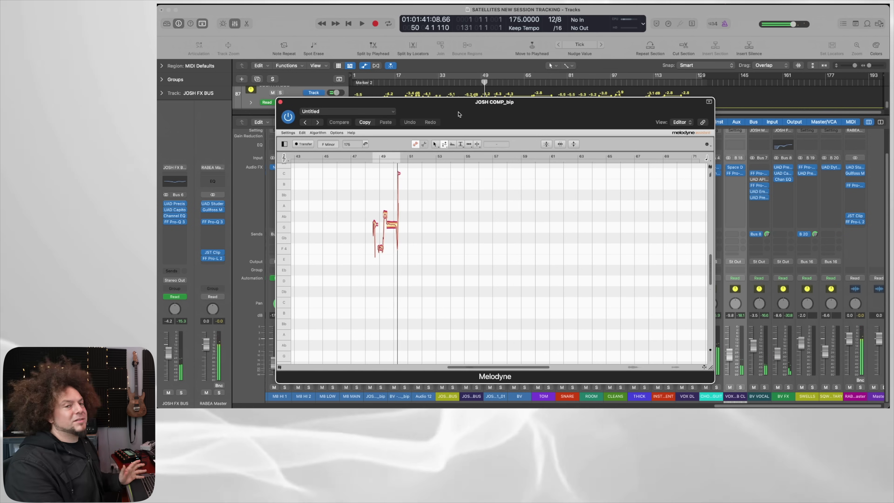
{"action": "left_click_drag", "start_coordinate": [458, 113], "coordinate": [565, 61]}
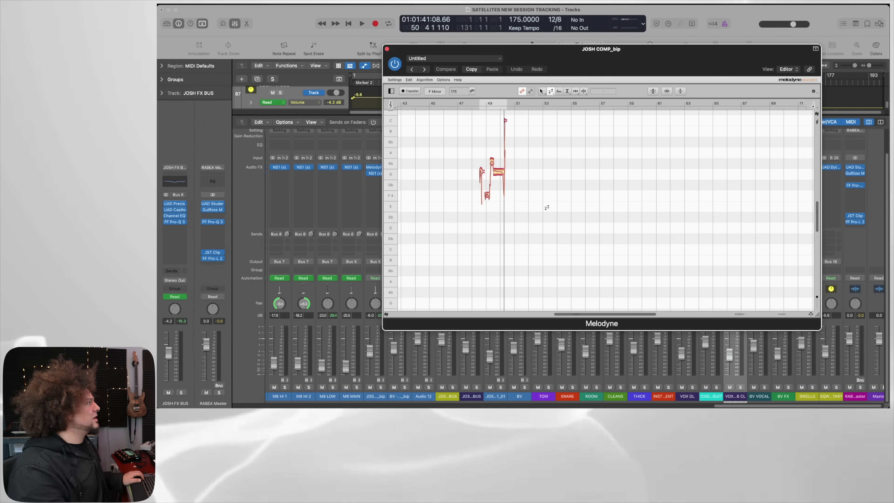
Enlarge the notes around bars 48 to 50 in Melodyne with the Zoom Tool.
{"action": "right_click", "coordinate": [527, 186]}
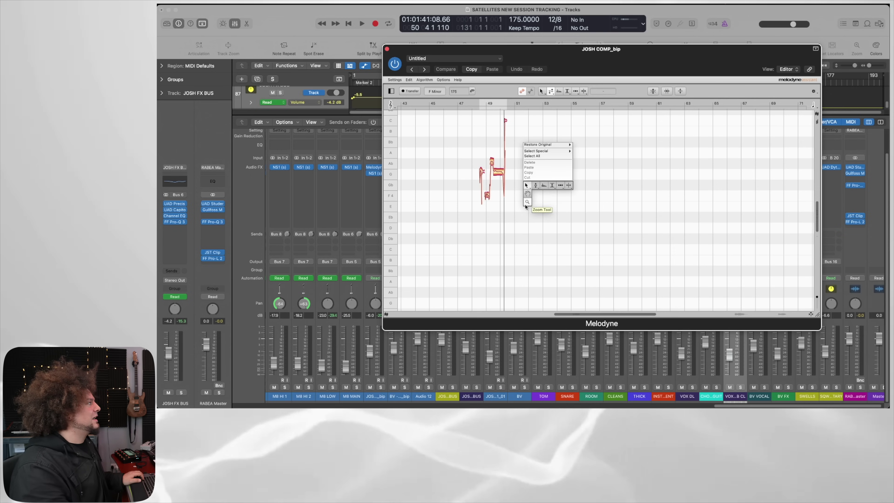
{"action": "left_click", "coordinate": [526, 205]}
{"action": "left_click_drag", "start_coordinate": [526, 206], "coordinate": [633, 207]}
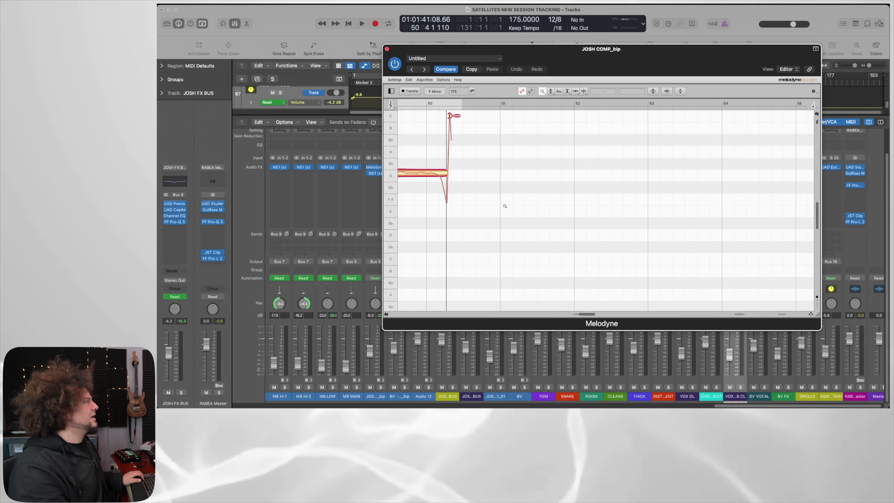
{"action": "scroll", "coordinate": [511, 207], "scroll_direction": "left", "scroll_amount": 5}
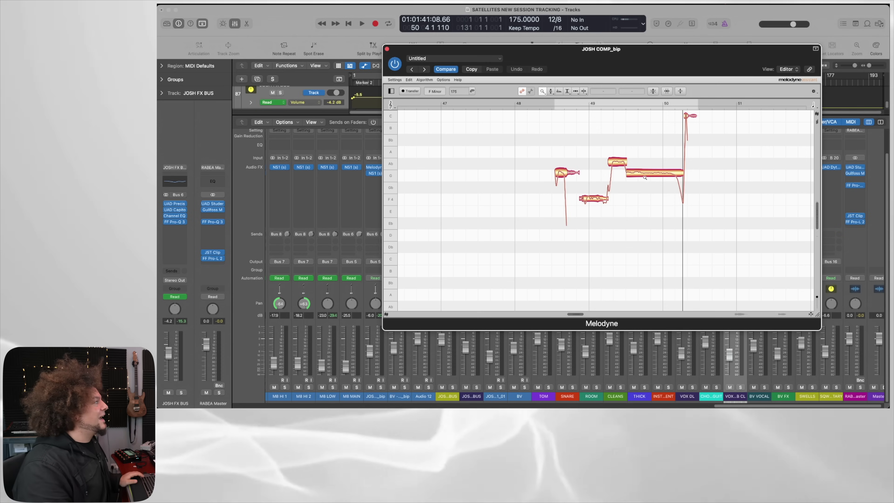
Switch Melodyne to the Pitch tool, examine the enlarged notes with playback, and close the editor.
{"action": "right_click", "coordinate": [647, 204]}
{"action": "left_click", "coordinate": [654, 186]}
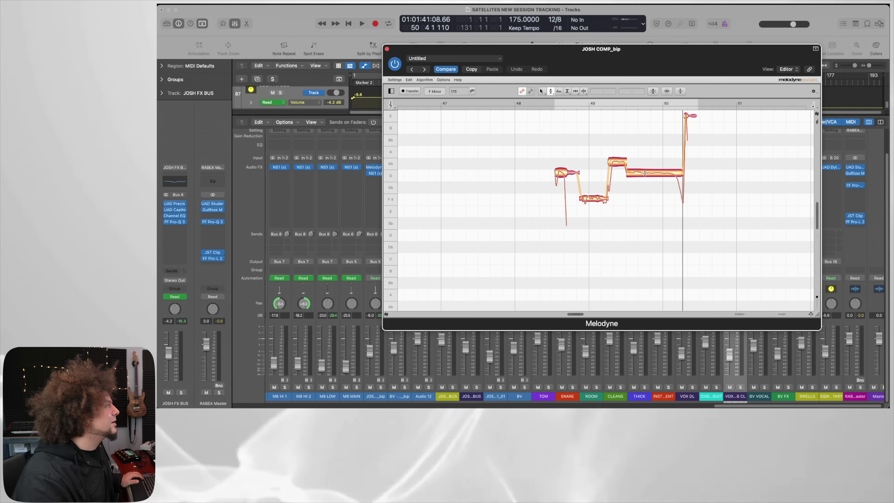
{"action": "key", "text": "space"}
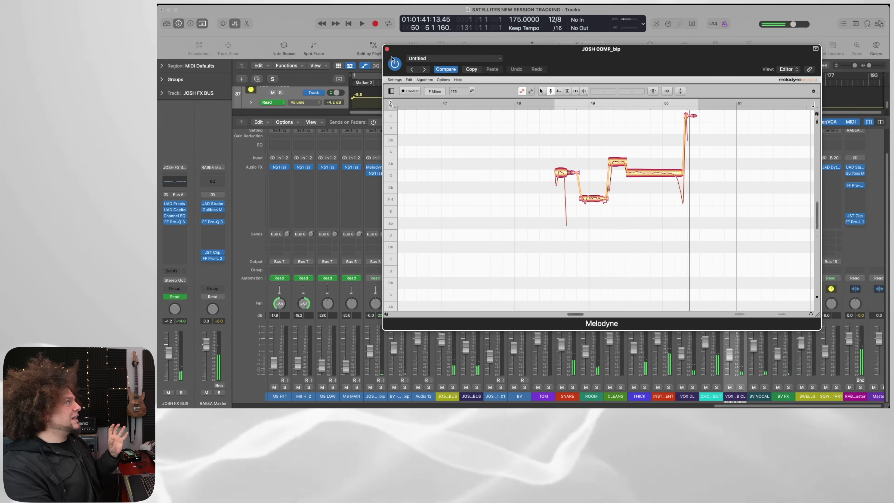
{"action": "left_click", "coordinate": [387, 48]}
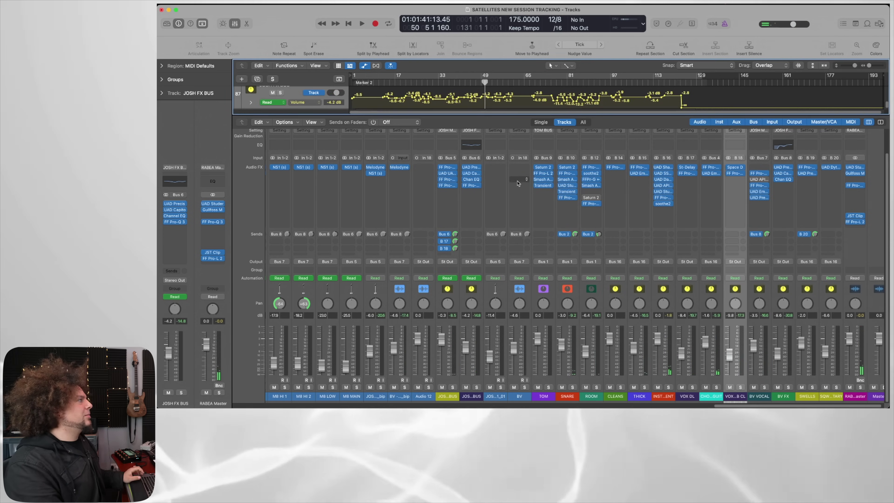
Inspect the Melodyne editor on the BV - Take 3_bip backing vocal channel and close it.
{"action": "scroll", "coordinate": [526, 194], "scroll_direction": "right", "scroll_amount": 2}
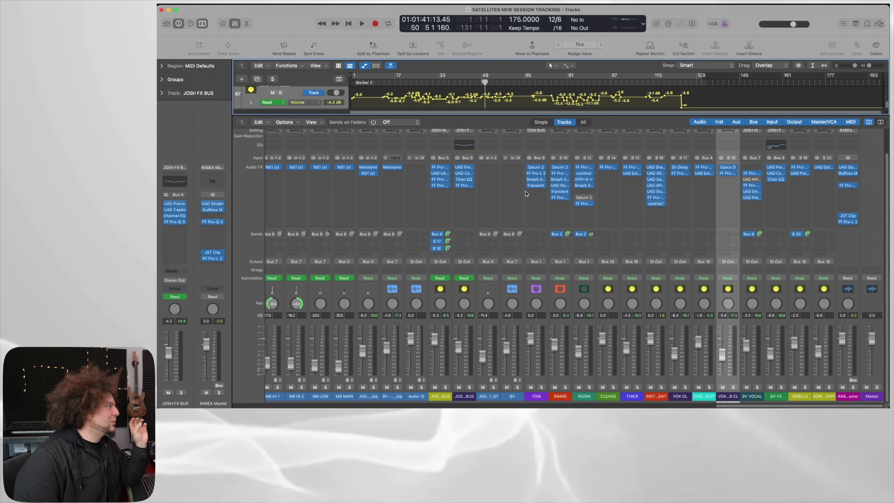
{"action": "left_click", "coordinate": [393, 168]}
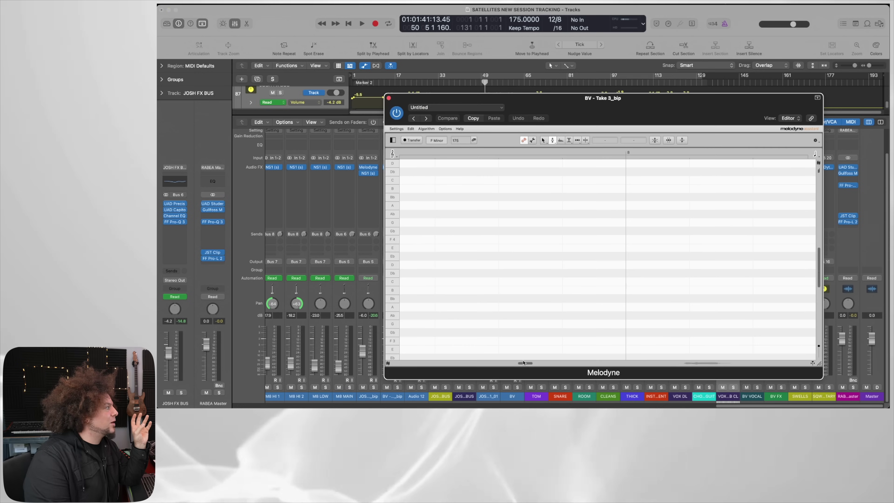
{"action": "left_click_drag", "start_coordinate": [538, 364], "coordinate": [745, 359]}
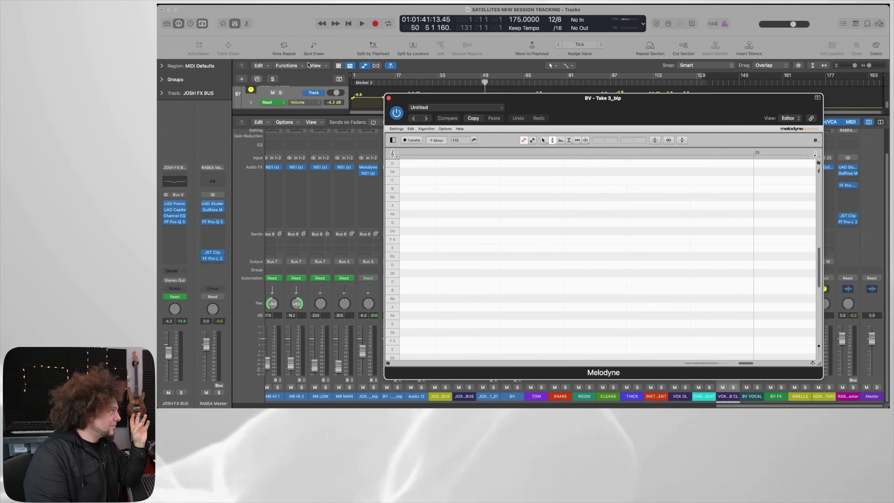
{"action": "left_click", "coordinate": [389, 99]}
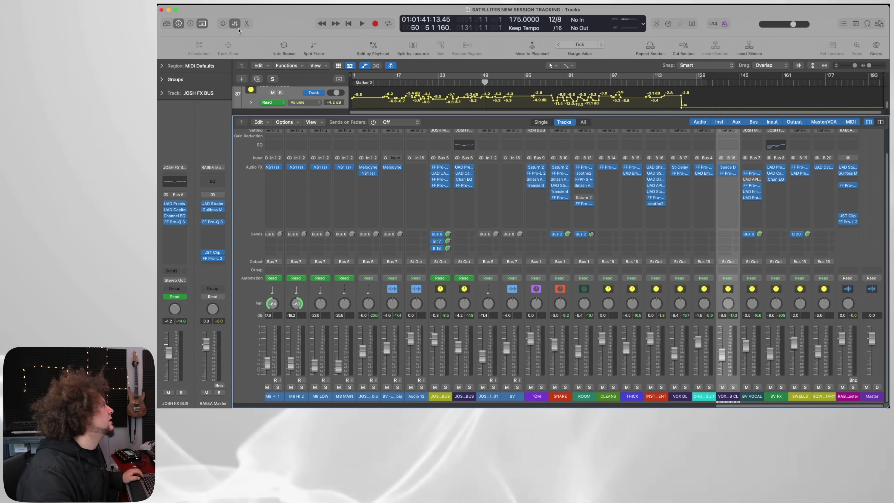
Select the RABEA Master channel and open its UAD Studer A800 plugin for inspection.
{"action": "scroll", "coordinate": [405, 99], "scroll_direction": "down", "scroll_amount": 2}
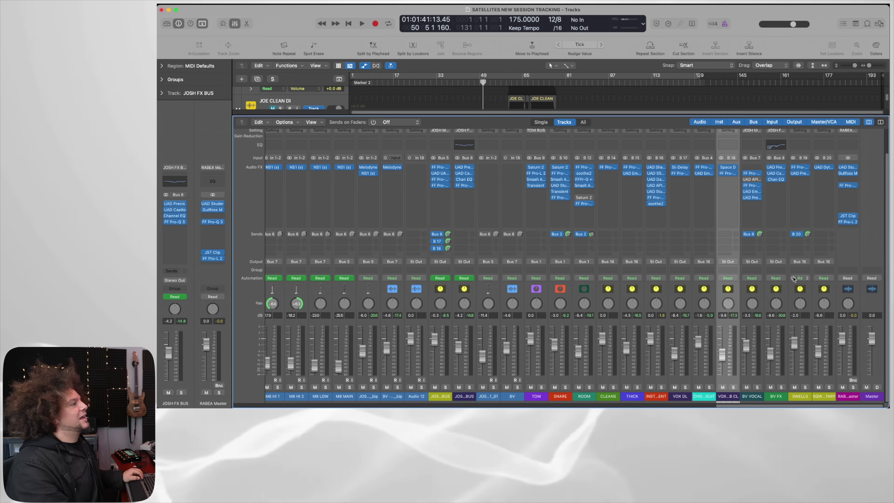
{"action": "left_click", "coordinate": [852, 245]}
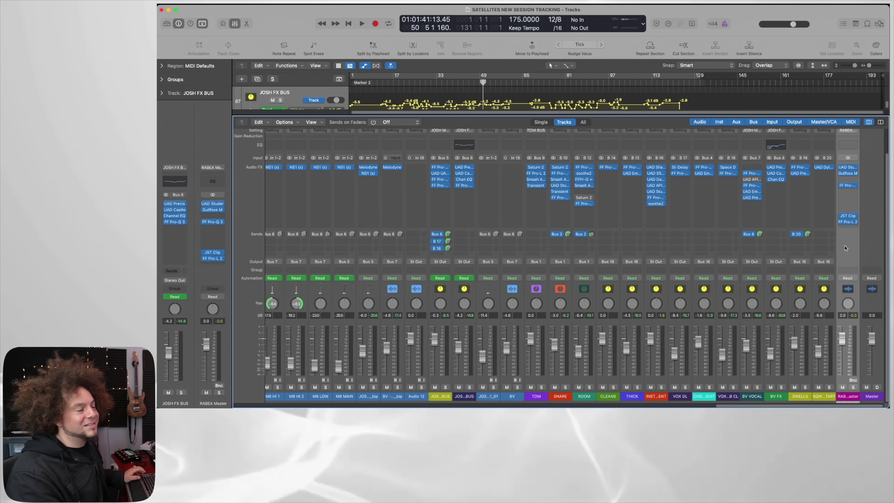
{"action": "left_click", "coordinate": [849, 168]}
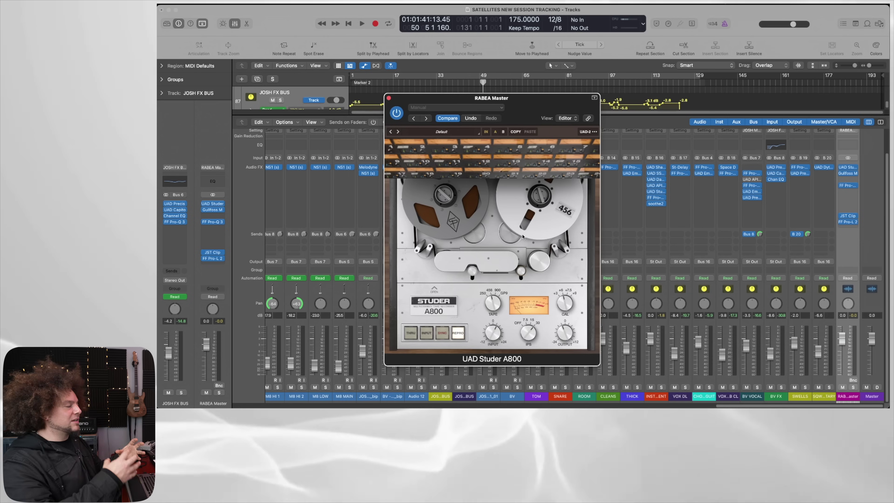
Audition the mix with the UAD Studer A800 on the RABEA Master channel bypassed and re-enabled.
{"action": "key", "text": "space"}
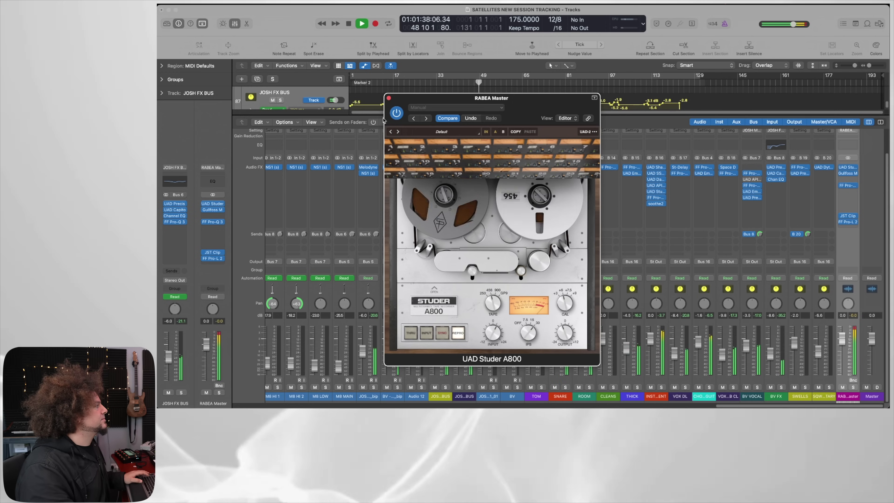
{"action": "left_click", "coordinate": [396, 114]}
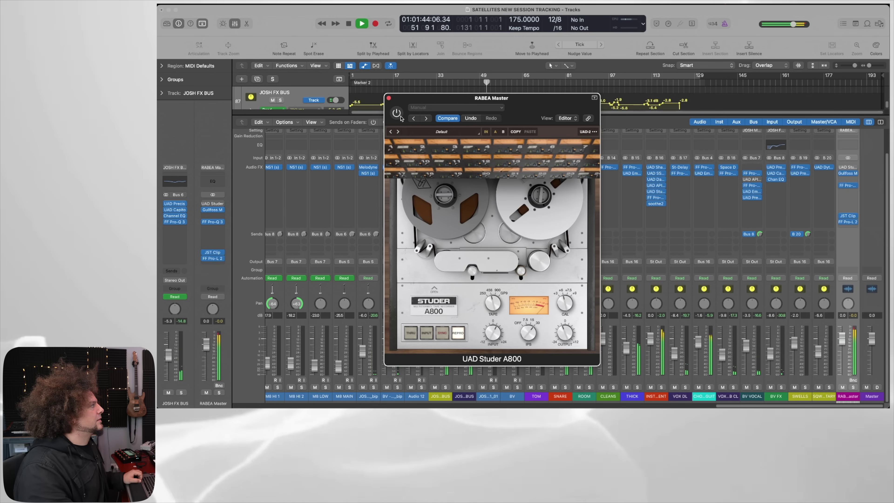
{"action": "left_click", "coordinate": [397, 113]}
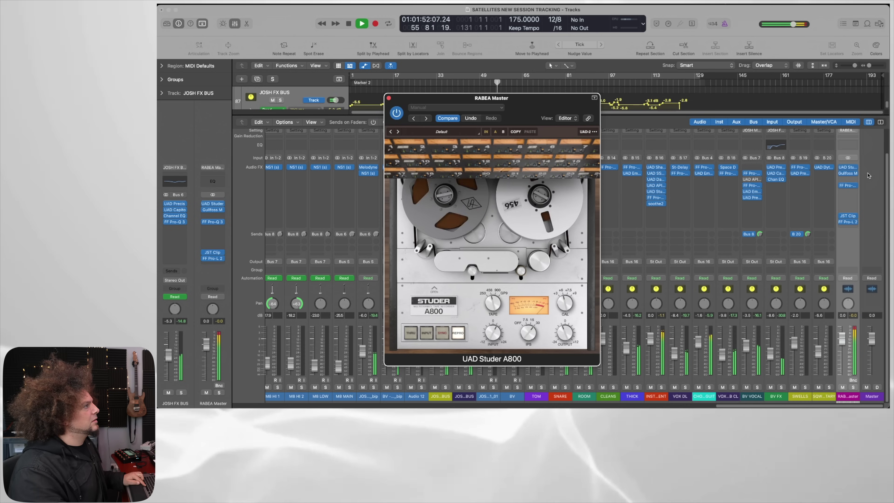
Open the Gullfoss Master plugin on the RABEA Master channel and examine its settings beside the Studer A800.
{"action": "left_click", "coordinate": [848, 174]}
{"action": "left_click_drag", "start_coordinate": [634, 115], "coordinate": [432, 95]}
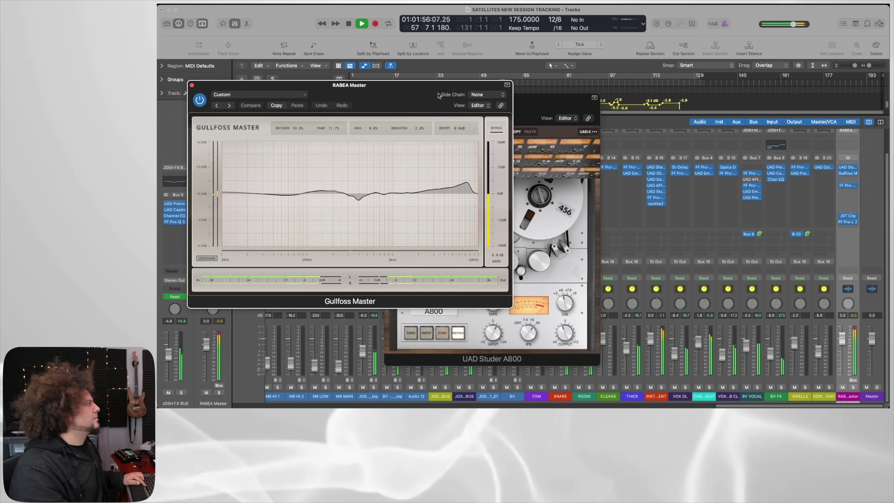
{"action": "key", "text": "space"}
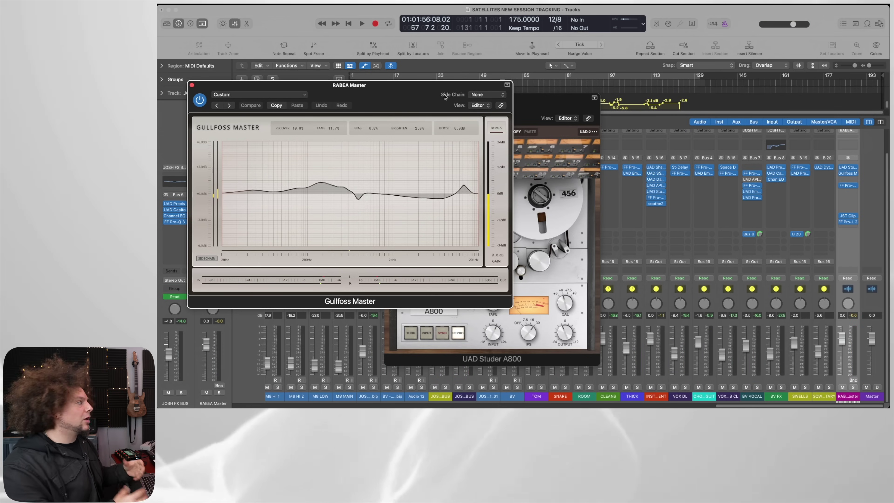
{"action": "left_click_drag", "start_coordinate": [443, 102], "coordinate": [498, 107]}
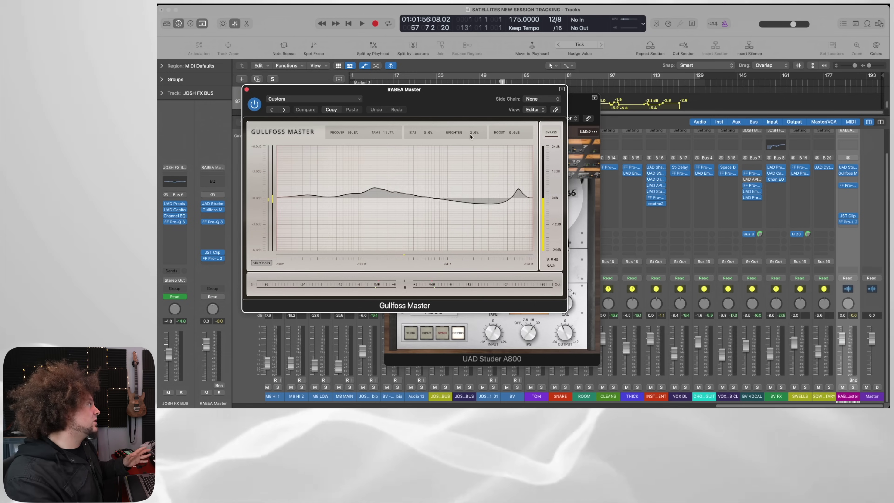
Compare the mix with Gullfoss Master bypassed and active during playback, and close both plugin windows.
{"action": "key", "text": "space"}
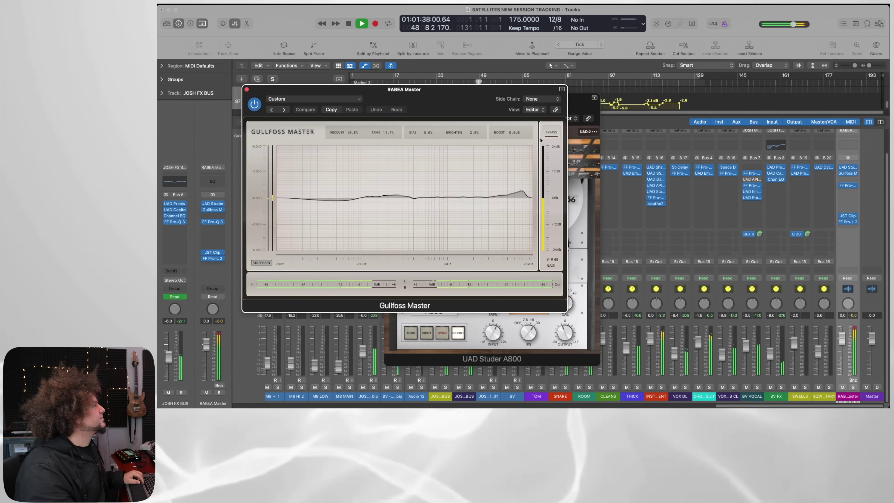
{"action": "left_click", "coordinate": [548, 133]}
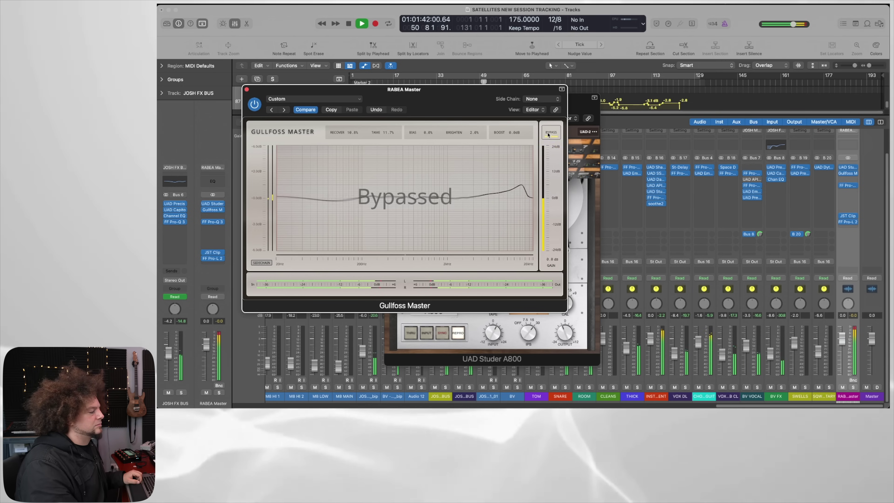
{"action": "left_click", "coordinate": [548, 134]}
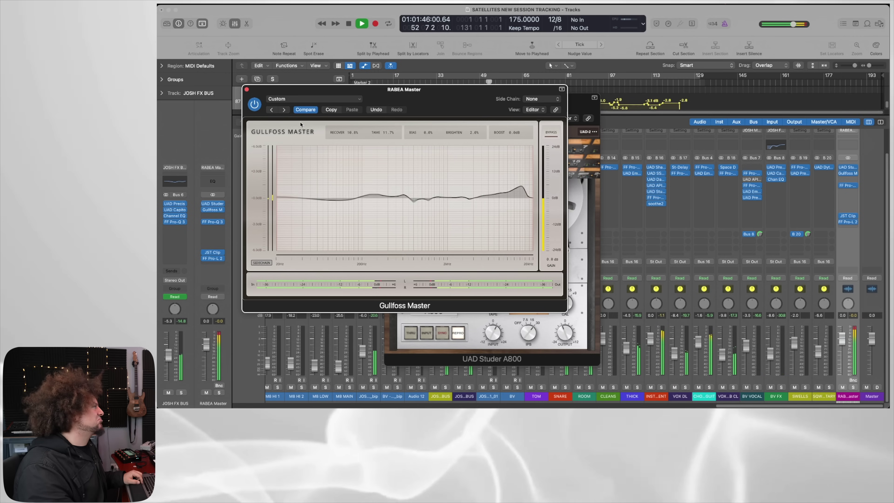
{"action": "left_click", "coordinate": [247, 90]}
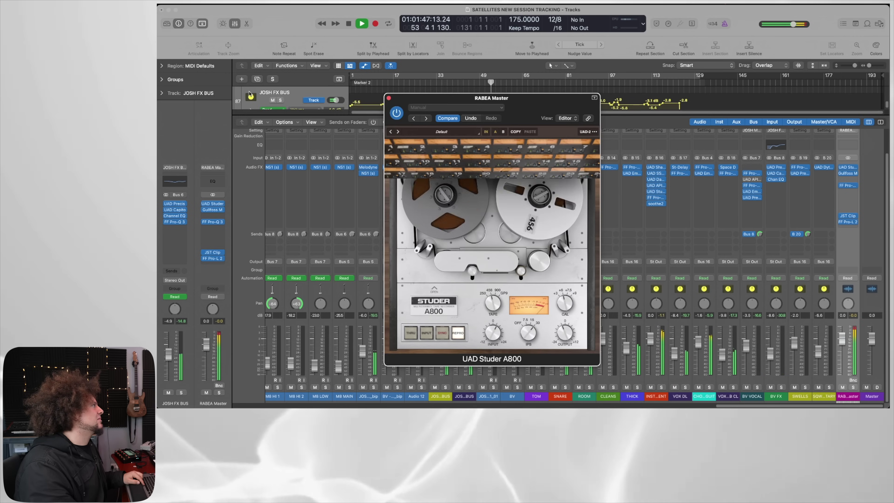
{"action": "left_click", "coordinate": [388, 98]}
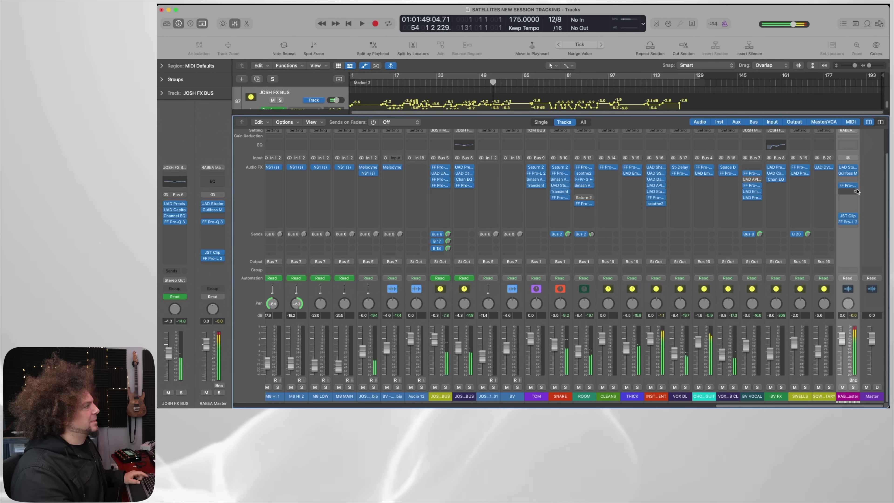
Open the FF Pro-Q 3 on the RABEA Master channel and inspect its midrange dip, low-cut and high-shelf bands.
{"action": "left_click", "coordinate": [849, 190]}
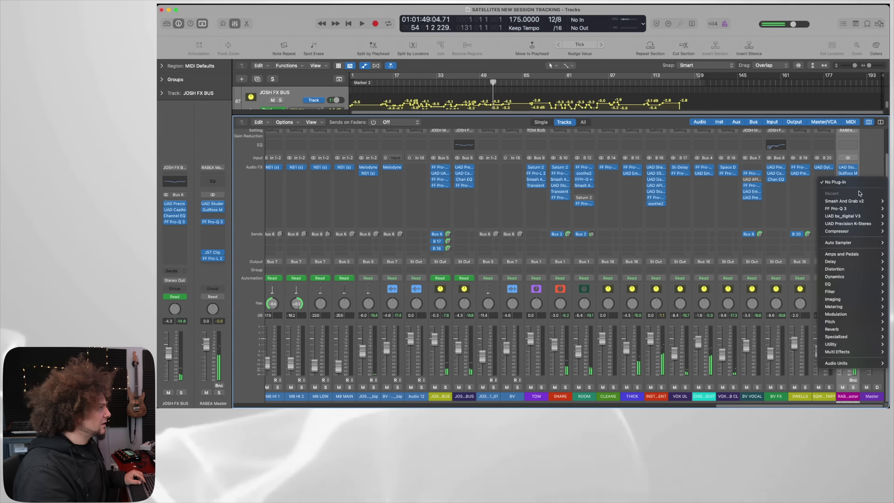
{"action": "left_click", "coordinate": [857, 194]}
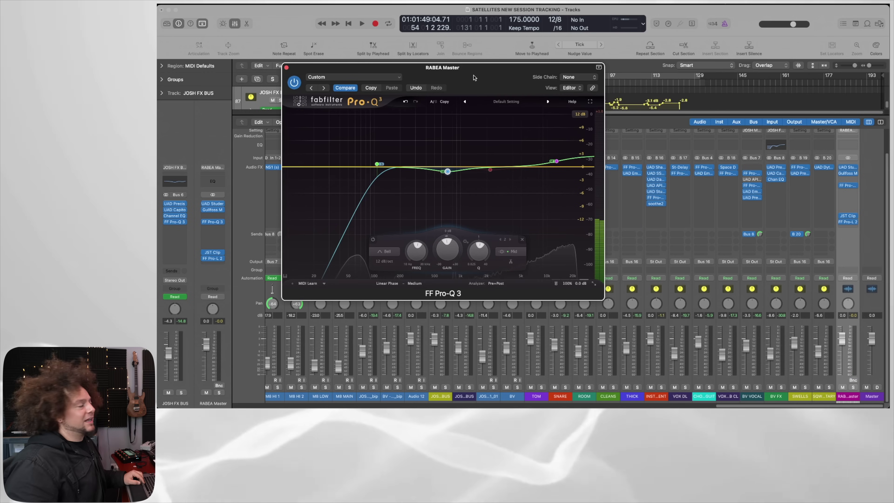
{"action": "mouse_move", "coordinate": [448, 172]}
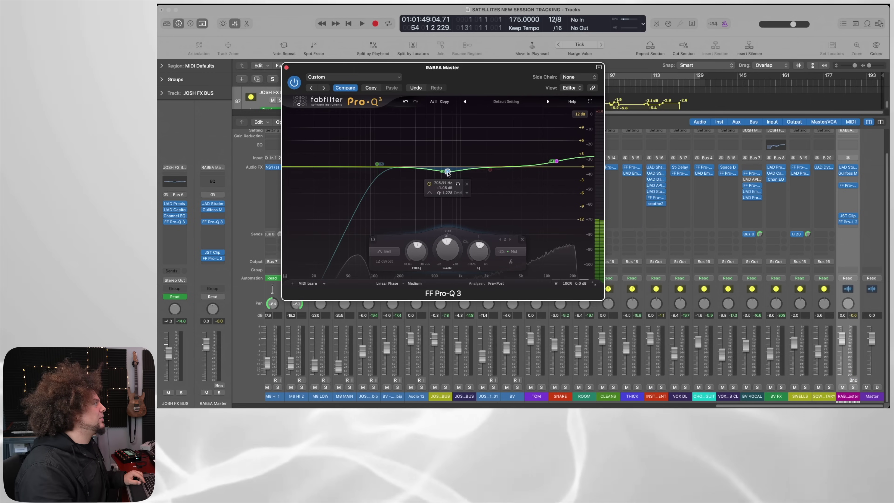
{"action": "mouse_move", "coordinate": [374, 147]}
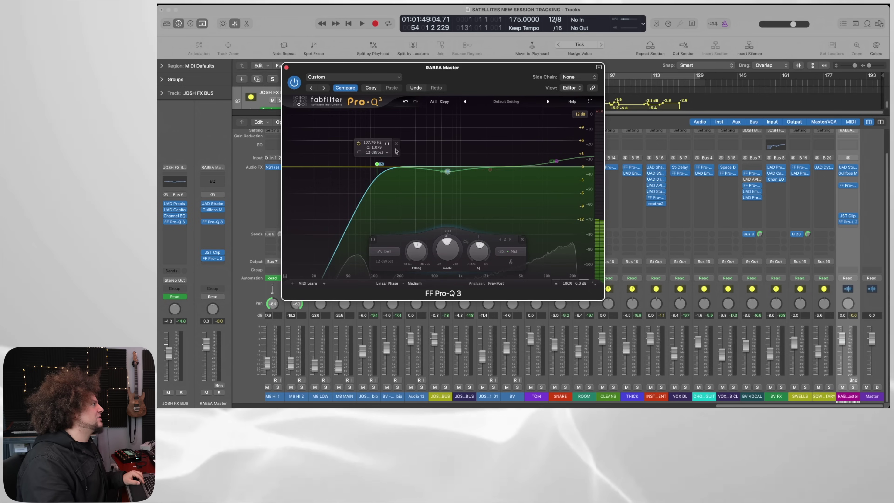
{"action": "mouse_move", "coordinate": [558, 164]}
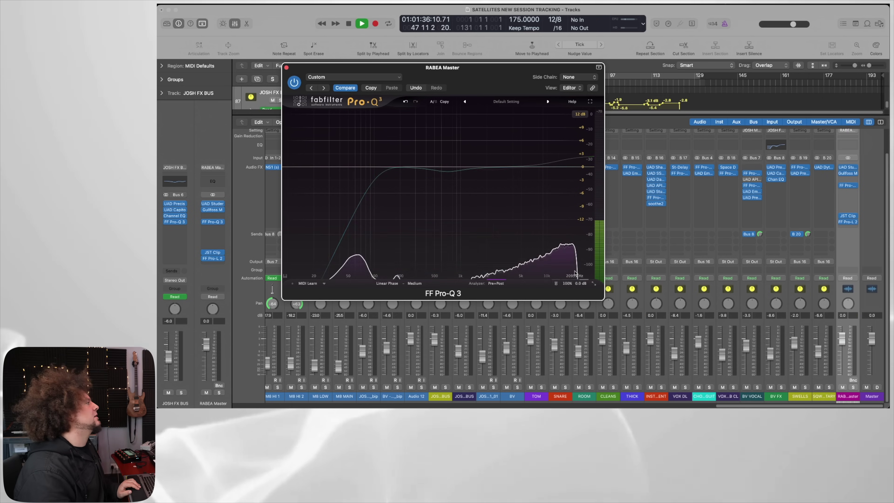
Compare the playing mix with the master's Pro-Q 3 bypassed and active, and close the plugin.
{"action": "left_click", "coordinate": [556, 283]}
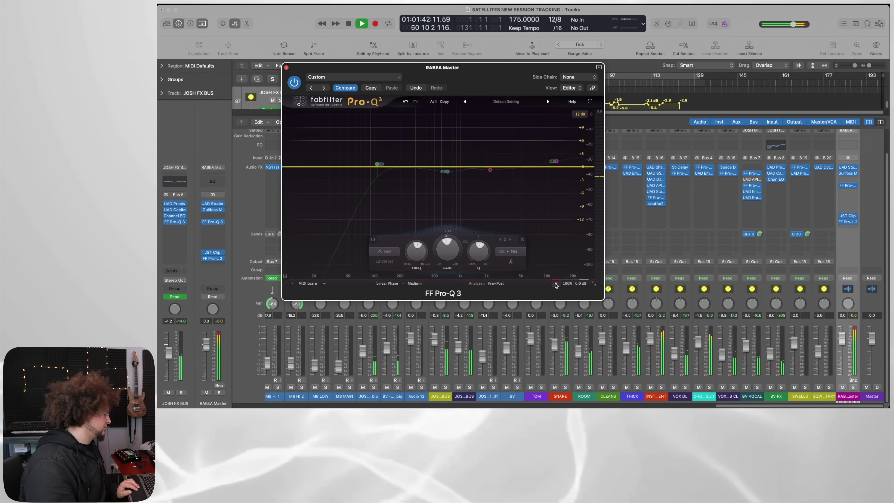
{"action": "left_click", "coordinate": [555, 284]}
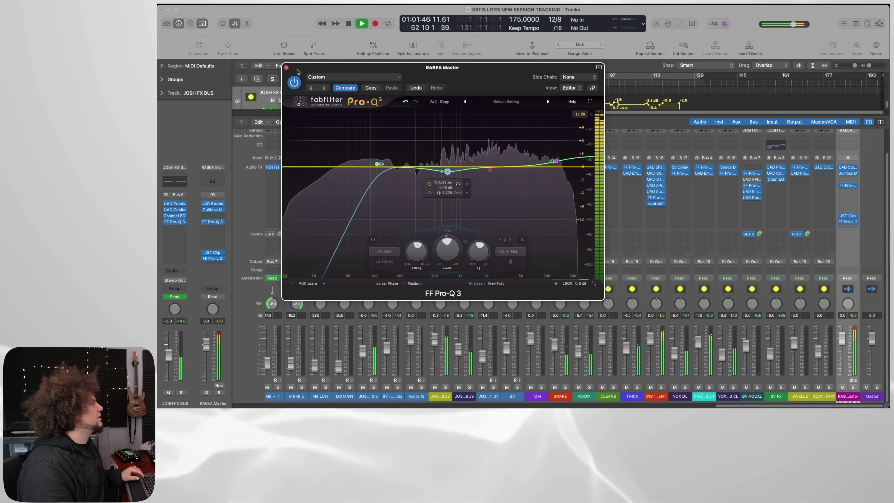
{"action": "key", "text": "super+w"}
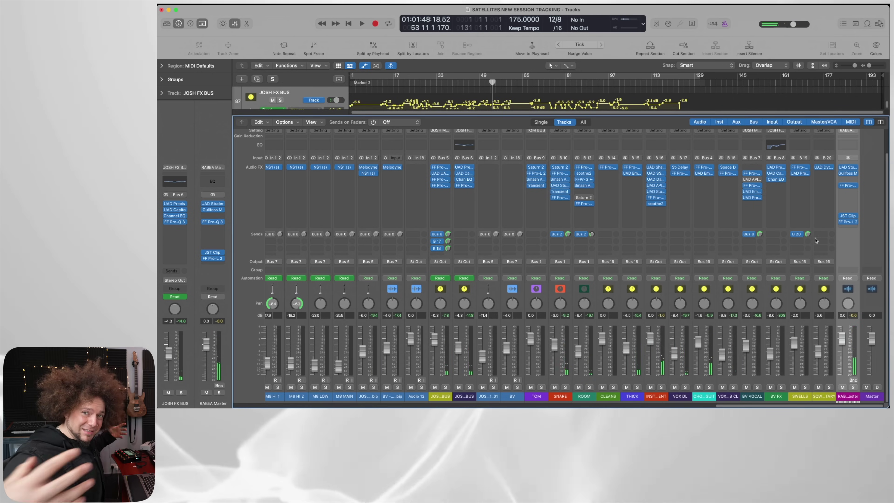
Open JST Clip and FF Pro-L 2 on the RABEA Master channel side by side, inspect both, and close them.
{"action": "left_click", "coordinate": [849, 219]}
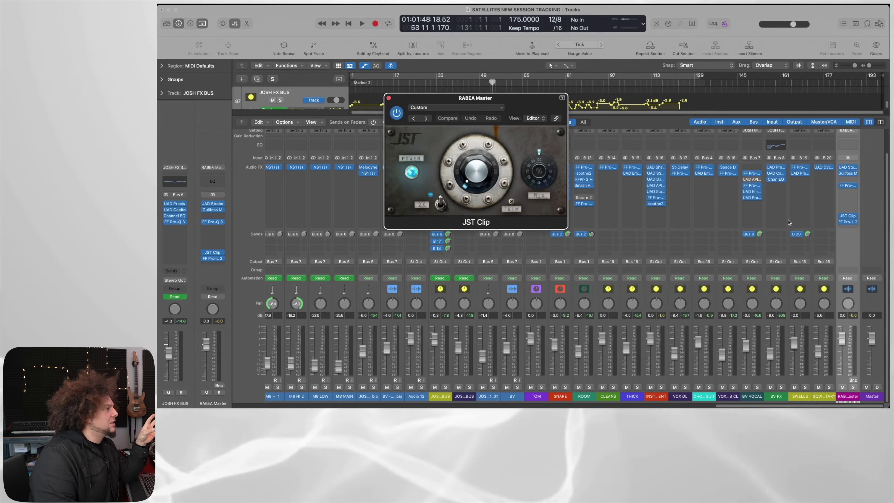
{"action": "left_click", "coordinate": [848, 221]}
{"action": "left_click_drag", "start_coordinate": [614, 123], "coordinate": [756, 131]}
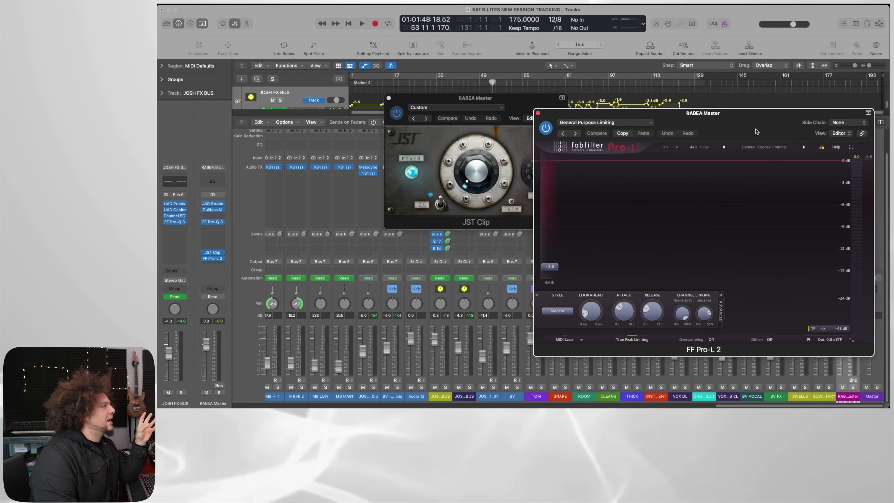
{"action": "left_click_drag", "start_coordinate": [521, 104], "coordinate": [464, 107]}
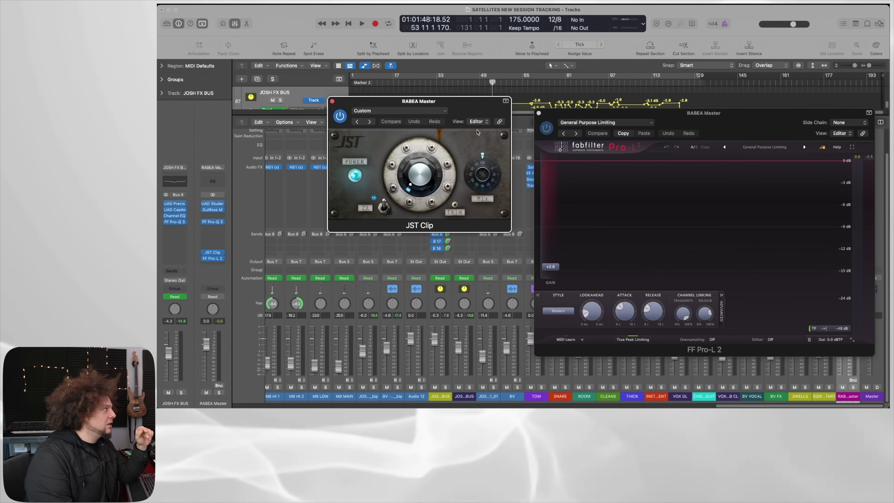
{"action": "left_click", "coordinate": [538, 113]}
{"action": "left_click", "coordinate": [332, 101]}
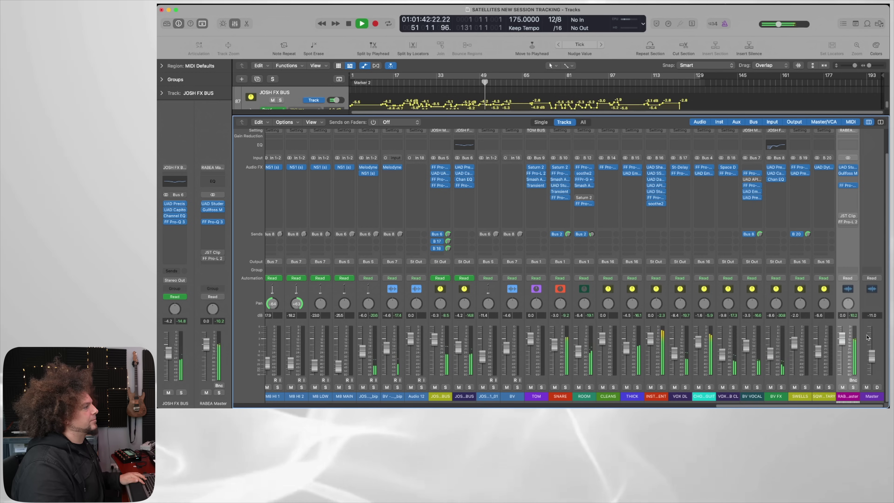
Re-enable JST Clip and FF Pro-L 2 on the RABEA Master channel and reset the Master fader to 0.0 dB during playback.
{"action": "left_click", "coordinate": [841, 221]}
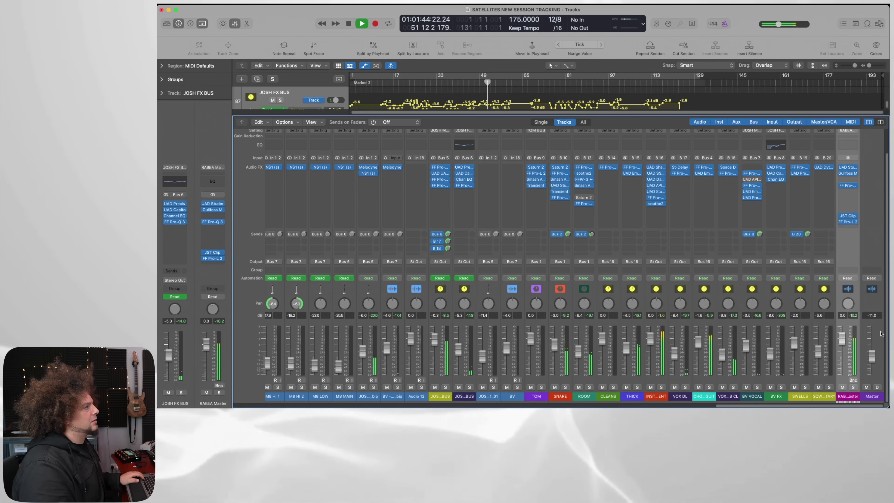
{"action": "left_click", "coordinate": [873, 357], "text": "alt"}
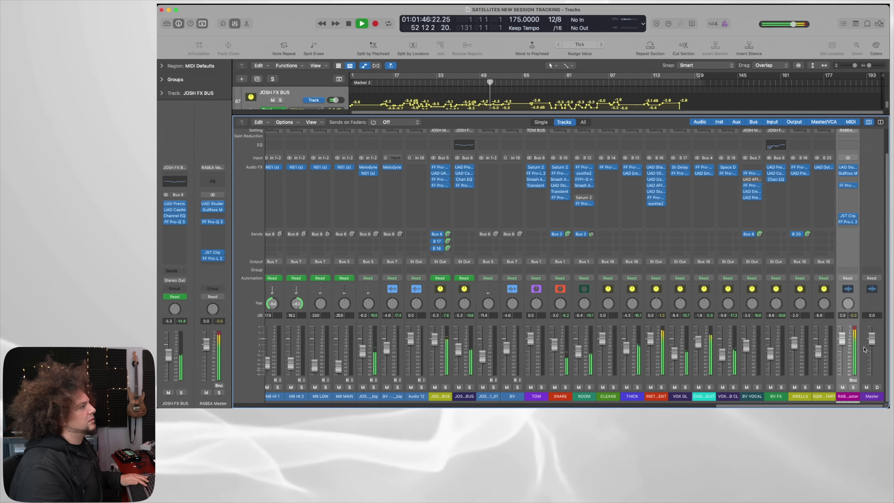
{"action": "key", "text": "space"}
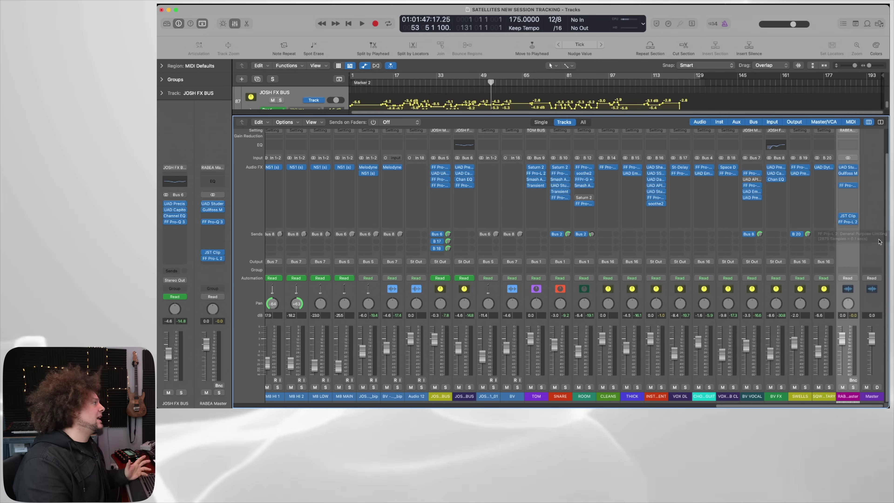
Look across the mixer channels, hide the mixer, and bring the drum tracks from KICK IN onward into view.
{"action": "scroll", "coordinate": [879, 242], "scroll_direction": "left", "scroll_amount": 15}
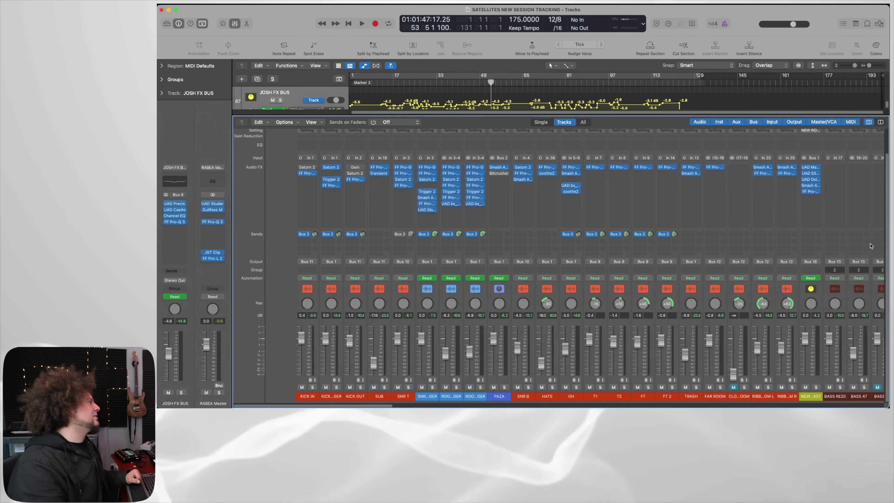
{"action": "scroll", "coordinate": [837, 242], "scroll_direction": "right", "scroll_amount": 15}
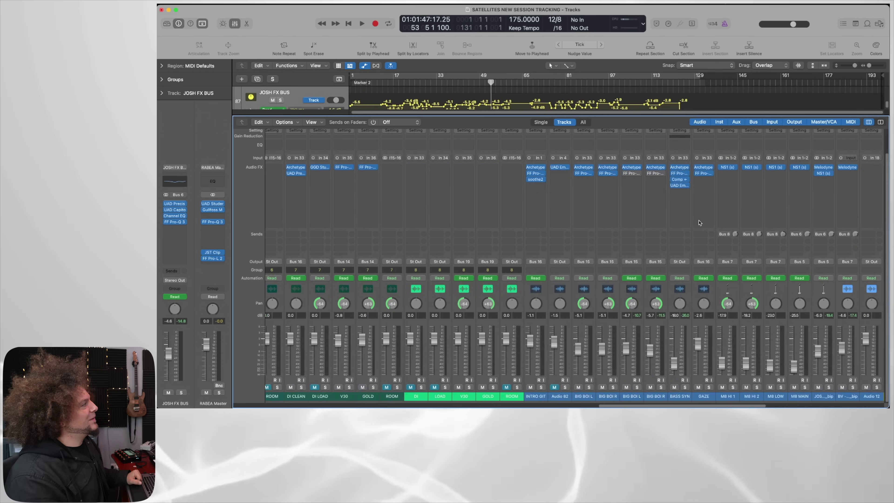
{"action": "scroll", "coordinate": [668, 230], "scroll_direction": "right", "scroll_amount": 5}
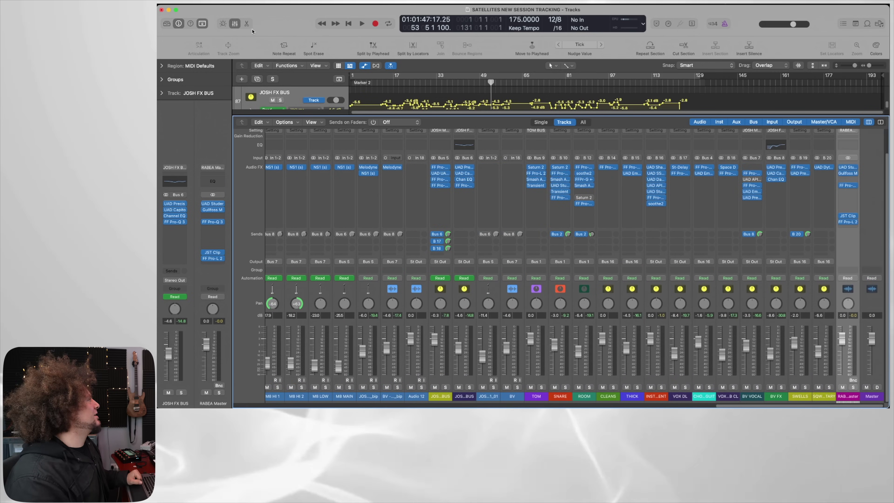
{"action": "left_click", "coordinate": [235, 23]}
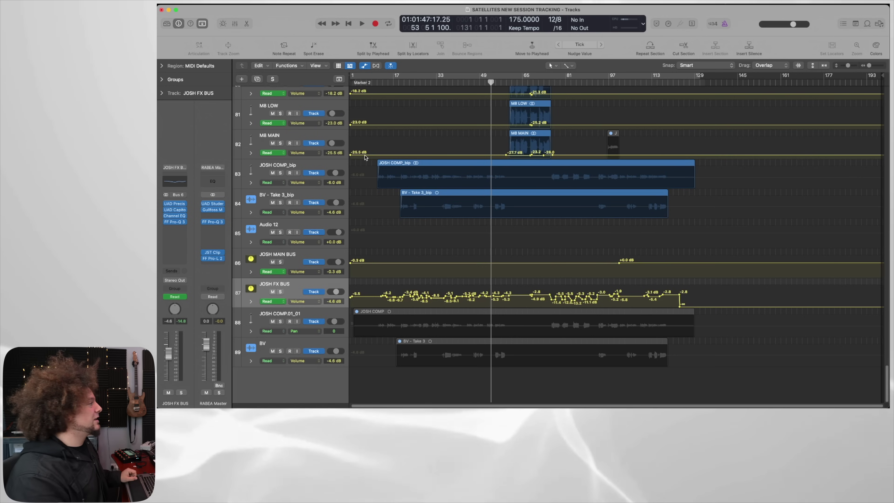
{"action": "scroll", "coordinate": [468, 174], "scroll_direction": "up", "scroll_amount": 1}
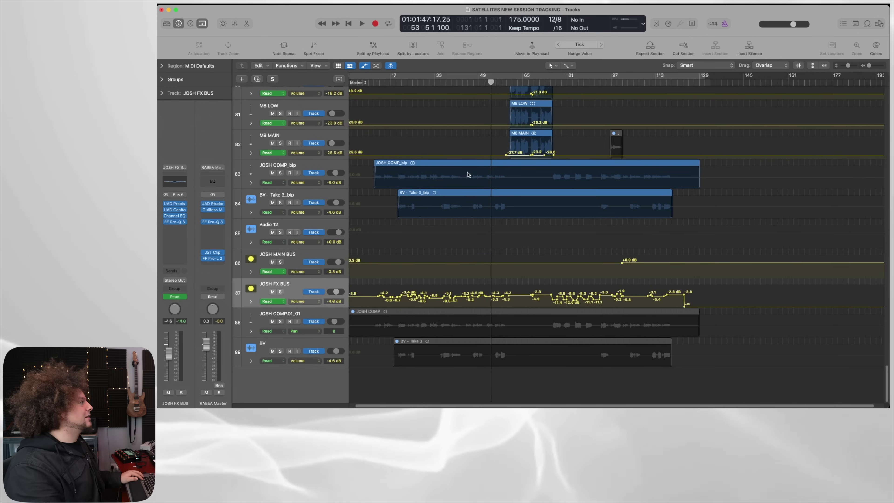
{"action": "scroll", "coordinate": [467, 175], "scroll_direction": "up", "scroll_amount": 20}
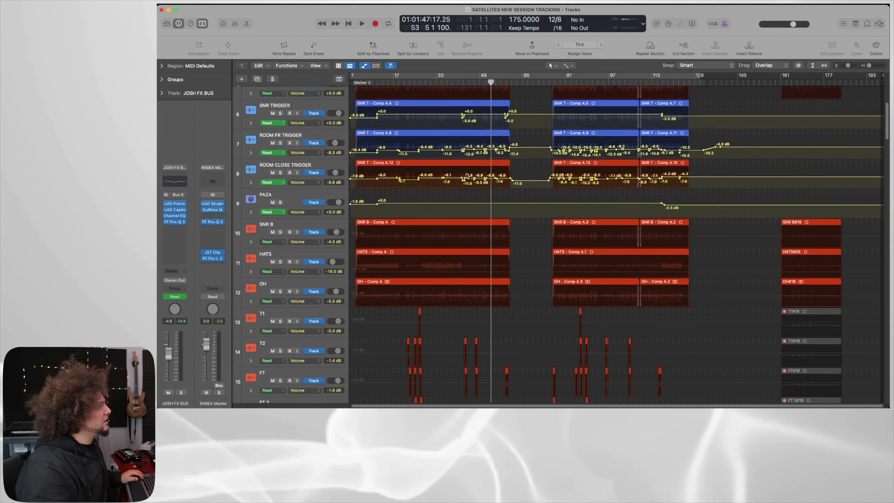
{"action": "scroll", "coordinate": [466, 176], "scroll_direction": "up", "scroll_amount": 5}
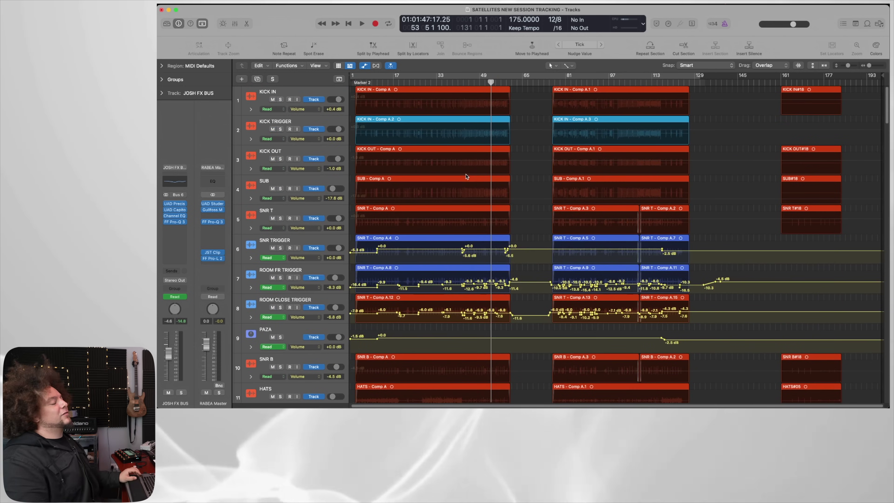